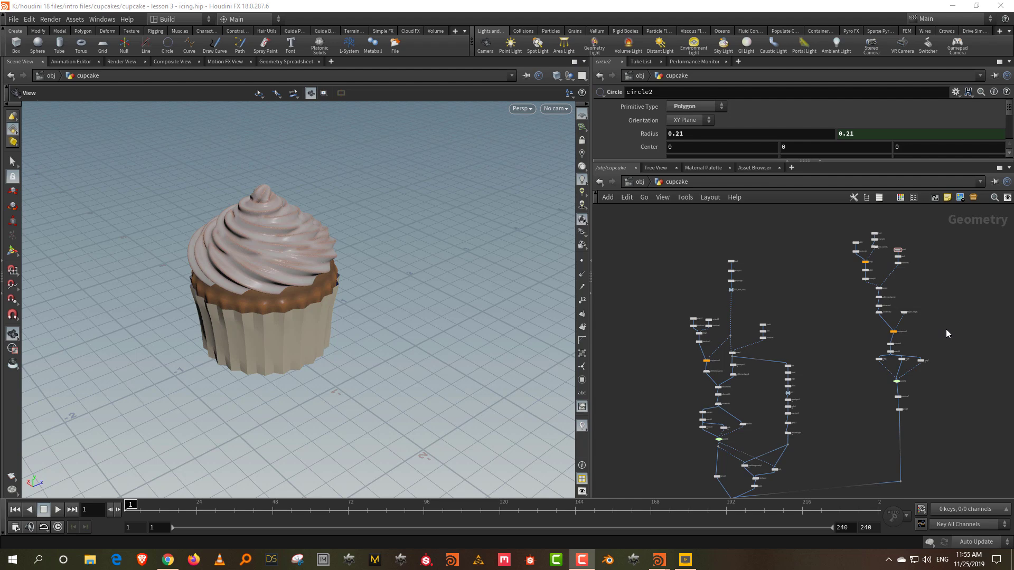
- Switch to the Chrome browser and examine the Ferrero Rocher reference photo in the image search results
click(174, 567)
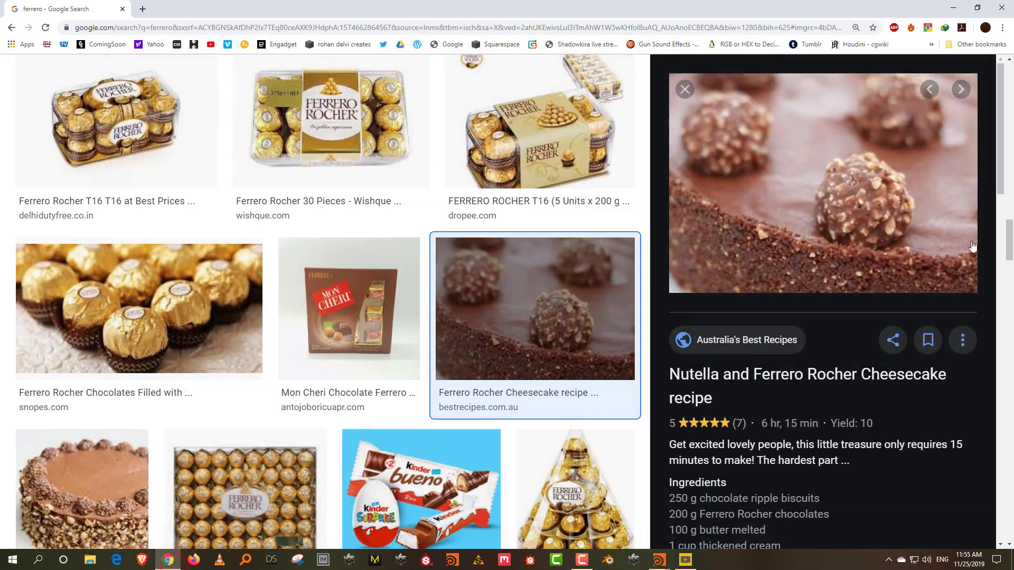
scroll(836, 228, up, 2)
click(949, 7)
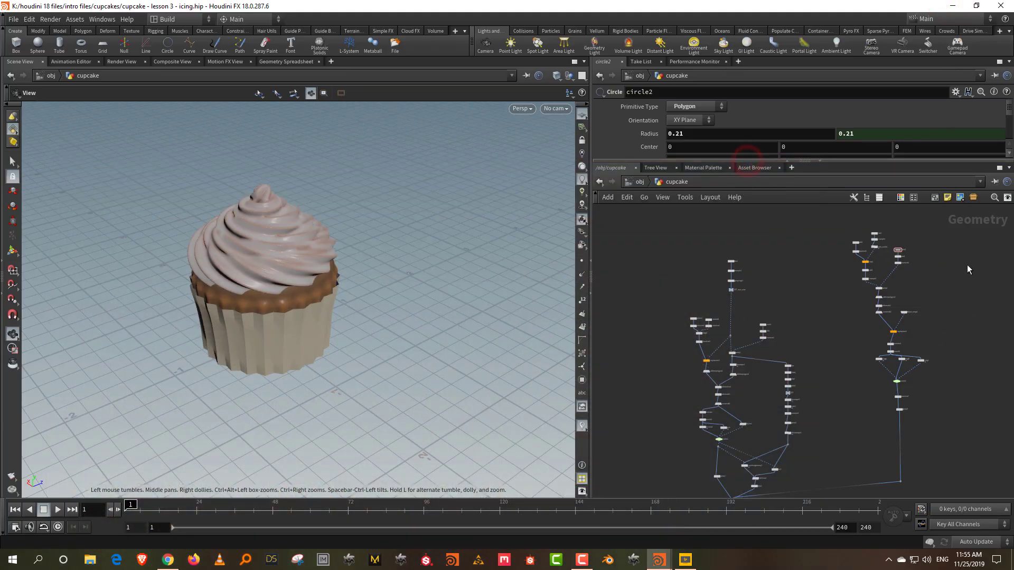
- Enclose all the icing nodes in a network box and title it "icing"
middle_drag(938, 246, 831, 273)
drag(730, 226, 861, 457)
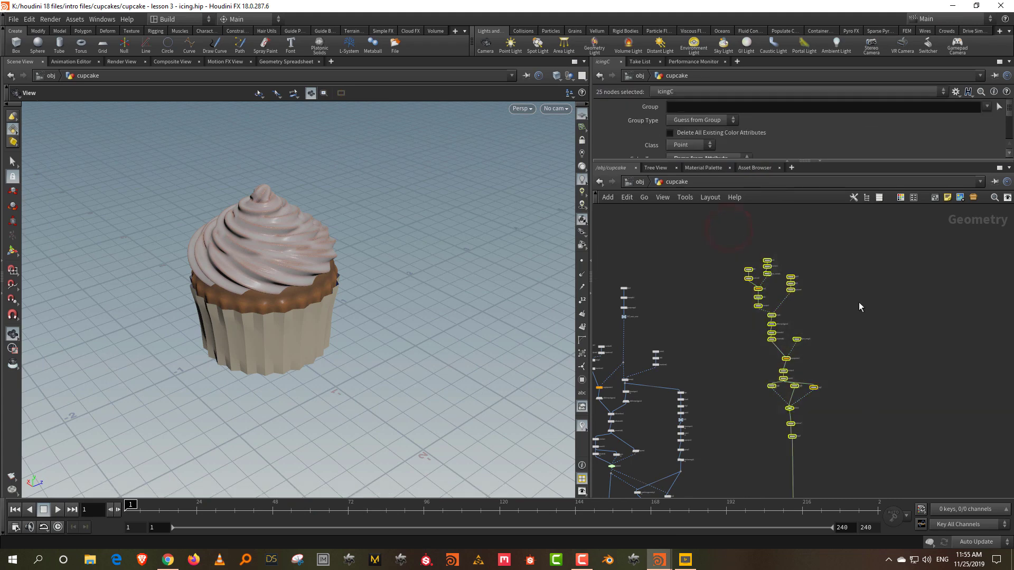
click(939, 200)
scroll(802, 319, up, 4)
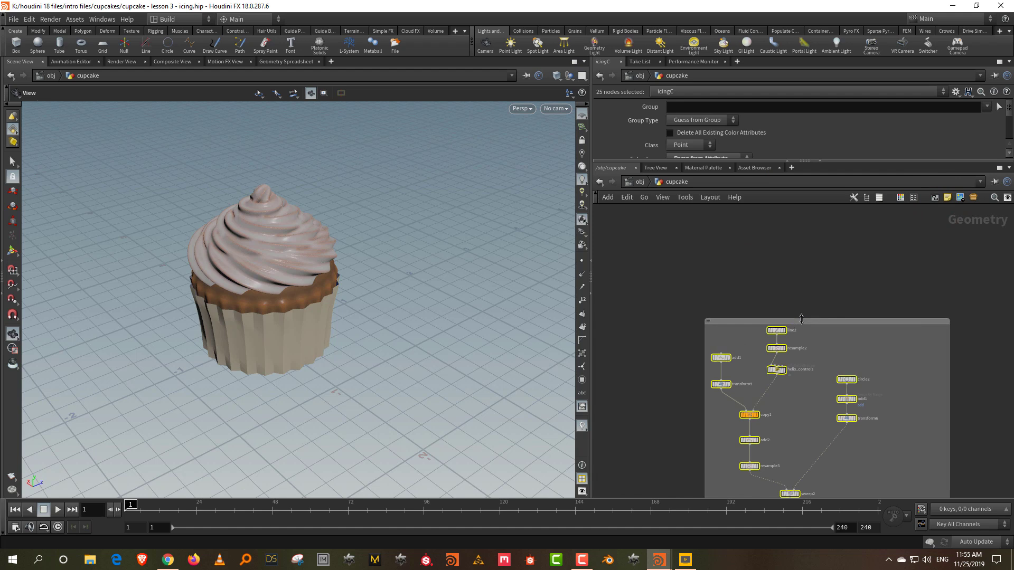
double_click(743, 321)
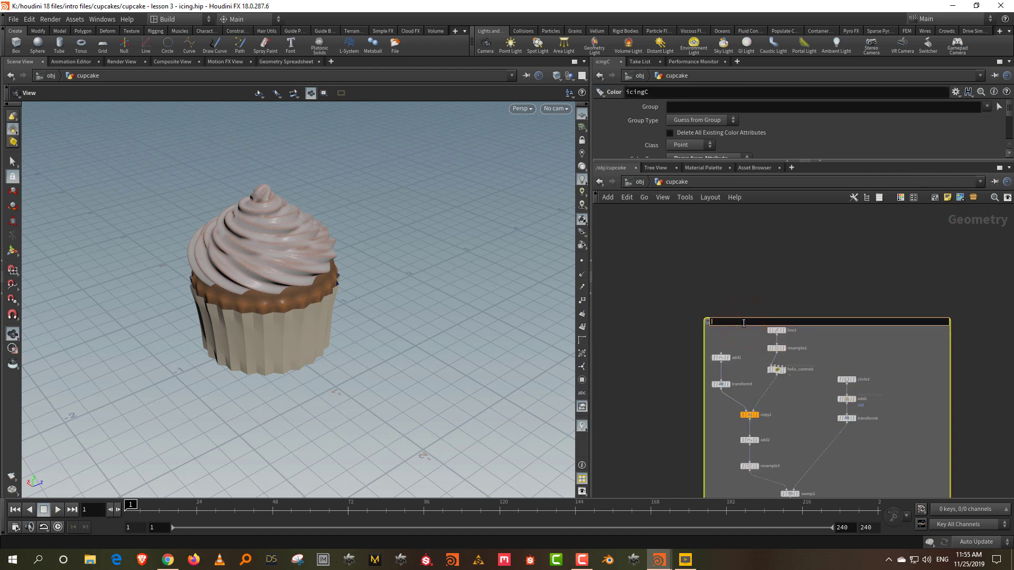
text(icing)
key(Return)
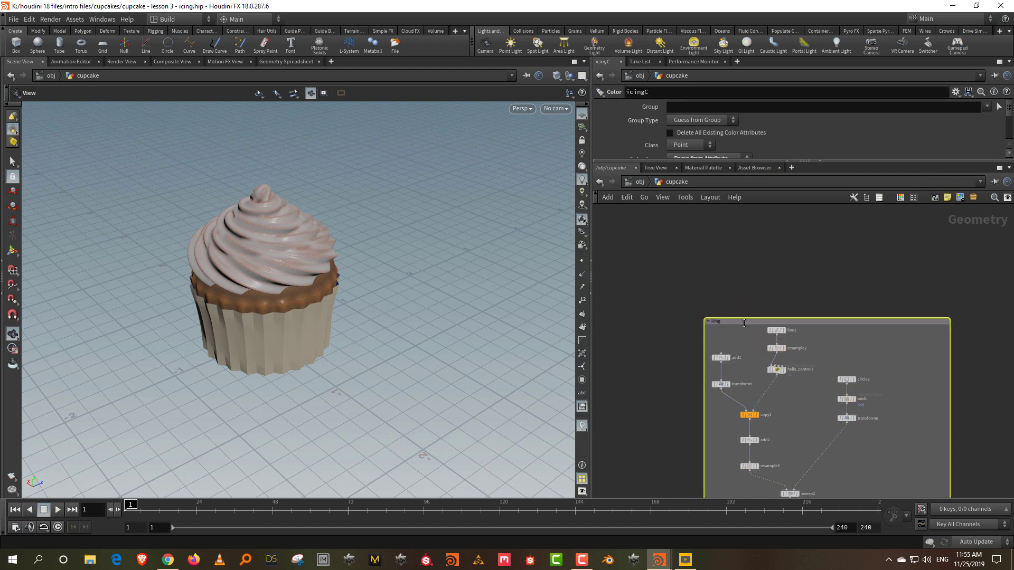
- Enclose the vertical chain of ten nodes that includes the "top" group node in its own network box
scroll(743, 322, down, 6)
middle_drag(670, 385, 704, 211)
scroll(721, 316, up, 4)
drag(728, 236, 650, 392)
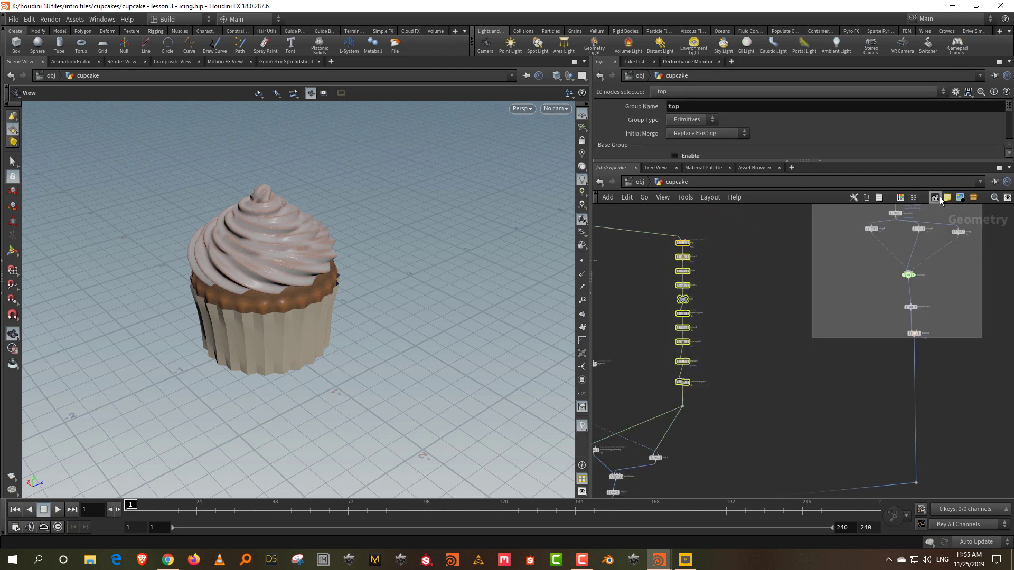
click(935, 198)
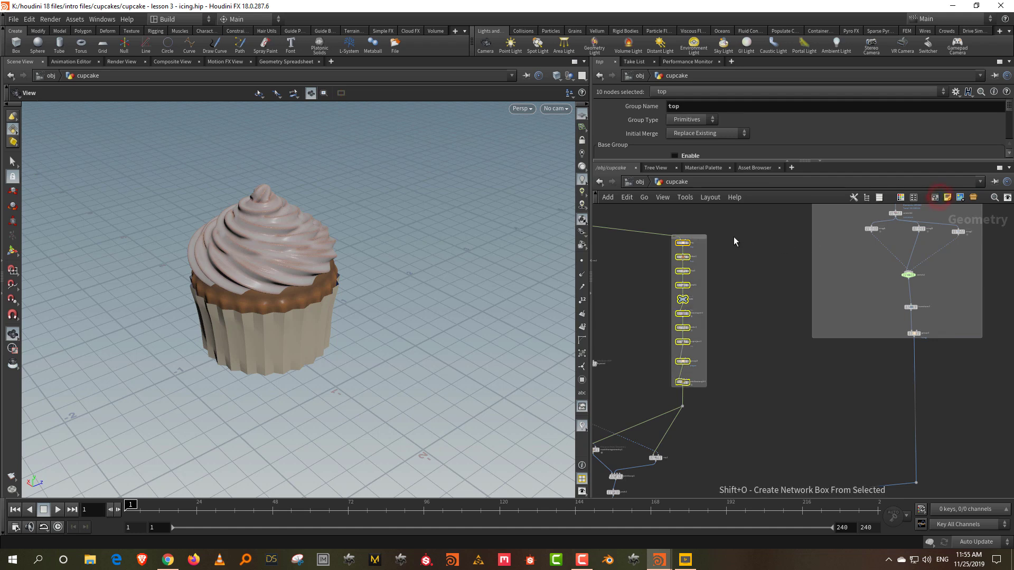
double_click(696, 237)
key(Return)
- Add a Sphere node in empty space beside the icing network box and display it in the viewport
key(h)
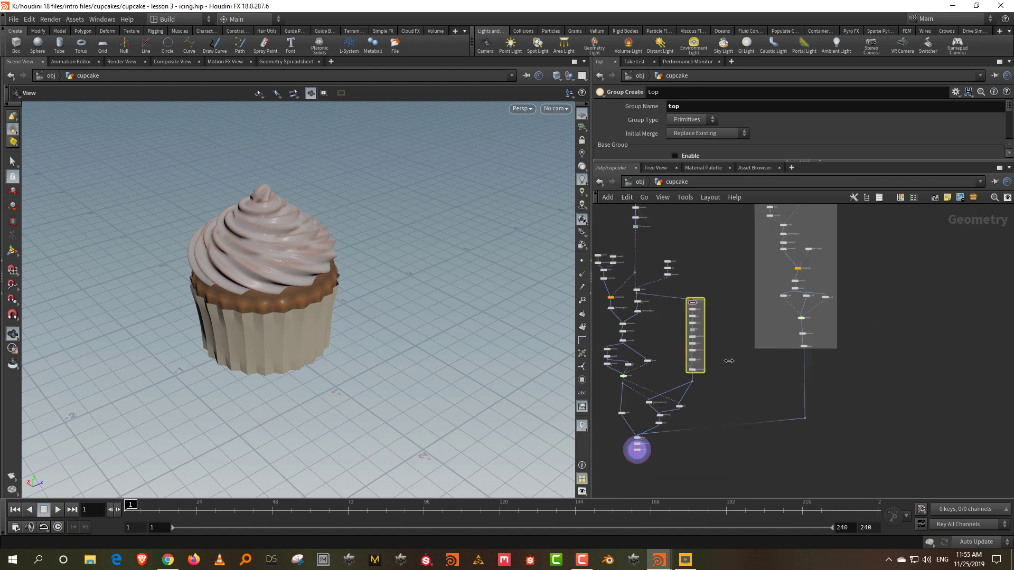
scroll(825, 324, up, 5)
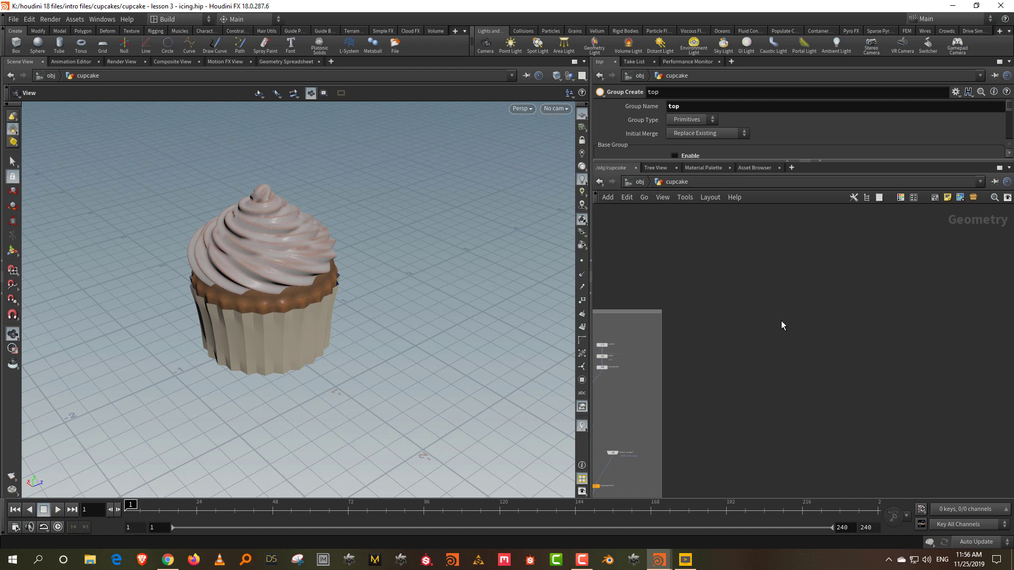
key(Tab)
text(sph)
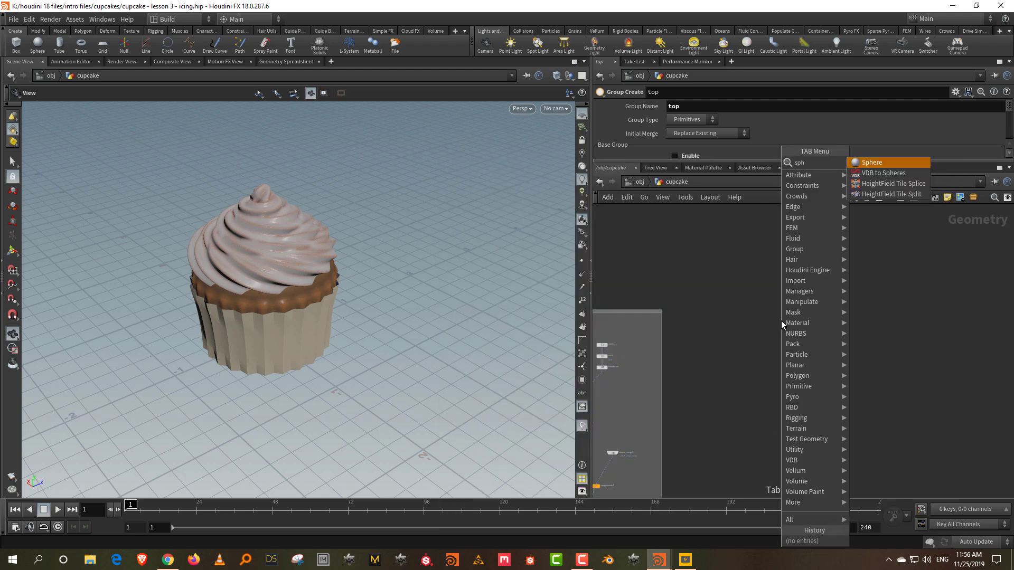
click(875, 164)
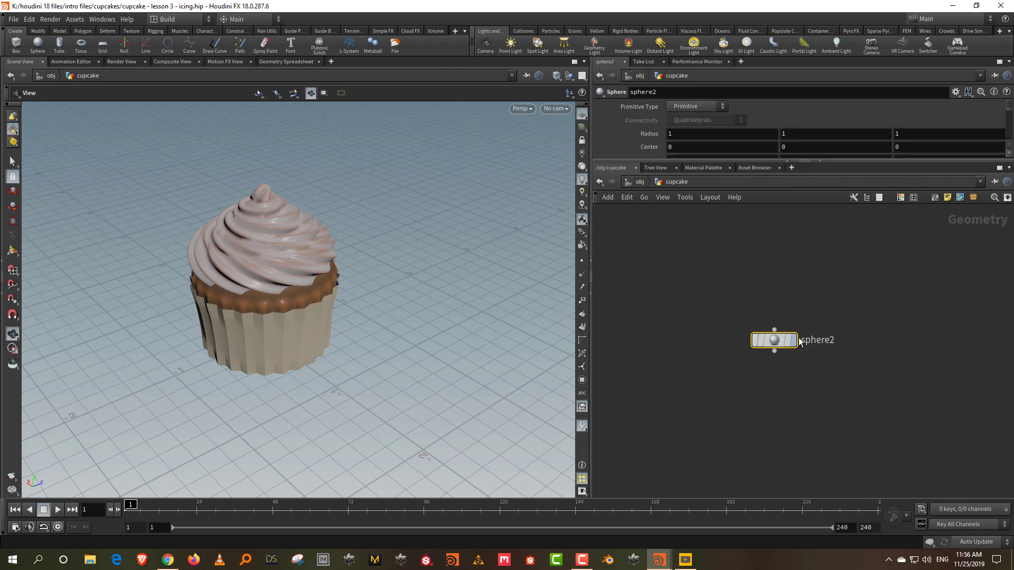
click(791, 342)
click(790, 343)
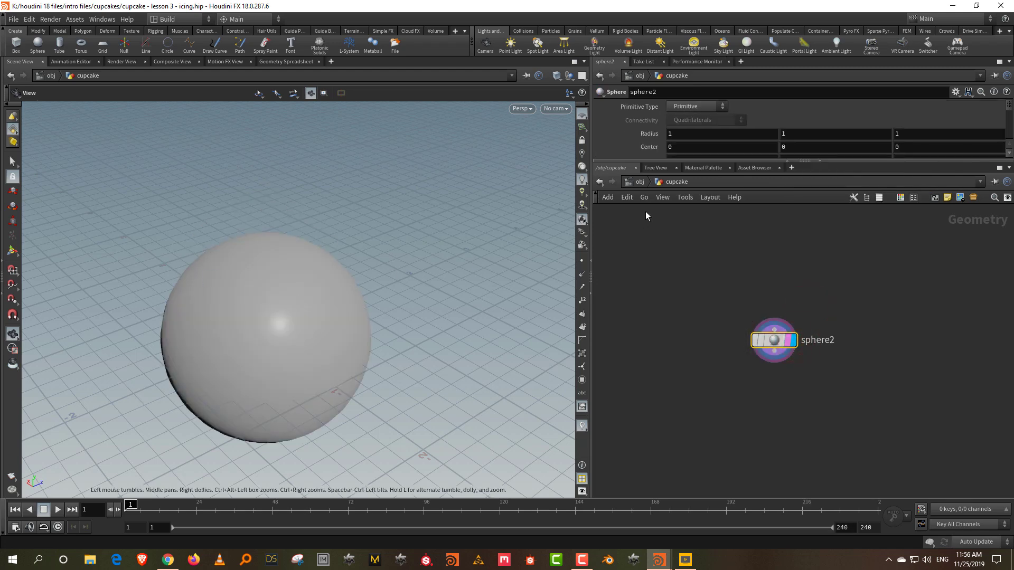
- Set the sphere's primitive type to Polygon and its frequency to 60, checking the mesh in wireframe
drag(740, 161, 740, 229)
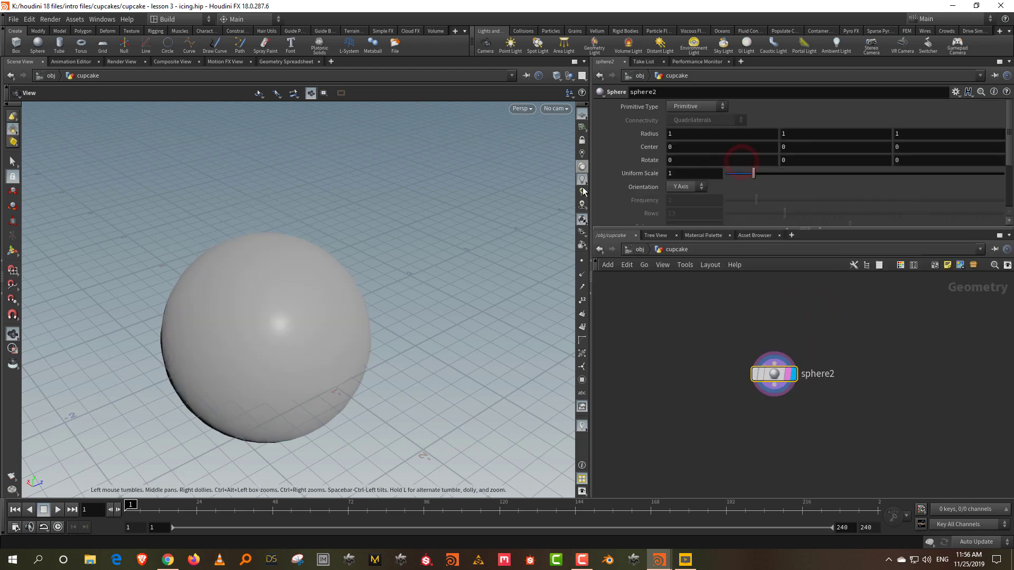
click(707, 107)
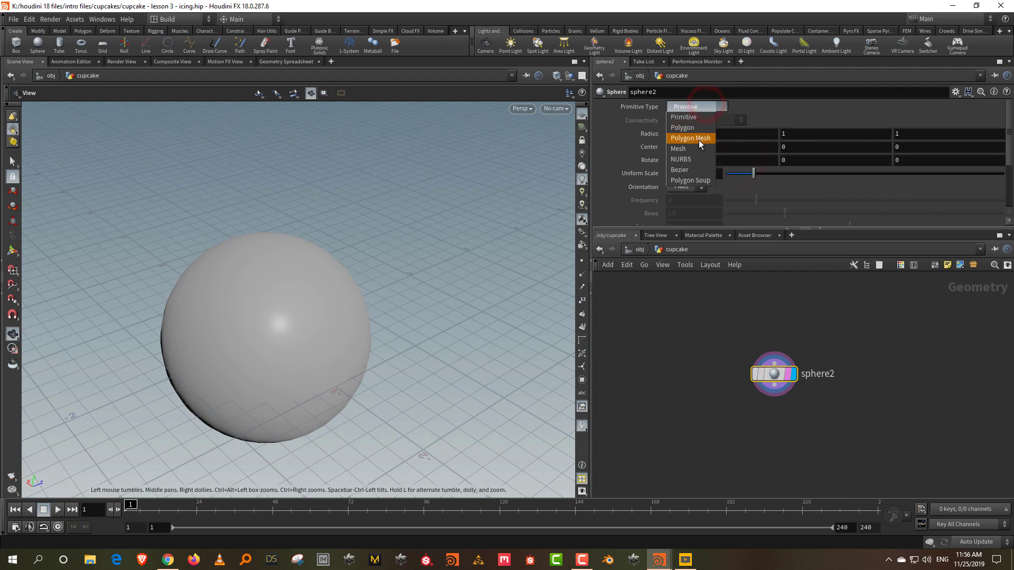
click(698, 129)
click(683, 199)
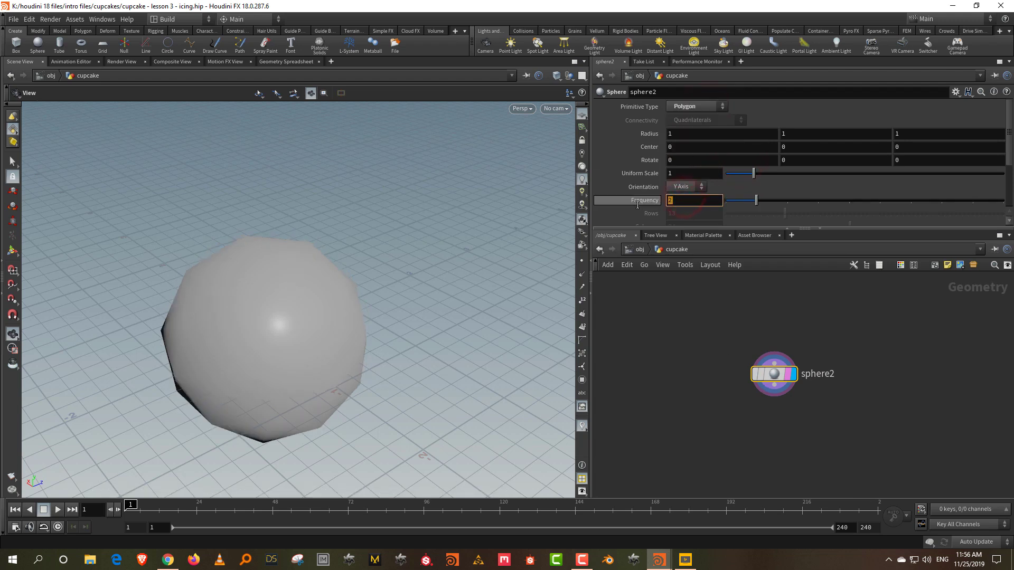
text(60)
key(Return)
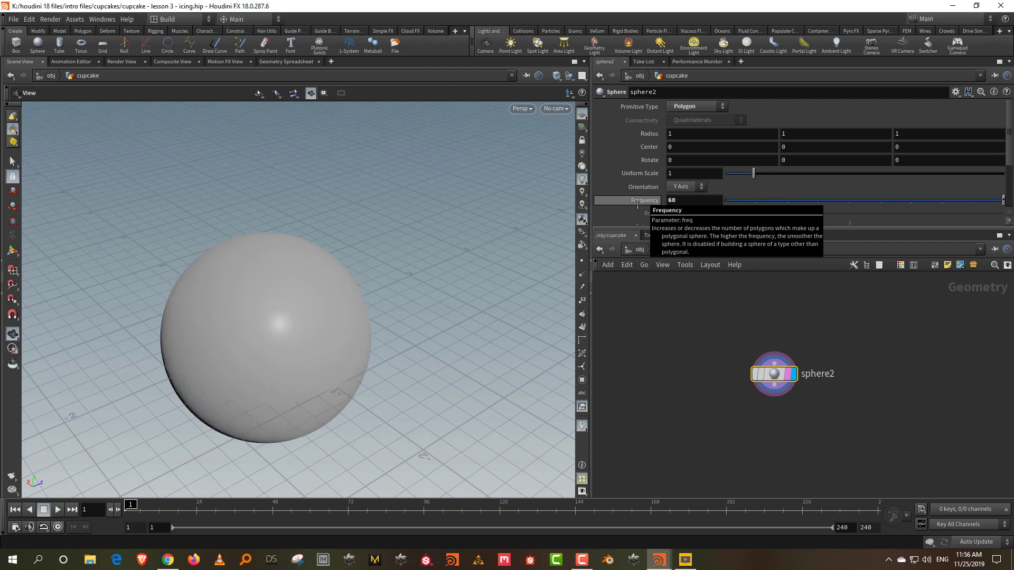
key(w)
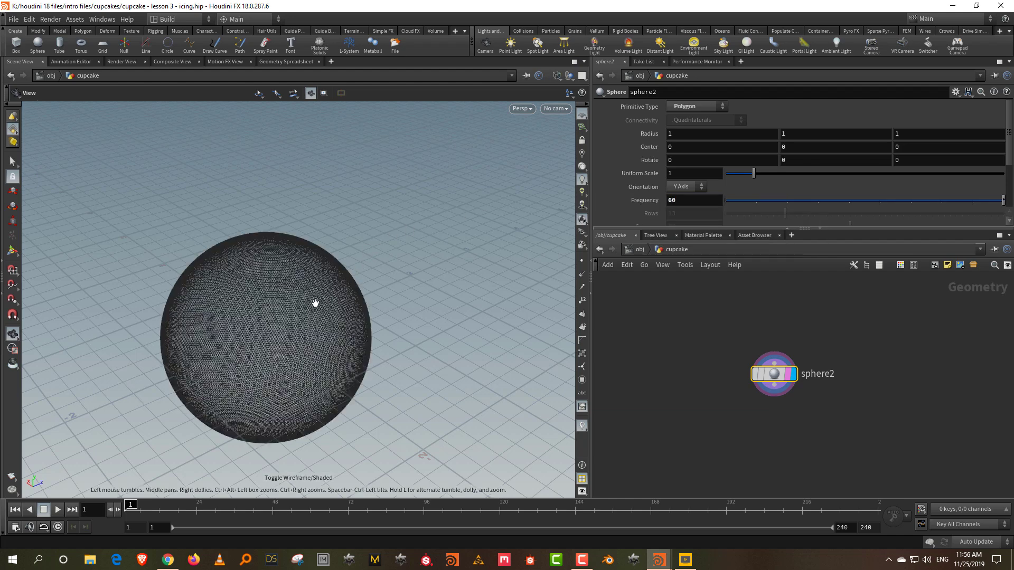
key(w)
scroll(797, 401, up, 2)
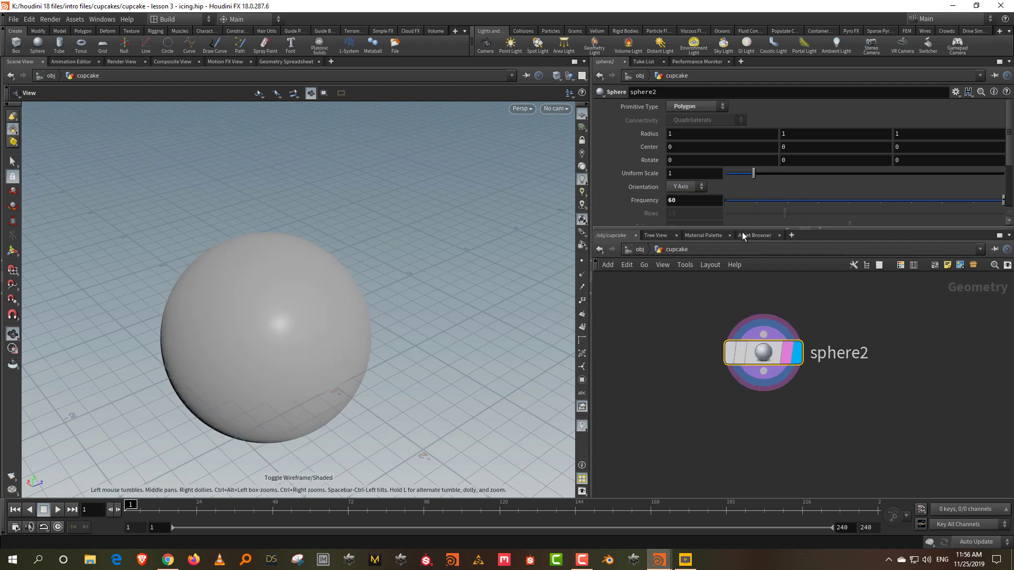
drag(743, 229, 742, 160)
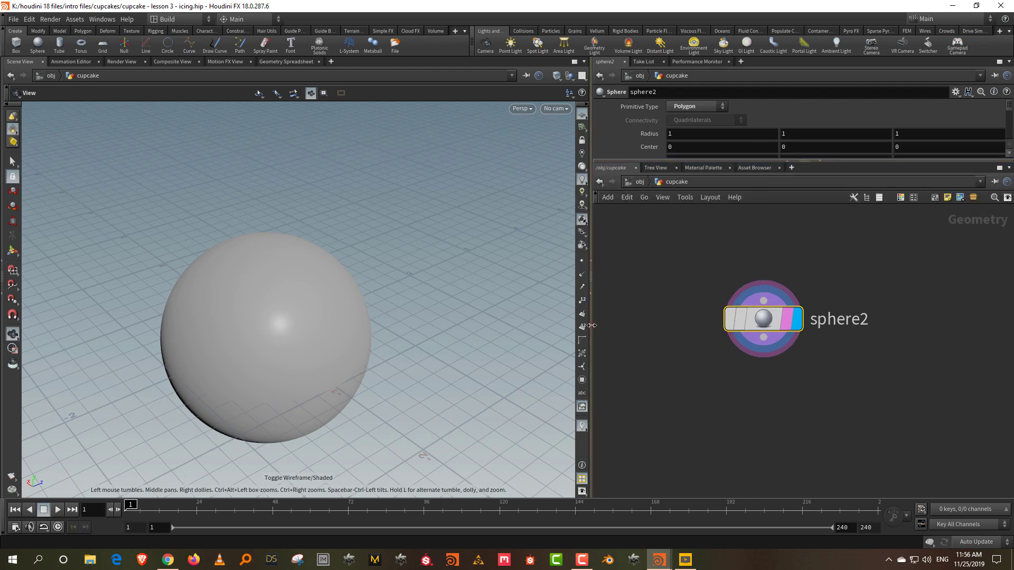
- Add a Mountain node fed by the sphere and display its result
drag(591, 325, 550, 326)
key(Tab)
text(moun)
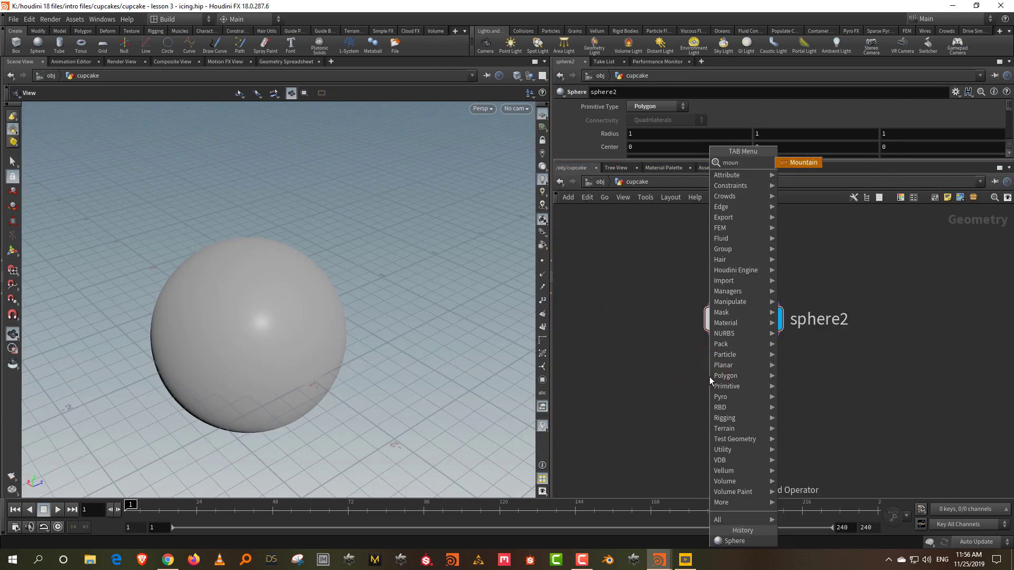
click(805, 164)
click(742, 425)
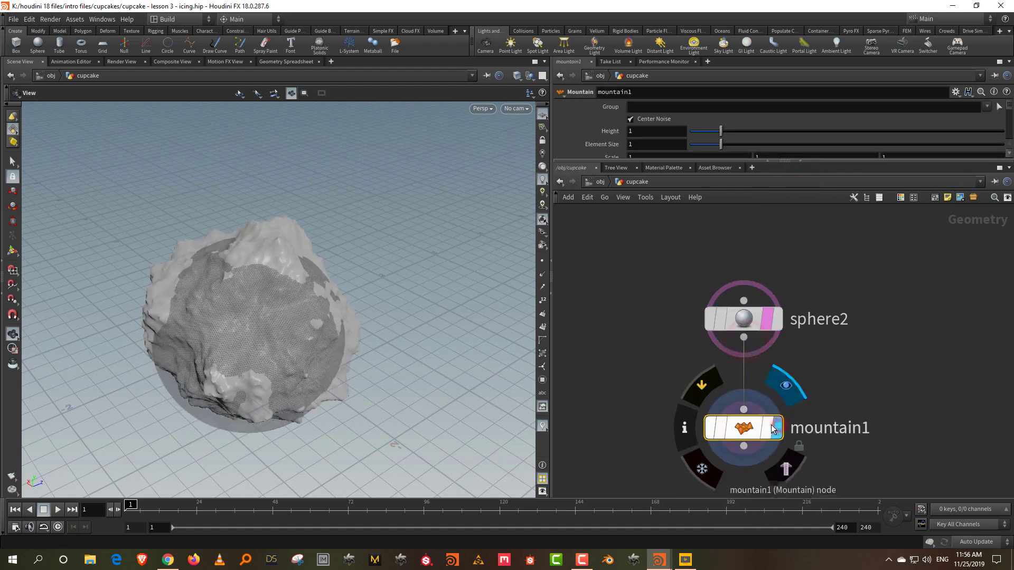
click(774, 428)
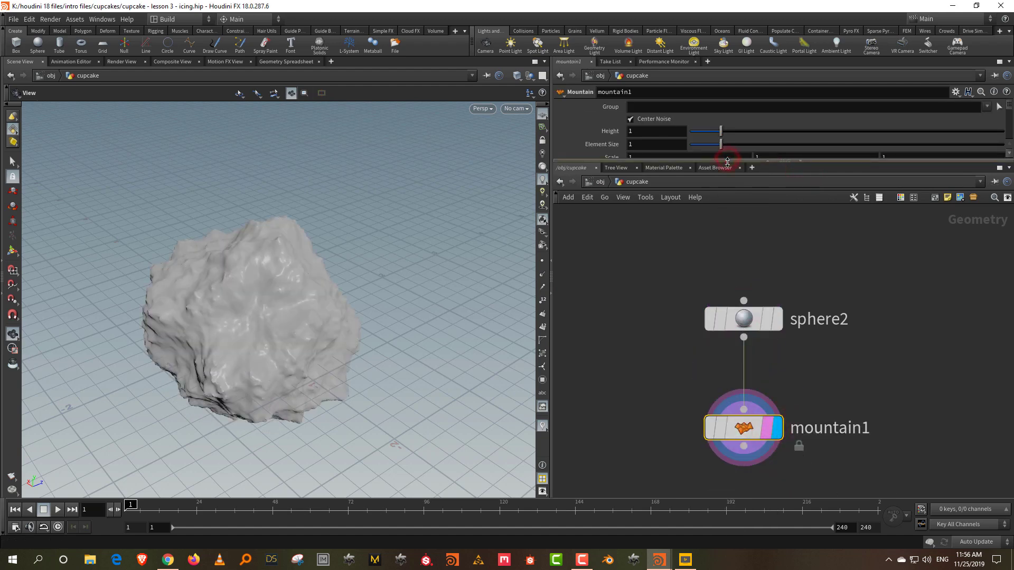
- Set the Mountain node's roughness to 0.452 and its height to 0.2
drag(727, 161, 729, 341)
drag(772, 274, 835, 276)
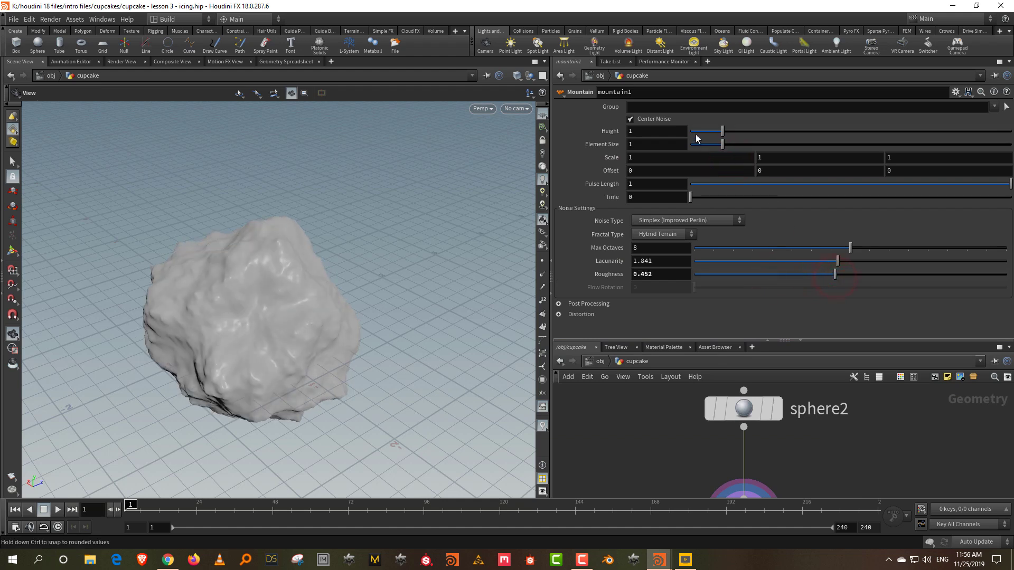
drag(699, 132, 696, 134)
drag(270, 334, 393, 305)
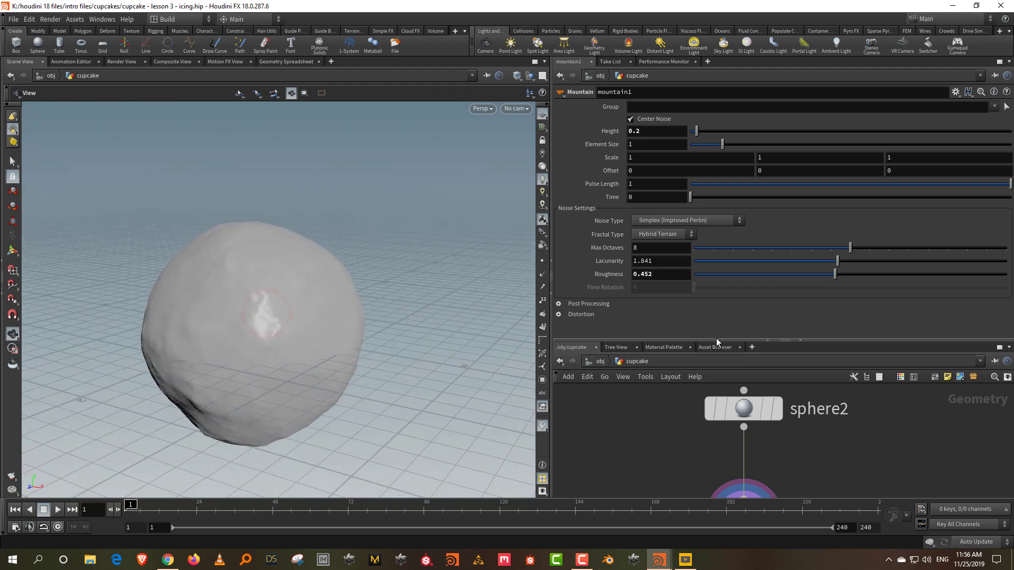
drag(717, 341, 717, 229)
drag(282, 314, 296, 317)
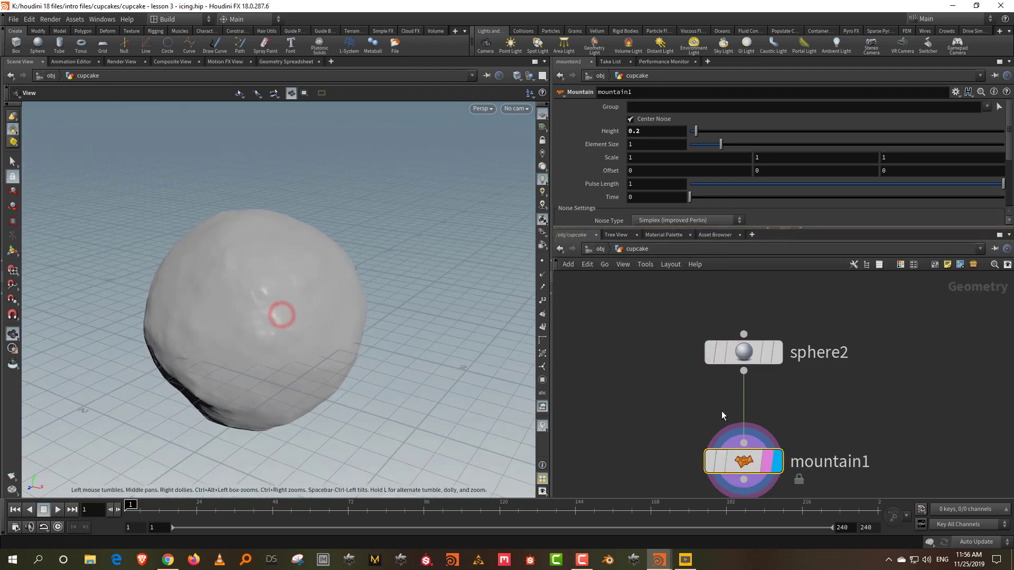
key(h)
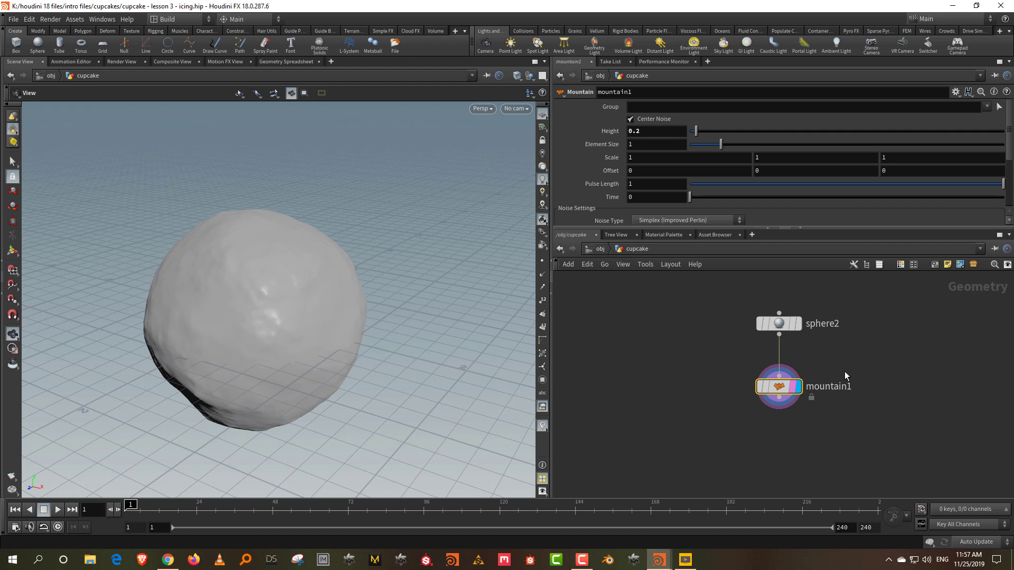
- Add an unconnected Scatter node below the Mountain node in the network
middle_drag(845, 366, 797, 343)
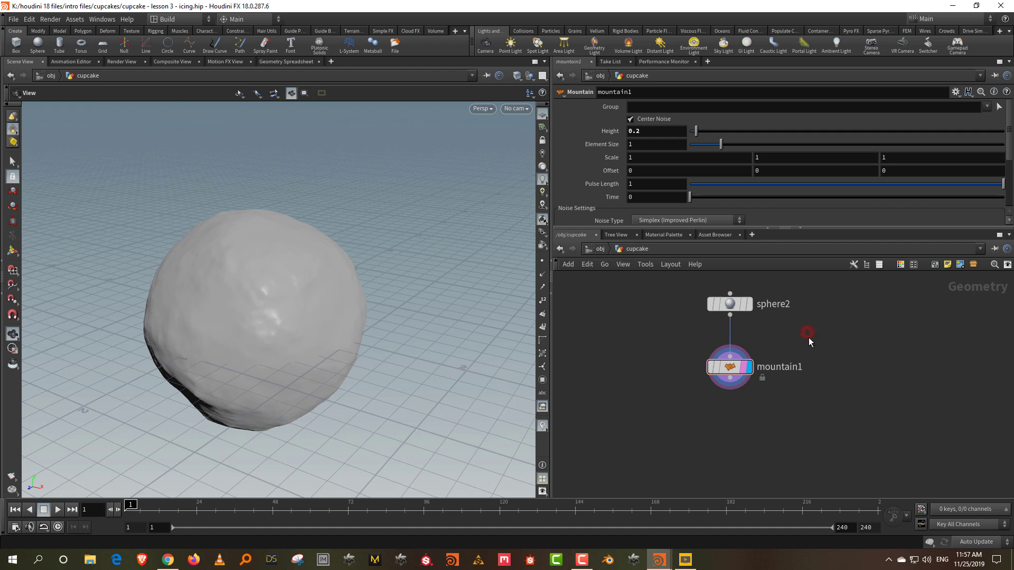
key(Tab)
text(sca)
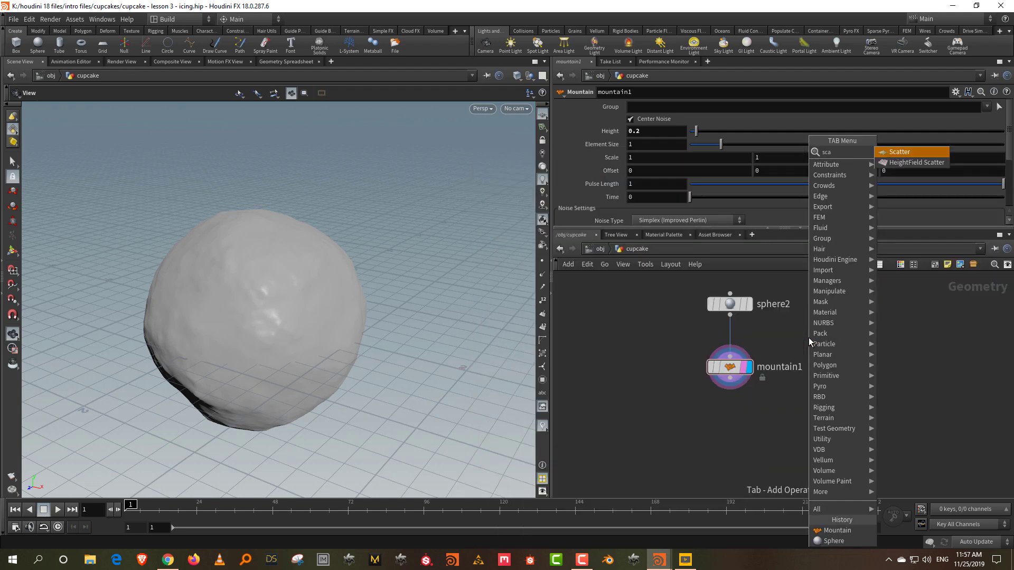
click(934, 152)
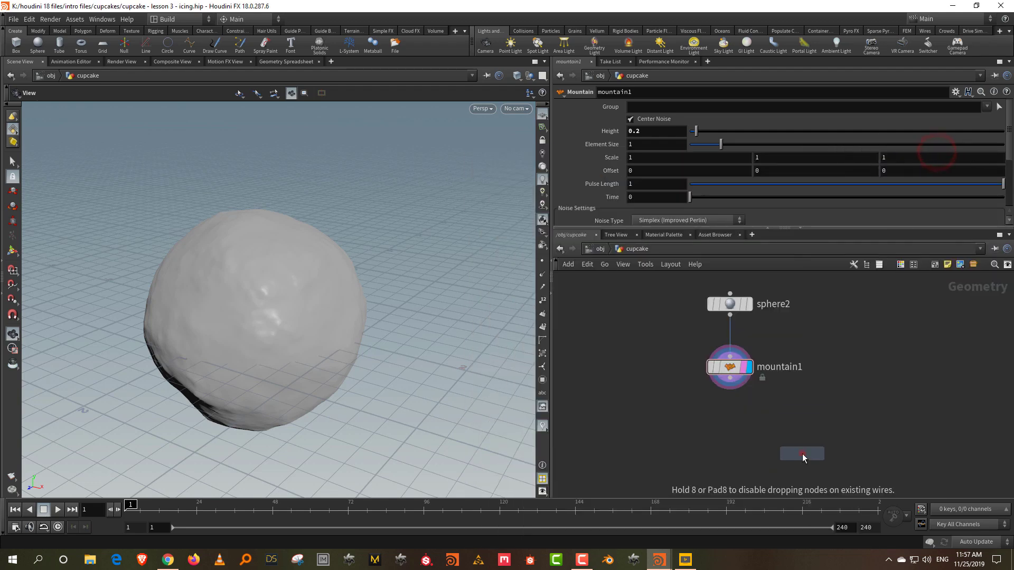
click(802, 454)
- Add a Peak node fed by the Mountain node, display it and set its distance to -0.05
middle_drag(845, 409, 804, 349)
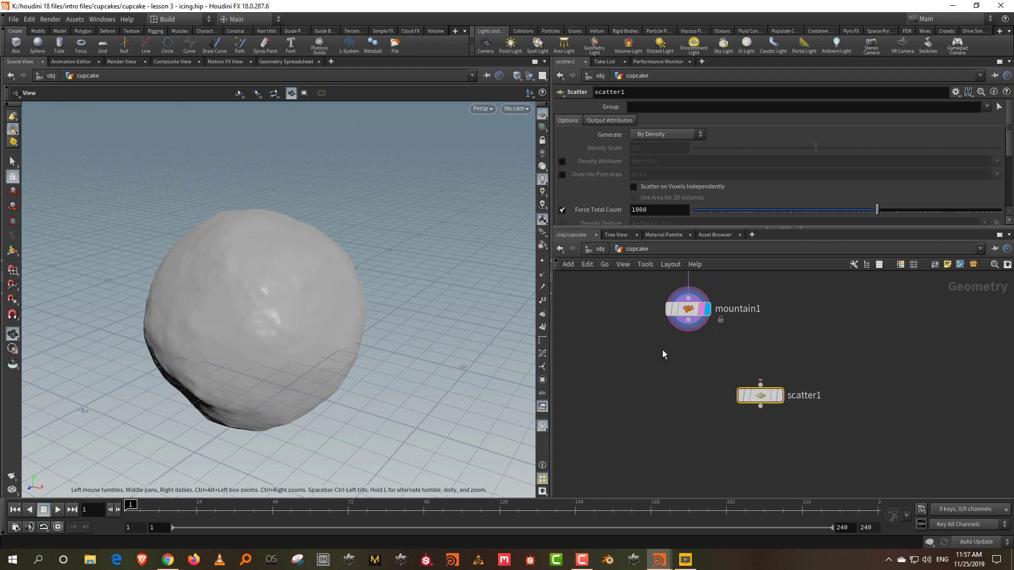
key(Tab)
text(pea)
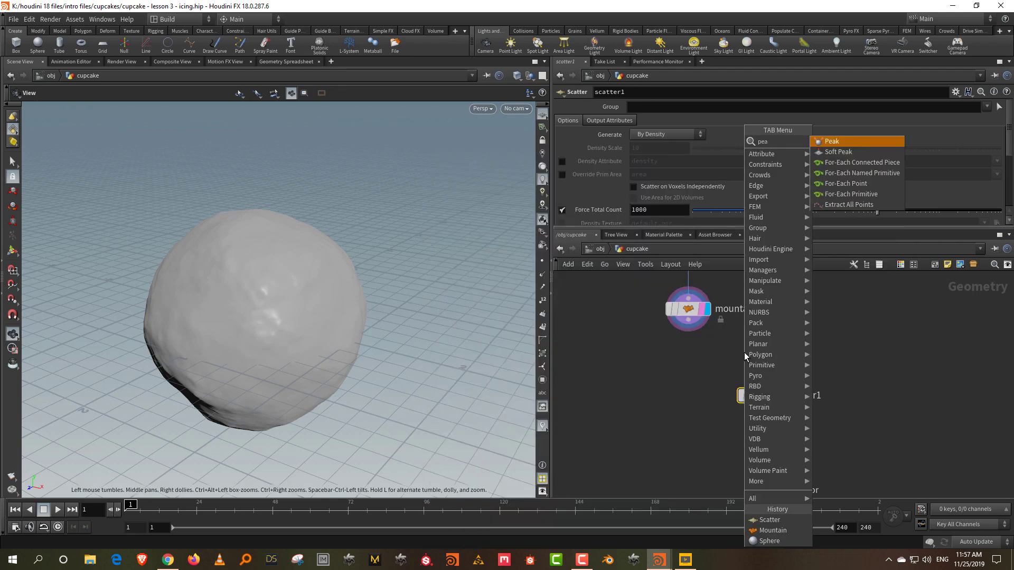
key(Return)
click(749, 358)
drag(749, 347, 749, 348)
middle_drag(675, 134, 646, 157)
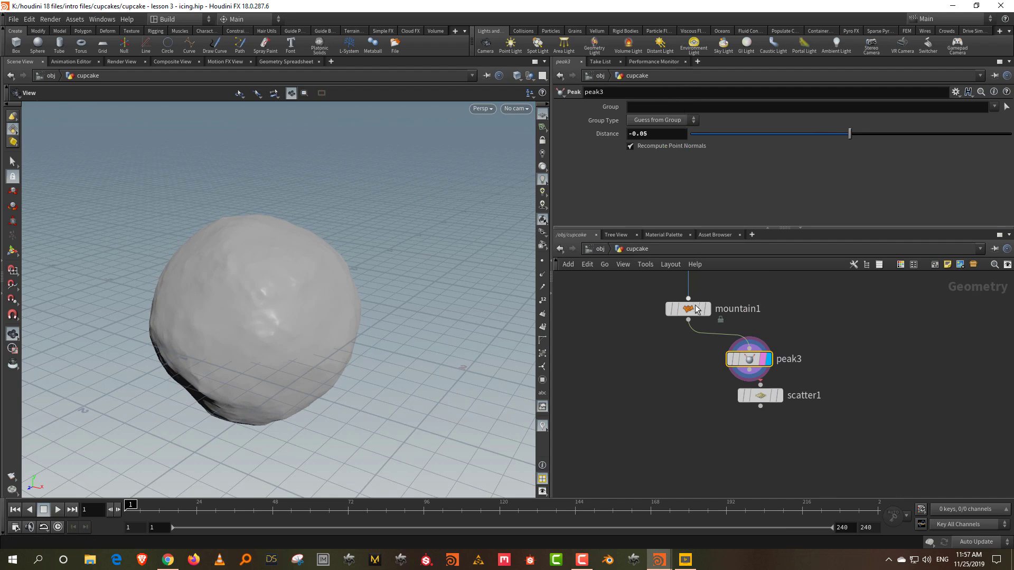
- Show the Mountain node's shape as a ghost for comparison and set the Peak distance to -0.1
click(701, 311)
scroll(351, 280, up, 3)
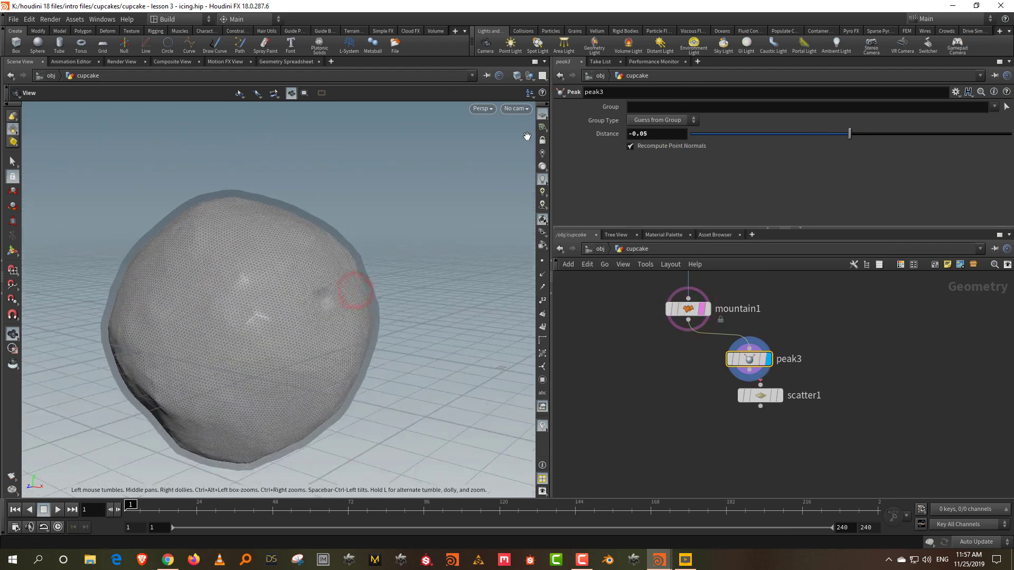
middle_drag(670, 132, 634, 154)
- Move the Scatter node farther down so it sits directly below the Peak node
click(884, 312)
middle_drag(872, 372, 882, 327)
mouse_move(773, 352)
drag(773, 354, 762, 403)
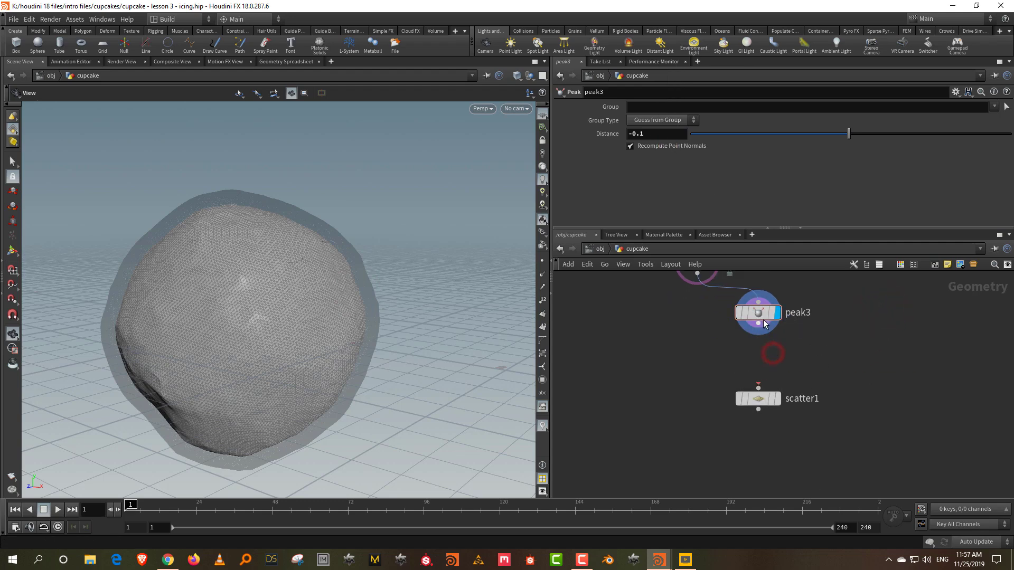
- Feed the Scatter node from the Peak node, display it and reduce its forced total count to about 200 points
click(774, 400)
click(755, 398)
drag(729, 227, 729, 270)
drag(815, 211, 832, 216)
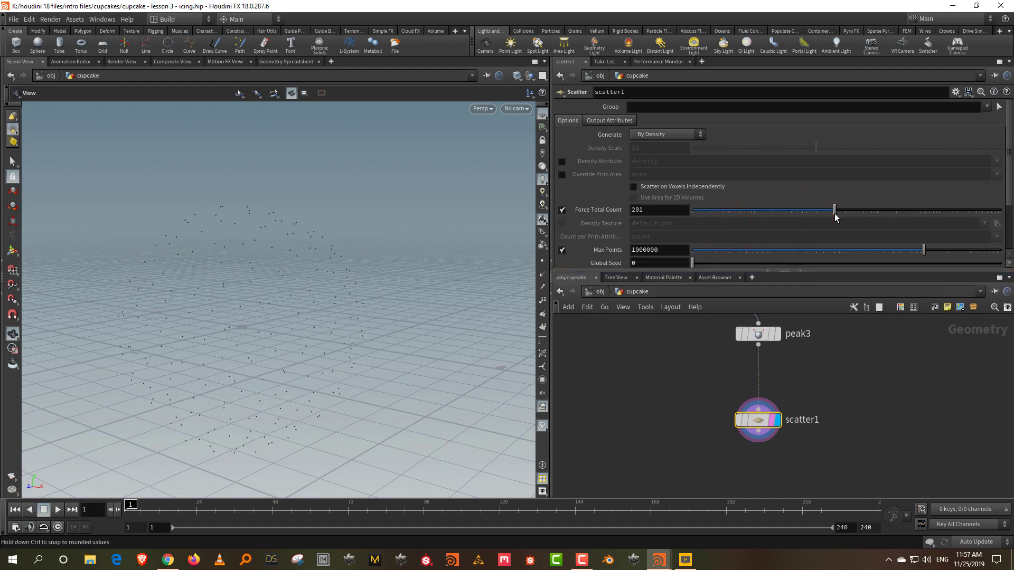
- Move the Peak and Scatter nodes together to the right, away from the Mountain node above them
drag(784, 270, 784, 206)
key(h)
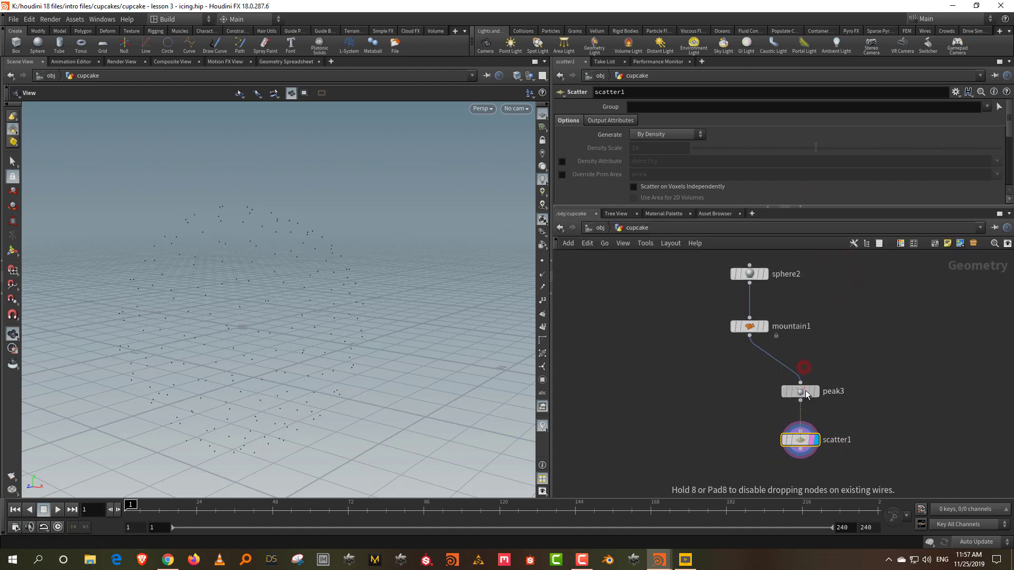
middle_drag(840, 367, 844, 341)
drag(845, 343, 800, 466)
drag(808, 367, 841, 368)
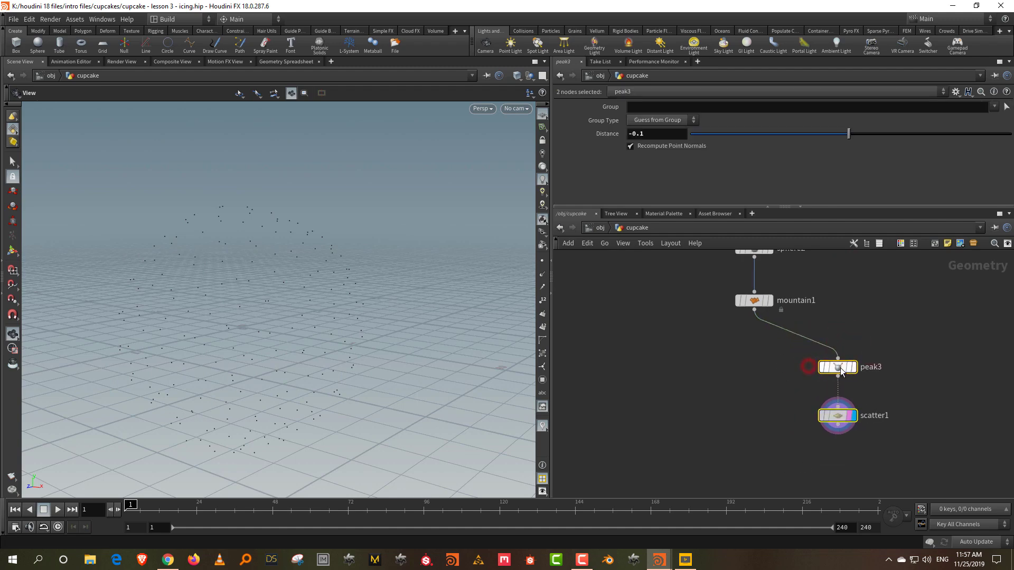
click(841, 369)
- Add an unconnected Box node beside the Peak and Scatter branch and display it
key(Tab)
text(box)
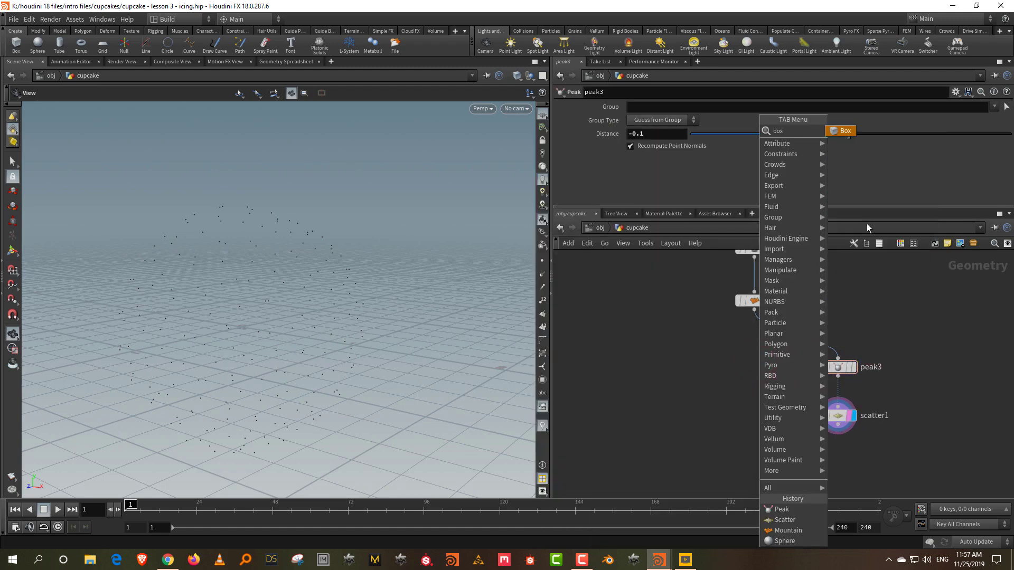
click(845, 131)
click(755, 393)
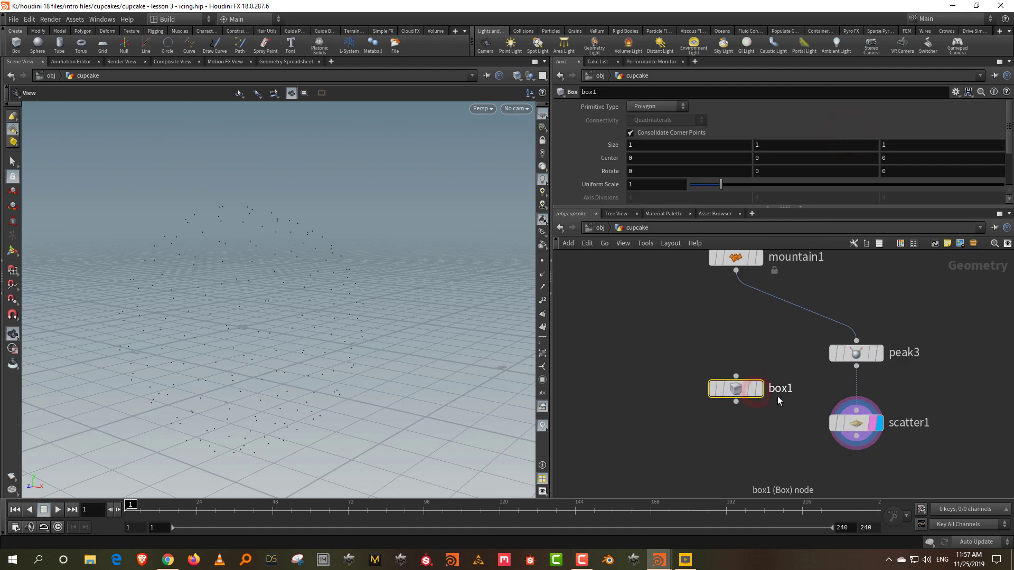
click(764, 360)
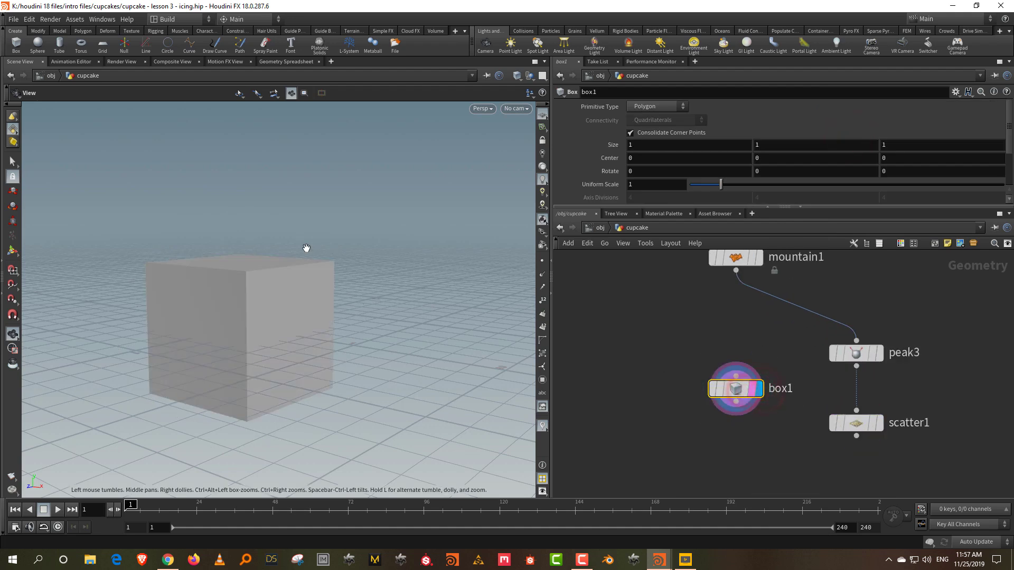
- Resize the box with its viewport handles to about 0.51 in Y and 0.74 in Z
key(Return)
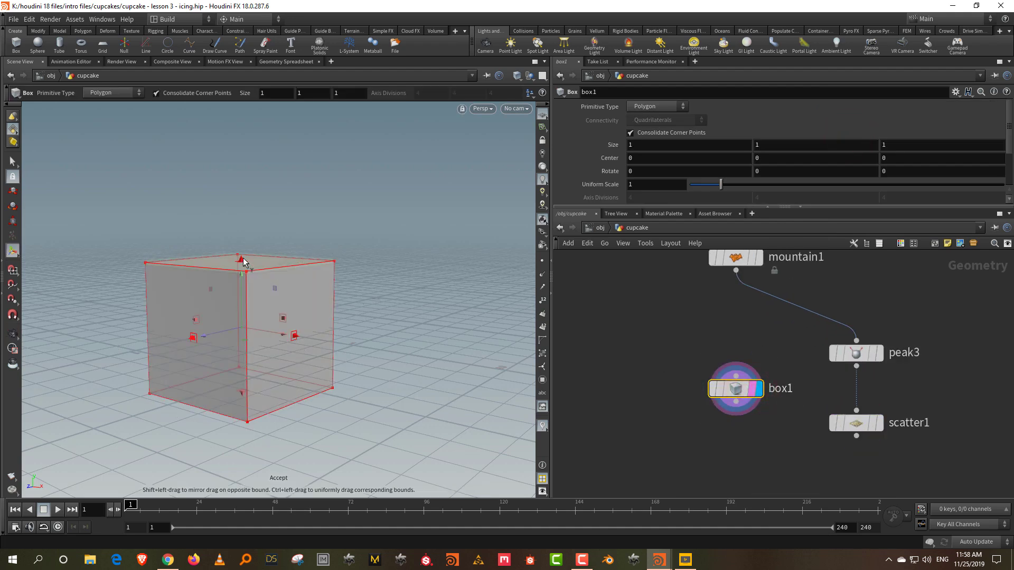
drag(242, 259, 242, 285)
drag(194, 337, 206, 334)
drag(233, 293, 233, 302)
- Add a PolyBevel node fed by the Box node and display it
click(727, 459)
key(Tab)
text(polybe)
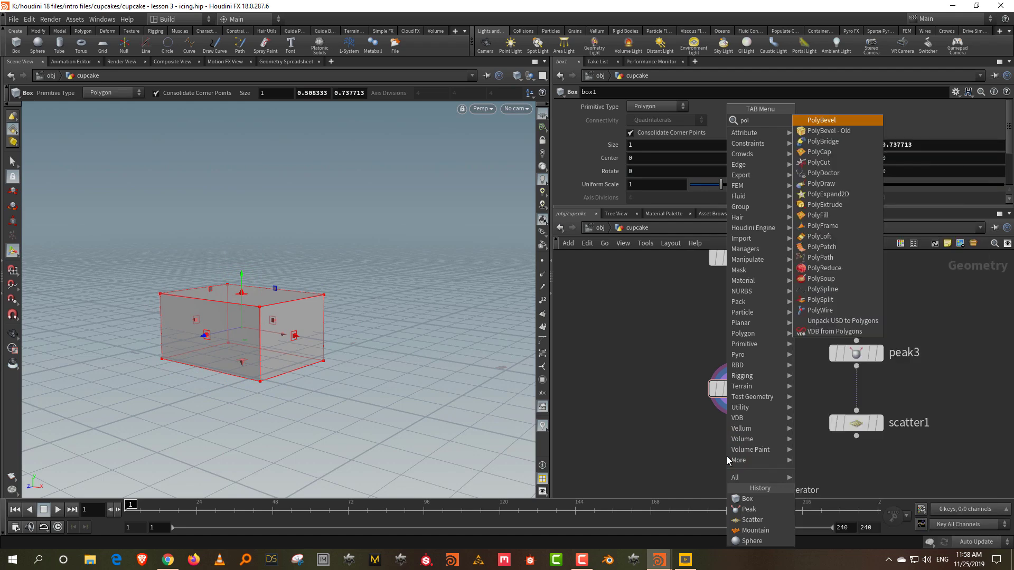
key(Return)
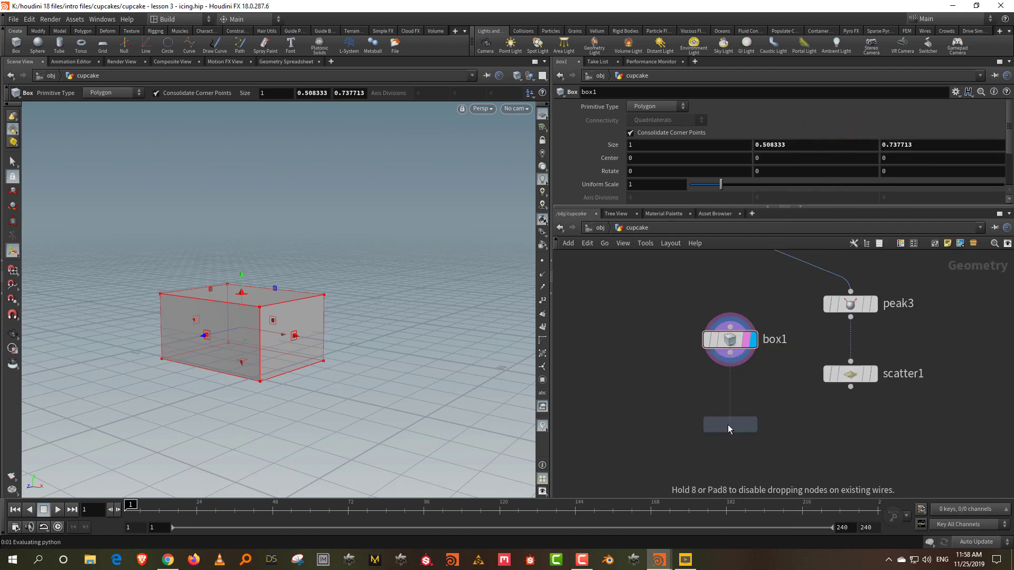
click(728, 424)
click(752, 424)
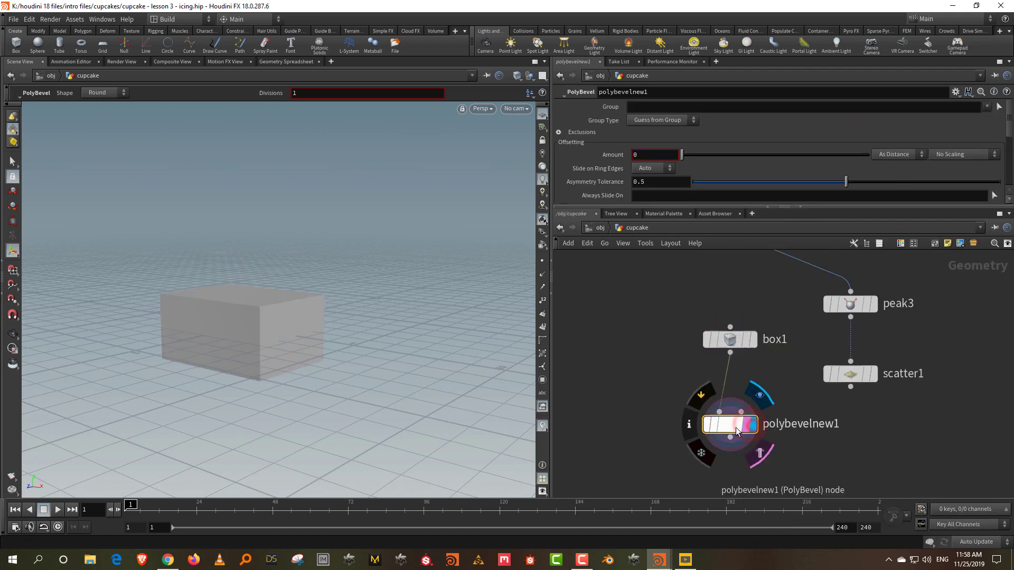
- Set the PolyBevel to 8 divisions and raise its amount beyond 0.218 to round the box into a smooth capsule
drag(679, 207, 681, 317)
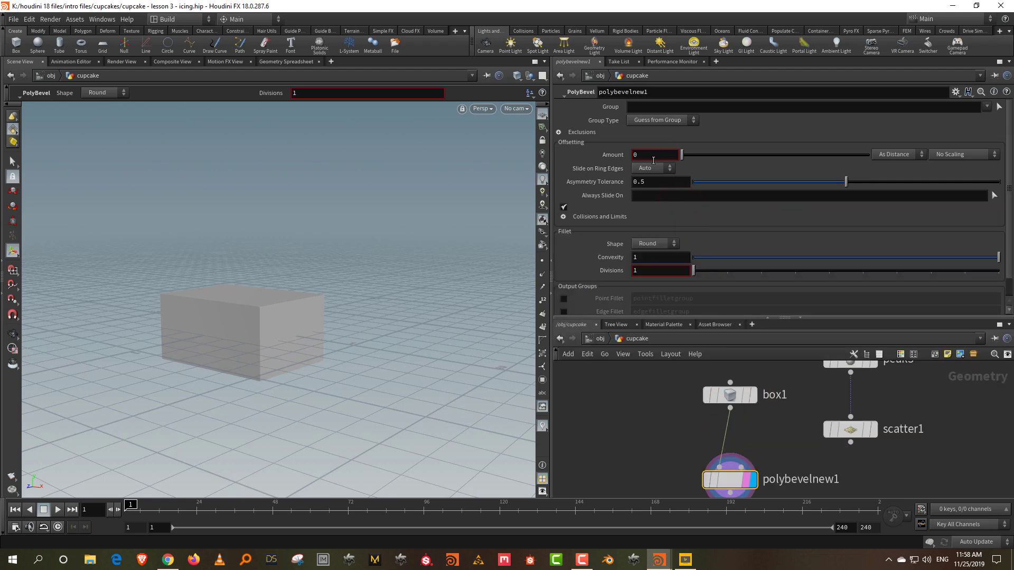
drag(689, 156, 705, 155)
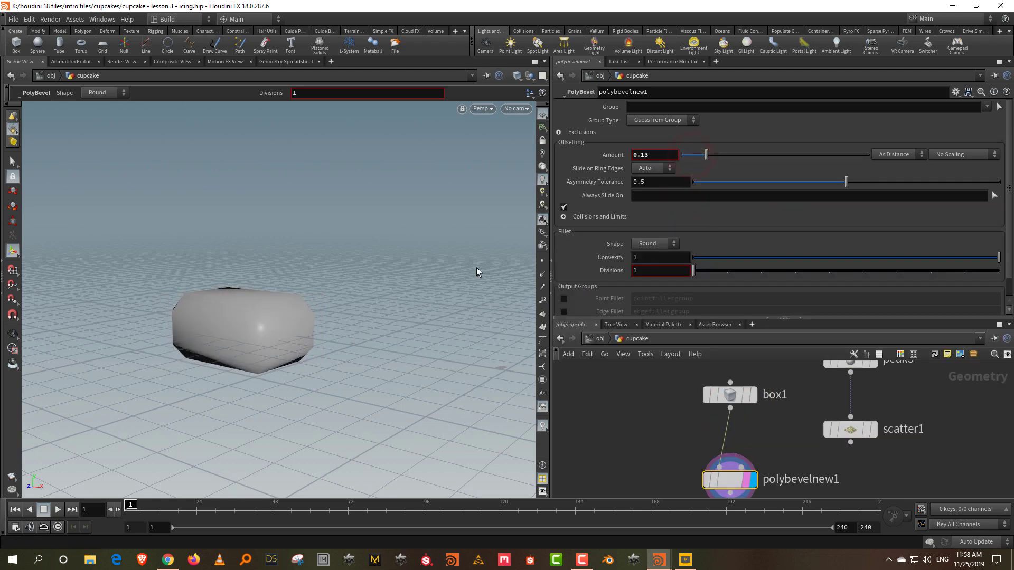
key(w)
key(Escape)
drag(319, 300, 296, 338)
key(Return)
mouse_move(707, 156)
mouse_down()
mouse_move(742, 159)
mouse_move(722, 159)
mouse_up()
drag(716, 273, 916, 285)
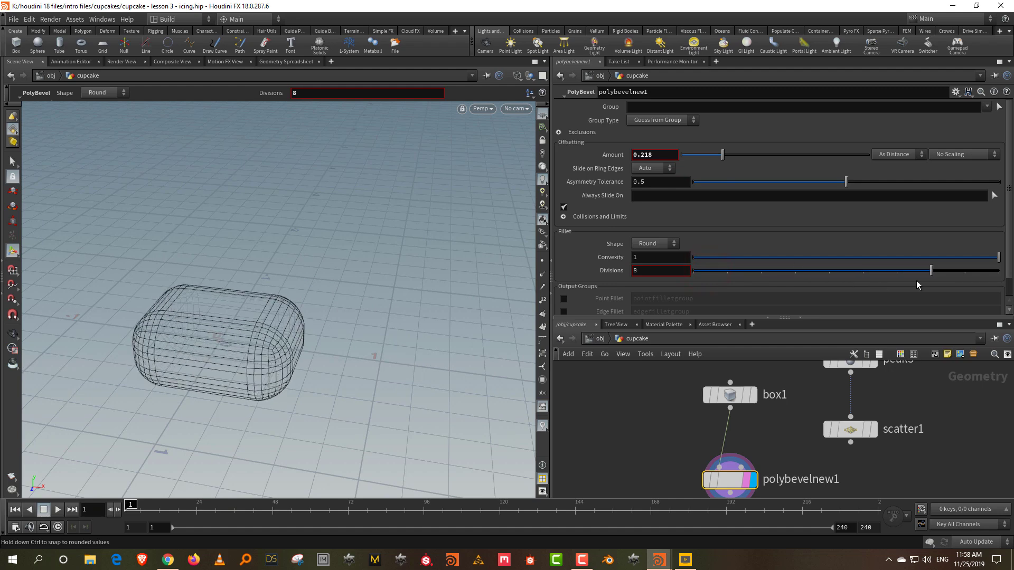
mouse_move(722, 154)
mouse_down()
mouse_move(760, 158)
mouse_move(750, 160)
mouse_up()
key(Escape)
- Narrow the box symmetrically to about 0.55 in Z, keeping its center at 0
drag(247, 322, 381, 350)
drag(653, 420, 746, 395)
drag(262, 378, 250, 380)
ctrl+middle_click(953, 159)
alt+drag(390, 348, 156, 382)
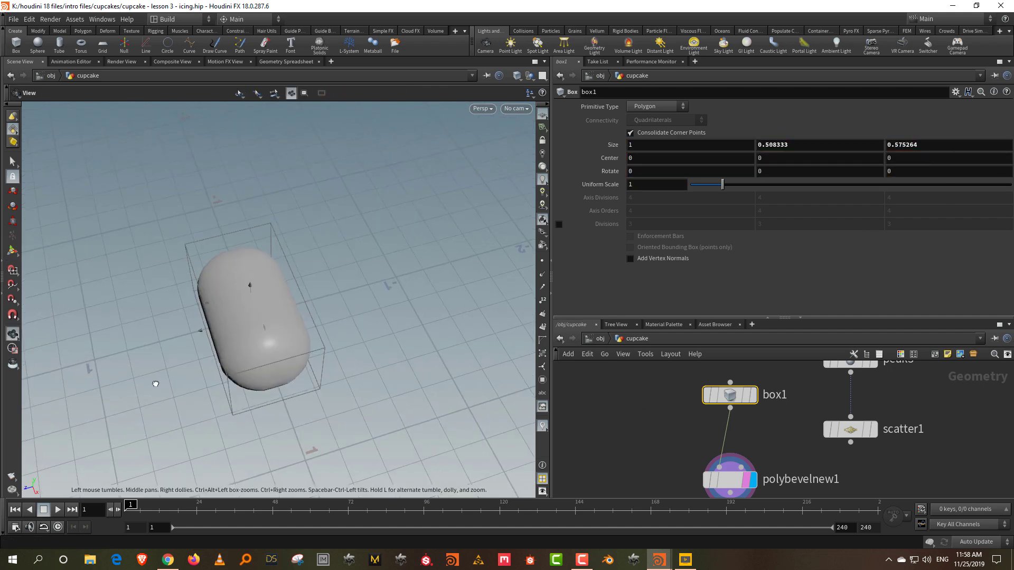
shift+drag(207, 327, 208, 327)
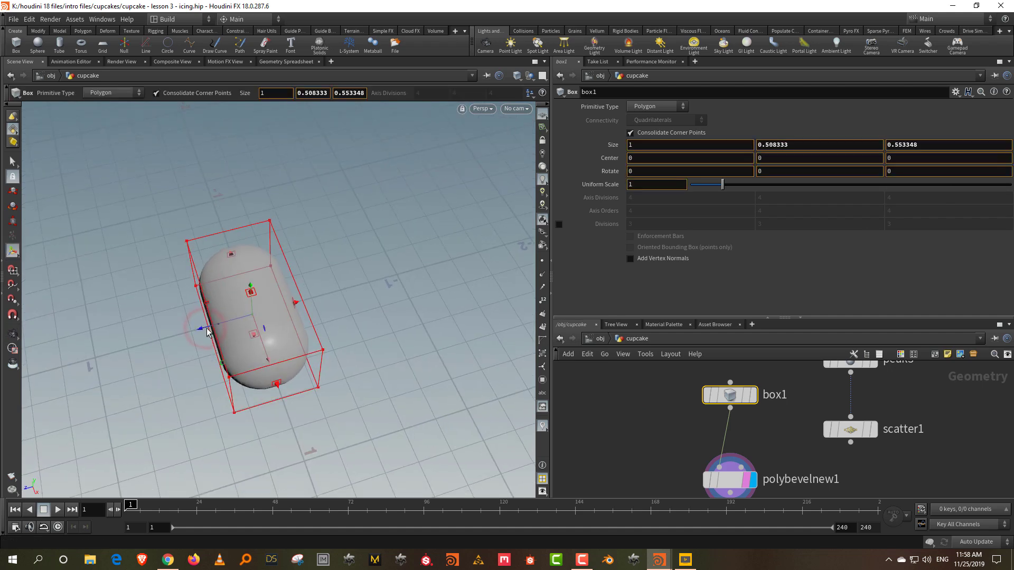
- Move the Box and PolyBevel nodes to the left, farther from the Peak and Scatter branch
drag(784, 318, 784, 181)
middle_drag(784, 363, 786, 325)
drag(643, 419, 757, 269)
drag(736, 371, 667, 331)
- Add a Mountain node fed by the PolyBevel node and display it
drag(697, 391, 701, 404)
key(Tab)
click(728, 339)
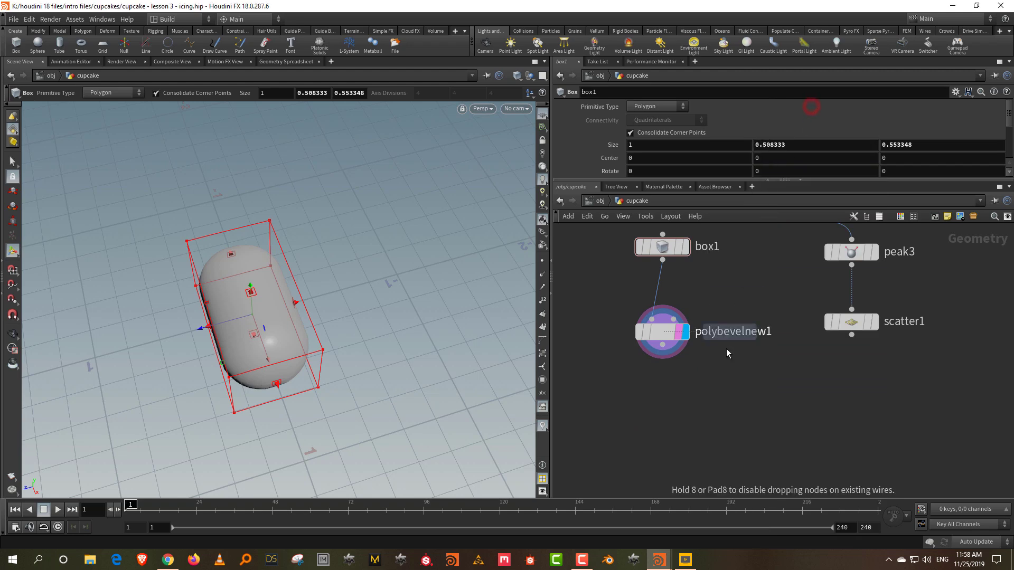
click(655, 413)
click(656, 411)
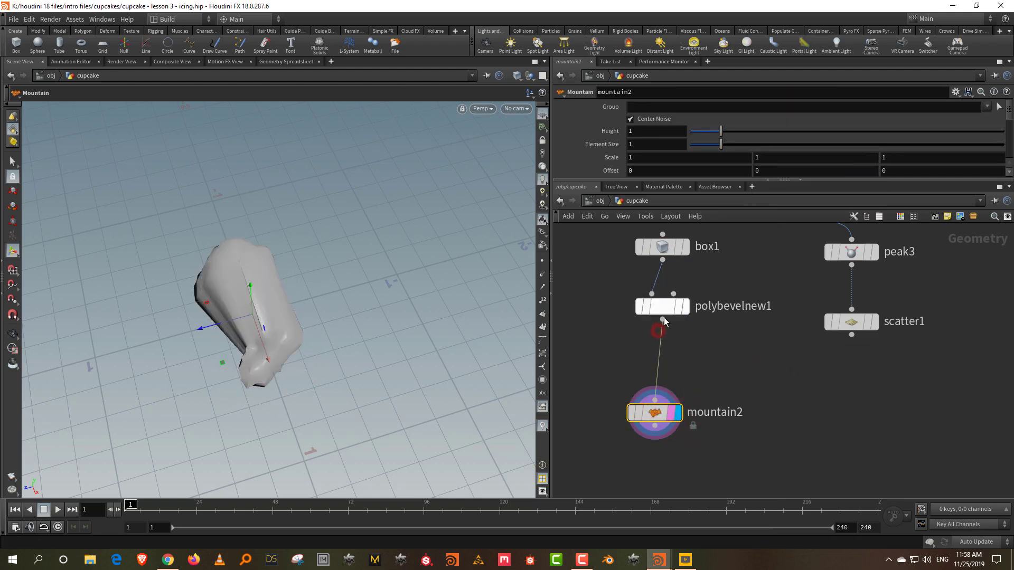
- Insert a Subdivide node between the PolyBevel and Mountain nodes and set its depth to 2
key(Tab)
text(sub)
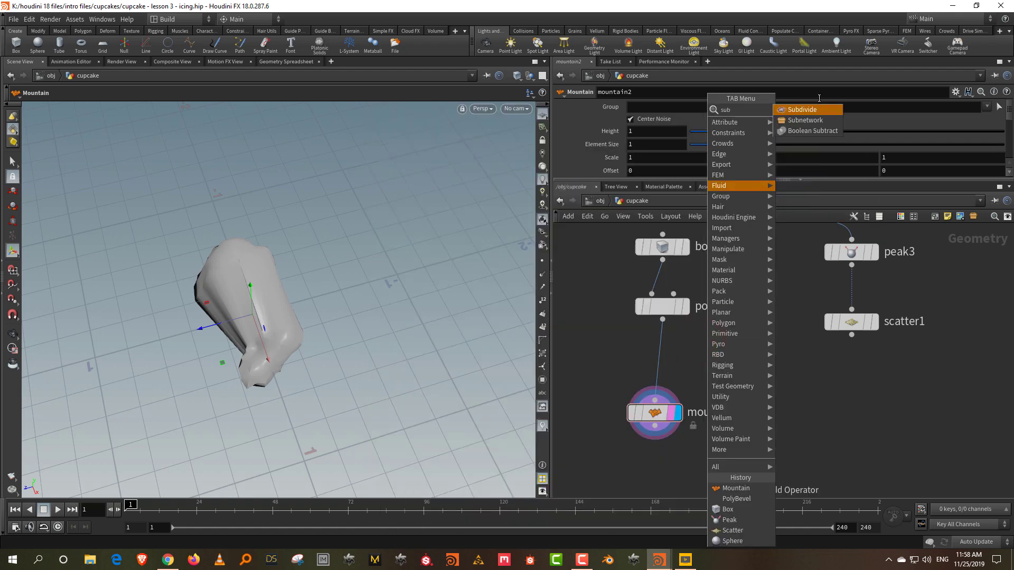
click(807, 113)
click(666, 356)
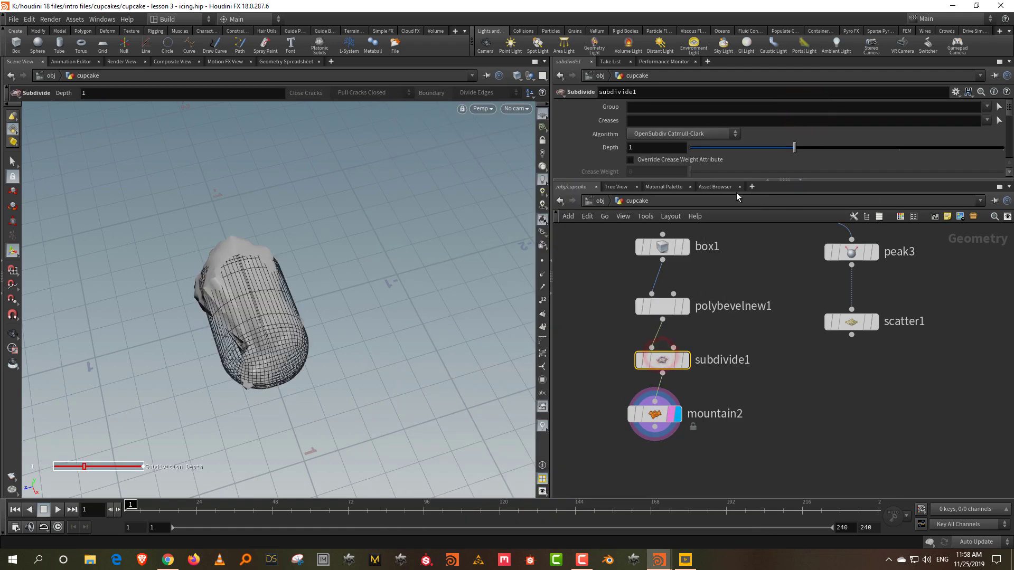
click(898, 147)
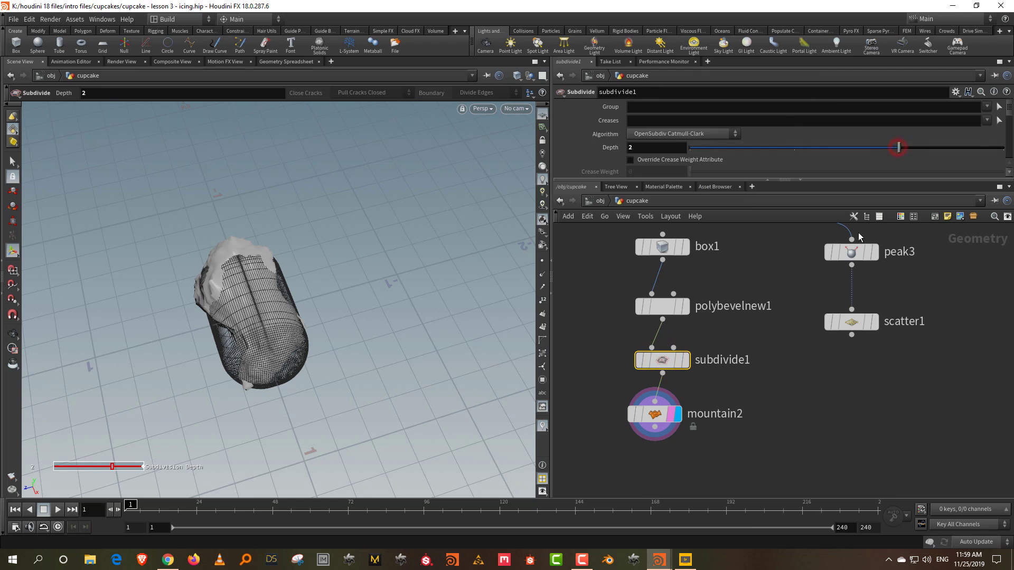
- Set the capsule's Mountain noise to height 0.2 and element size 0.29
click(674, 414)
click(650, 132)
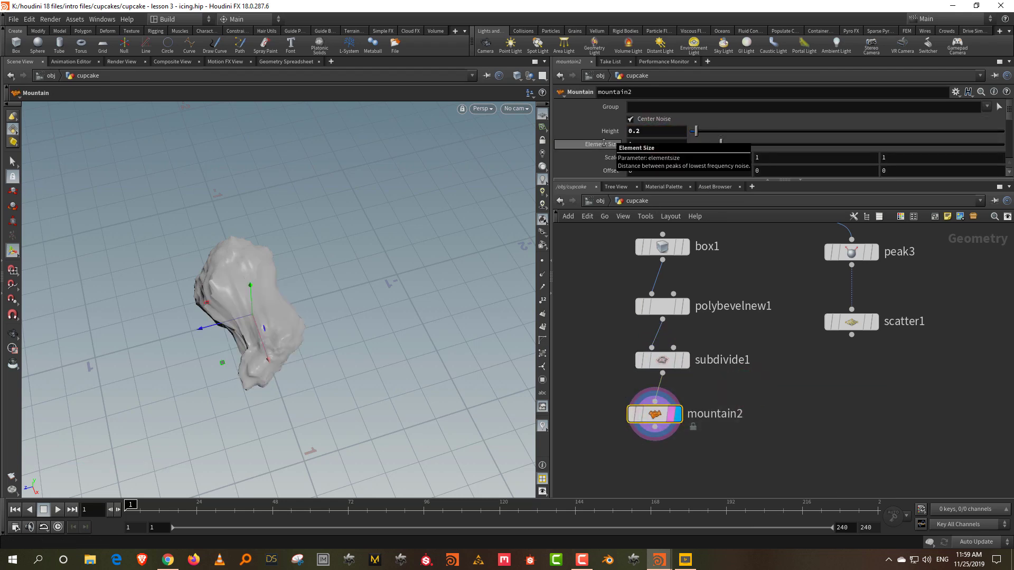
key(Return)
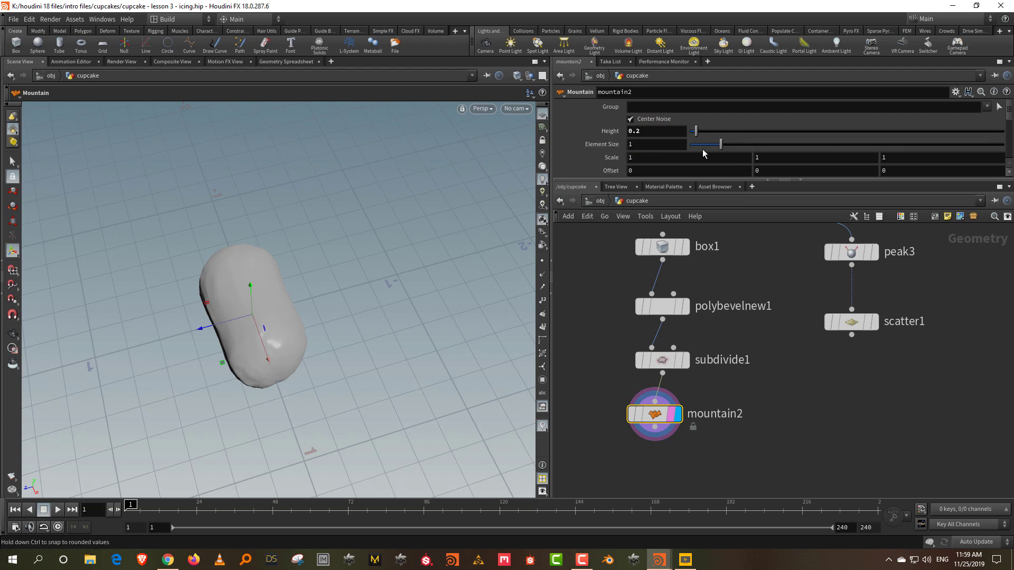
drag(721, 143, 702, 150)
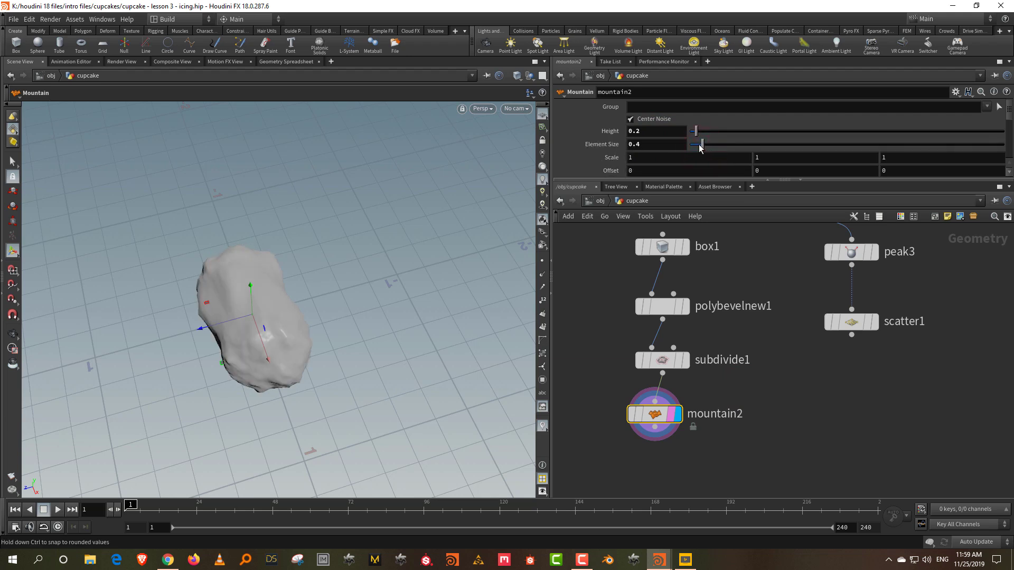
- Lower the roughness of the capsule's Mountain noise to smooth its surface
scroll(762, 159, down, 5)
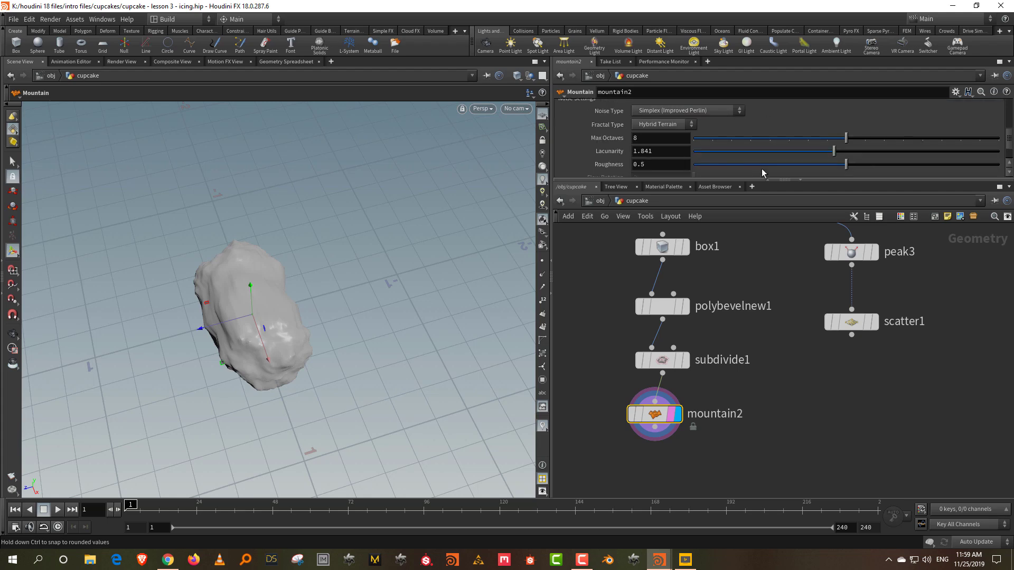
drag(722, 165, 719, 165)
alt+drag(259, 306, 453, 294)
key(Return)
middle_drag(722, 293, 730, 383)
- Reduce the capsule's Mountain height to 0.1 and shift the noise offset in X to 1.6
scroll(610, 159, up, 5)
click(655, 130)
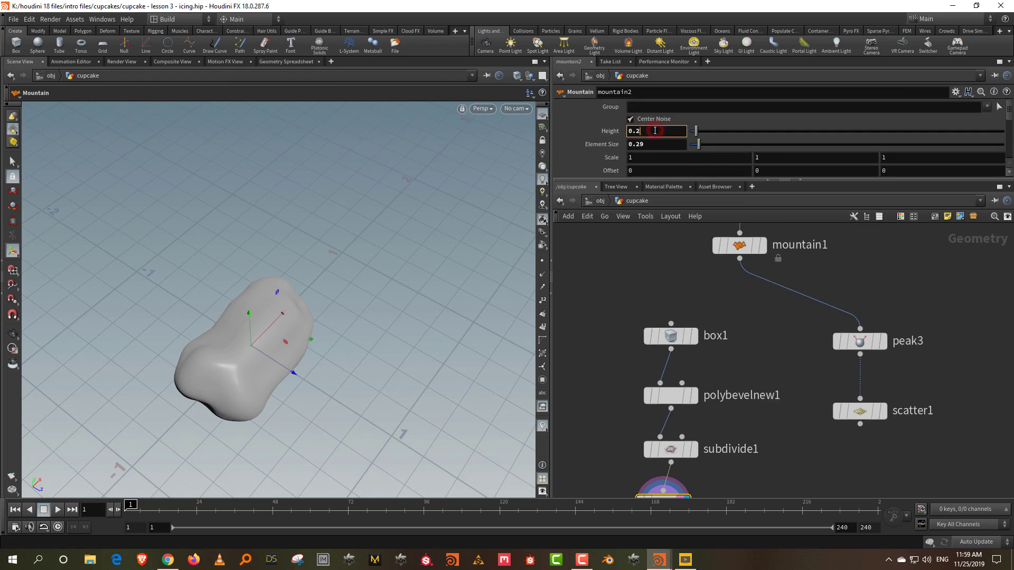
key(BackSpace)
text(1)
key(Return)
alt+drag(393, 329, 353, 319)
mouse_move(654, 172)
middle_down()
mouse_move(736, 168)
mouse_move(654, 175)
middle_up()
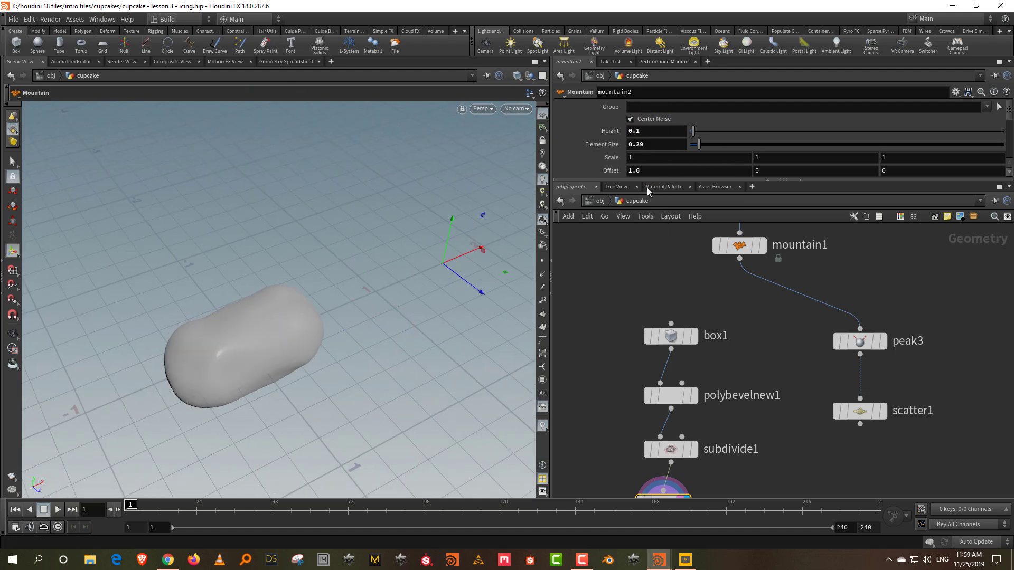
- Display the Scatter node's points and compare their spread with the size of the nut shape
middle_drag(827, 458, 822, 414)
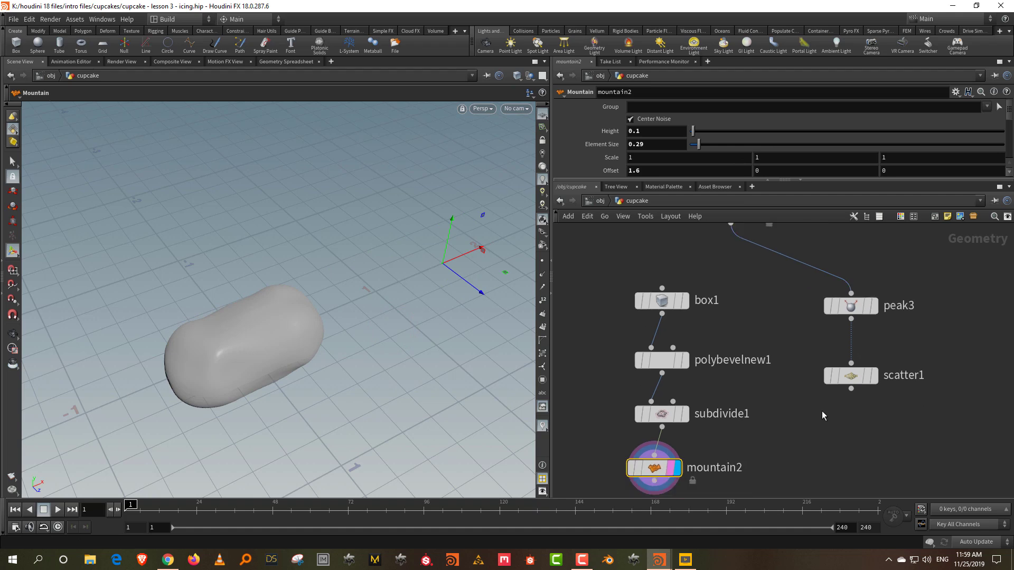
click(874, 381)
alt+drag(314, 349, 249, 233)
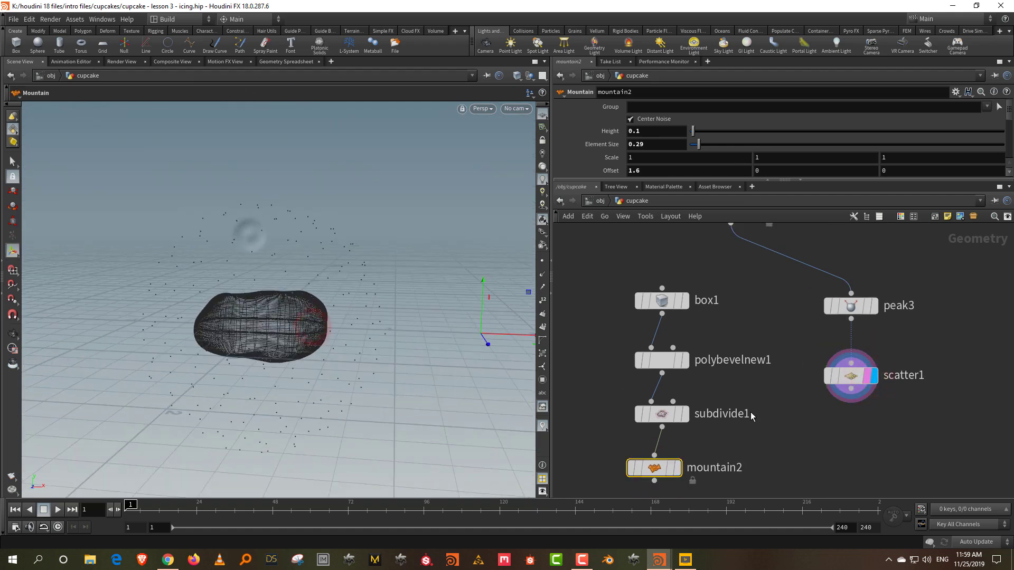
- Add a Transform node fed by the nut's Mountain node and display it
middle_drag(742, 455, 751, 352)
key(Tab)
mouse_move(792, 245)
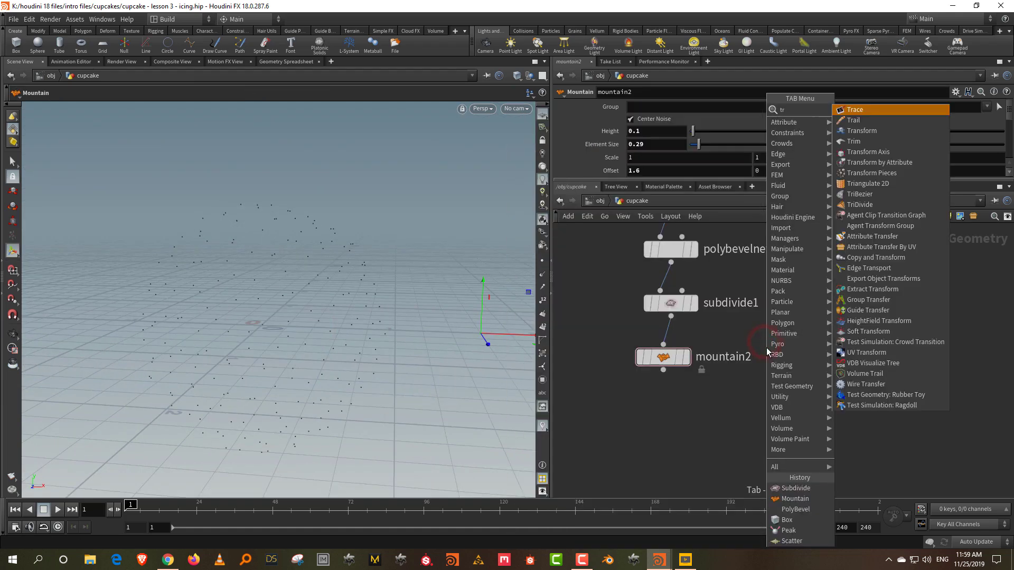
click(866, 130)
drag(667, 389, 671, 426)
click(693, 449)
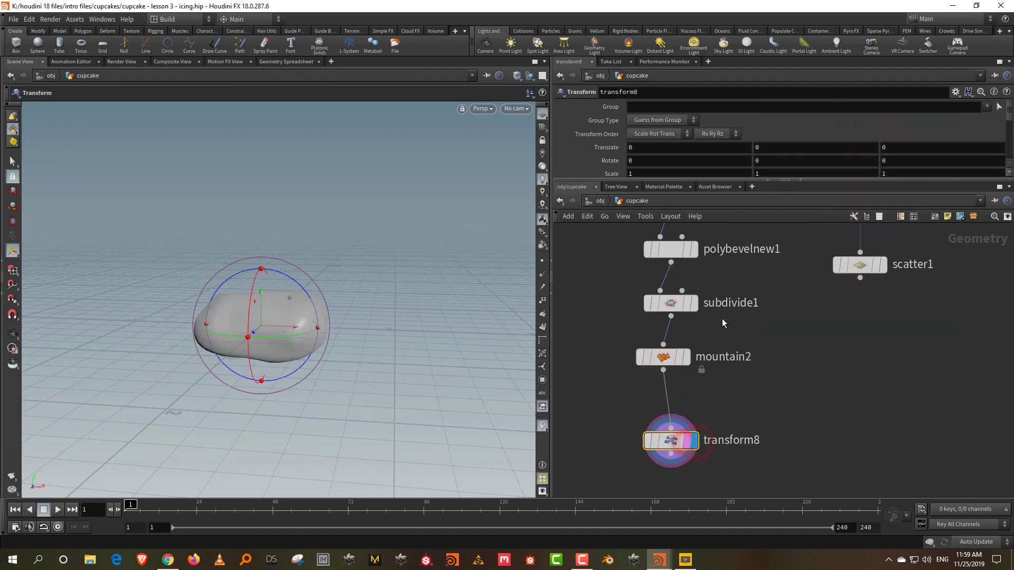
- Set the Transform's uniform scale to 0.37, using the Scatter points as a ghosted size reference
drag(697, 181, 699, 206)
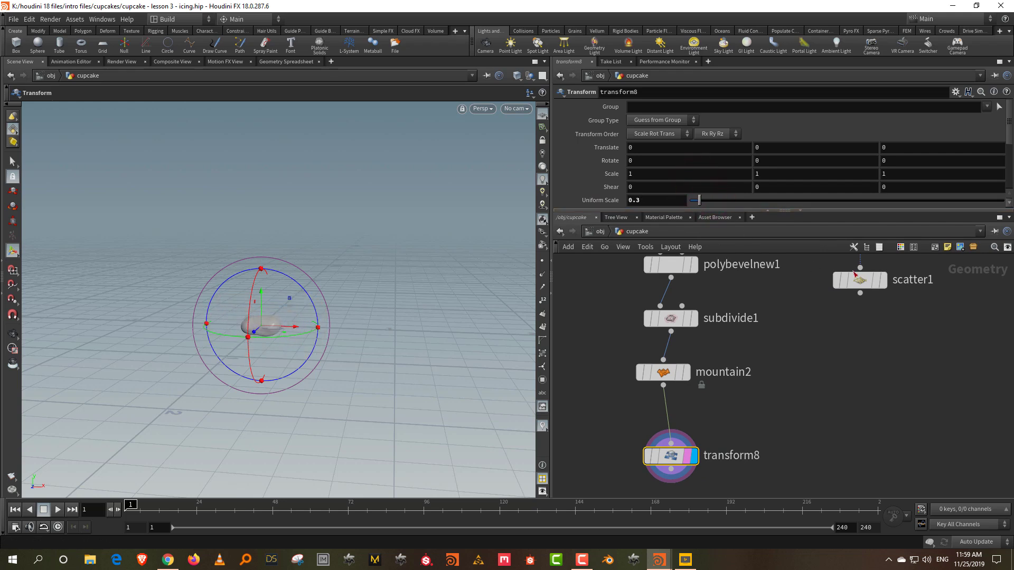
click(876, 281)
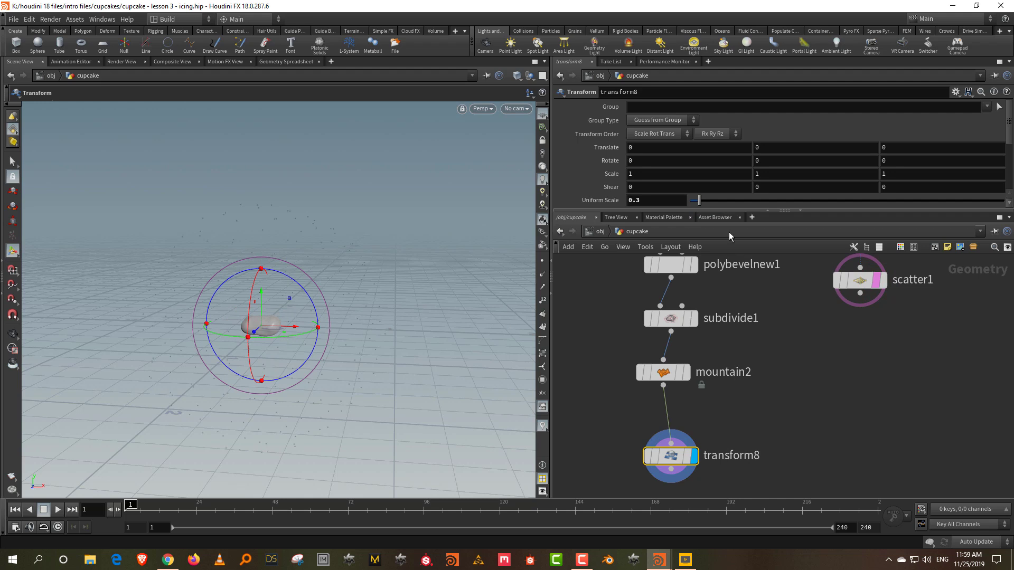
drag(699, 201, 701, 200)
- Add an Attribute Randomize node beside the nut's node chain and rename it orient
middle_drag(803, 380, 794, 351)
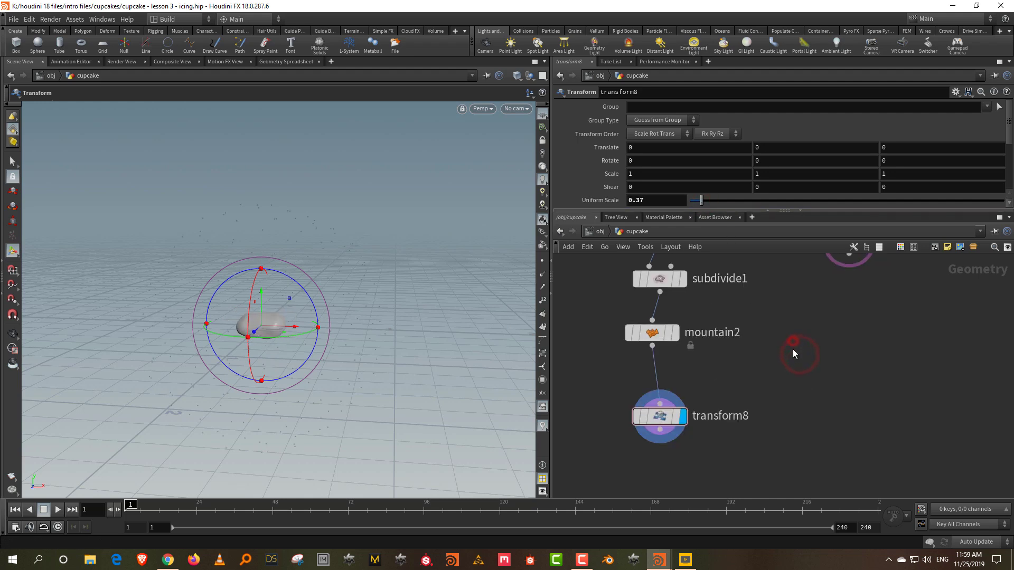
key(Tab)
click(780, 352)
key(Tab)
text(ra)
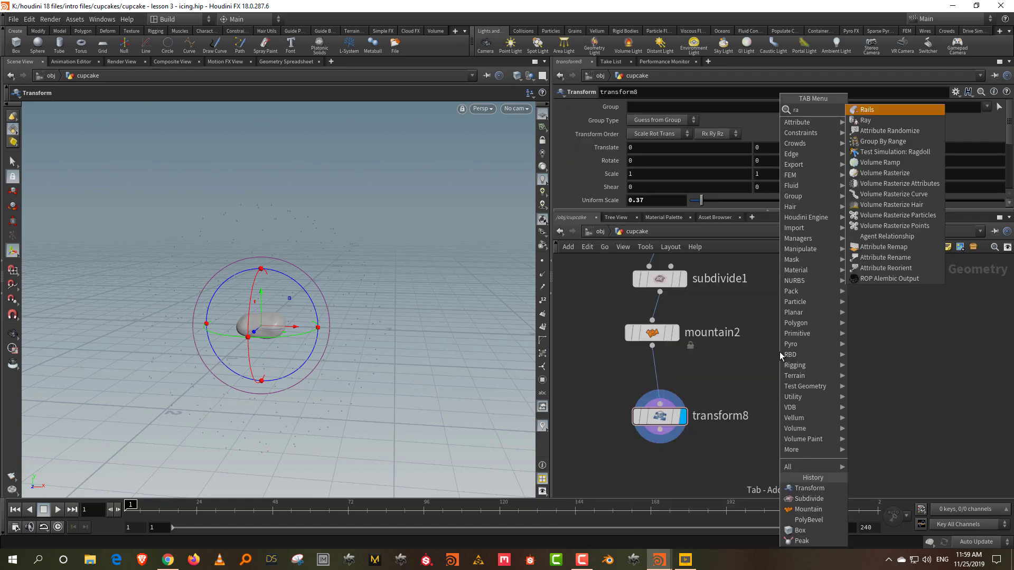
text(nd)
key(Return)
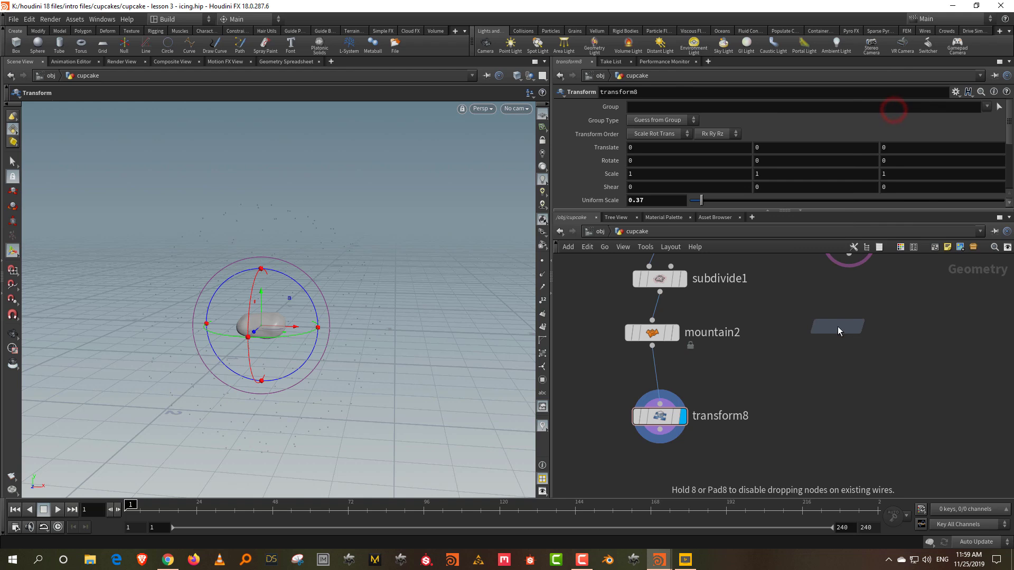
click(903, 335)
double_click(904, 333)
text(orient)
key(Return)
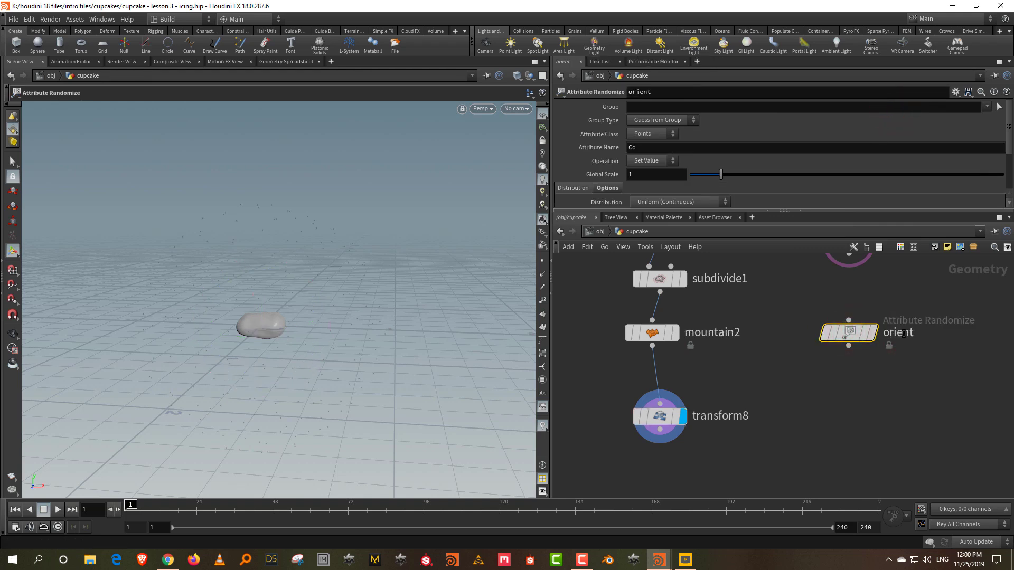
- Add a second Attribute Randomize node below the orient node and rename it scale
key(Tab)
click(945, 488)
click(900, 418)
double_click(900, 417)
text(scale)
key(Return)
- Make the orient node randomize the orient attribute with 4 dimensions
click(827, 355)
click(640, 151)
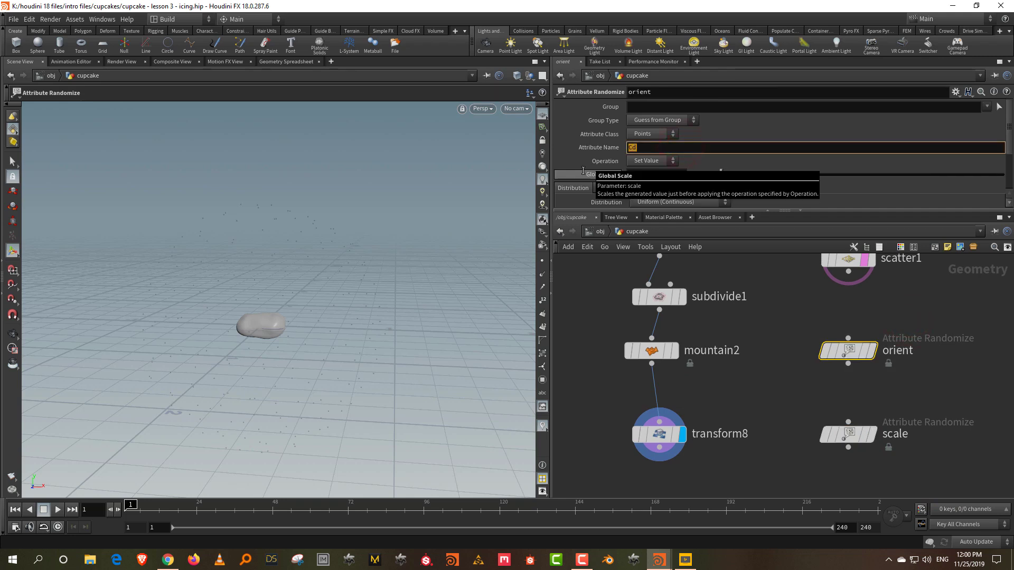
key(Return)
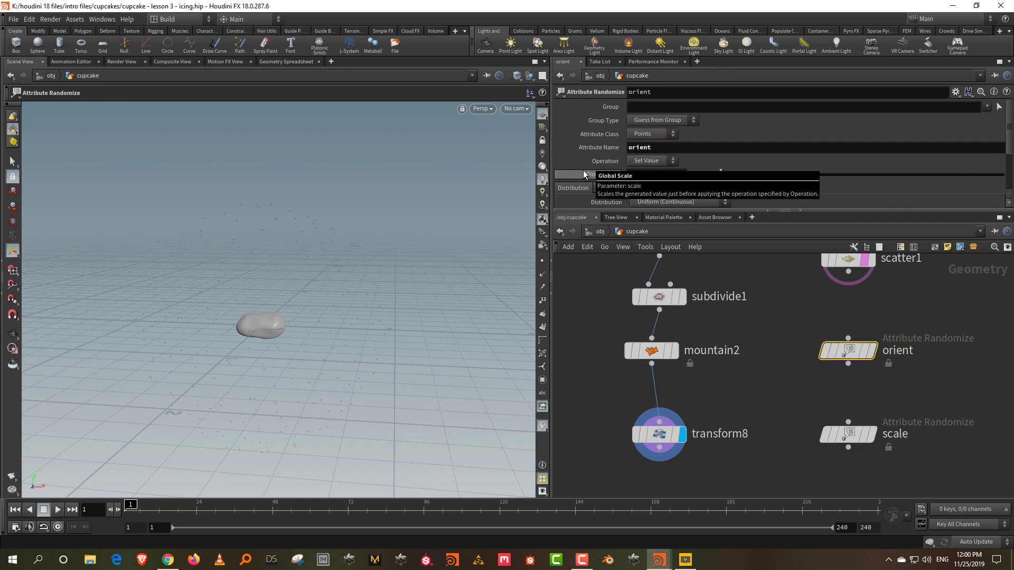
scroll(583, 171, down, 2)
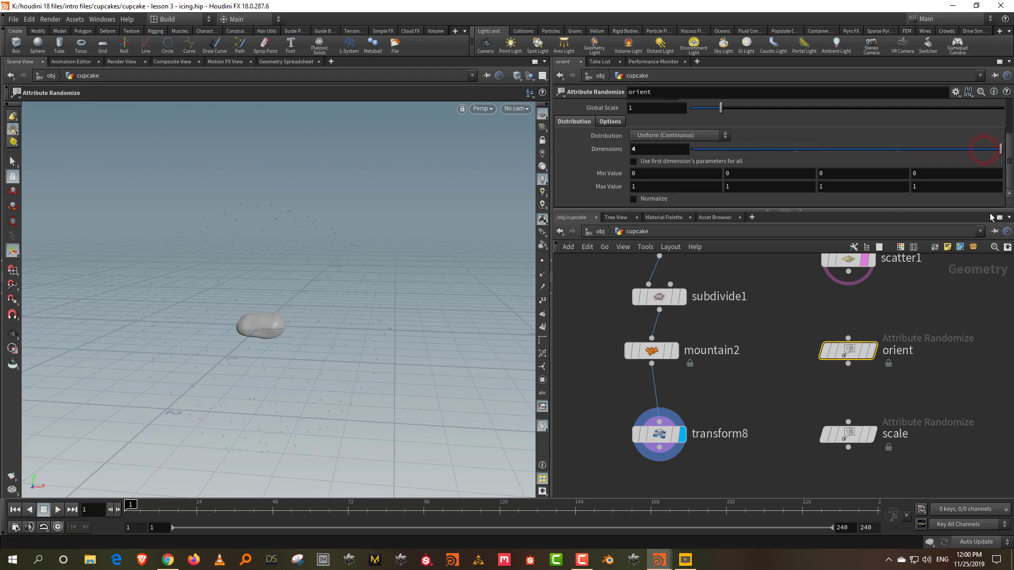
- Make the scale node randomize the pscale attribute with 1 dimension and a minimum value of 0.7
drag(902, 412, 769, 479)
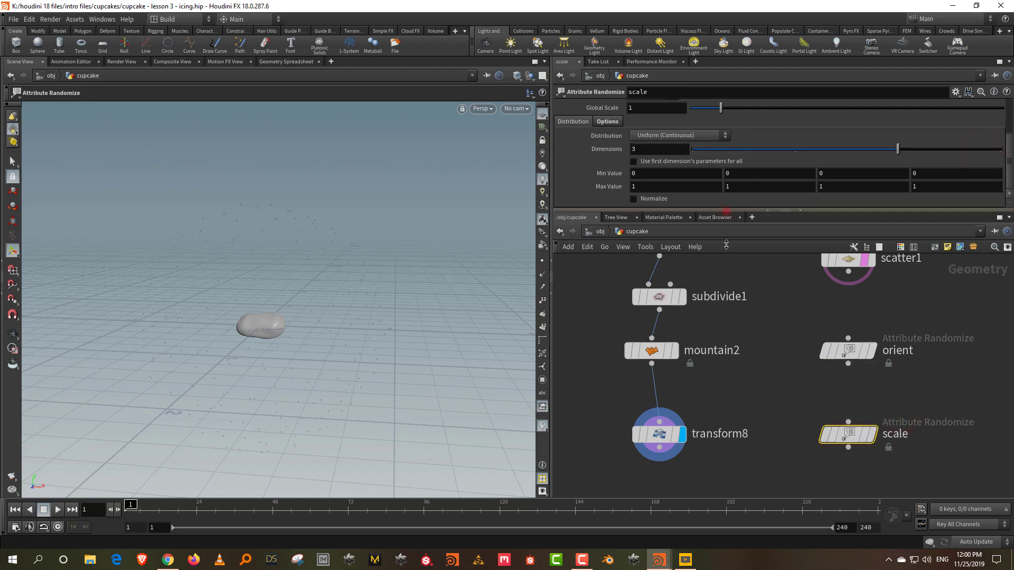
drag(727, 211, 727, 278)
click(665, 147)
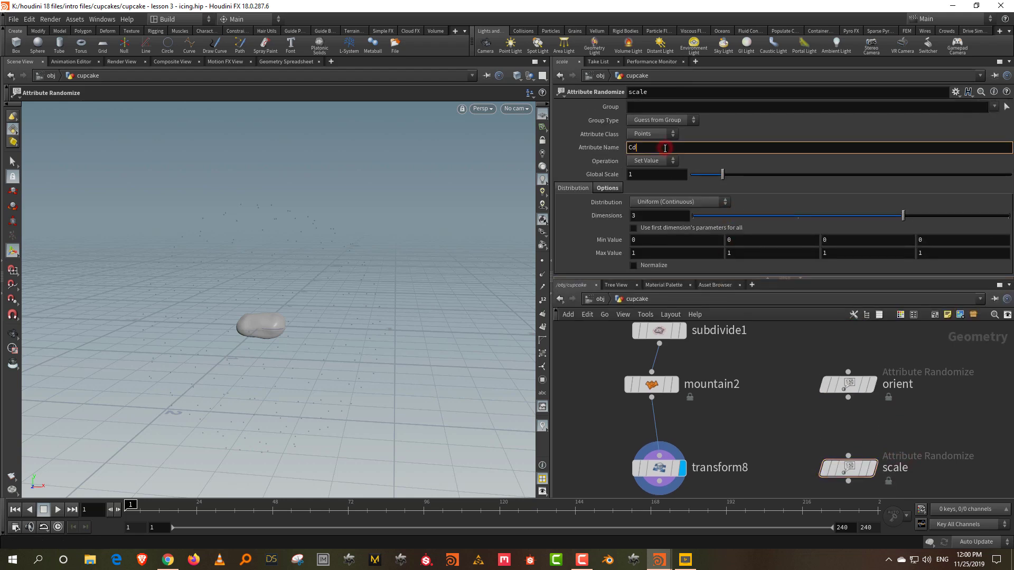
text(pscale)
key(Return)
click(693, 217)
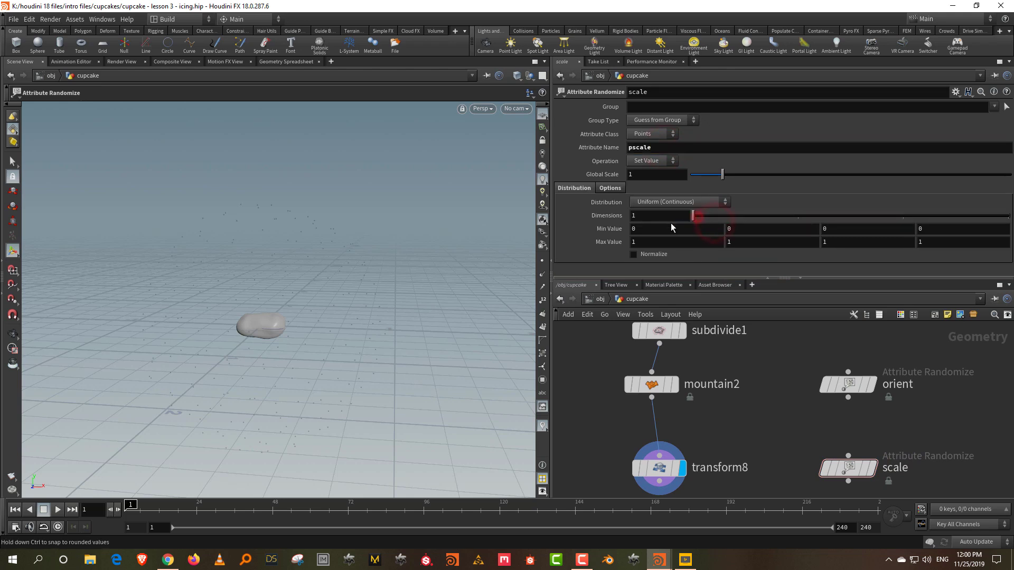
click(644, 229)
text(.7)
key(Return)
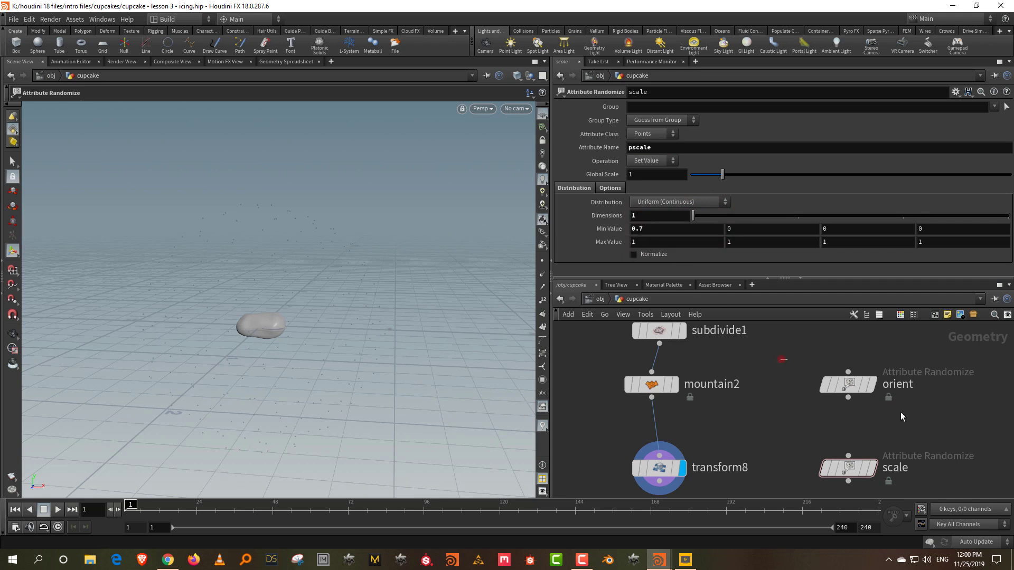
- Set all four minimum values of the orient node to -1
click(825, 389)
click(645, 240)
text(-1)
key(Tab)
text(-1)
key(Tab)
text(-1)
key(Tab)
text(-1)
key(Return)
- Wire the Scatter node into orient, and orient into scale
middle_drag(936, 389, 912, 462)
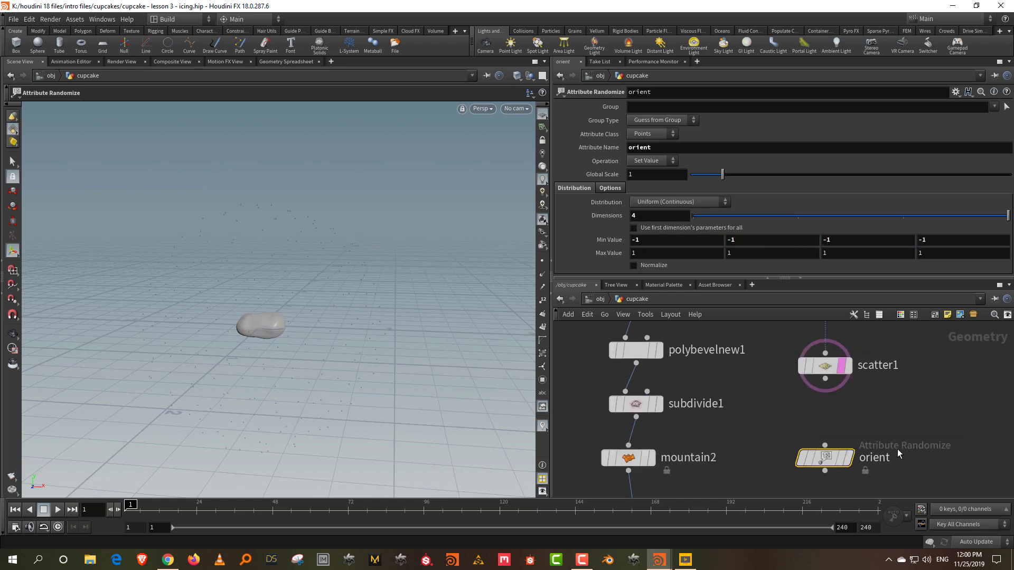
drag(826, 379, 825, 446)
middle_drag(880, 426, 879, 344)
drag(826, 391, 822, 449)
middle_drag(825, 449, 827, 356)
- Add a Copy to Points node that copies the nut's Transform output onto the randomized points, and display it
key(Tab)
text(co)
click(889, 120)
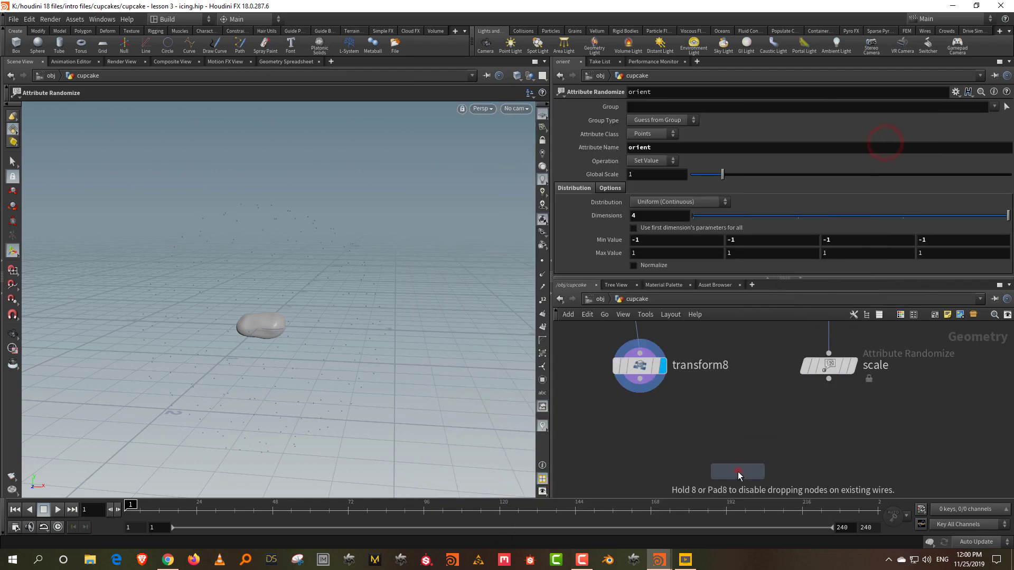
click(736, 470)
drag(655, 386, 727, 459)
drag(821, 386, 753, 462)
click(762, 471)
key(Escape)
- Align the nut's Transform node under its Mountain node and reduce the PolyBevel amount to 0.127 for chunkier pieces
drag(254, 338, 378, 269)
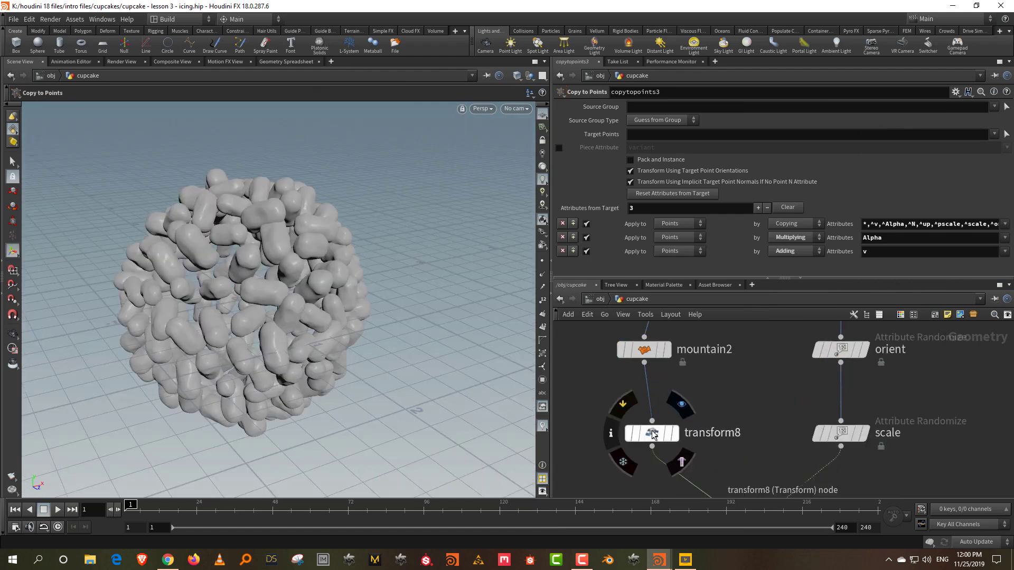
drag(653, 433, 644, 426)
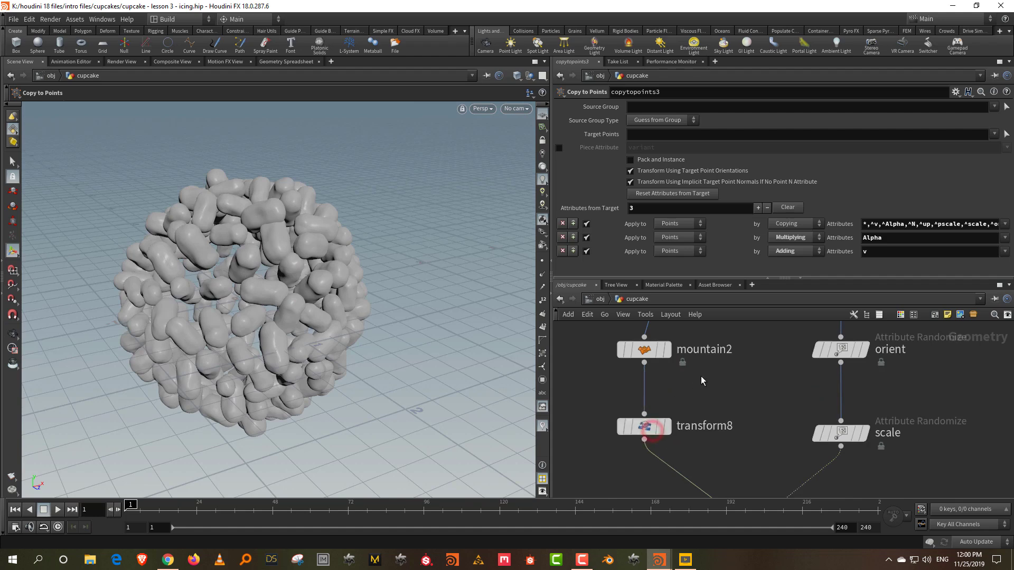
middle_drag(701, 381, 708, 538)
click(655, 398)
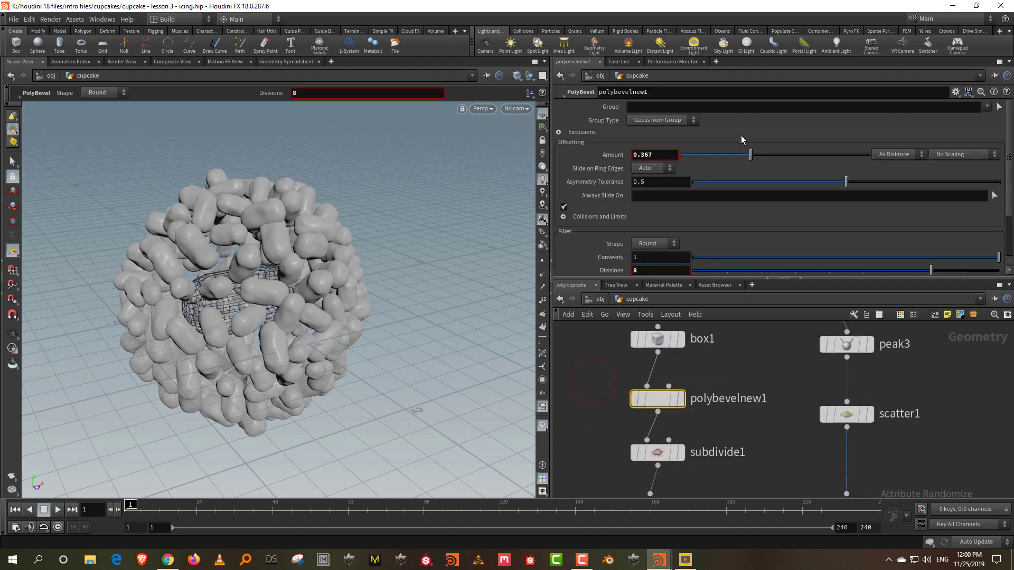
click(707, 155)
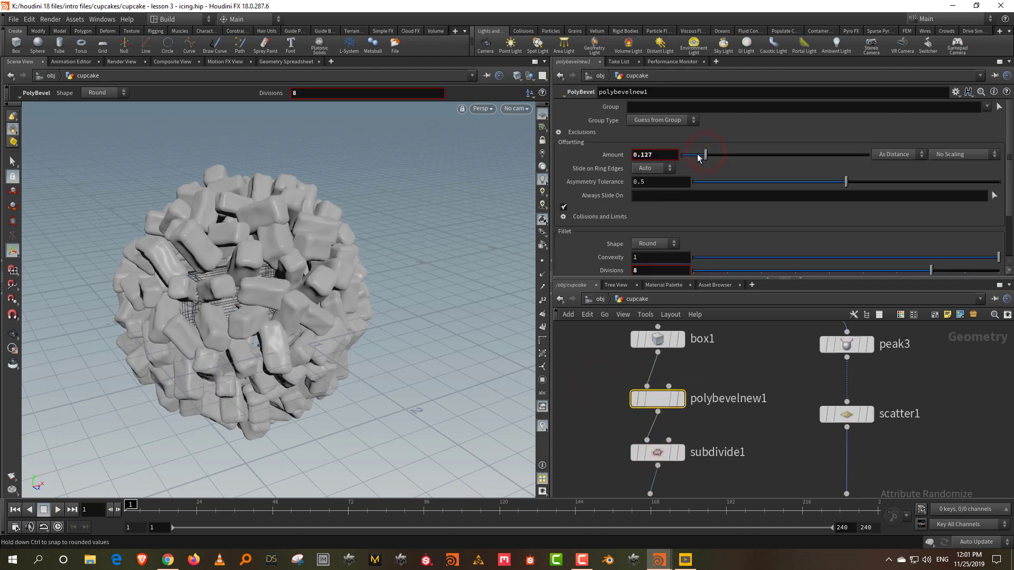
key(Escape)
- Show the sphere's Mountain node as a ghosted template and check how the copied nuts cover it
drag(269, 243, 369, 256)
drag(717, 277, 717, 253)
middle_drag(757, 373, 774, 549)
click(762, 416)
alt+drag(315, 281, 145, 284)
middle_drag(693, 464, 696, 360)
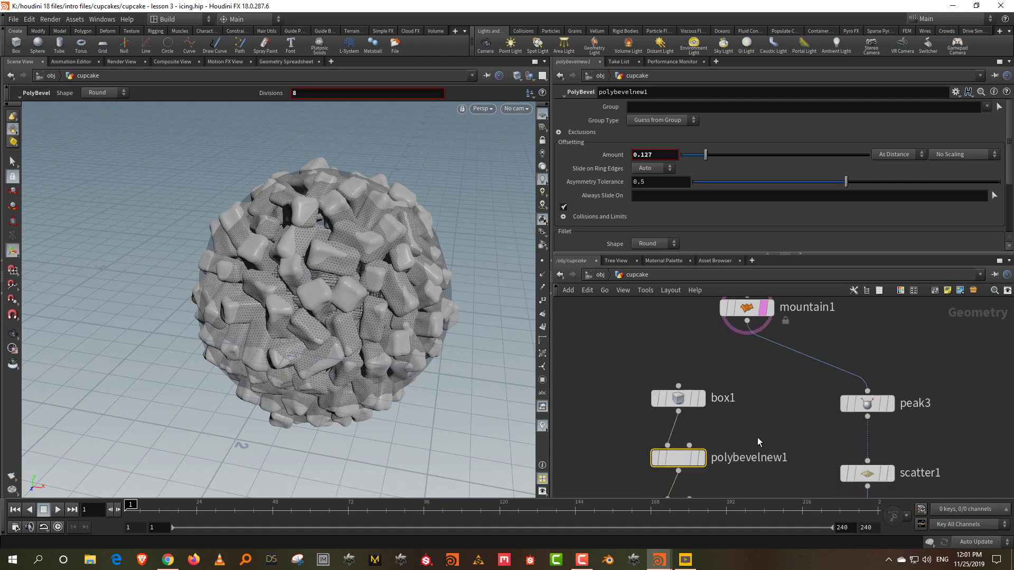
- Resize the nut's base box to about 0.736 × 0.508 × 0.743
drag(756, 437, 595, 349)
alt+drag(448, 272, 408, 295)
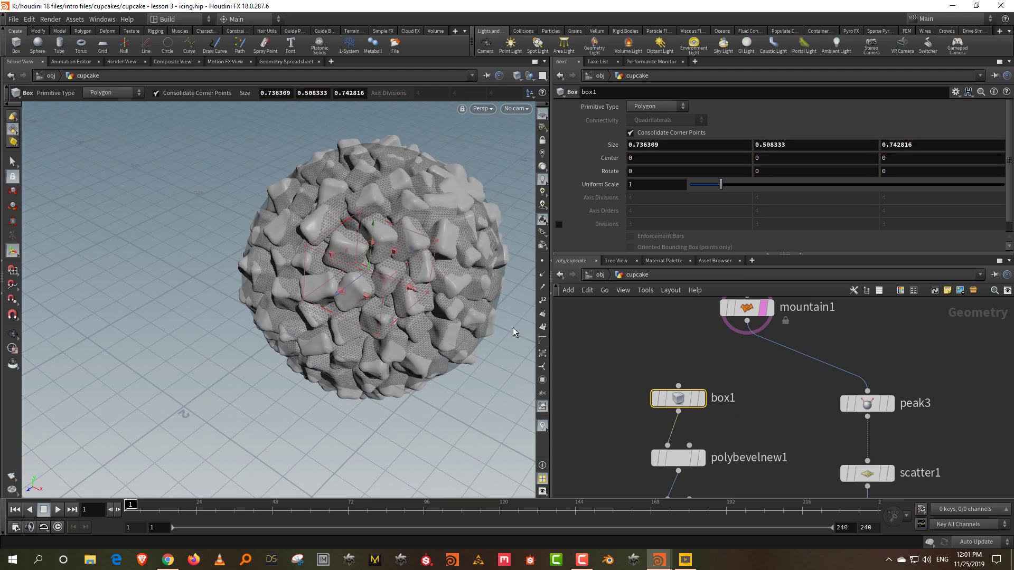
click(632, 322)
alt+drag(368, 268, 359, 234)
- Set the Scatter node's Scale Radii By to 0.613 for a less even nut distribution
middle_drag(829, 465, 790, 404)
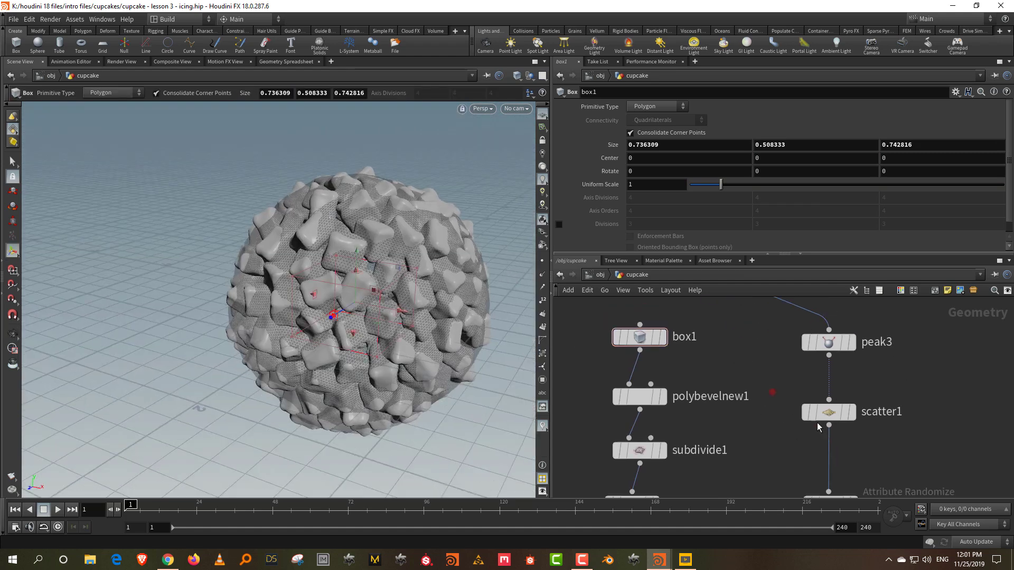
click(827, 413)
scroll(757, 171, down, 2)
scroll(756, 171, down, 2)
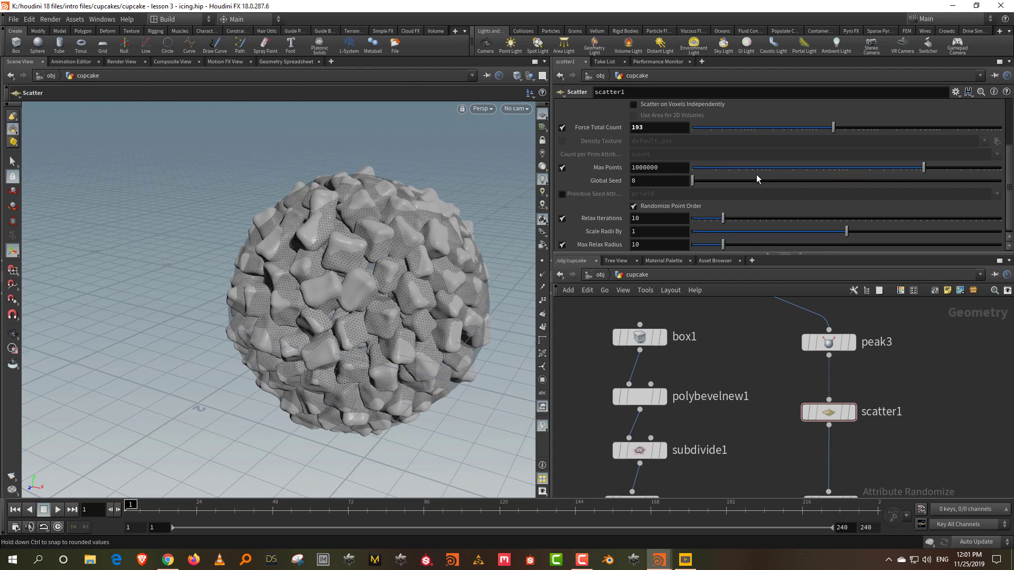
drag(775, 230, 776, 231)
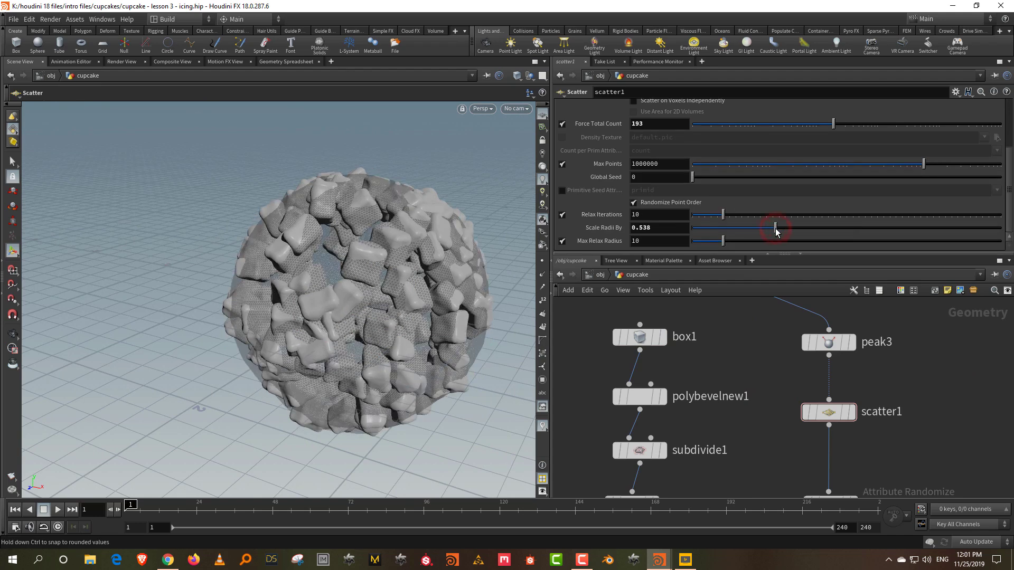
click(788, 228)
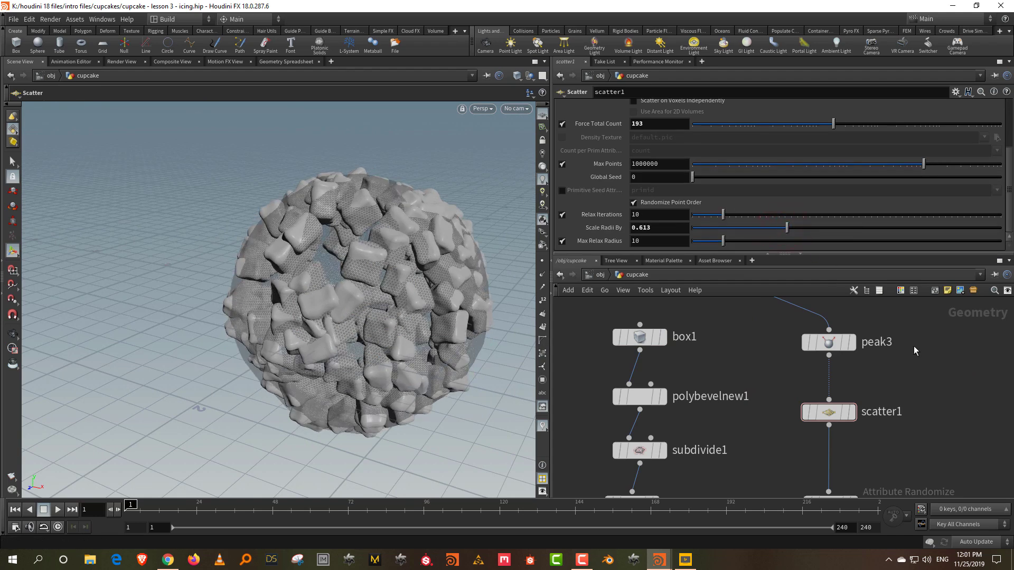
- Select the sphere and its Mountain node together and reposition them in the network
middle_drag(952, 492, 907, 343)
scroll(905, 364, down, 2)
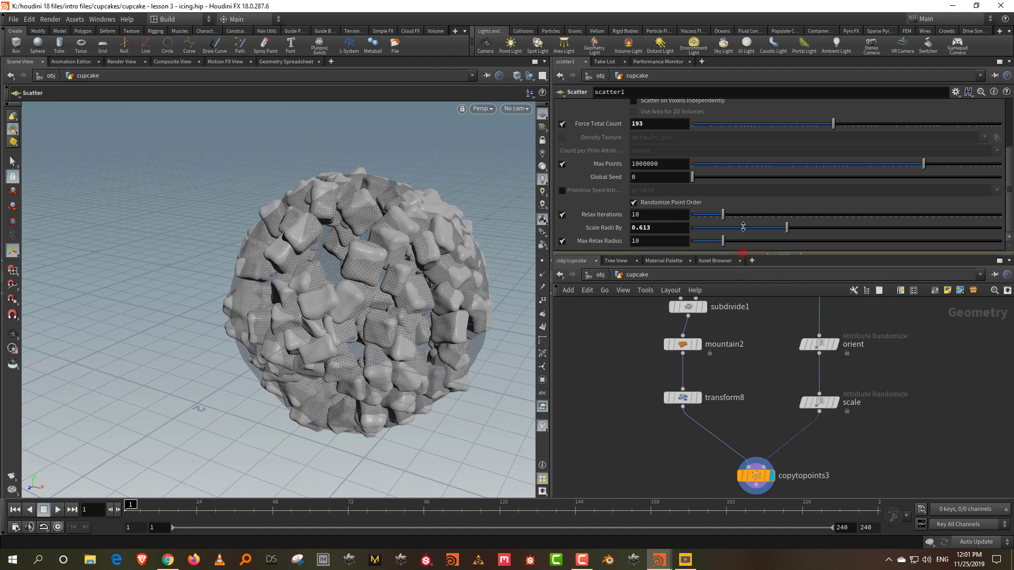
drag(743, 250, 743, 207)
middle_drag(629, 248, 689, 402)
drag(729, 328, 792, 435)
drag(779, 412, 724, 351)
- Add a VDB from Polygons node fed by the sphere's Mountain node and display it
middle_drag(673, 429, 715, 388)
click(698, 377)
key(Tab)
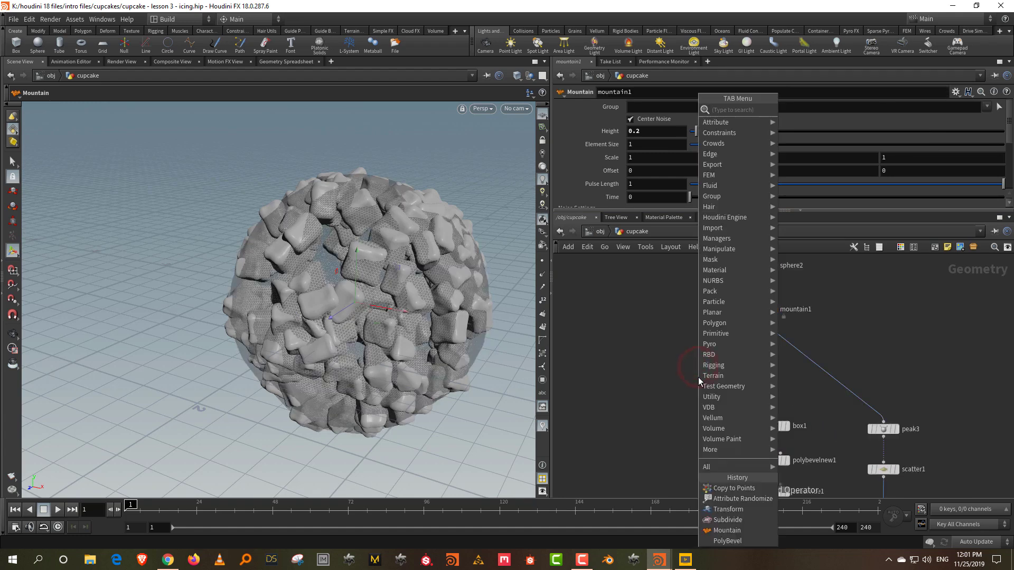
text(vdb)
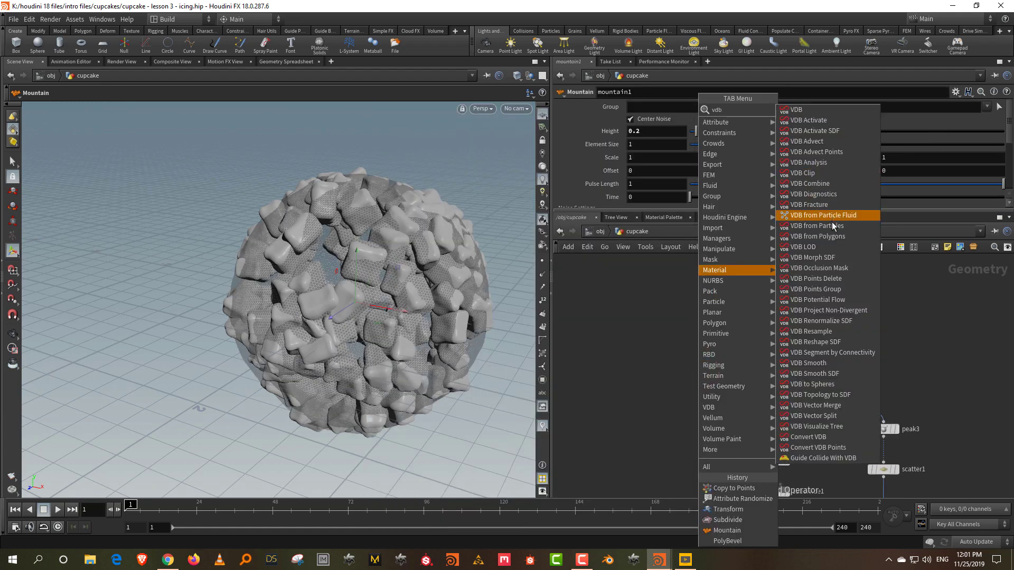
click(823, 236)
click(653, 392)
drag(702, 358, 661, 389)
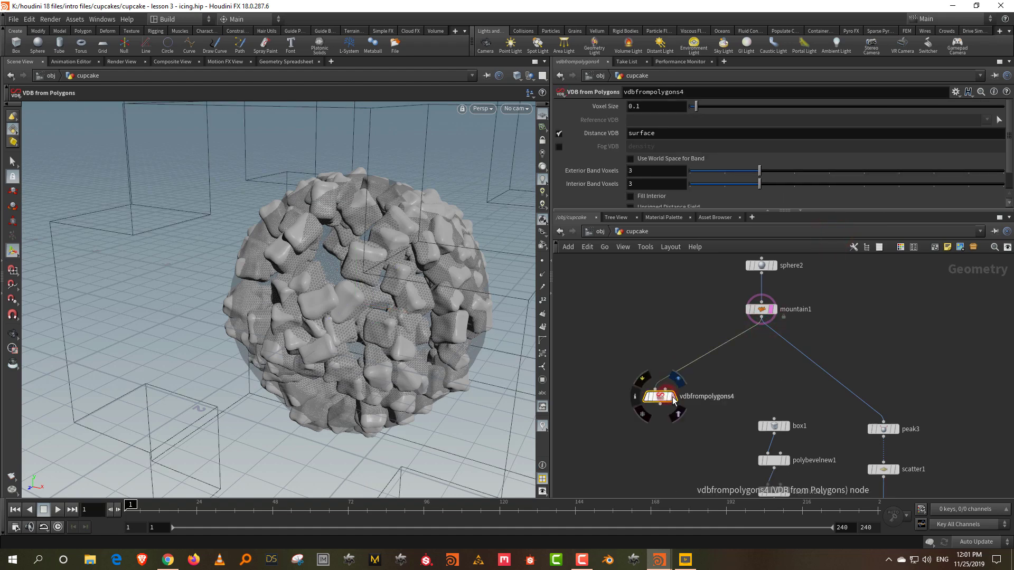
click(673, 397)
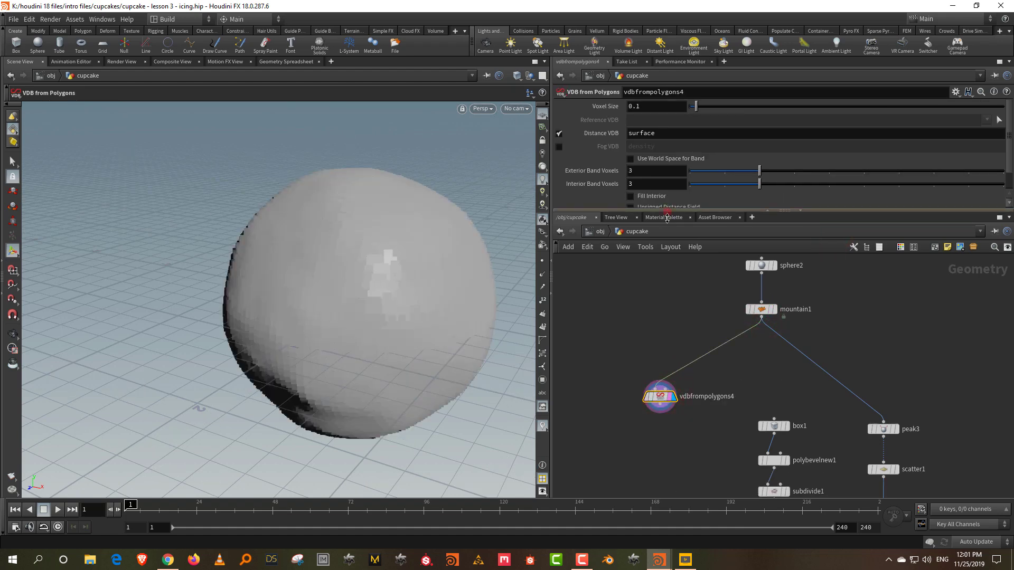
- Set the voxel size of the sphere's VDB from Polygons node to 0.01
drag(666, 212, 667, 286)
double_click(640, 108)
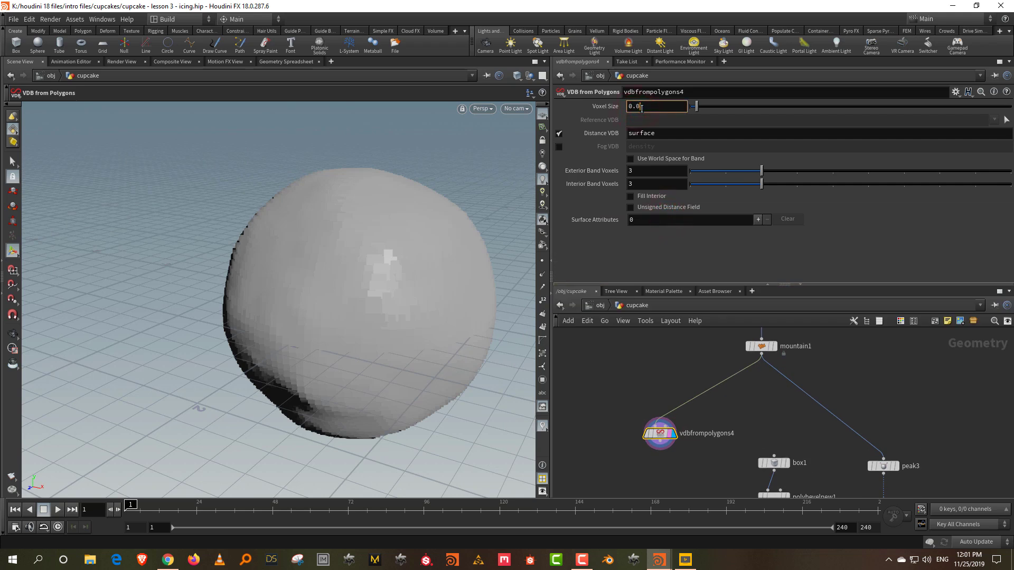
text(01)
key(Return)
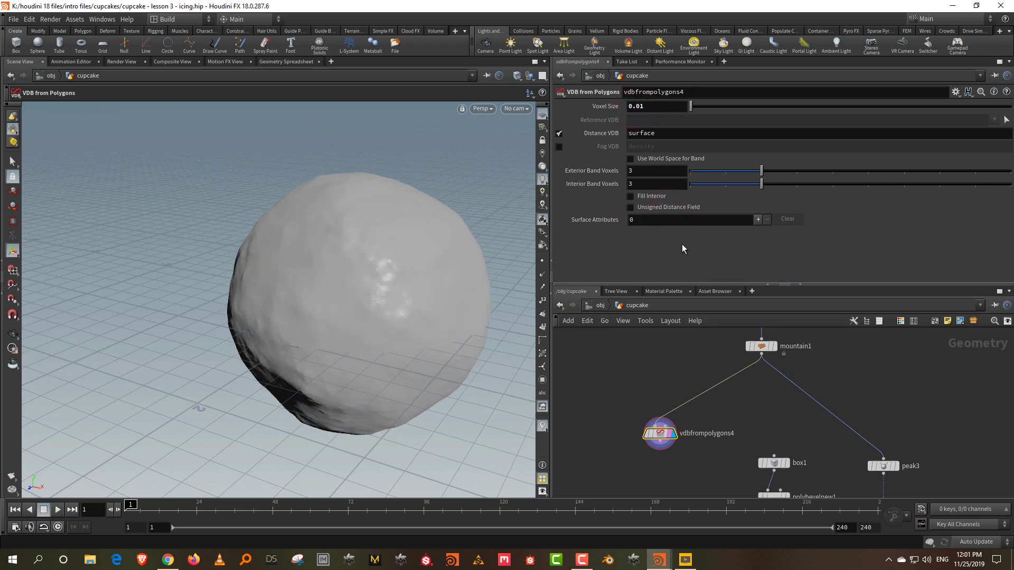
- Duplicate the VDB from Polygons node, feed the copy from the Copy to Points node, and display it
middle_drag(673, 479, 657, 413)
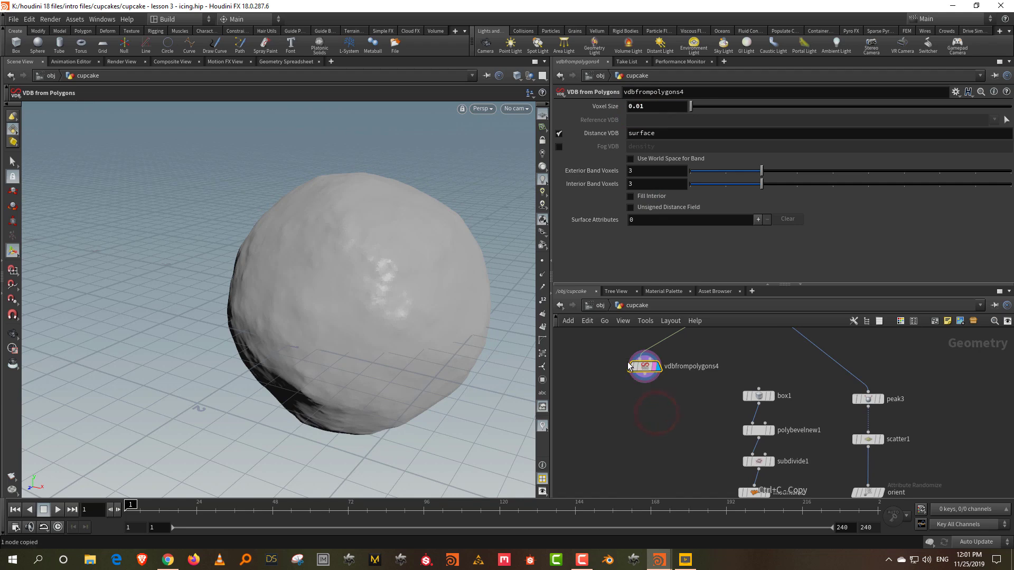
key(ctrl+c)
key(ctrl+v)
scroll(653, 370, down, 3)
drag(653, 369, 760, 442)
scroll(765, 423, up, 3)
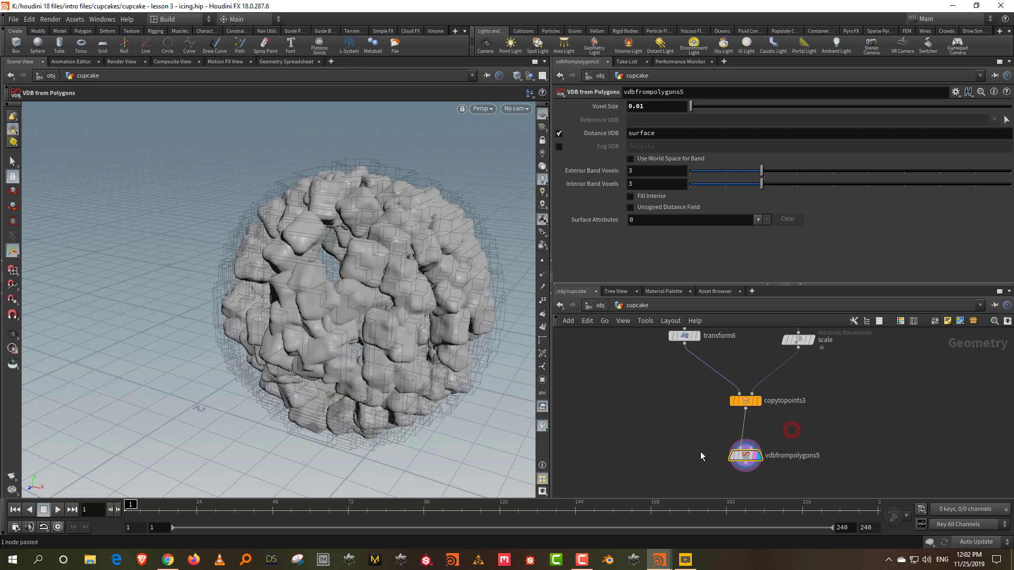
- Add a VDB Combine node and wire the sphere's VDB from Polygons node into its first input
scroll(711, 462, down, 3)
key(Tab)
text(vdbcom)
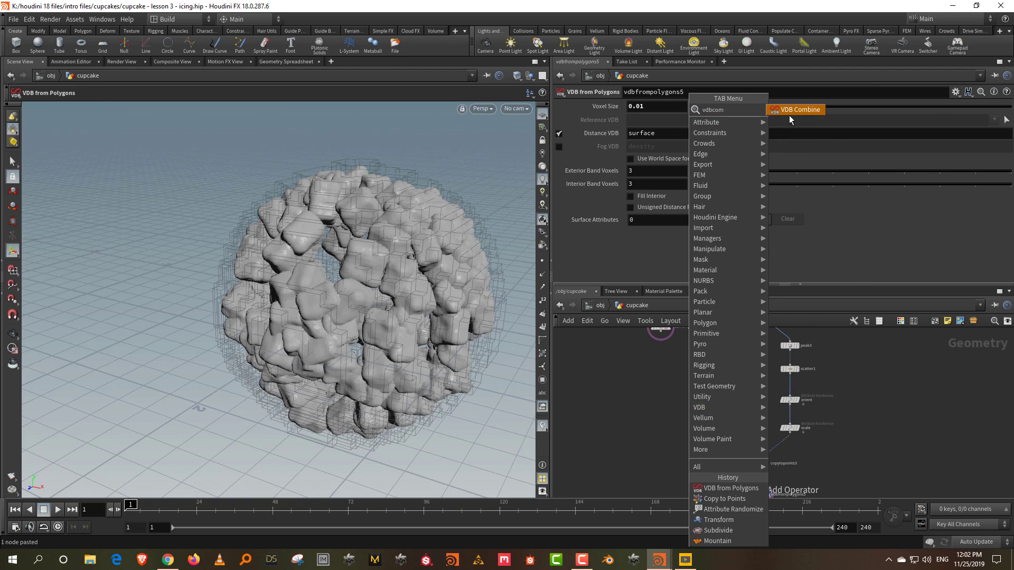
click(811, 110)
click(671, 465)
scroll(665, 374, up, 3)
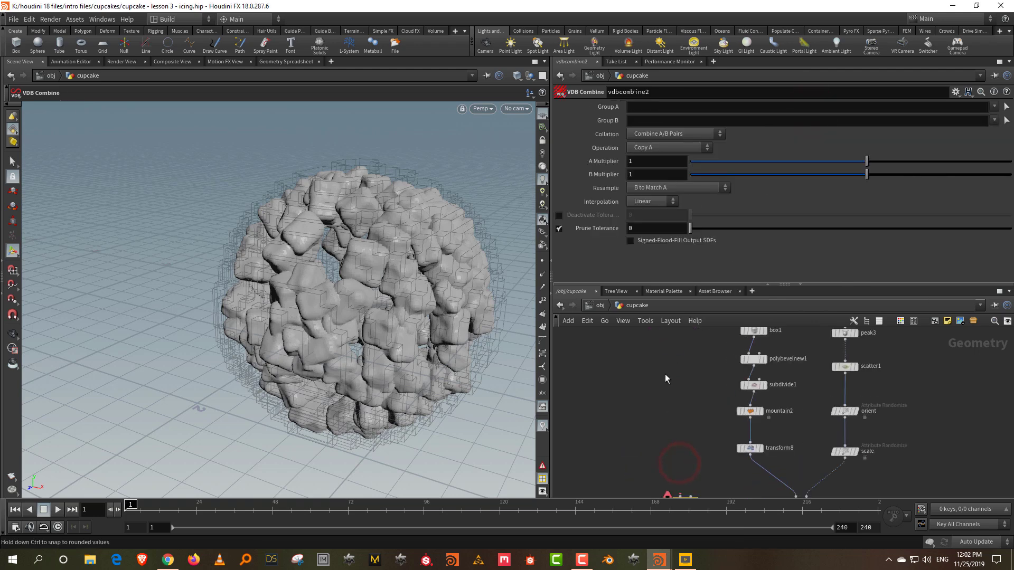
click(666, 395)
click(670, 447)
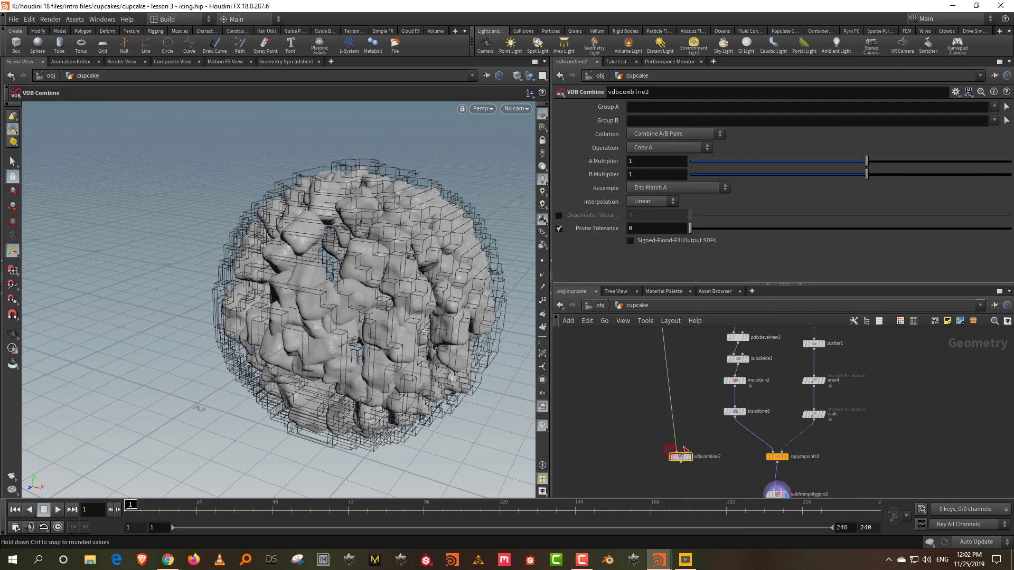
- Wire the nuts' VDB from Polygons node into the VDB Combine node's second input and display the VDB Combine node
drag(678, 401, 671, 475)
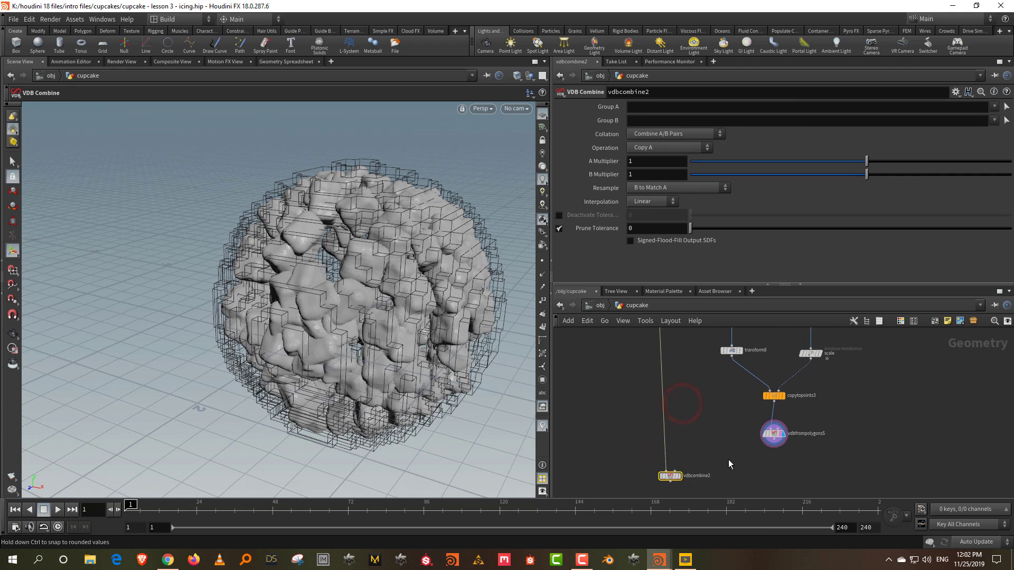
scroll(746, 426, up, 2)
click(808, 405)
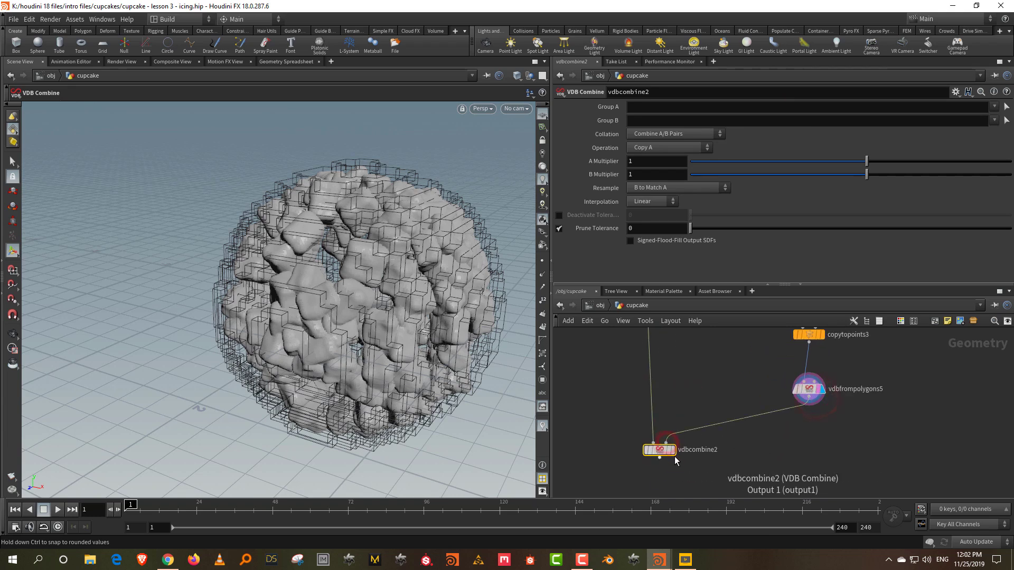
click(668, 447)
- Set the VDB Combine node's operation to SDF Union
click(668, 147)
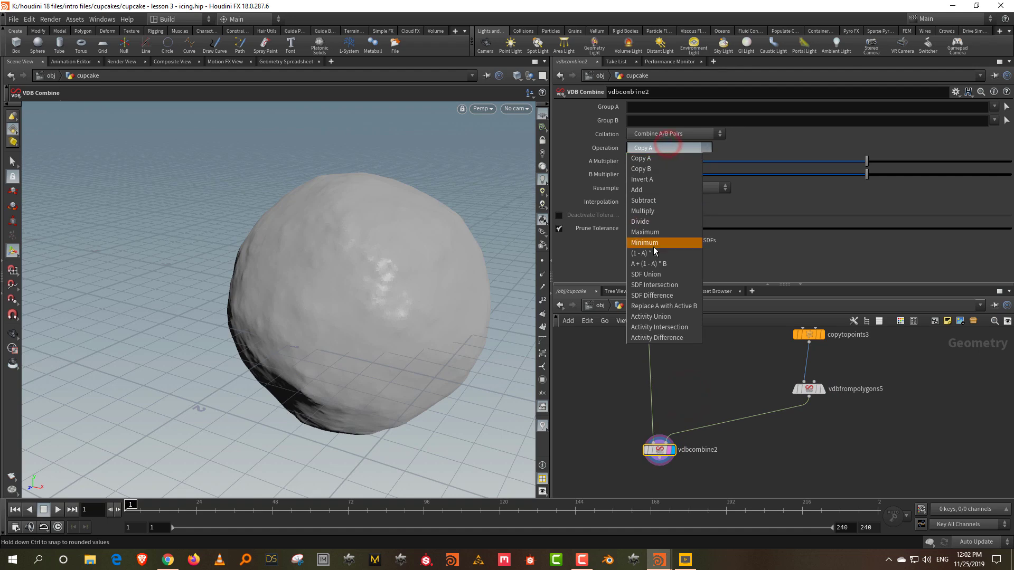
click(649, 274)
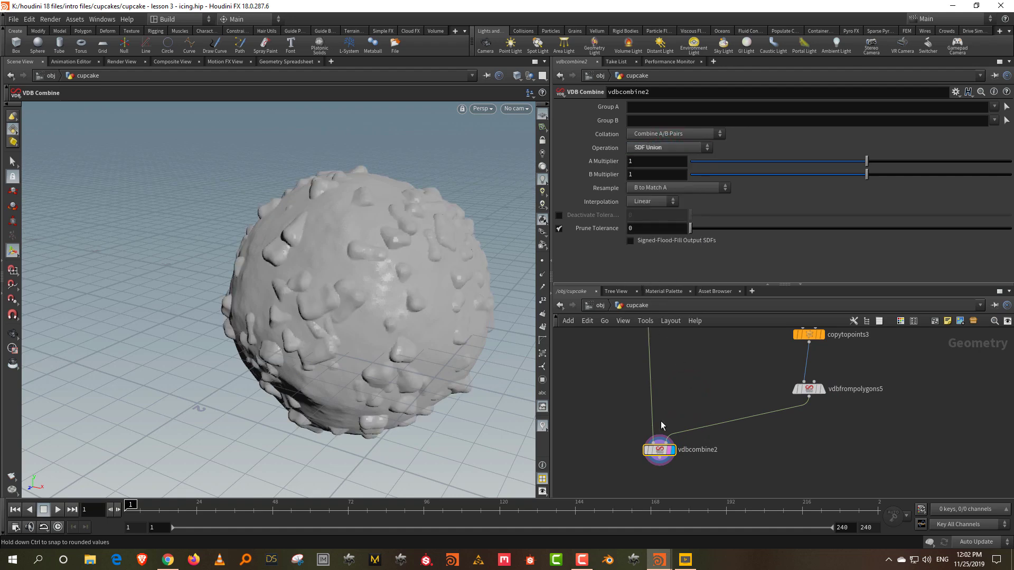
alt+drag(323, 233, 432, 217)
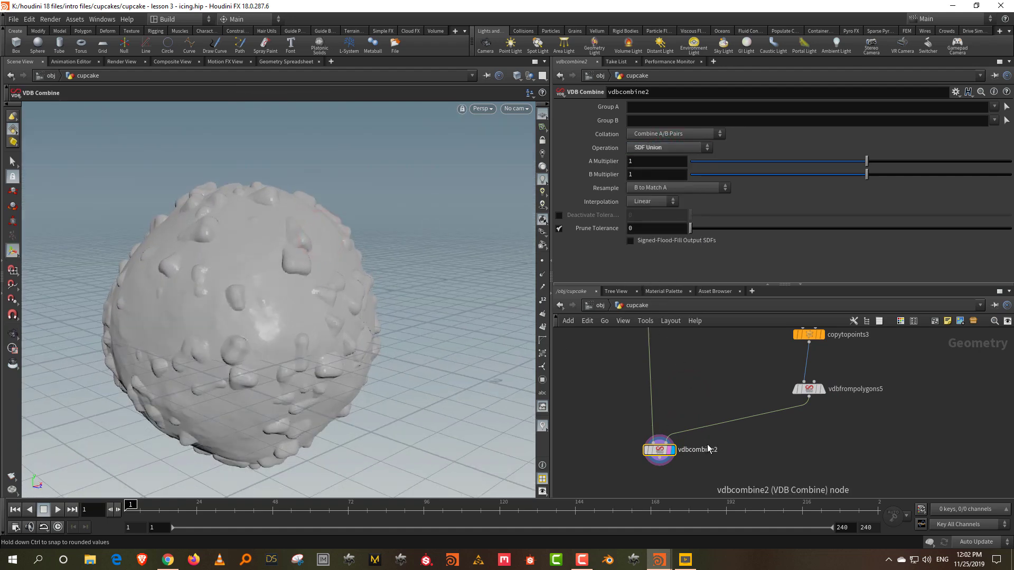
- Try a distance of -0.06 on the Peak node above the Scatter node and restore it to -0.1
middle_drag(708, 447, 711, 435)
middle_drag(779, 350, 765, 488)
middle_drag(925, 366, 901, 446)
middle_drag(867, 384, 852, 452)
click(811, 403)
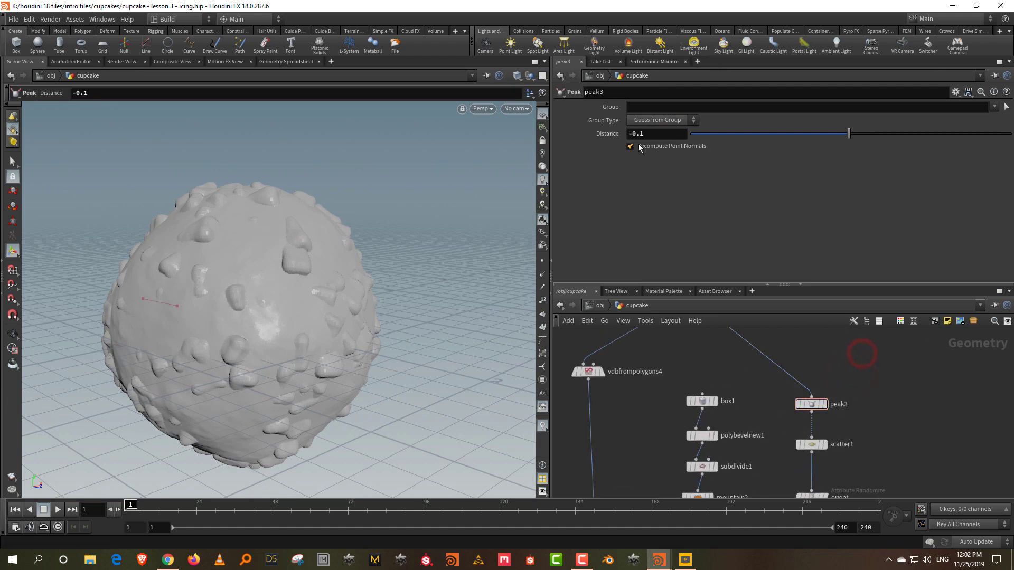
click(646, 135)
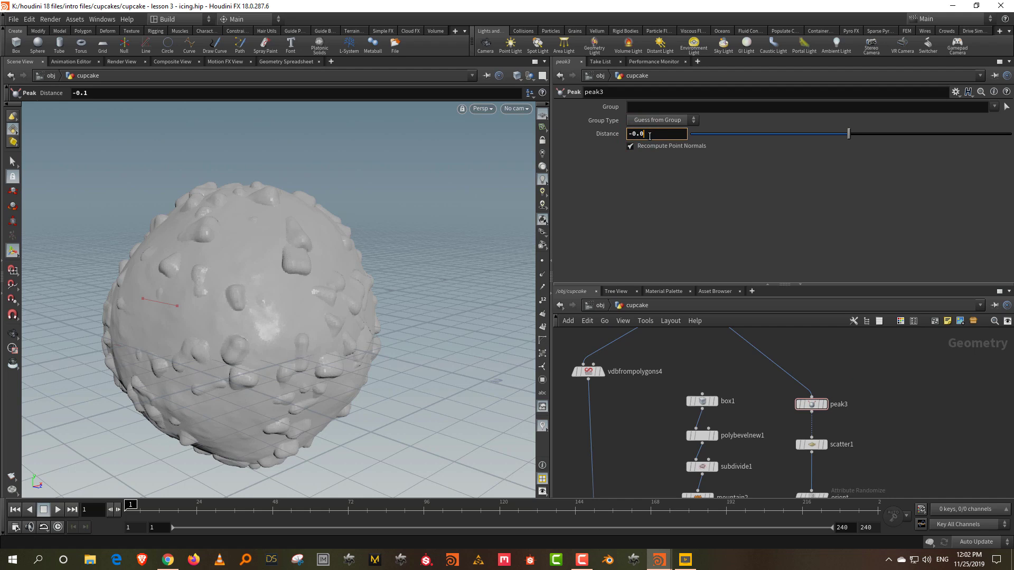
text(06)
key(Return)
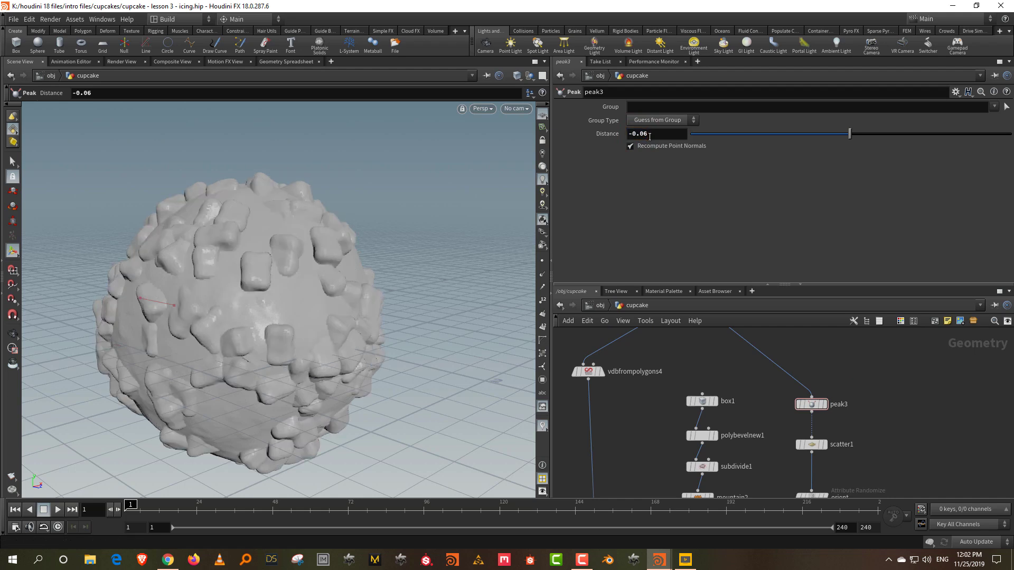
click(644, 136)
key(Return)
- Add a VDB Smooth node fed by the VDB Combine node and display it
middle_drag(864, 423, 897, 377)
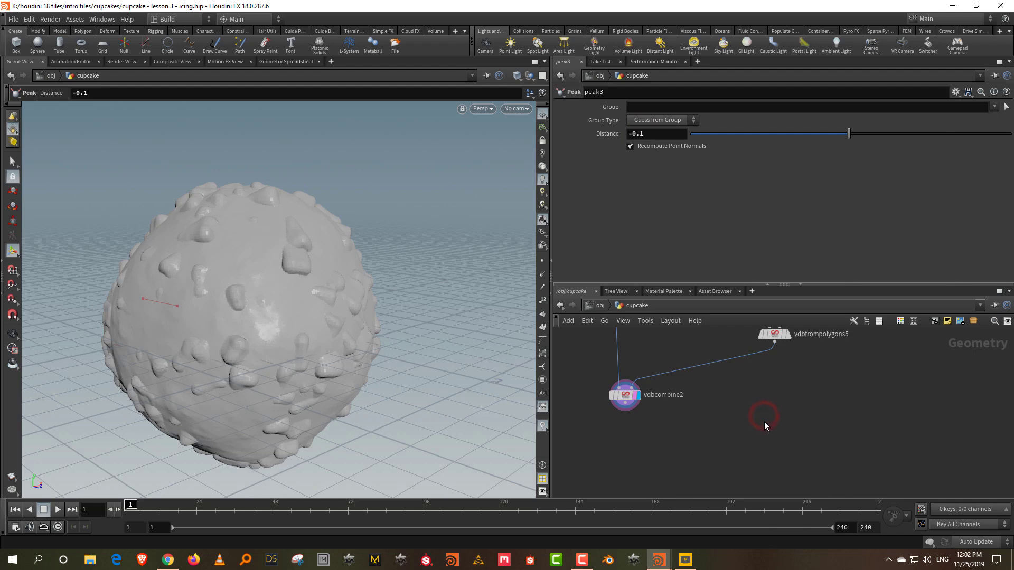
key(Tab)
text(vdbsm)
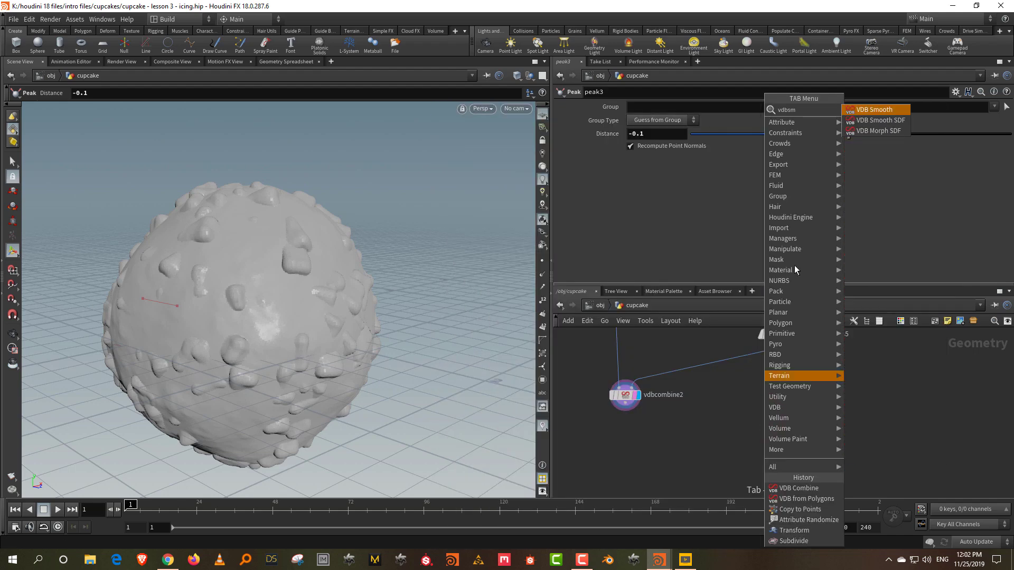
click(867, 114)
click(623, 456)
drag(625, 404, 619, 448)
click(640, 456)
drag(307, 265, 335, 271)
- Set the VDB Smooth node's operation to Gaussian
click(663, 134)
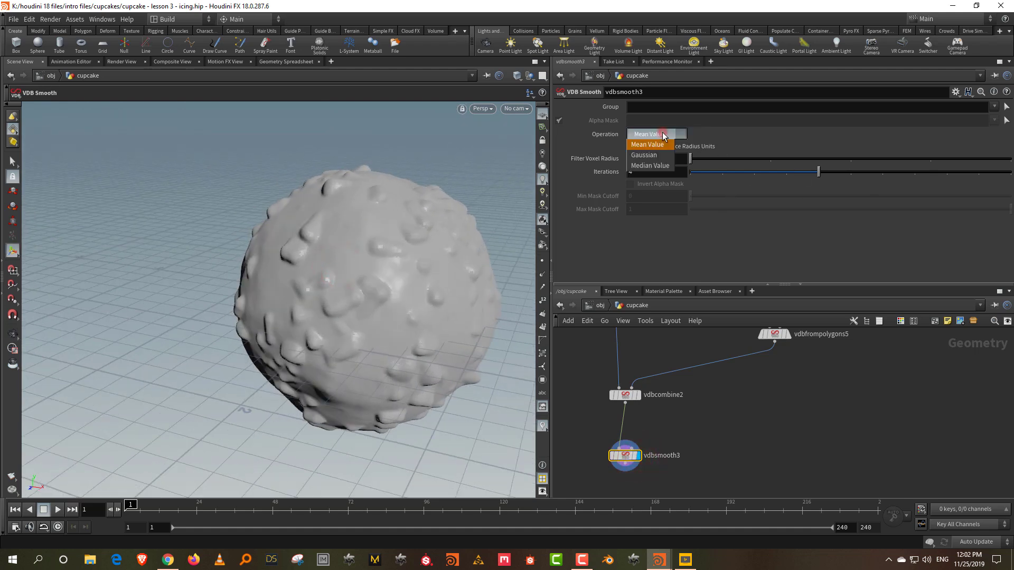
click(658, 155)
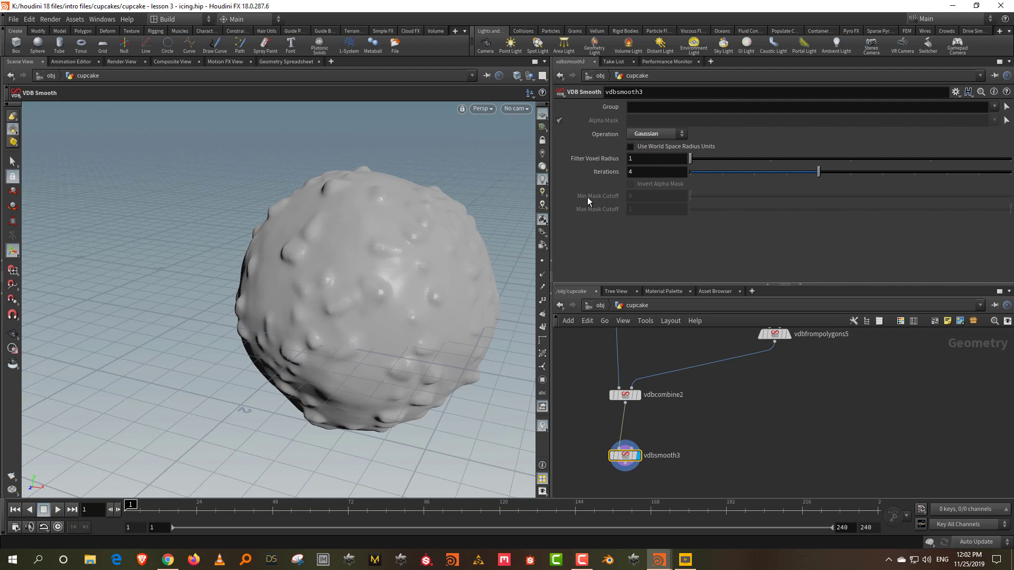
alt+drag(318, 273, 404, 247)
- Set the uniform scale of the nut branch's Transform node to 0.43
middle_drag(751, 429, 761, 487)
middle_drag(899, 358, 883, 494)
middle_drag(783, 377, 766, 450)
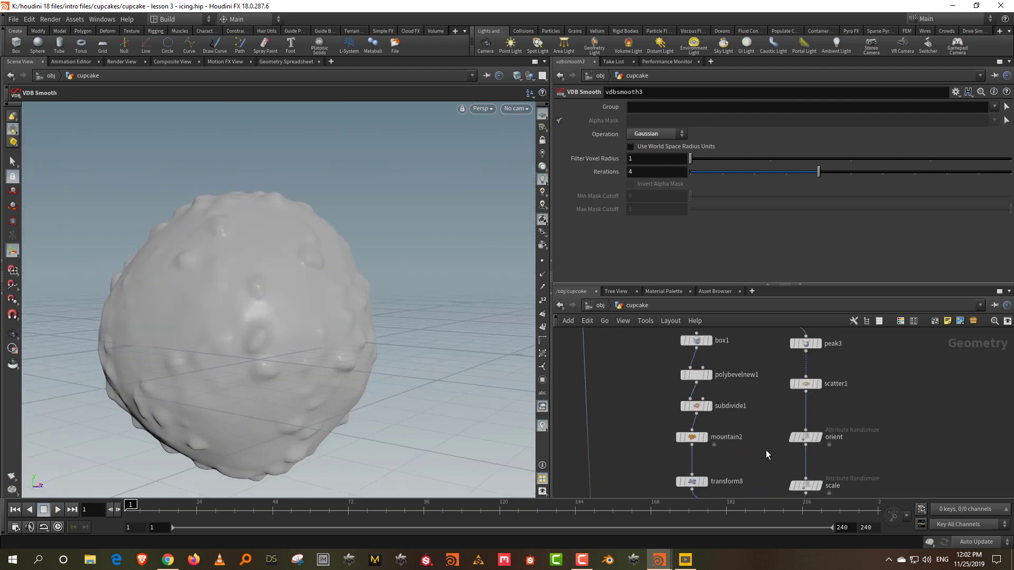
click(689, 482)
click(879, 411)
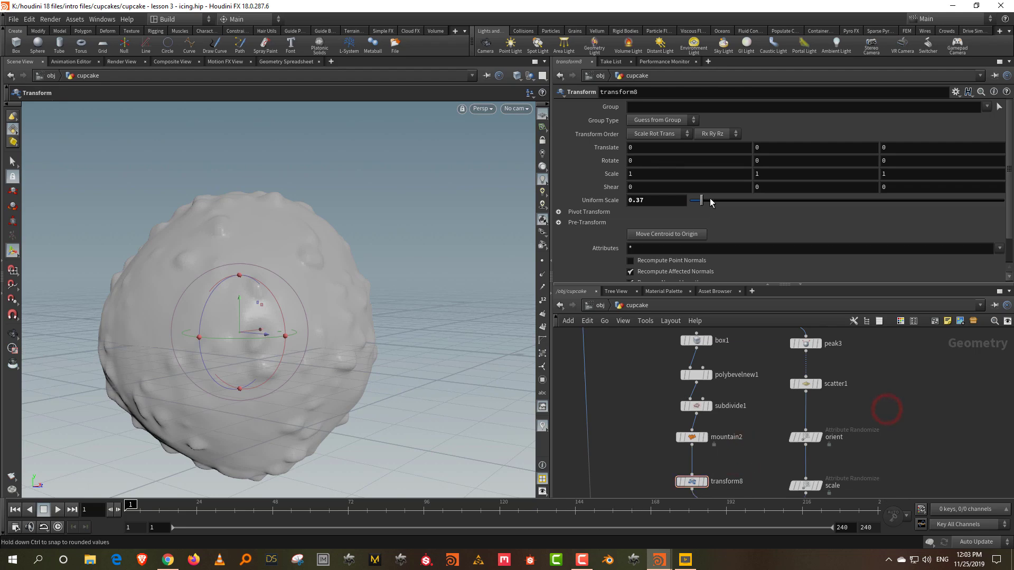
drag(706, 200, 706, 201)
alt+drag(305, 252, 466, 226)
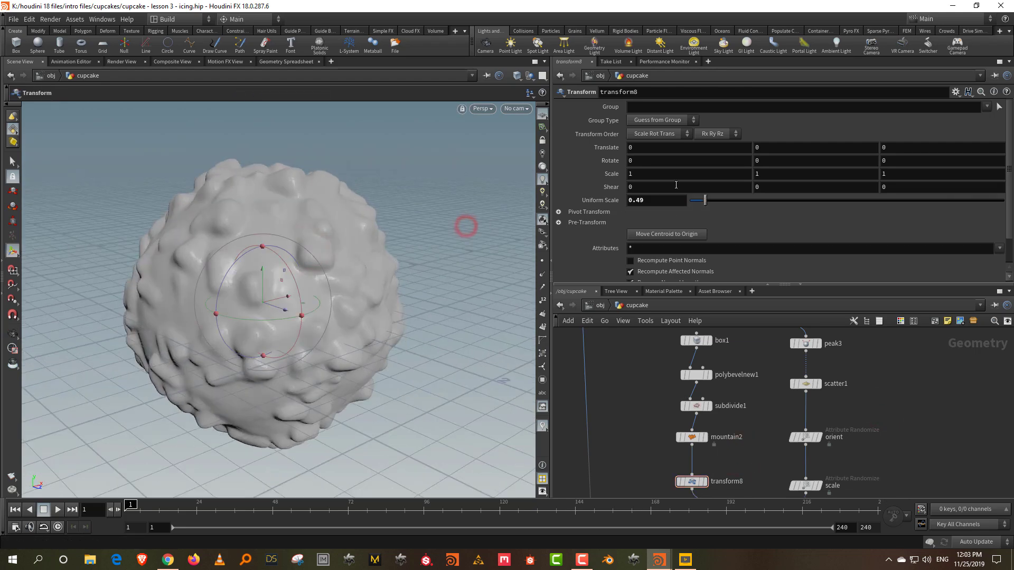
click(640, 200)
text(0.4)
key(Return)
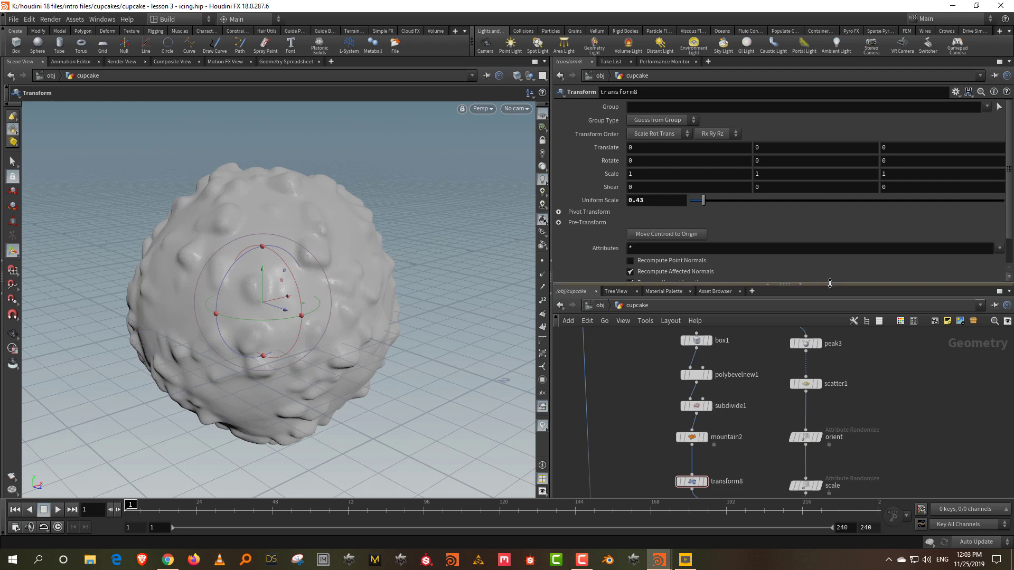
- Add and display a Convert VDB node fed by the VDB Smooth node, converting to Polygons
drag(831, 285, 833, 185)
scroll(862, 338, down, 5)
middle_drag(863, 337, 879, 286)
scroll(696, 469, up, 2)
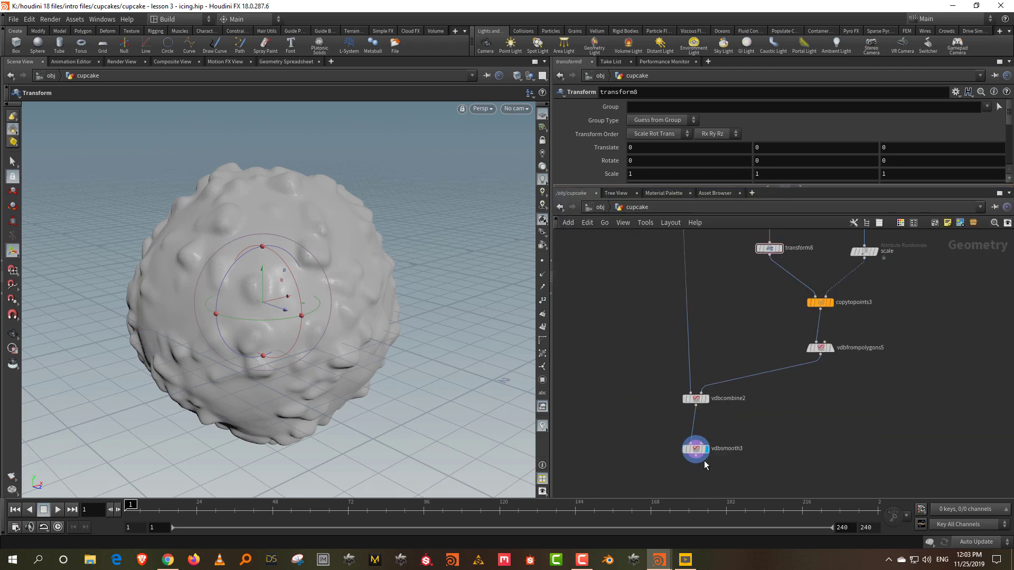
middle_drag(696, 469, 707, 414)
key(Tab)
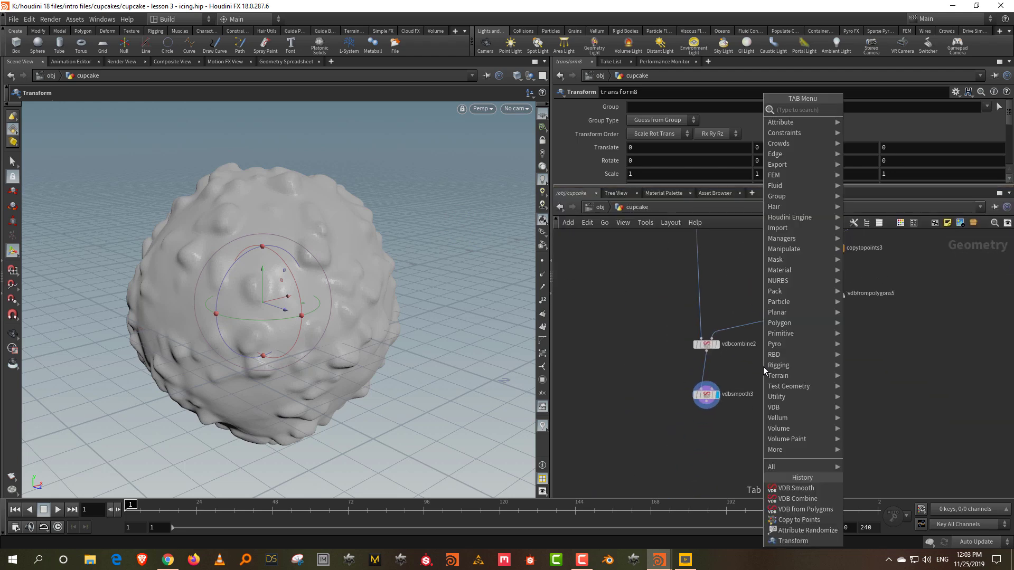
text(conver)
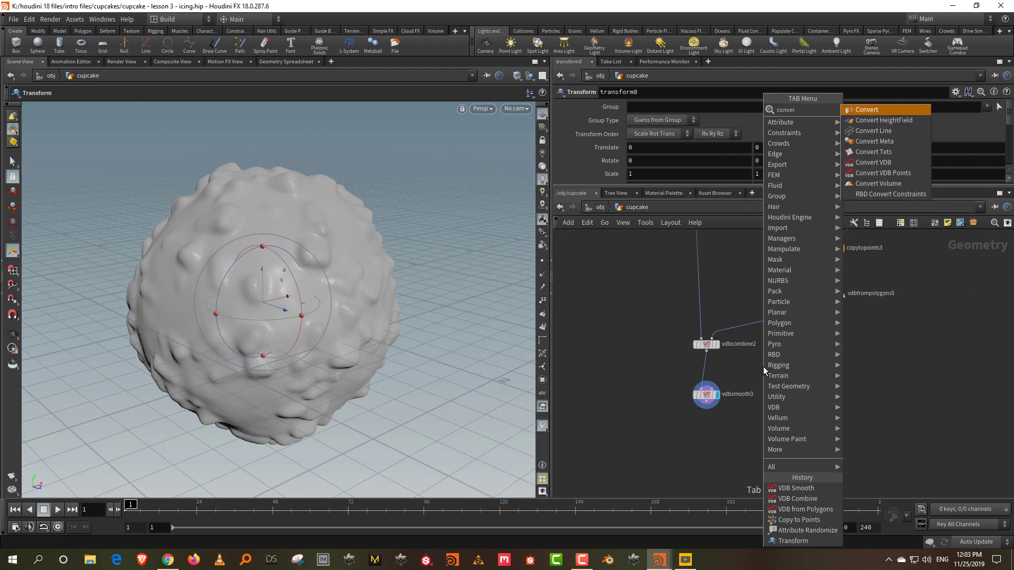
click(882, 161)
click(706, 438)
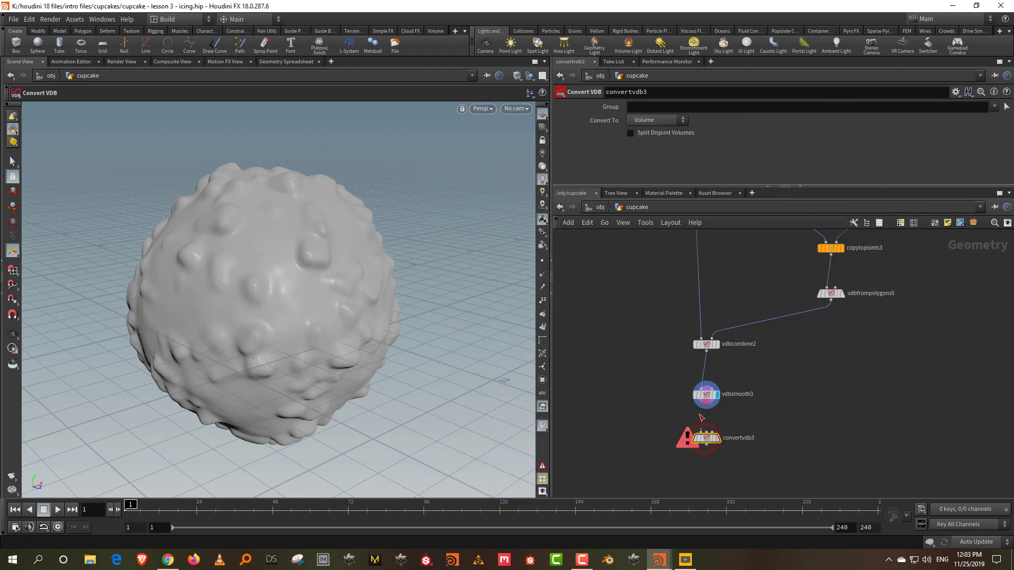
scroll(707, 441, up, 2)
click(713, 449)
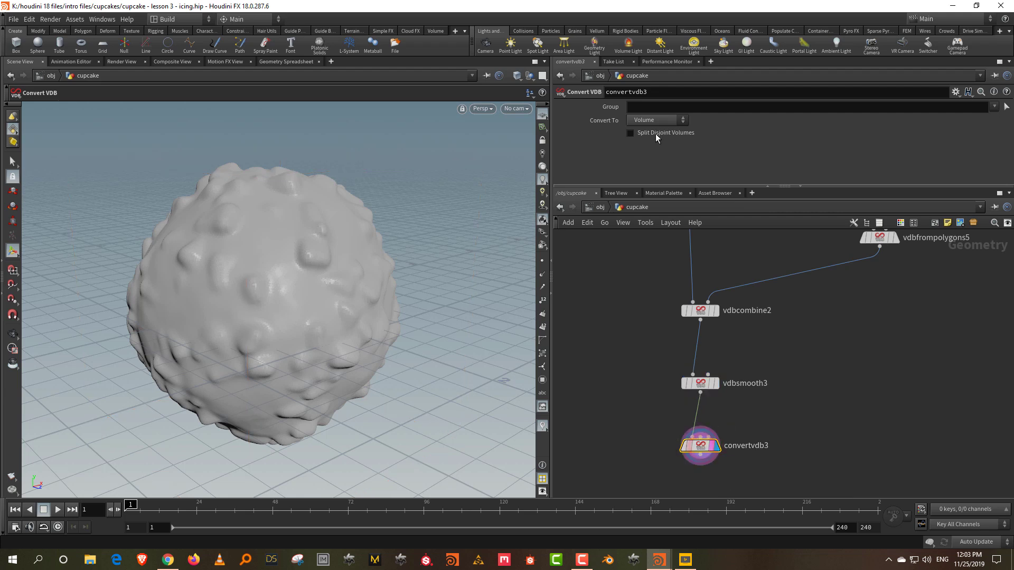
click(658, 120)
click(652, 154)
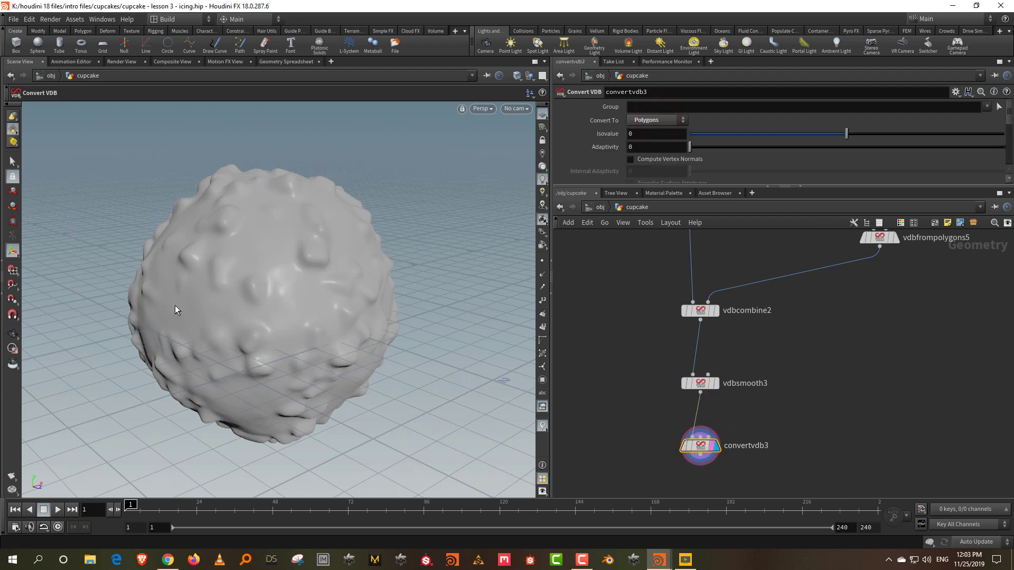
- Branch a Peak node off the nuts' Copy to Points node, display it, and set its distance to -0.01
middle_drag(883, 236, 830, 414)
drag(830, 414, 777, 419)
click(841, 350)
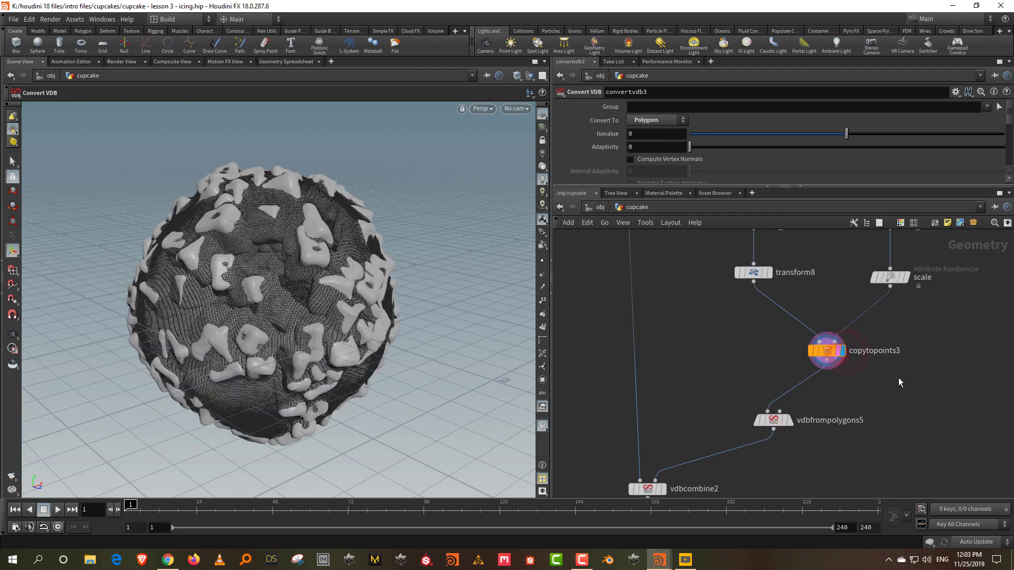
key(Tab)
text(peak)
key(Return)
click(928, 445)
click(827, 360)
click(927, 436)
click(943, 445)
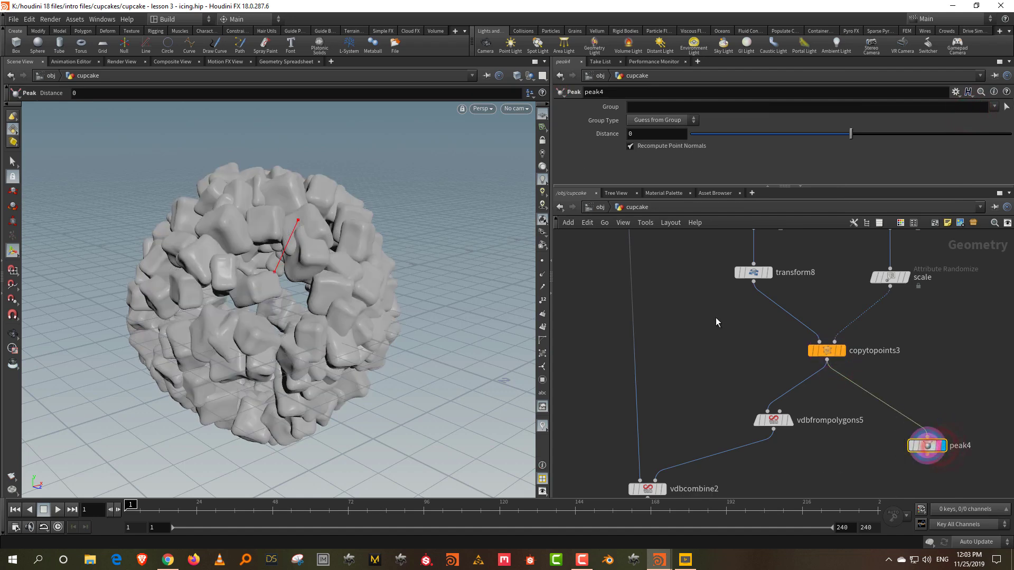
click(652, 133)
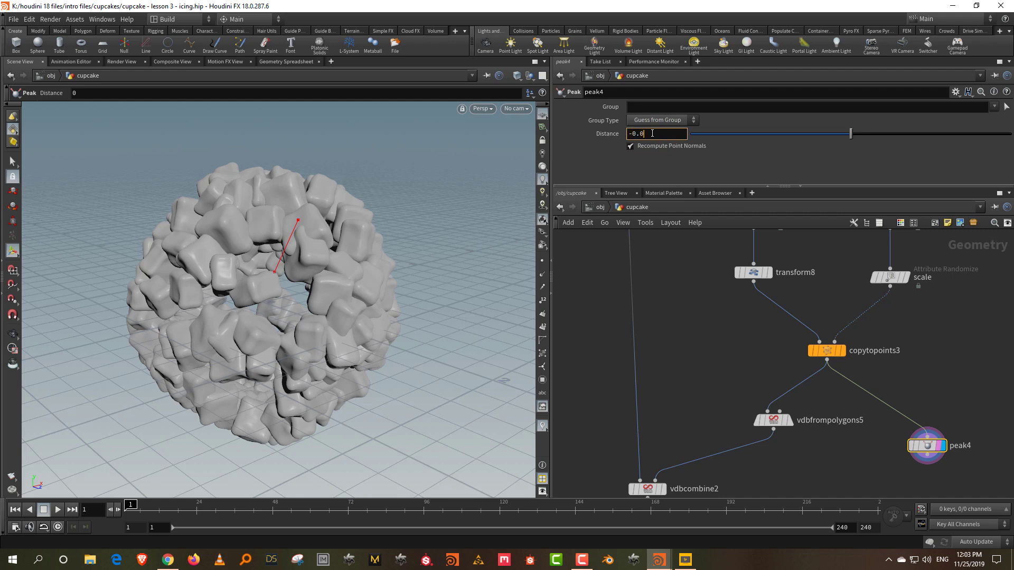
key(Return)
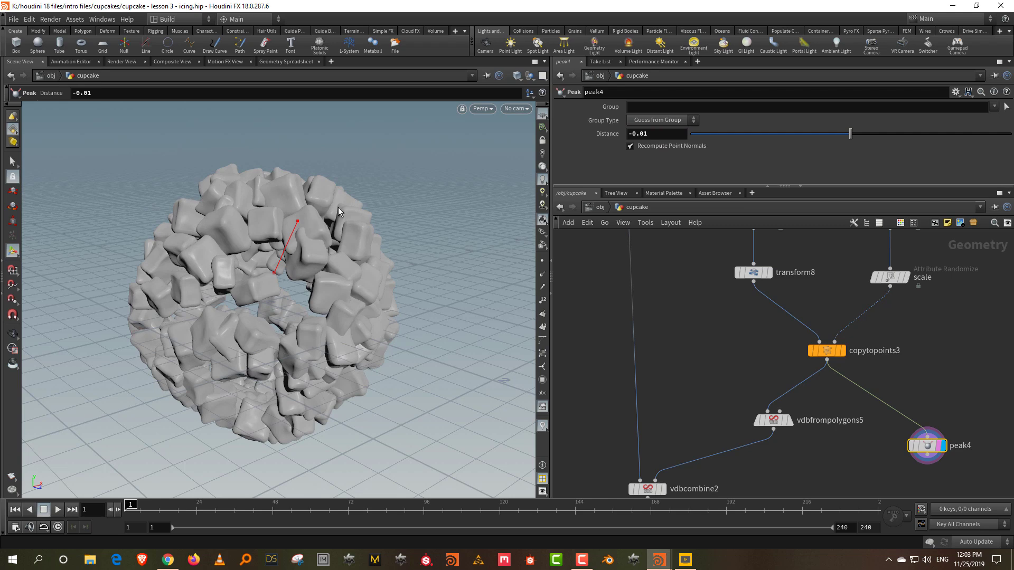
- Add a Merge node, wire the Convert VDB node and the new Peak node into it, and display it
middle_drag(821, 441, 781, 317)
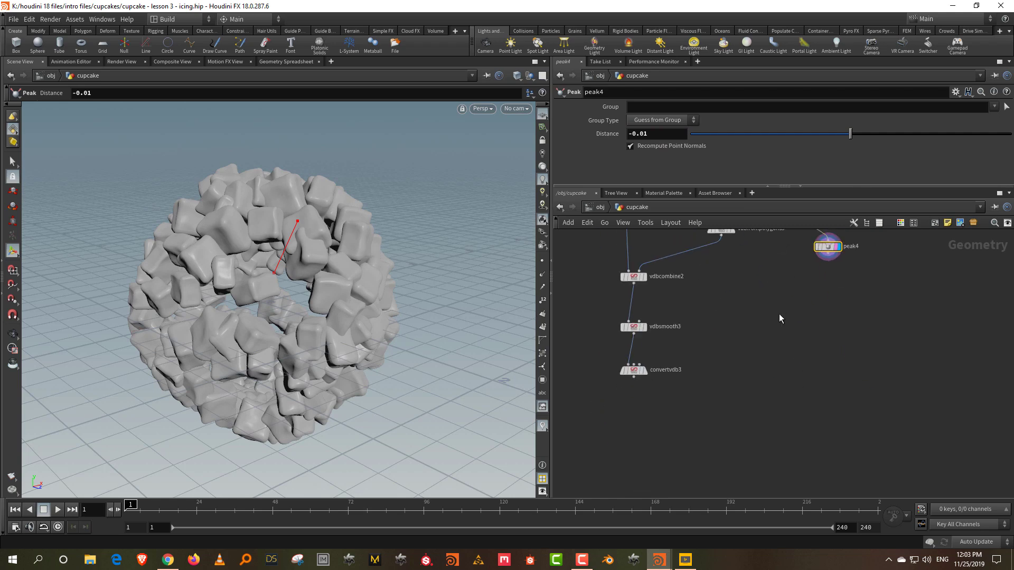
key(Tab)
text(mer)
click(876, 110)
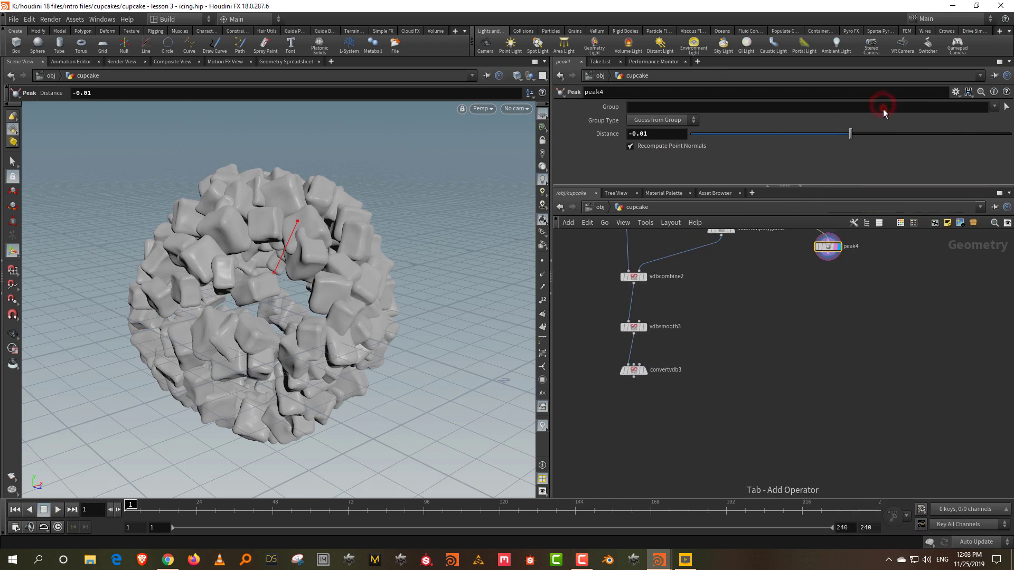
click(703, 435)
drag(634, 379, 703, 429)
drag(827, 258, 725, 431)
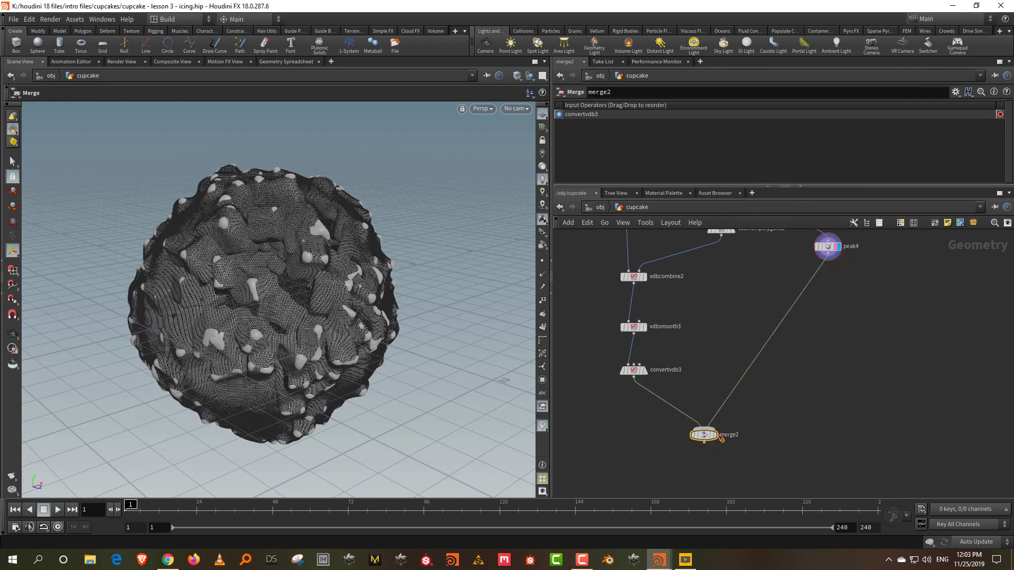
scroll(723, 427, up, 3)
click(712, 437)
click(757, 409)
- Examine how the nuts blend into the merged ball's surface and review the nodes feeding the Merge node
key(space)
right_drag(359, 303, 320, 211)
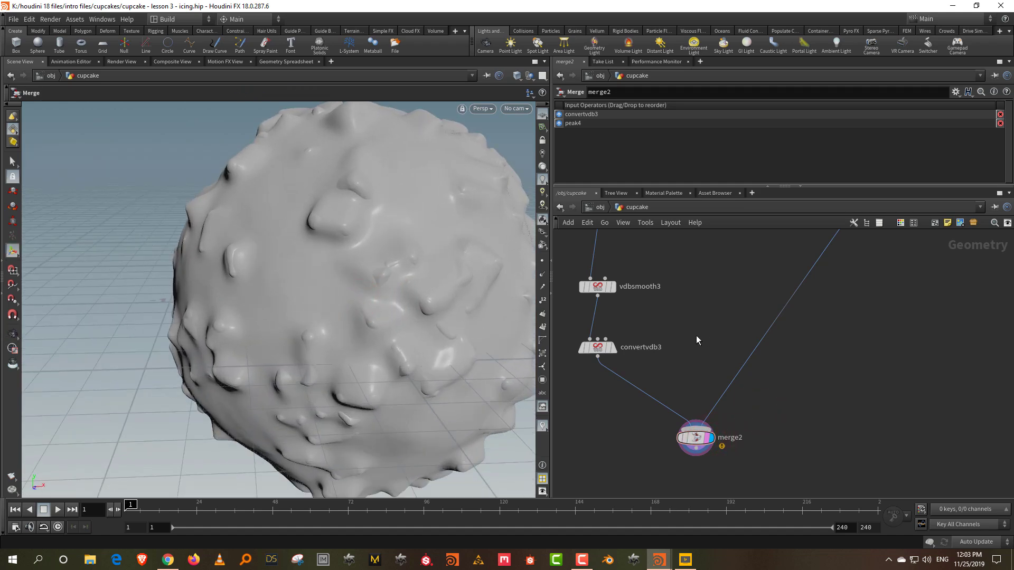
middle_drag(866, 266, 855, 384)
middle_drag(911, 266, 888, 356)
click(839, 382)
middle_drag(679, 440, 744, 404)
key(space)
drag(410, 312, 360, 248)
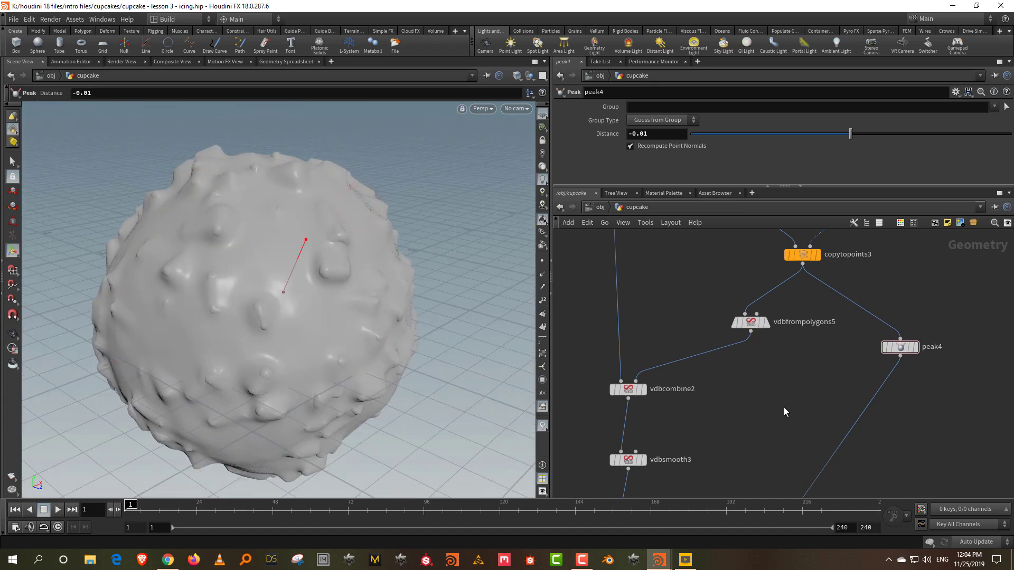
middle_drag(772, 411, 800, 343)
middle_drag(721, 408, 766, 365)
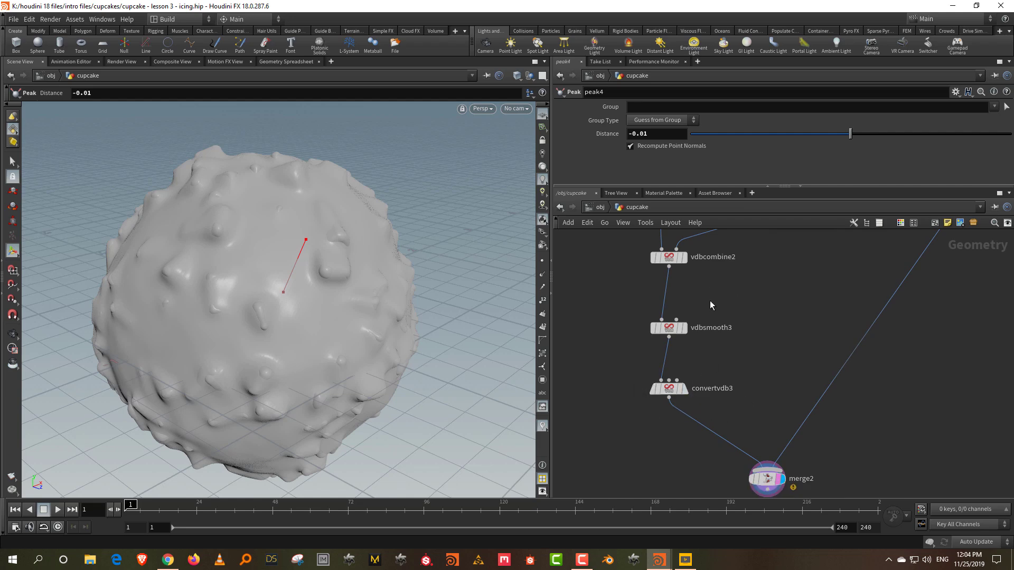
- Set the VDB Smooth node's iterations to 6
click(669, 328)
drag(727, 172, 722, 174)
click(872, 174)
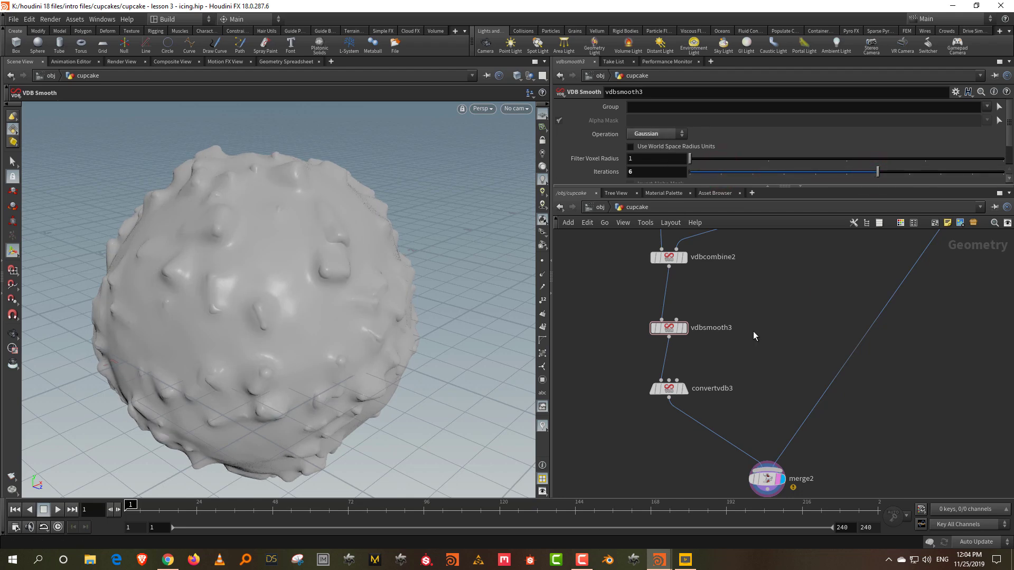
- Tidy the VDB Smooth and Convert VDB nodes' spacing and set the Convert VDB node's isovalue to -0.1
drag(669, 329, 669, 317)
drag(668, 388, 669, 381)
drag(732, 354, 613, 407)
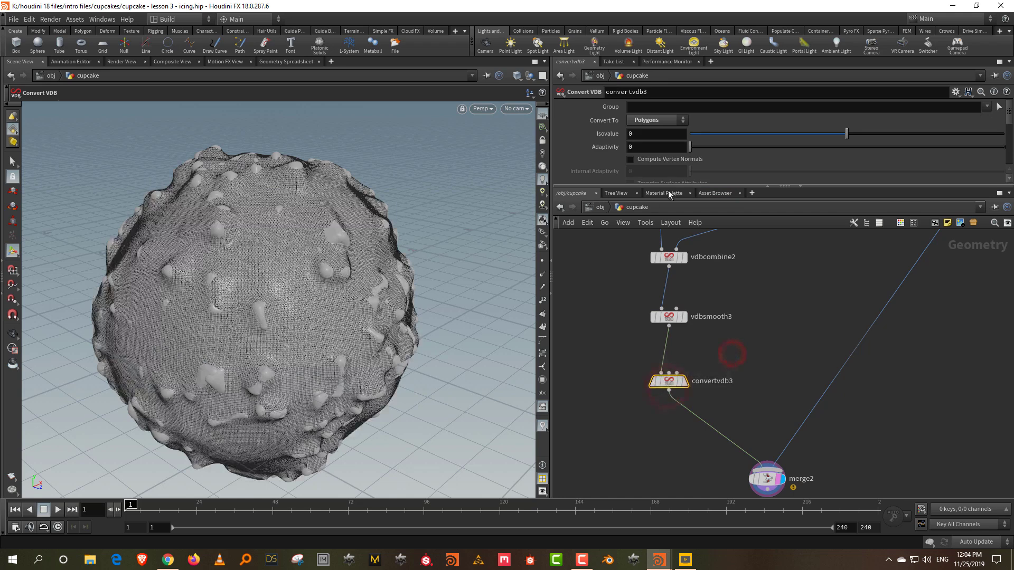
click(784, 286)
click(654, 135)
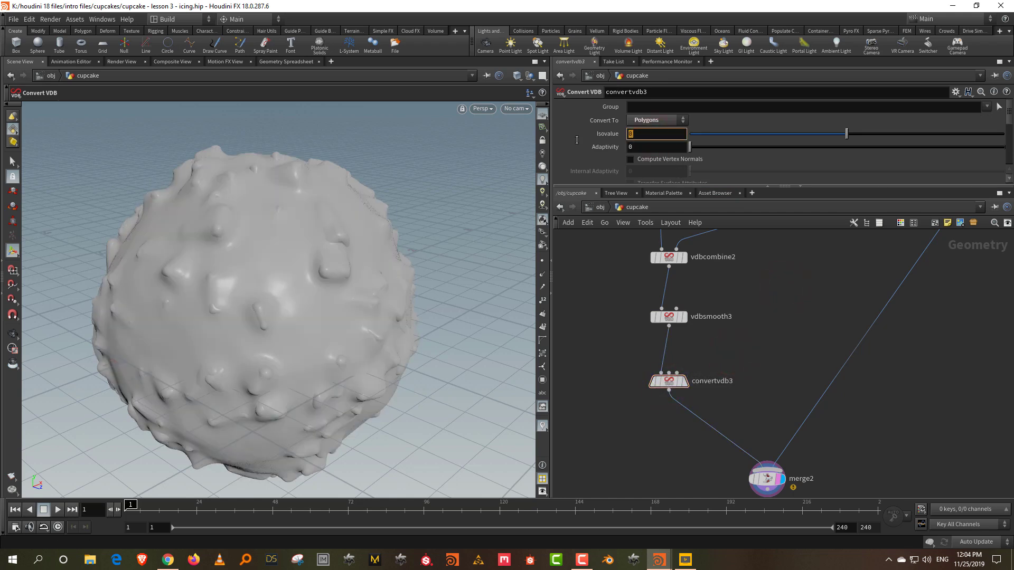
text(-0.1)
key(Return)
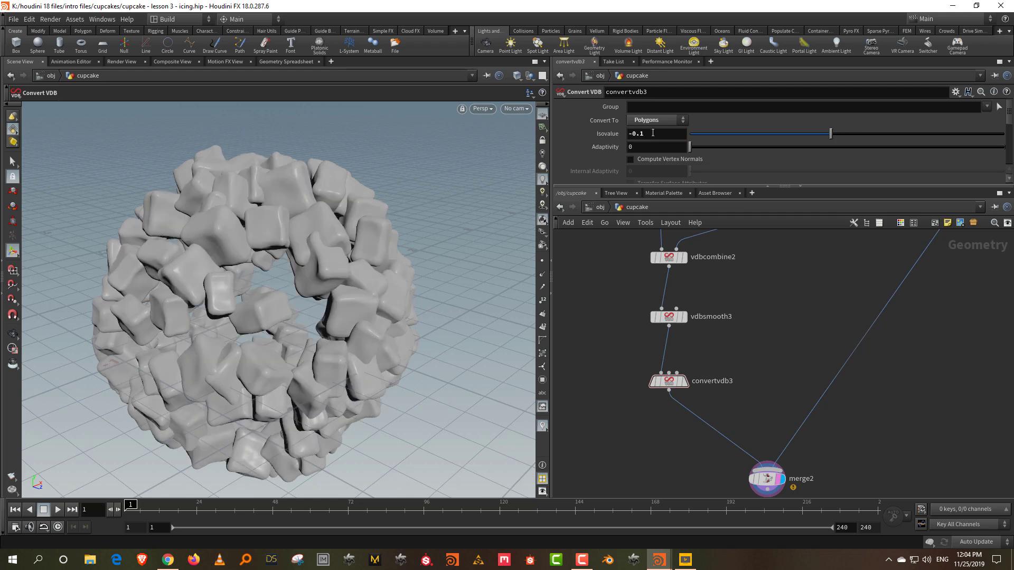
- Try isovalues of -0.001 and -0.005 on the Convert VDB node
drag(640, 136, 646, 135)
text(061)
key(Return)
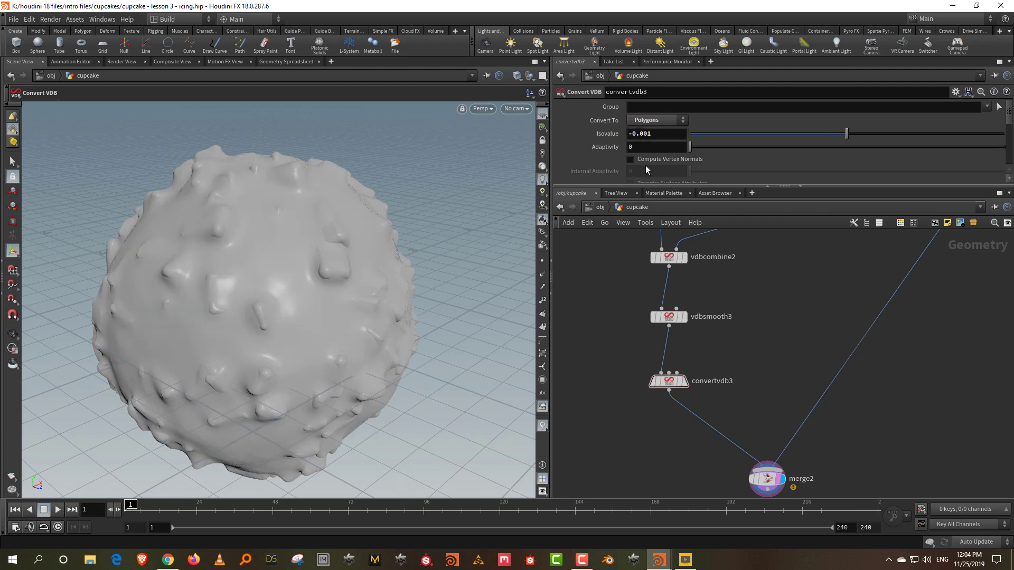
click(661, 134)
key(Return)
key(Escape)
mouse_move(267, 271)
mouse_down()
mouse_move(183, 274)
mouse_move(150, 249)
mouse_move(267, 278)
mouse_move(291, 261)
mouse_move(253, 290)
mouse_move(267, 260)
mouse_up()
key(Return)
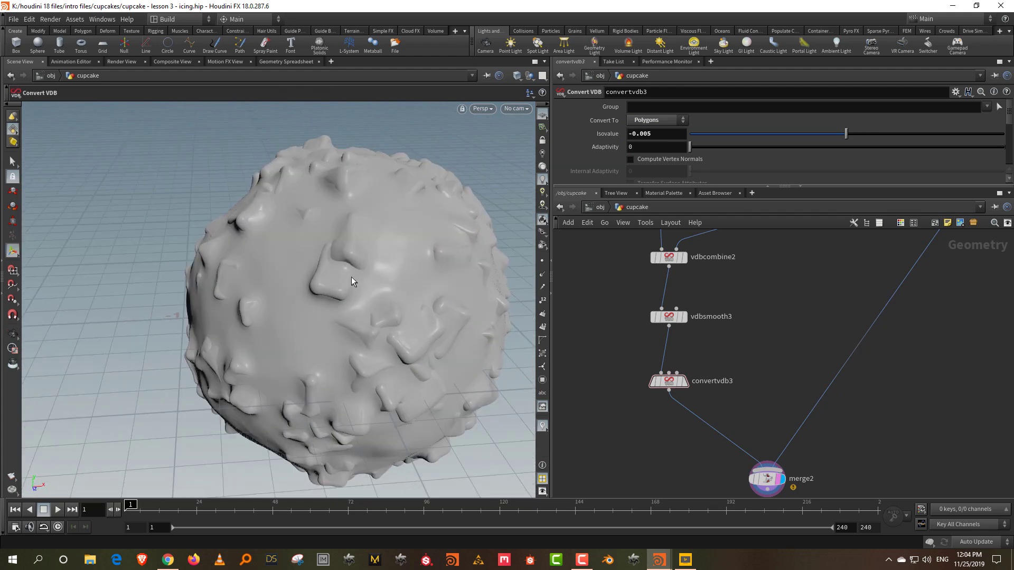
- Set the Convert VDB node's isovalue to -0.003
alt+right_drag(373, 211, 335, 343)
alt+drag(335, 344, 344, 312)
drag(647, 134, 653, 134)
text(3)
click(785, 283)
- Duplicate the curvature Measure and Smooth nodes from the earlier network box below the Merge node, wire them to it, and display the Smooth
middle_drag(744, 376, 740, 349)
drag(665, 358, 666, 345)
middle_drag(762, 315, 778, 334)
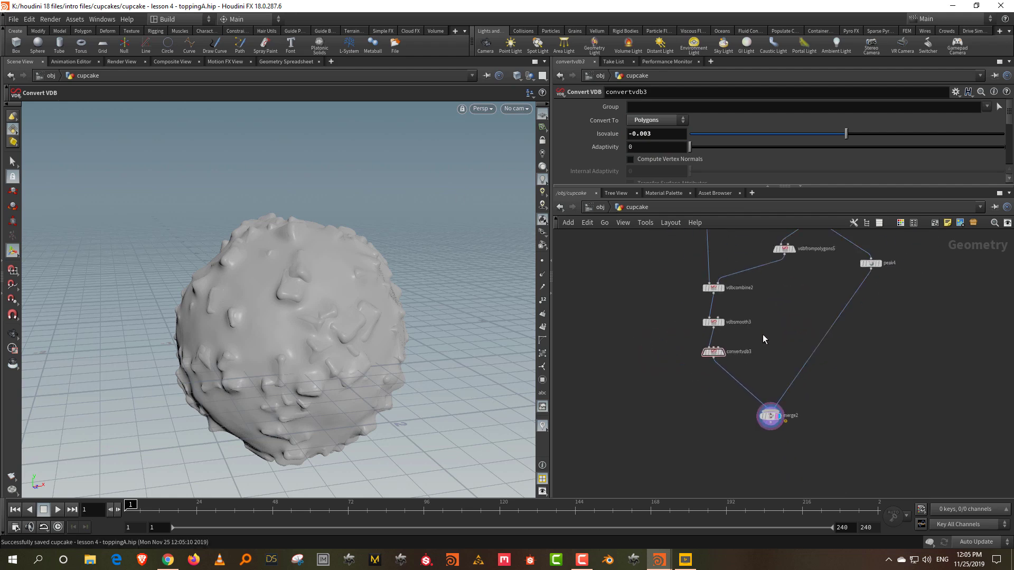
middle_drag(634, 265, 655, 315)
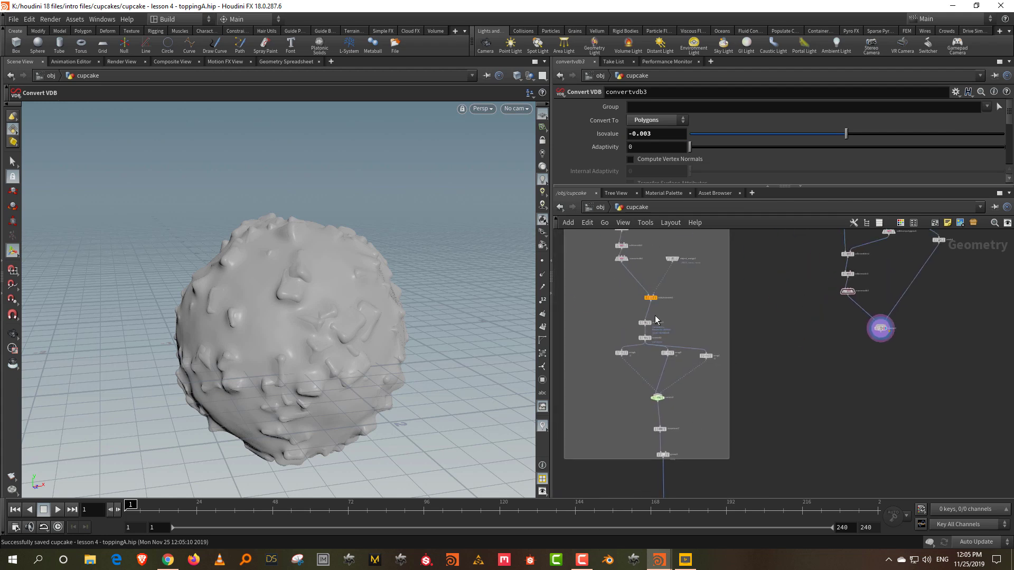
scroll(655, 317, up, 3)
drag(583, 300, 649, 374)
key(ctrl+c)
key(ctrl+v)
click(686, 323)
drag(688, 325, 789, 398)
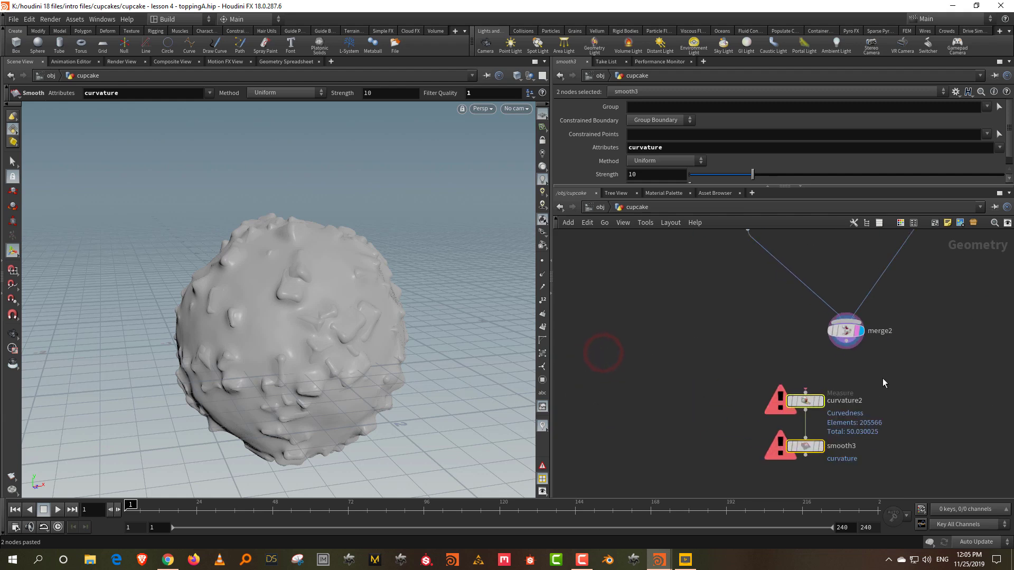
click(889, 369)
click(877, 394)
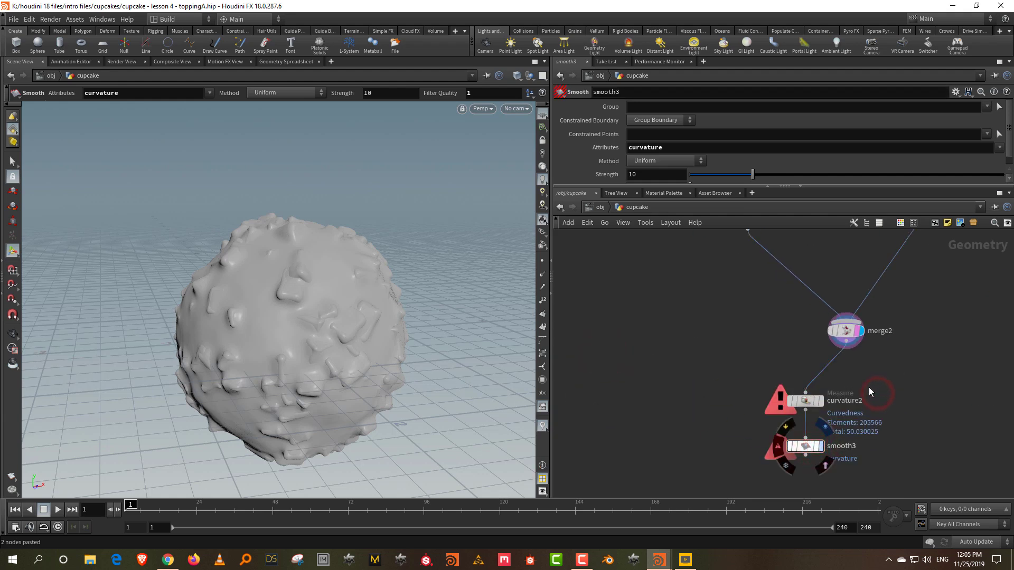
- Move the pasted curvature and Smooth nodes onto the wire between the Convert VDB and Merge nodes
drag(887, 380, 778, 482)
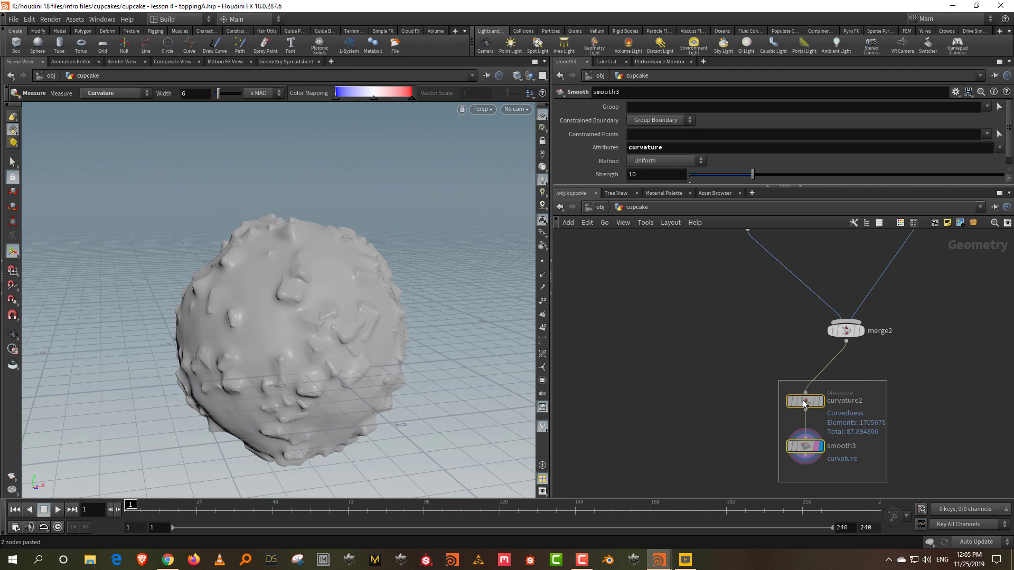
drag(804, 405, 692, 303)
middle_drag(738, 287, 718, 278)
drag(798, 350, 827, 398)
middle_drag(800, 328, 731, 465)
middle_drag(928, 293, 881, 378)
drag(890, 339, 808, 267)
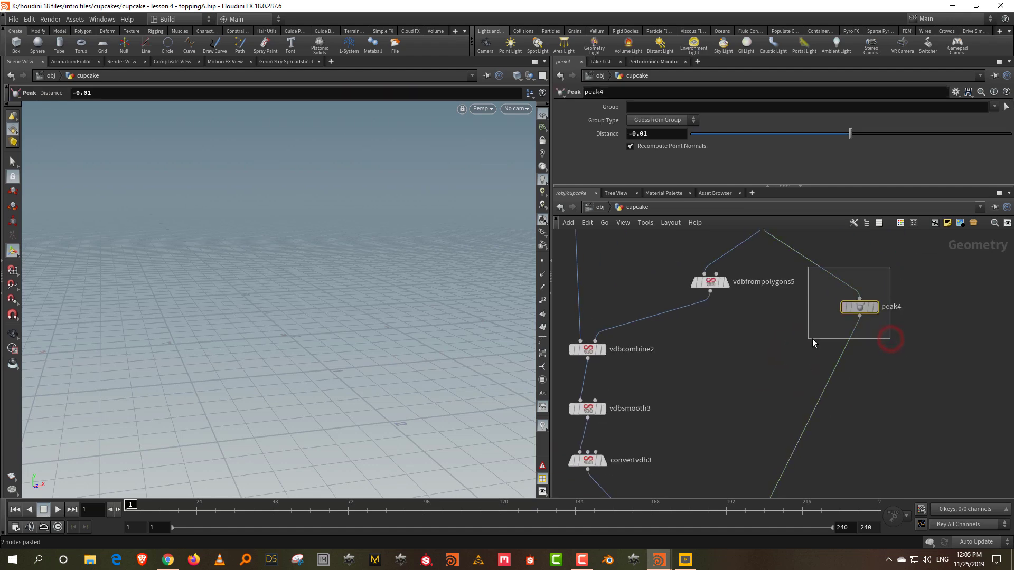
middle_drag(761, 384, 890, 190)
drag(723, 340, 731, 373)
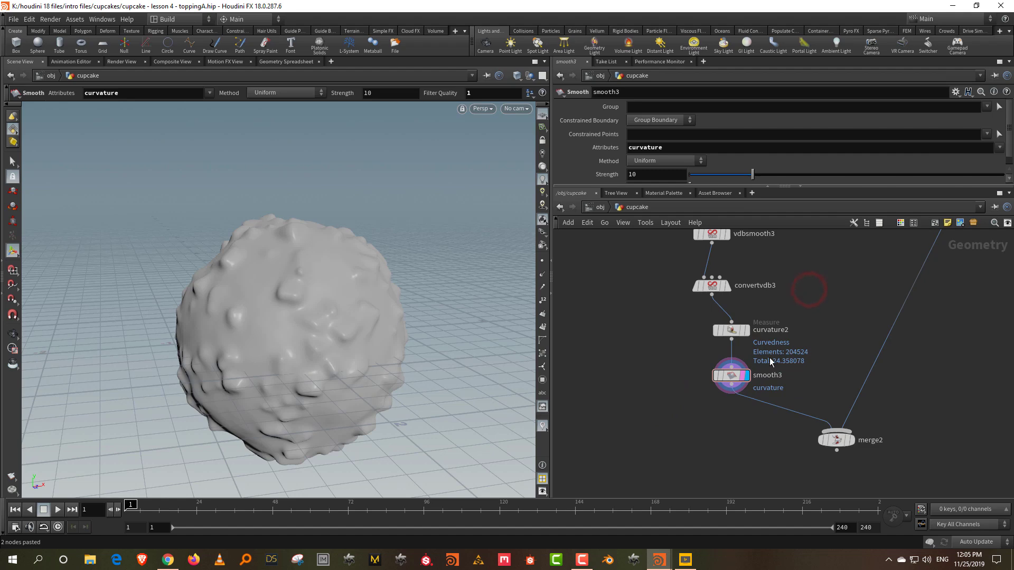
- Insert a Color node between the curvature Smooth node and the Merge node, and display it
key(Tab)
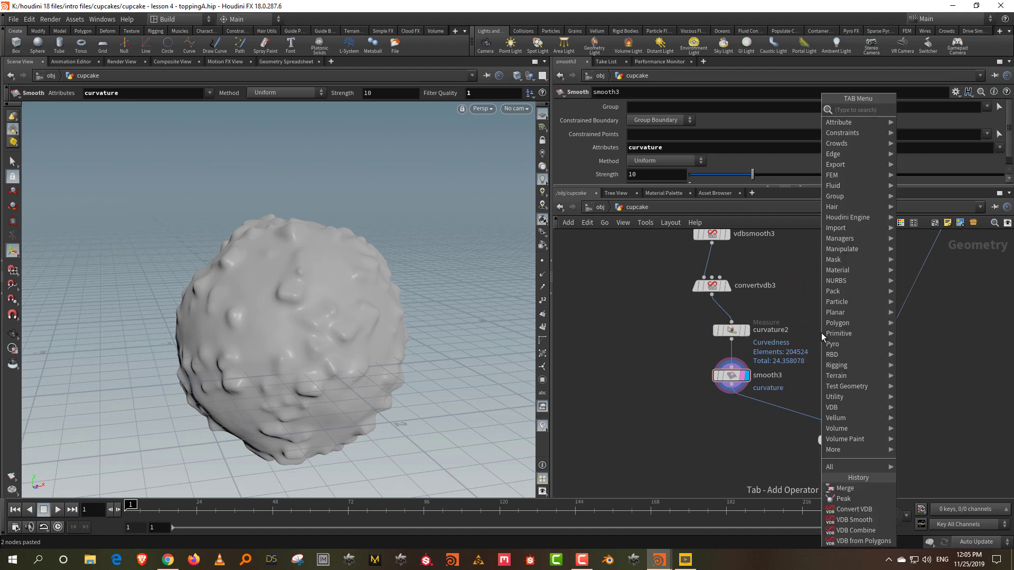
text(null)
key(Return)
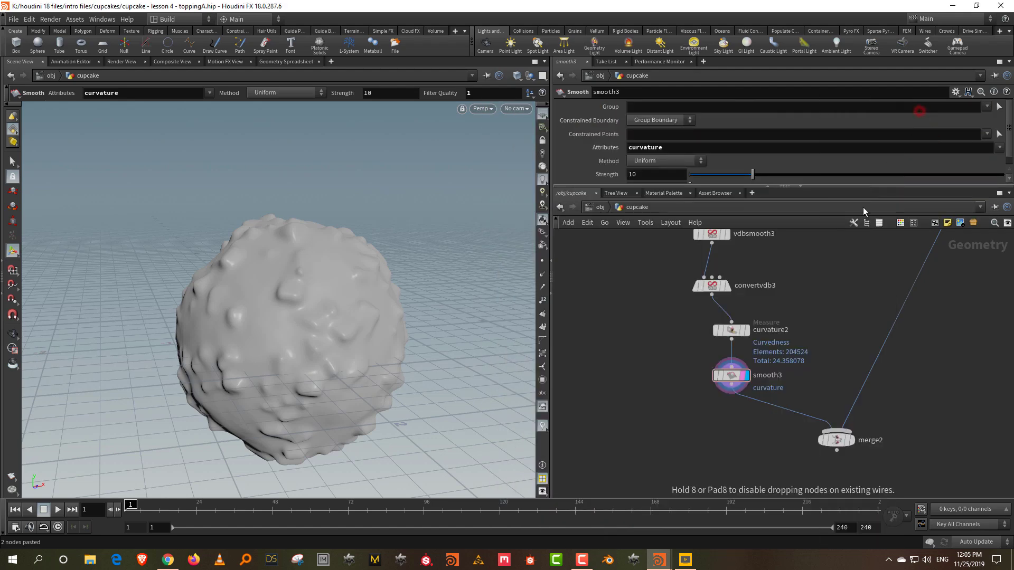
click(780, 412)
drag(783, 416, 746, 436)
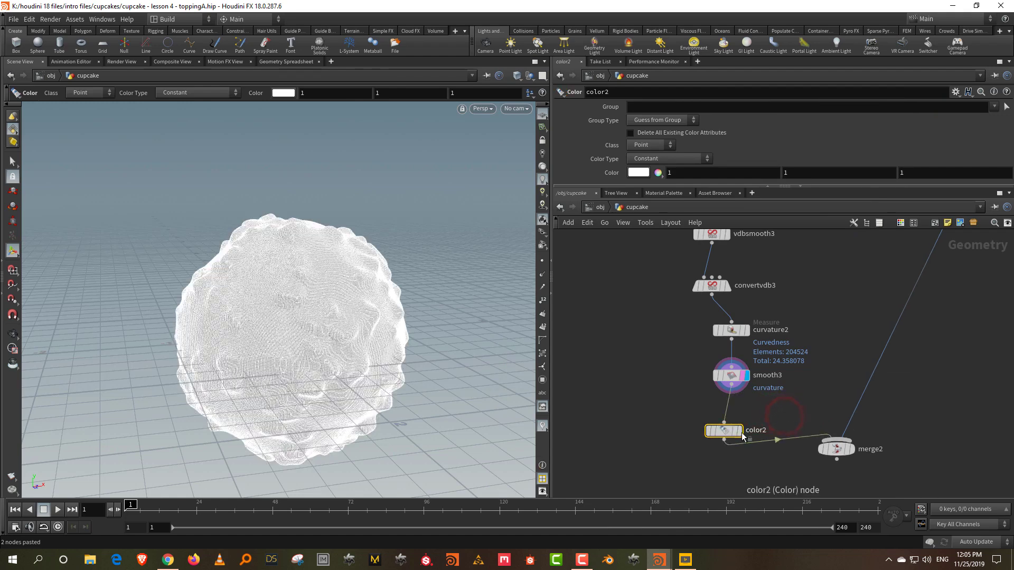
click(740, 430)
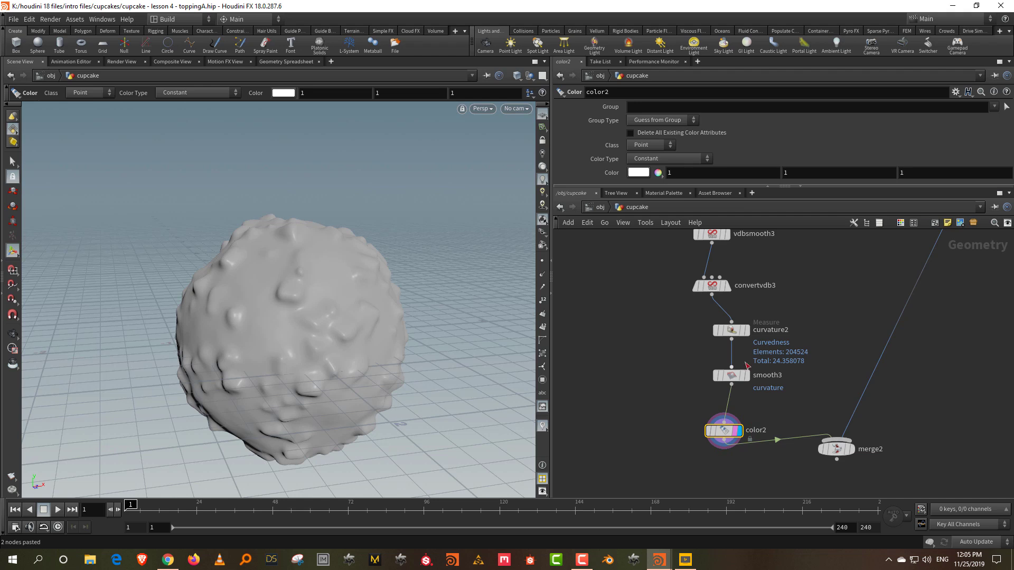
- Set the Color node's type to Ramp from Attribute, using the curvature attribute with a range maximum of 0.5
click(655, 159)
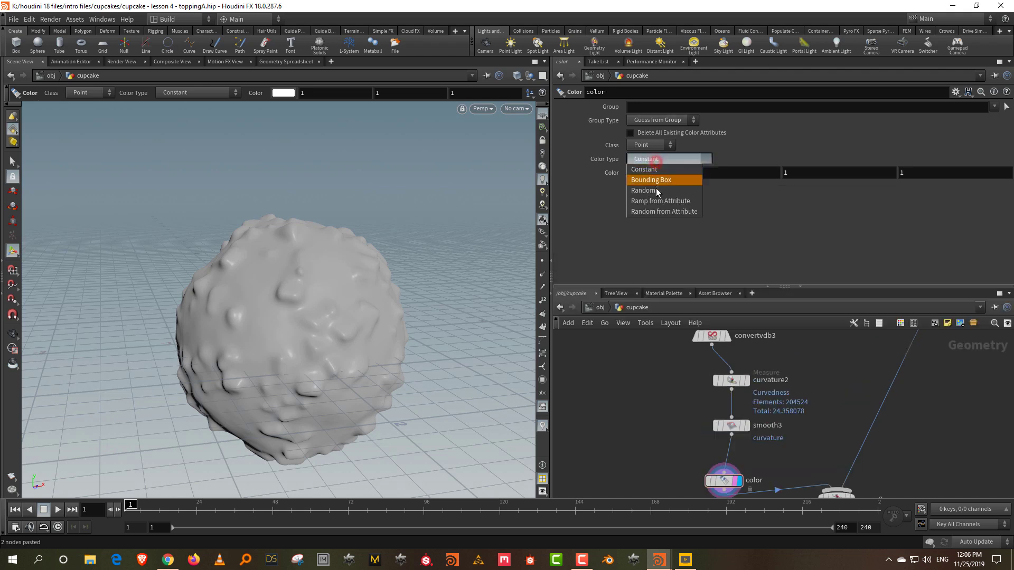
click(660, 200)
click(659, 171)
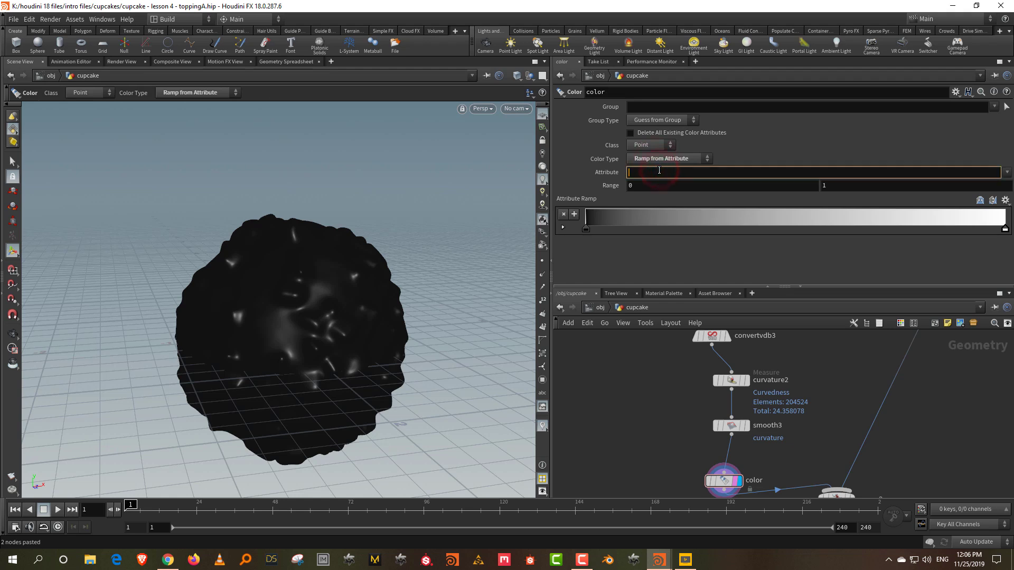
key(Return)
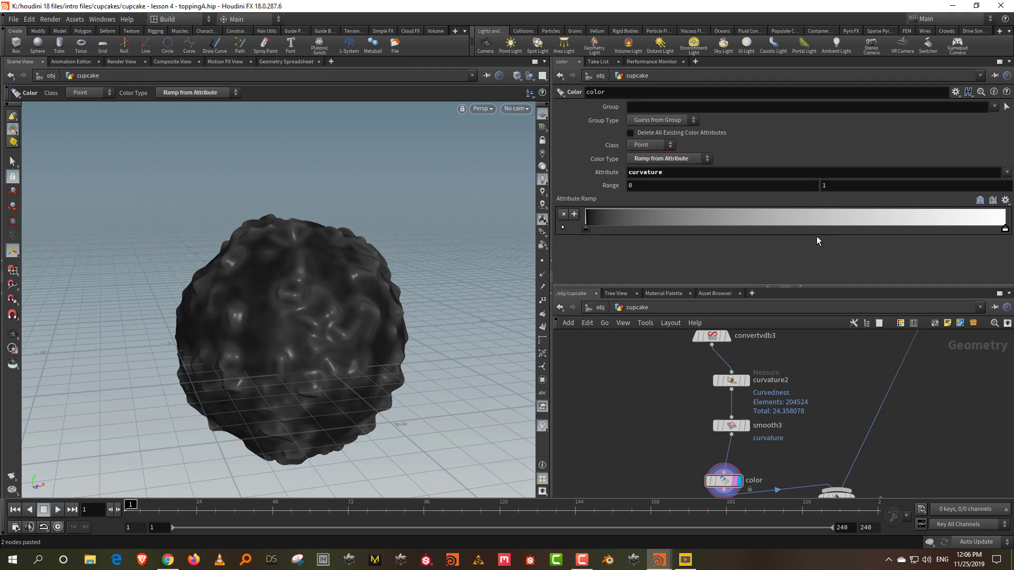
click(842, 189)
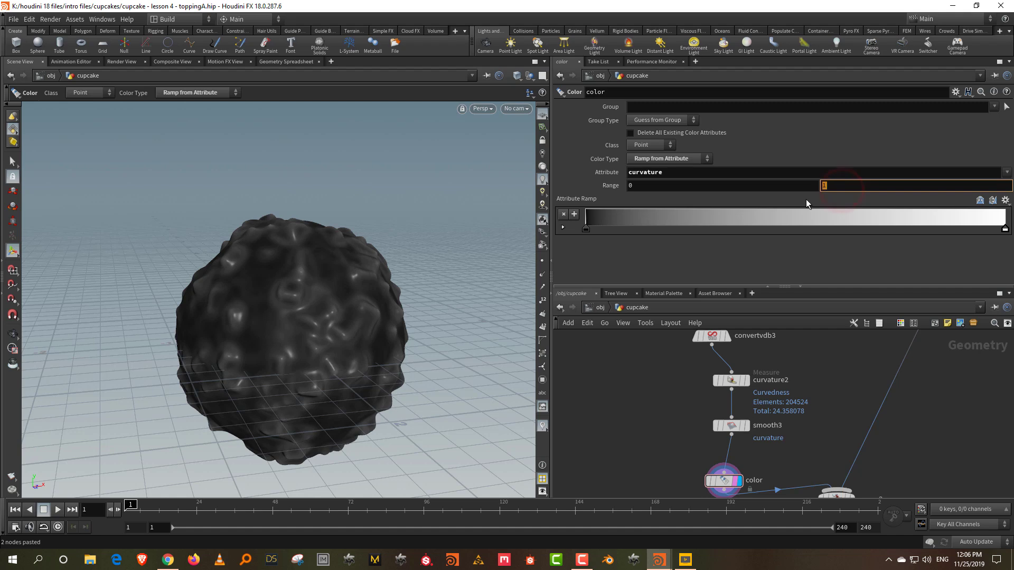
text(0.5)
key(Return)
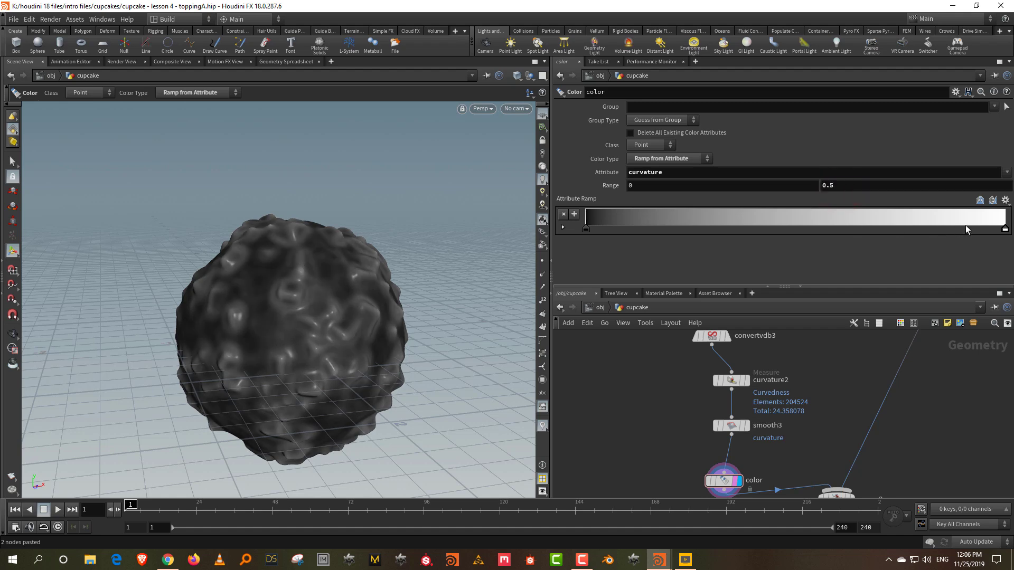
- Color the attribute ramp's end point light beige and its start point dark brown with hue 11, saturation 0.702 and value 0.107
double_click(1004, 230)
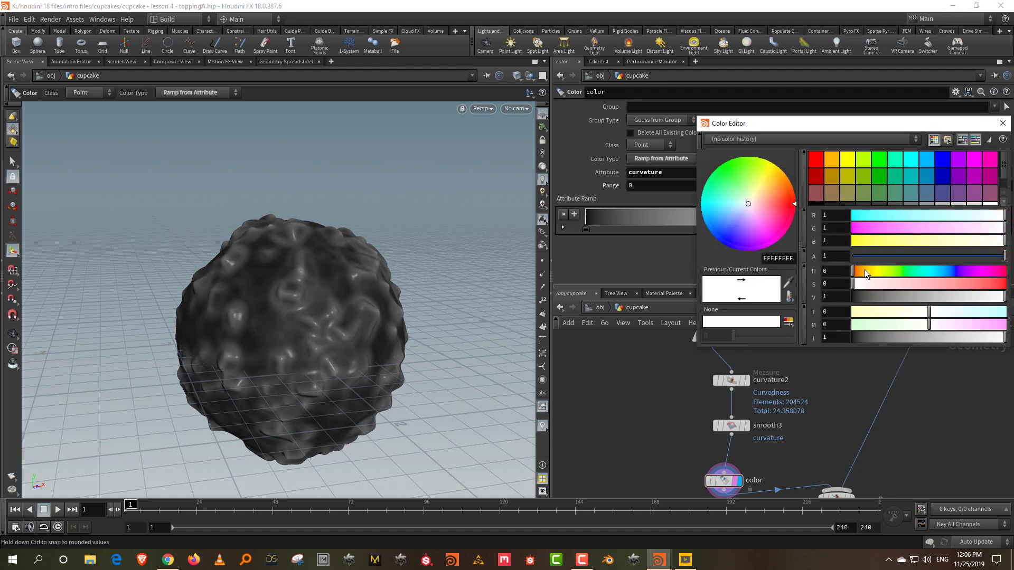
click(864, 270)
drag(879, 284, 966, 286)
click(1002, 123)
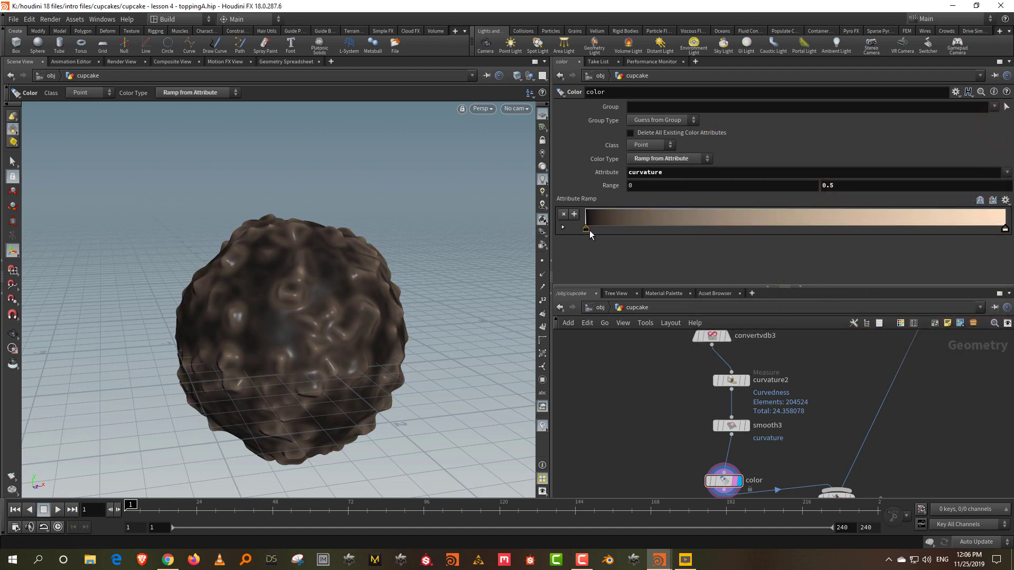
double_click(587, 230)
drag(868, 296, 869, 297)
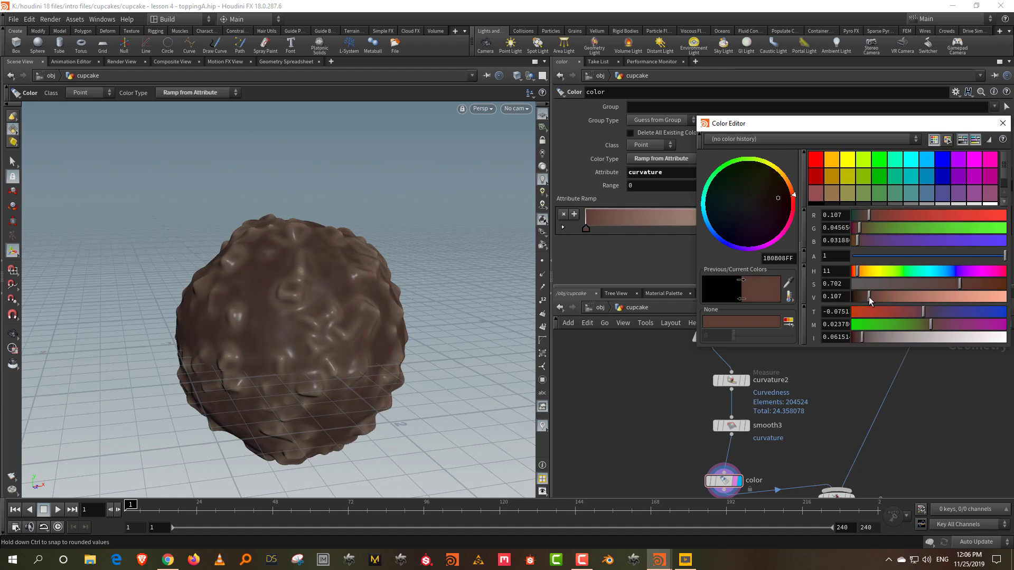
click(1003, 123)
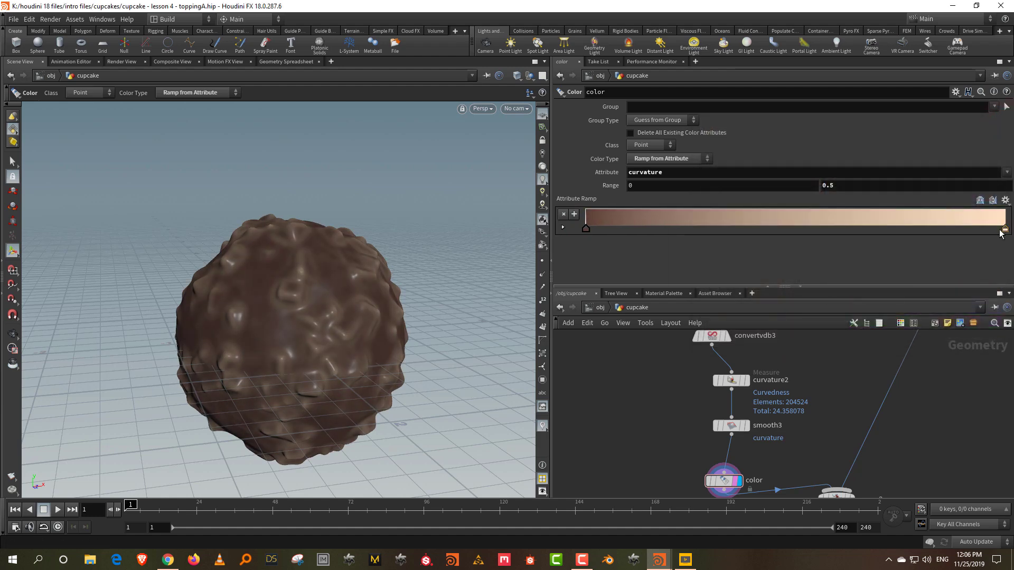
- Add two attribute ramp points, a brown one near the start and a beige one near the middle
click(634, 228)
drag(859, 222, 777, 226)
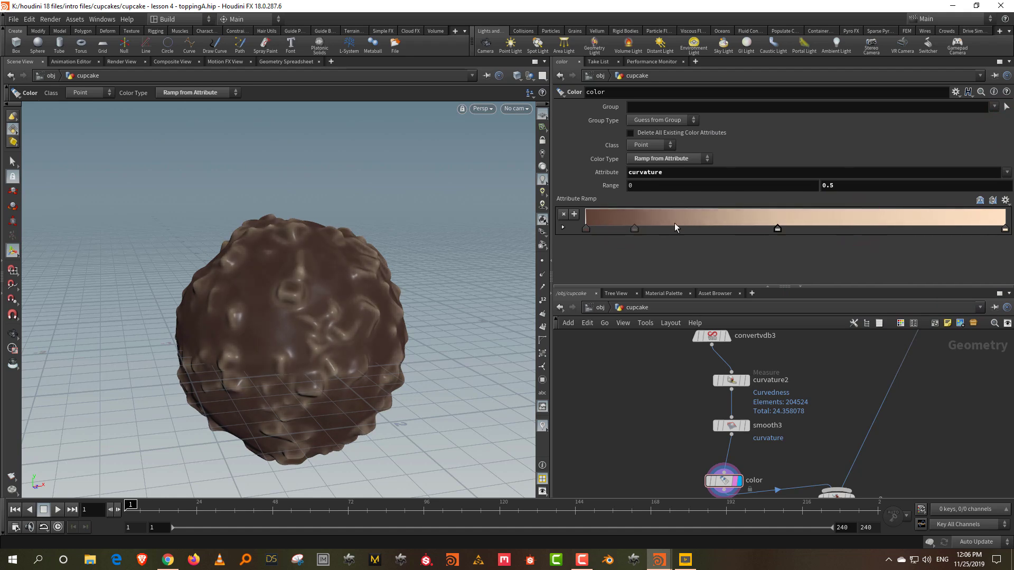
click(634, 228)
click(771, 462)
- Expand the ramp's point settings and copy the beige color parameter of its last point
click(1005, 229)
click(563, 227)
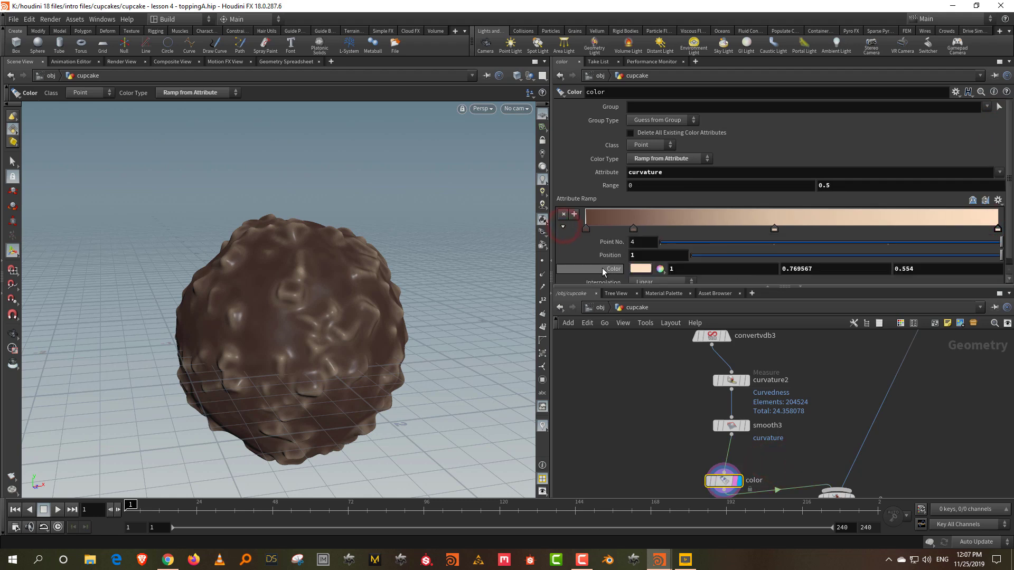
right_click(602, 268)
click(622, 341)
- Display the Merge node and insert a Color node between the nuts' Peak node and the Merge node
middle_drag(934, 424, 782, 433)
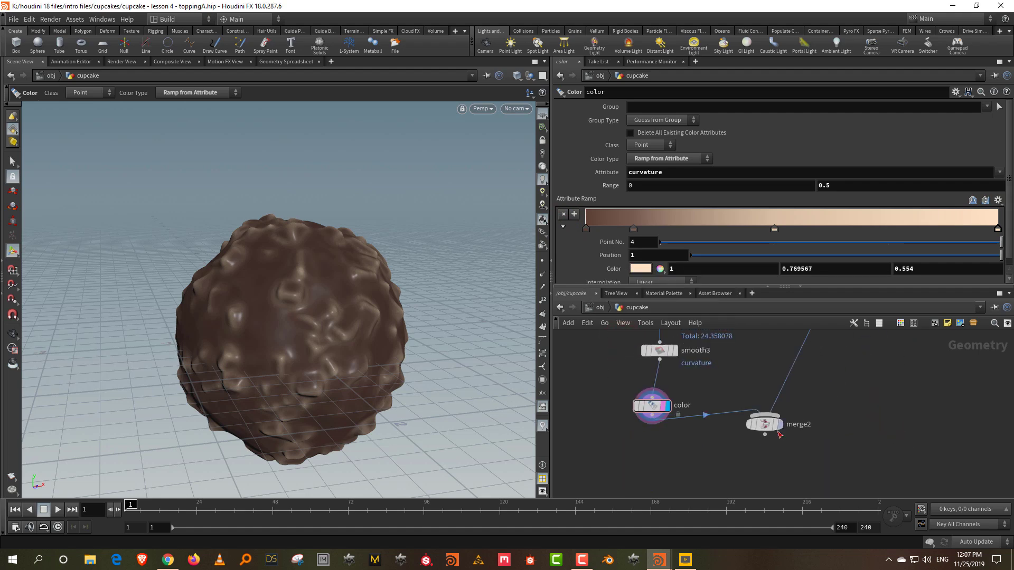
click(780, 424)
middle_drag(855, 380, 871, 421)
key(Tab)
text(c)
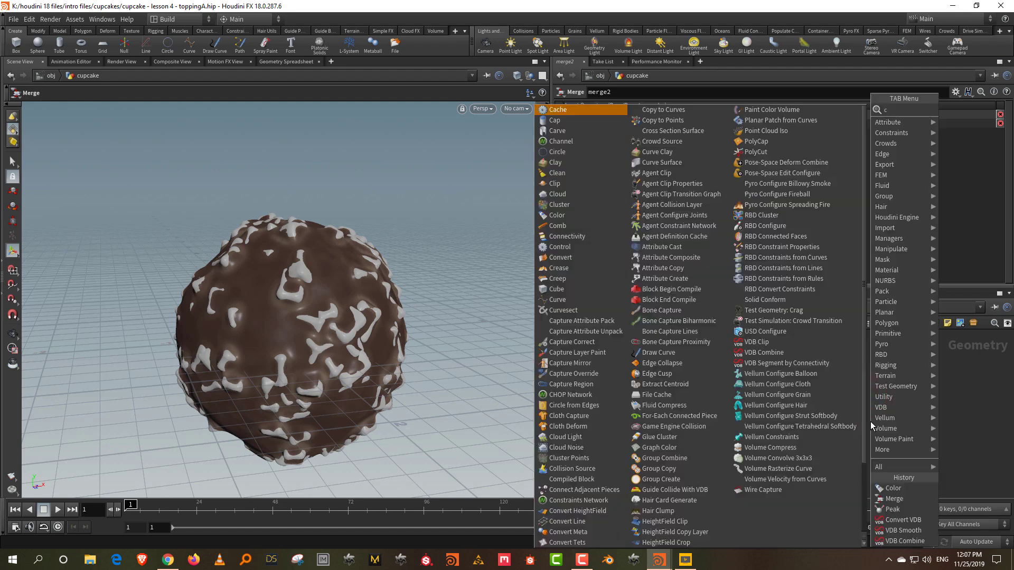
mouse_move(892, 291)
click(988, 111)
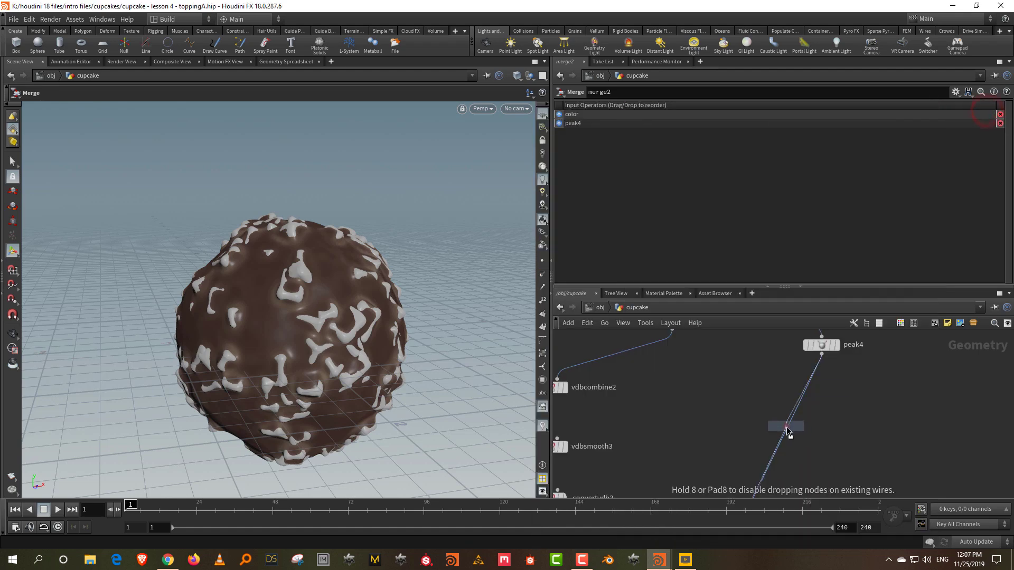
click(787, 429)
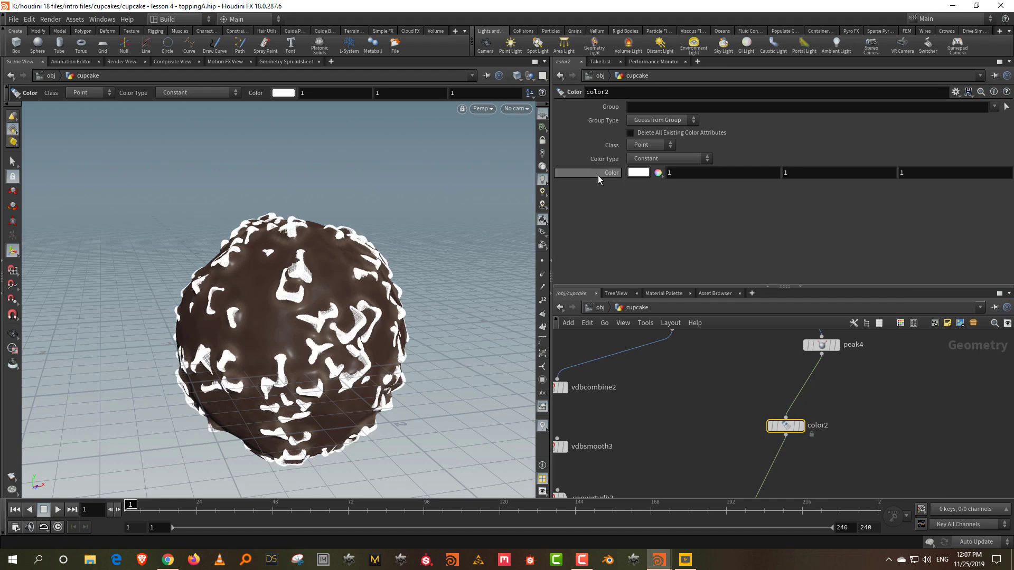
- Paste the copied beige ramp color into the nuts' Color node
right_click(614, 171)
click(662, 252)
click(929, 430)
drag(313, 308, 342, 306)
- Set the Convert VDB node's isovalue to 0
middle_drag(842, 393, 948, 307)
click(805, 430)
click(883, 375)
drag(677, 391, 613, 359)
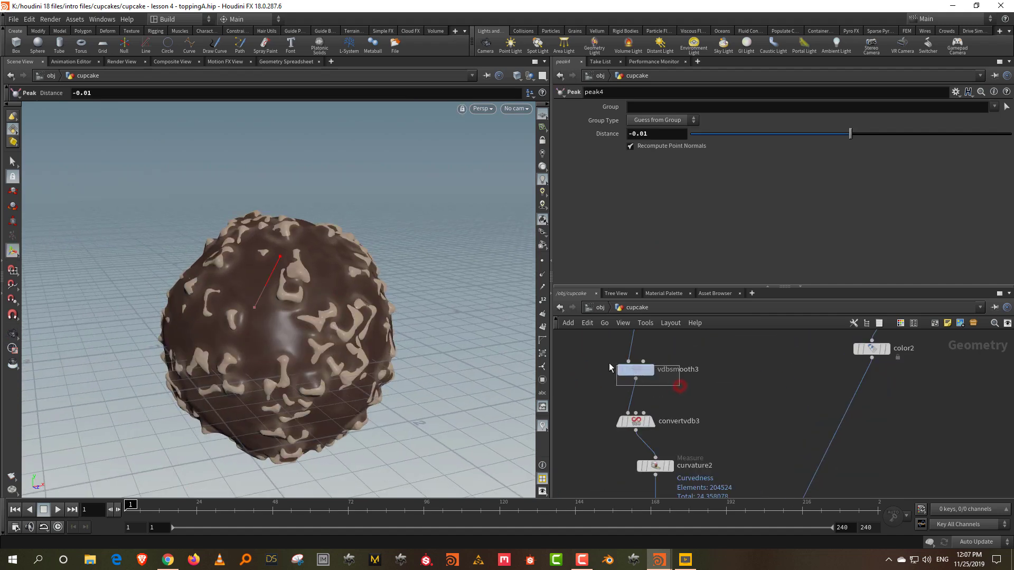
drag(708, 389, 600, 444)
double_click(647, 133)
text(0)
key(Return)
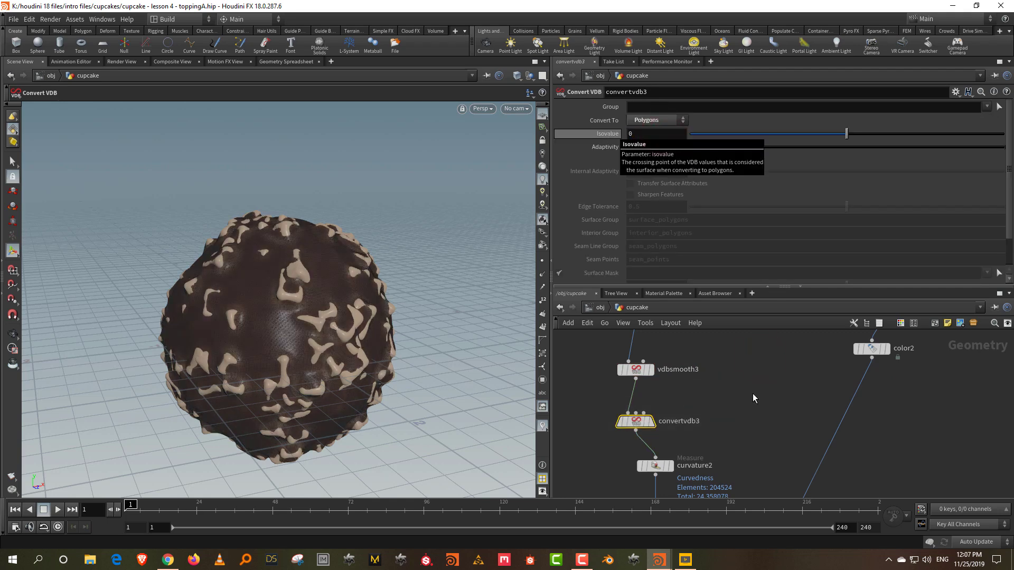
- Inspect the colored ball from another angle and switch to Chrome to compare it with the Ferrero Rocher reference photo
click(758, 380)
drag(425, 341, 322, 338)
key(Return)
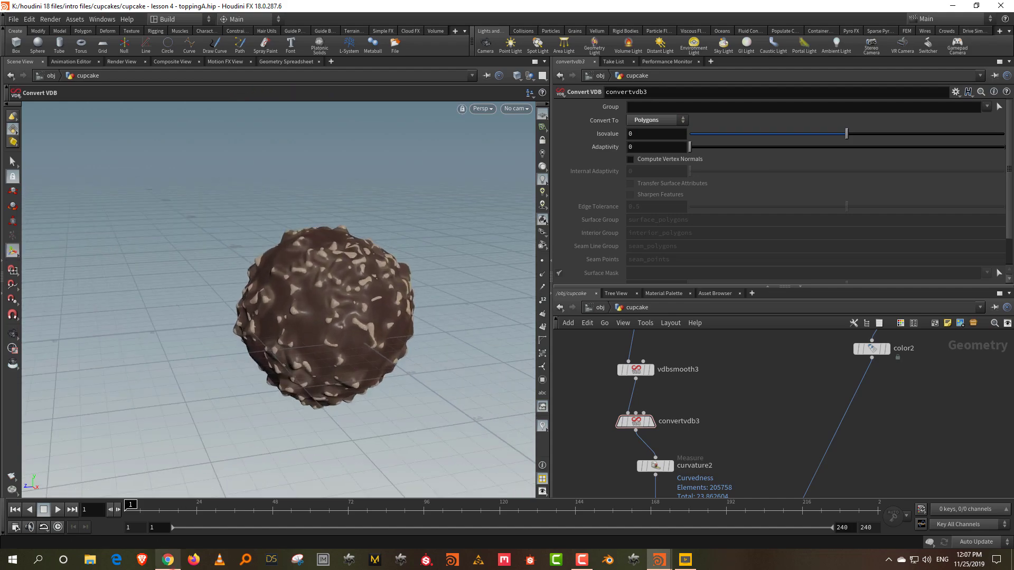
click(168, 560)
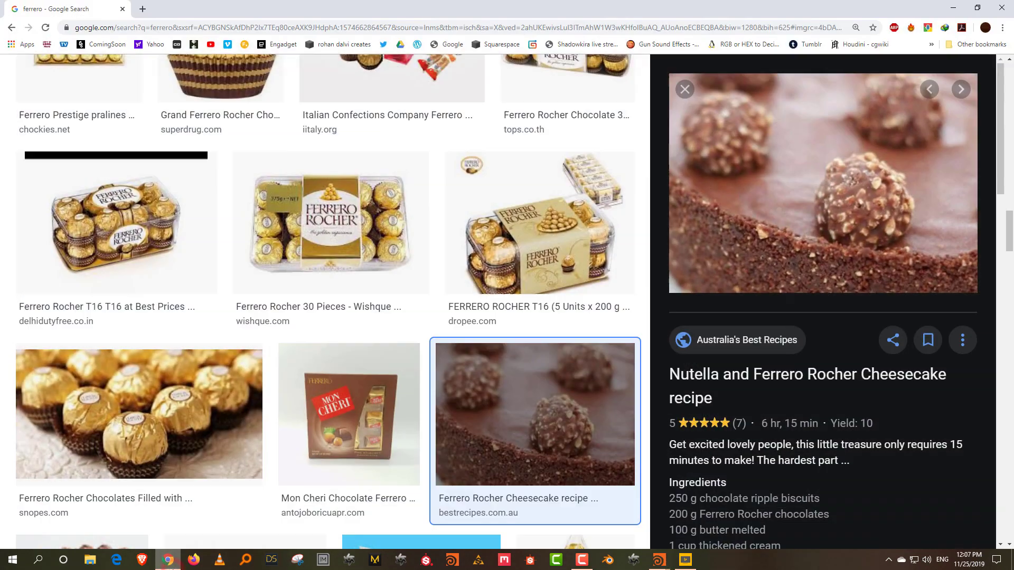
- Switch back to Houdini and set the Global Seed of the nuts' Scatter node to 1.01
click(952, 8)
mouse_move(323, 321)
alt+mouse_down()
mouse_move(351, 276)
mouse_move(323, 317)
alt+mouse_up()
drag(749, 287, 752, 189)
middle_drag(924, 418, 911, 452)
scroll(911, 452, down, 4)
middle_drag(922, 375, 909, 414)
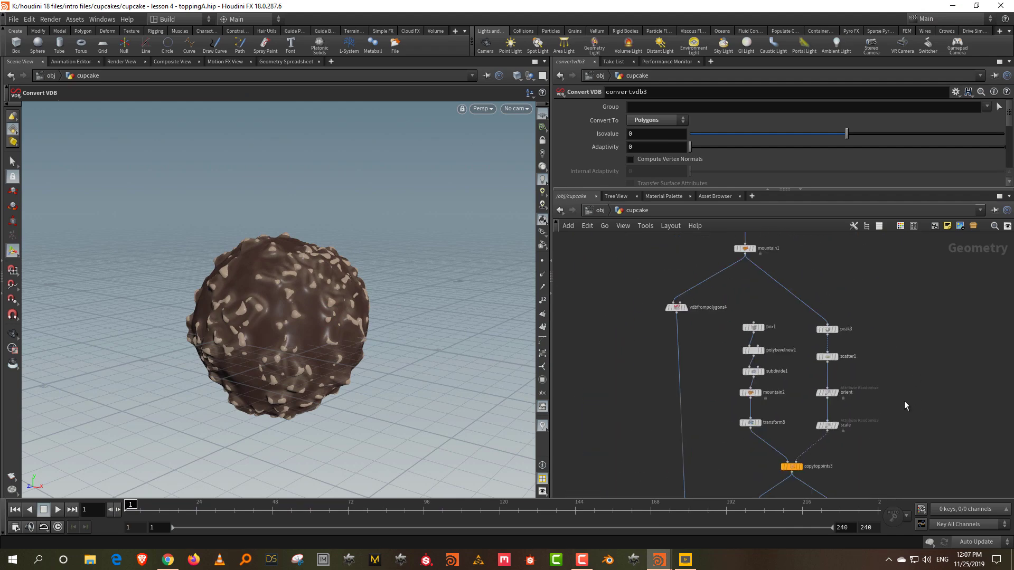
drag(868, 346, 817, 366)
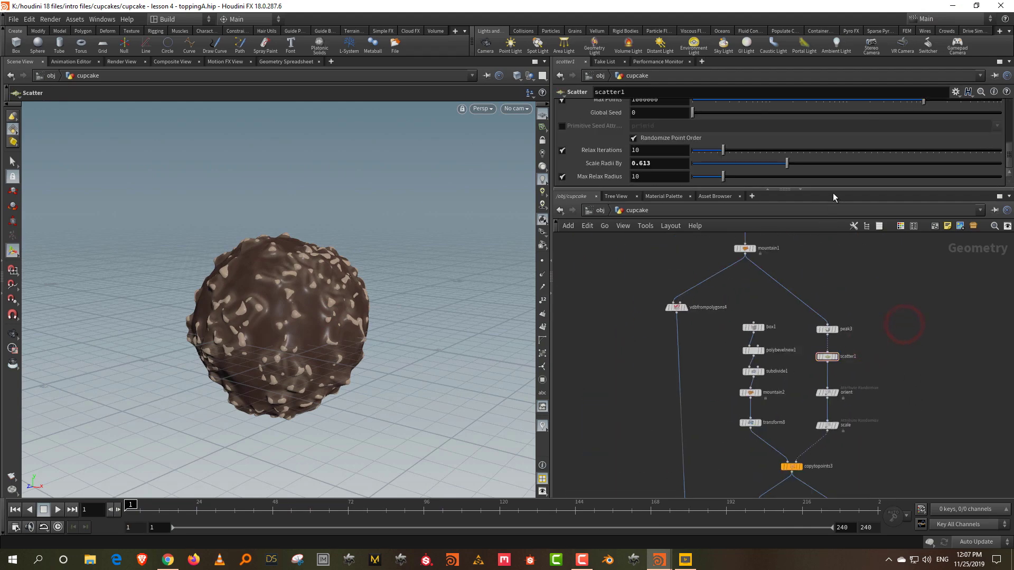
drag(833, 189, 872, 278)
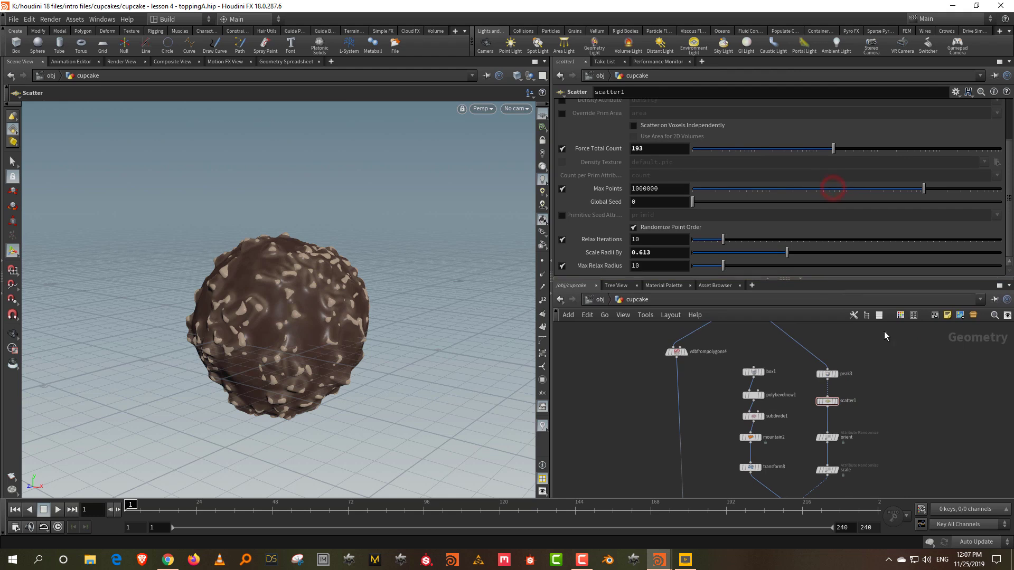
click(723, 202)
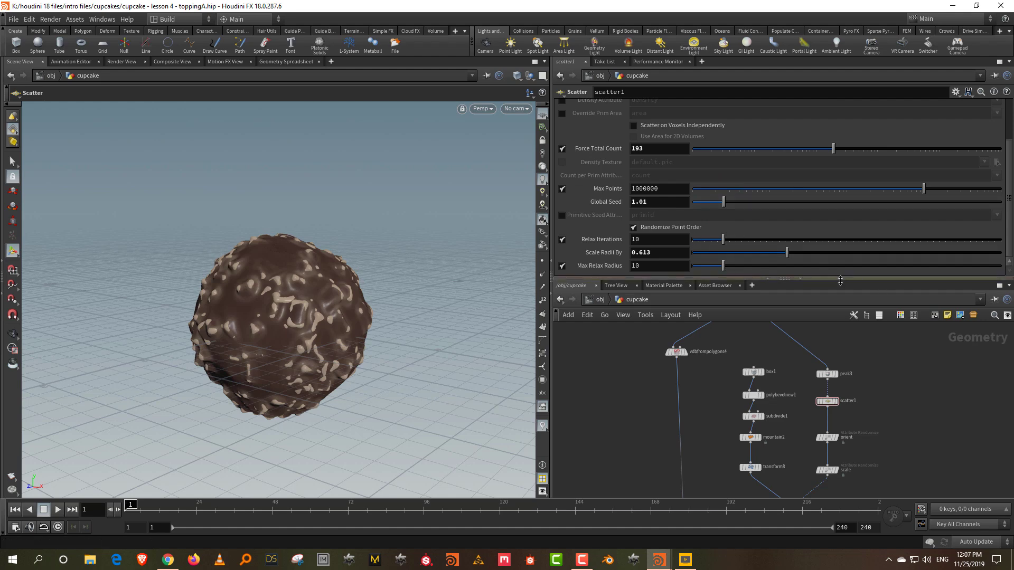
- Move the Merge node a little further below the chocolate ball's node network
drag(839, 278, 845, 161)
key(h)
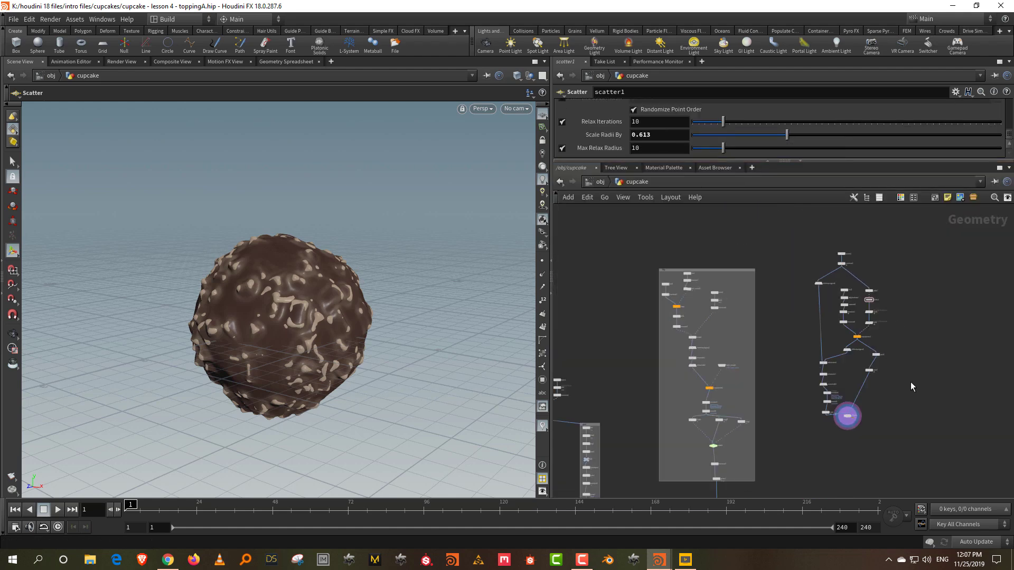
drag(901, 248, 766, 440)
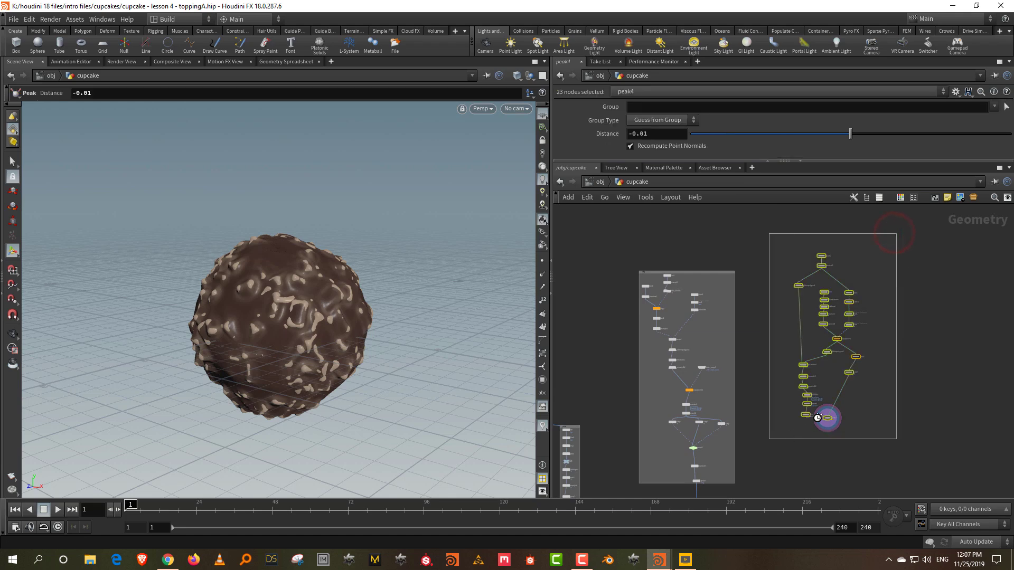
click(816, 426)
scroll(878, 433, up, 3)
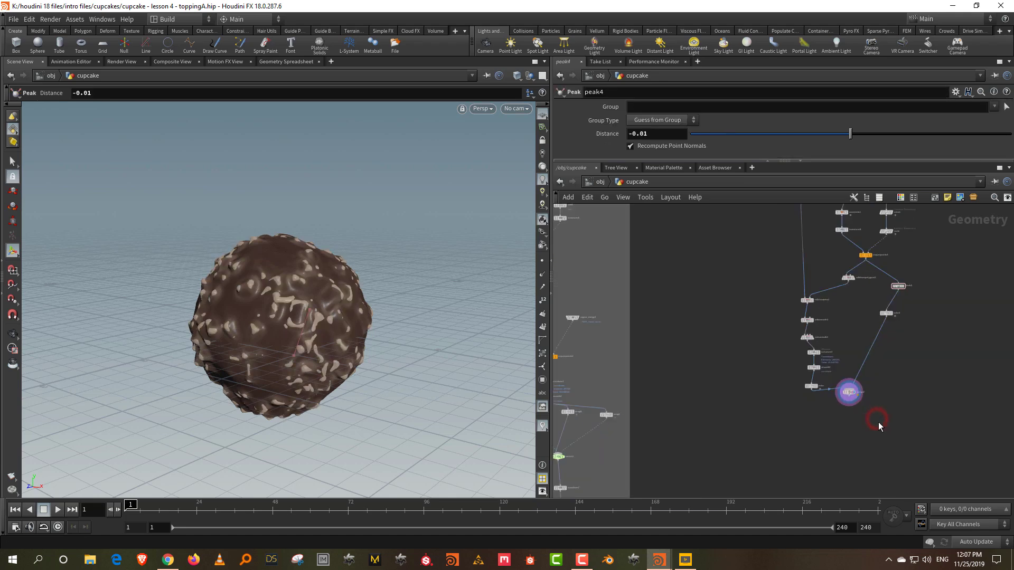
click(849, 391)
drag(848, 392, 849, 432)
- Display the icing Group node at the end of the icing network and frame the icing in the viewport
middle_drag(767, 438, 835, 278)
scroll(652, 347, up, 5)
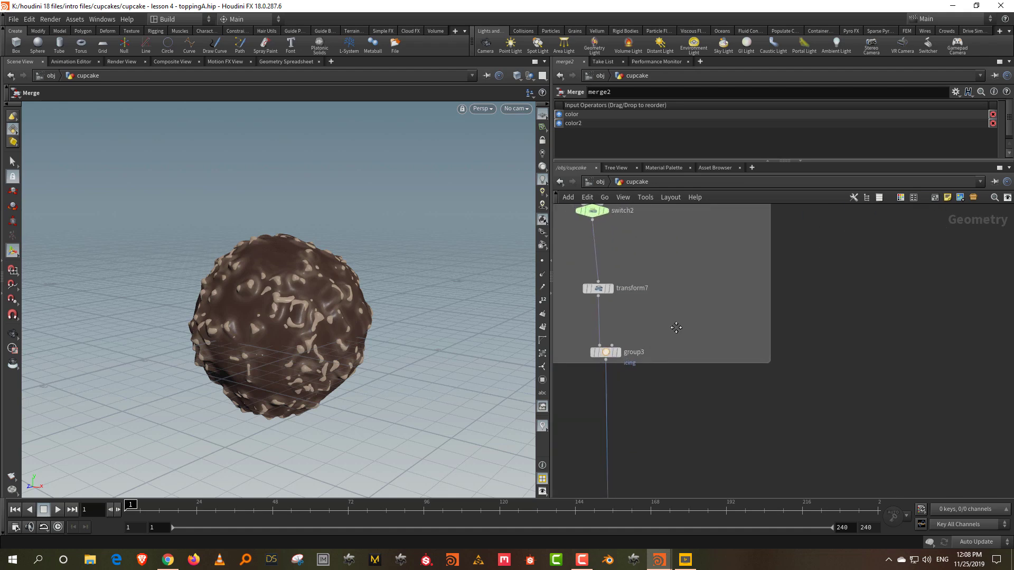
middle_drag(630, 364, 675, 401)
click(665, 400)
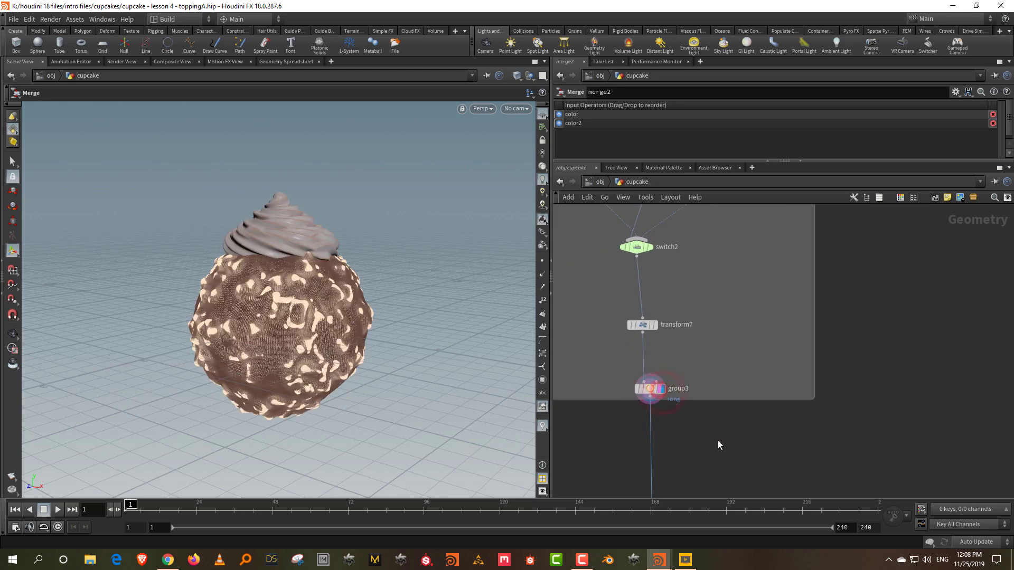
click(662, 389)
click(807, 432)
drag(773, 438, 629, 369)
key(space+g)
drag(278, 255, 311, 245)
scroll(858, 391, down, 5)
scroll(781, 312, up, 6)
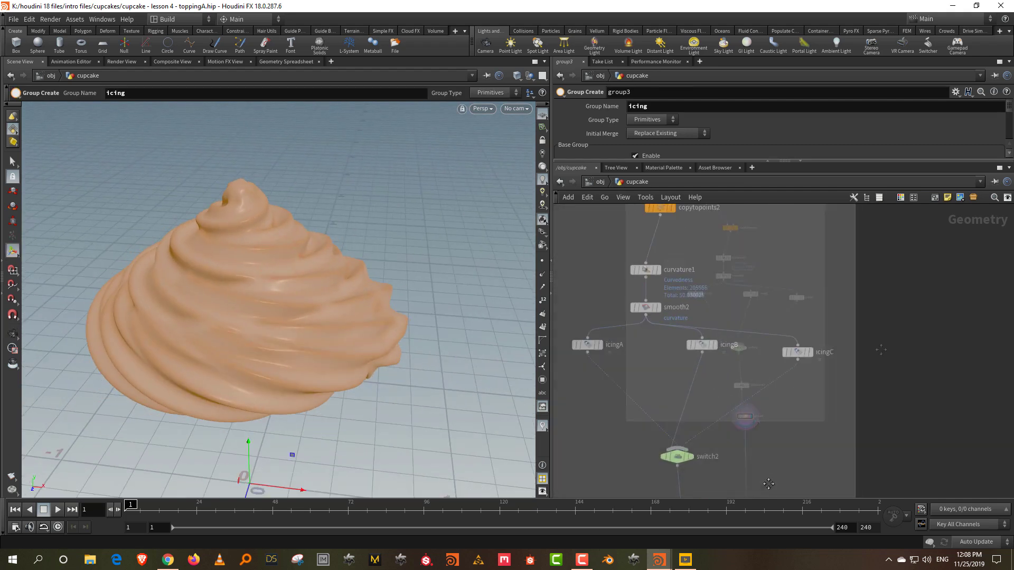
- Display the icing's Convert VDB node above the Copy to Points node and frame the icing in the viewport
middle_drag(782, 312, 785, 387)
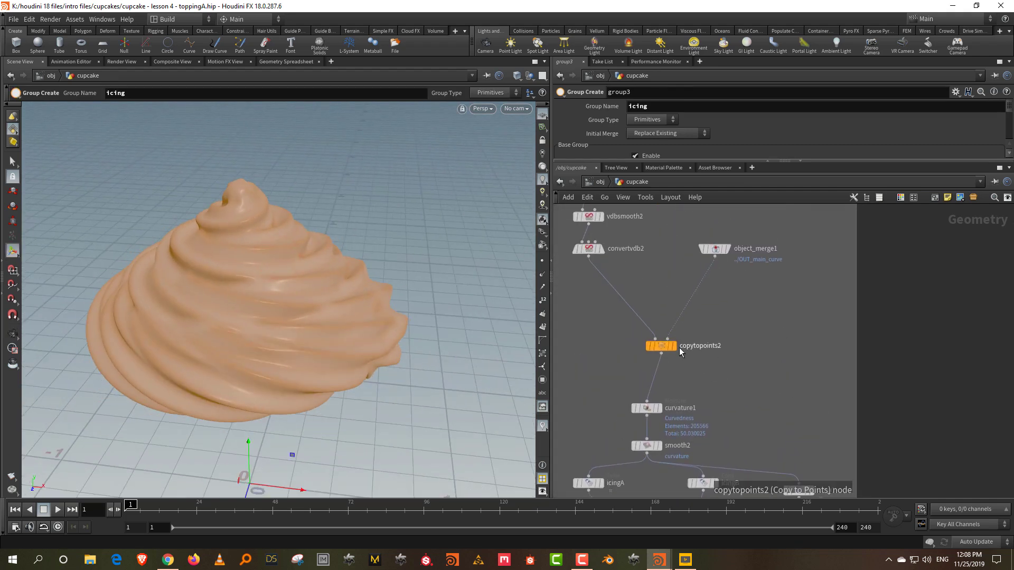
mouse_move(676, 351)
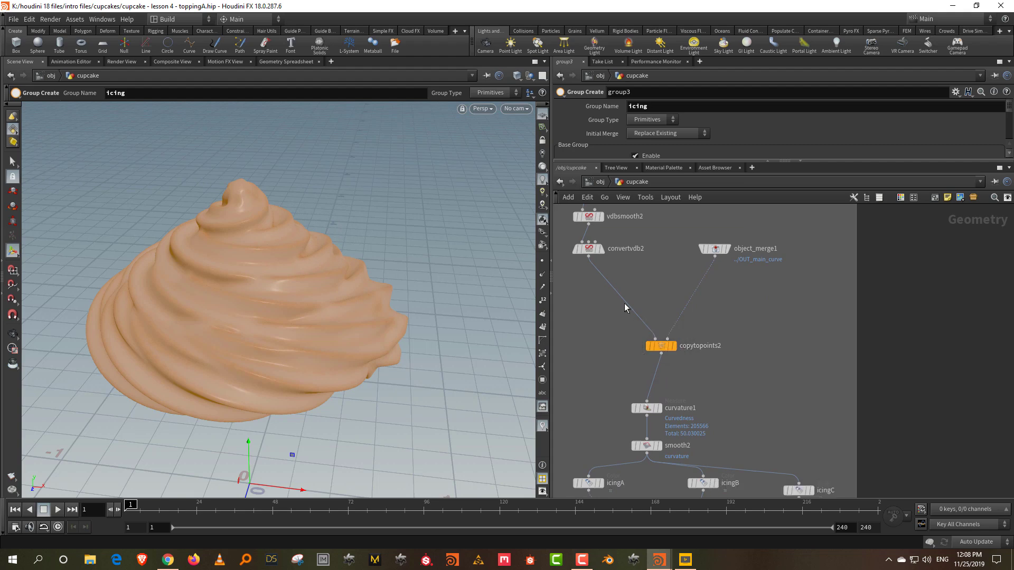
click(592, 250)
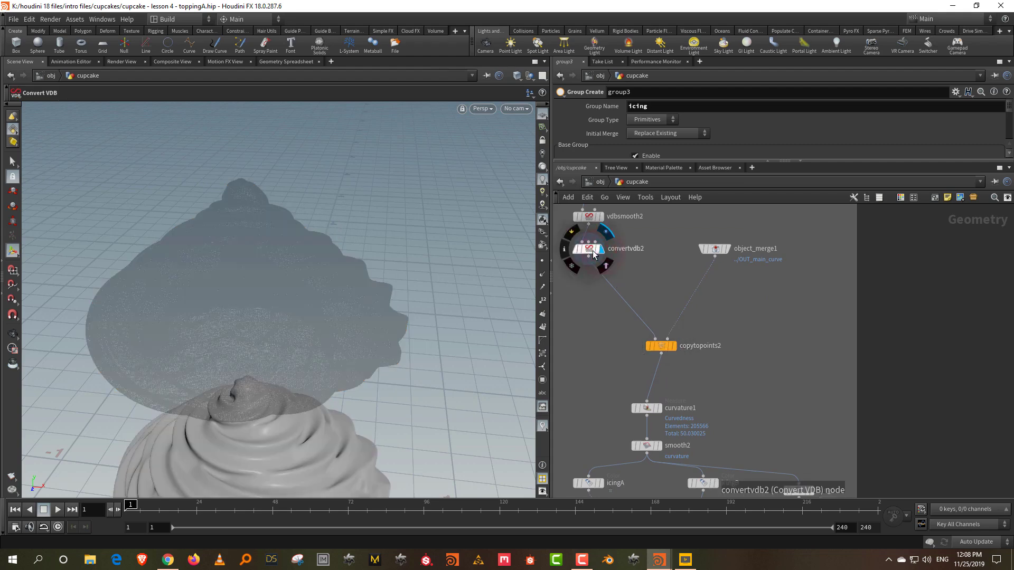
click(600, 249)
click(589, 248)
key(Escape)
drag(355, 376, 286, 344)
key(Return)
middle_drag(715, 294, 820, 349)
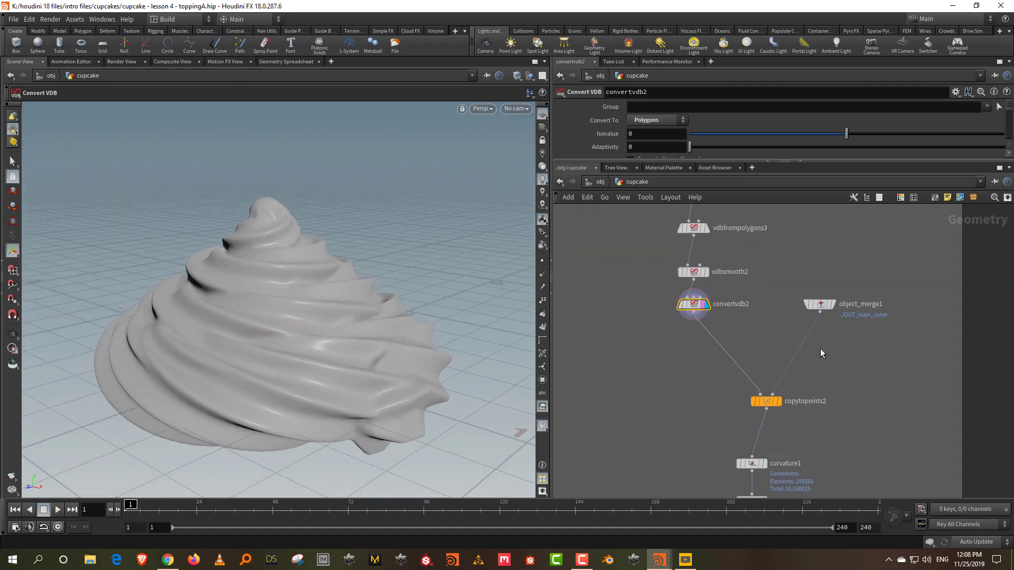
- Add a Group node beside the icing network, wire the icing's Convert VDB output into it and display it
scroll(820, 348, down, 2)
middle_drag(712, 382, 705, 424)
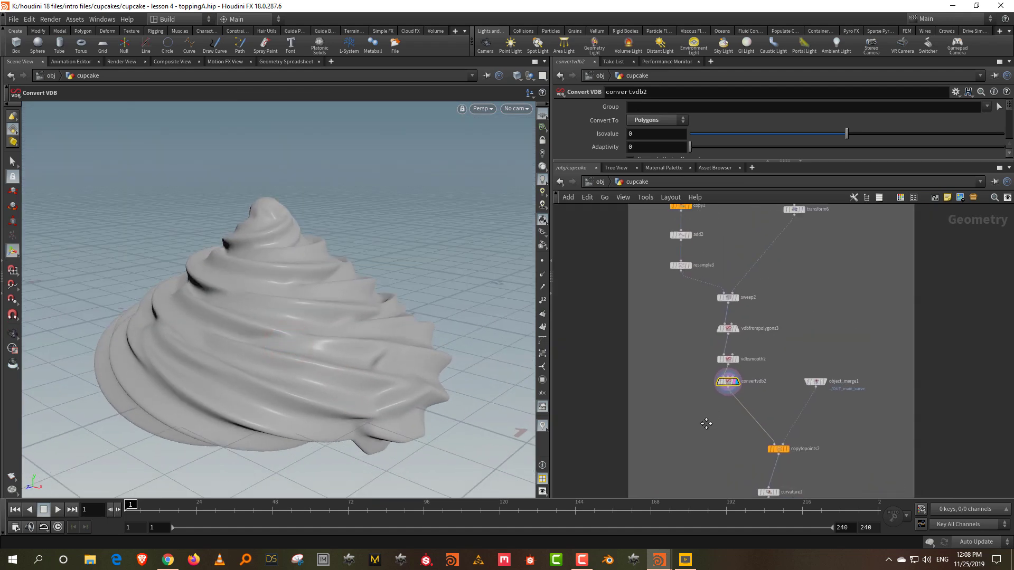
scroll(706, 424, down, 4)
scroll(693, 329, up, 4)
key(Tab)
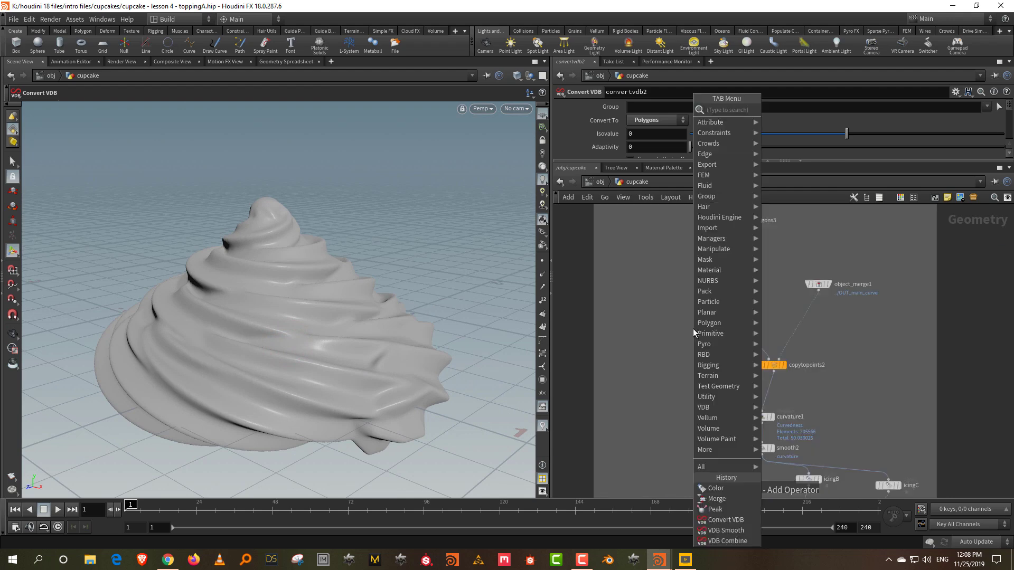
mouse_move(693, 329)
click(805, 201)
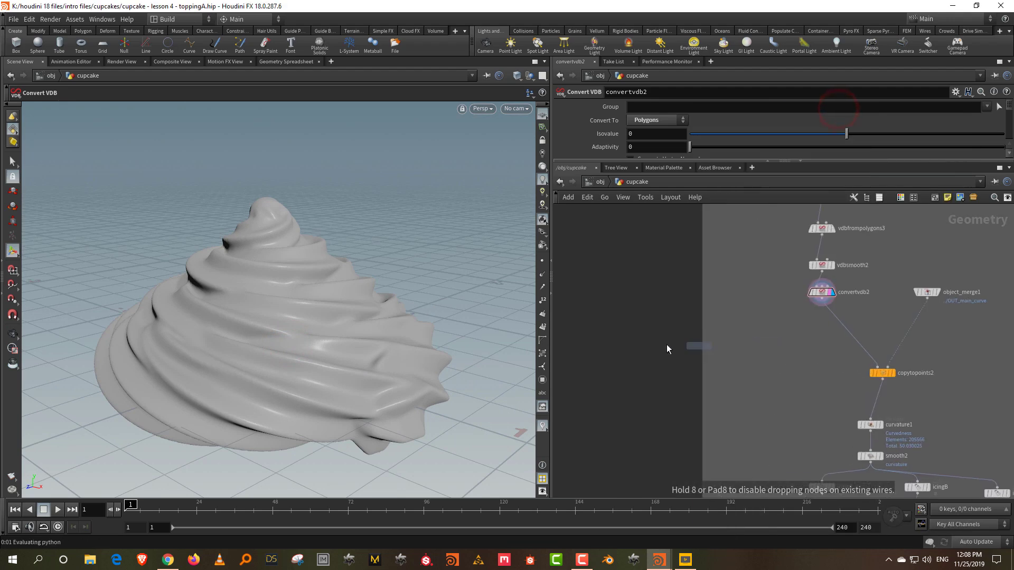
click(707, 324)
scroll(744, 306, up, 2)
click(894, 295)
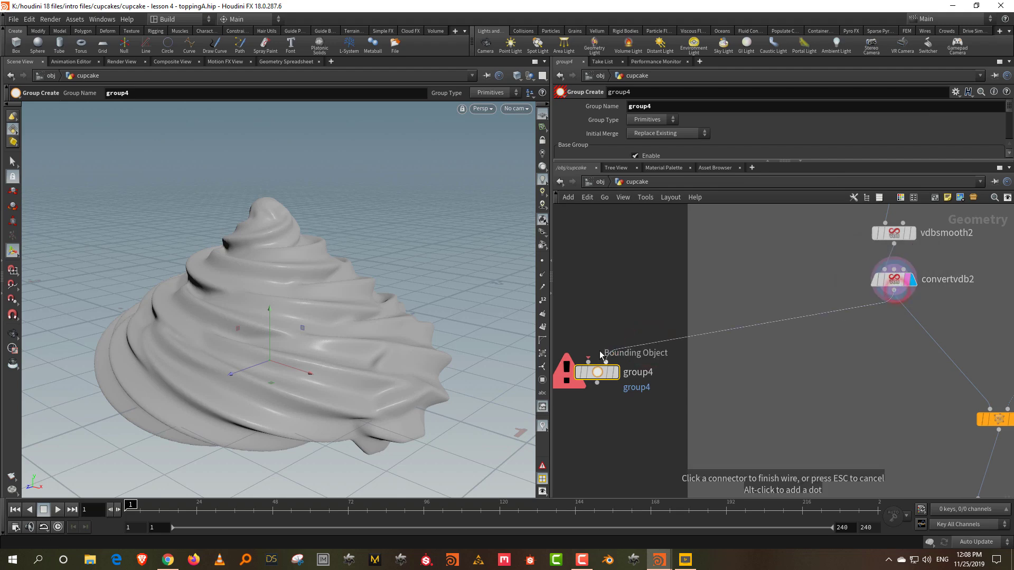
click(605, 362)
click(614, 373)
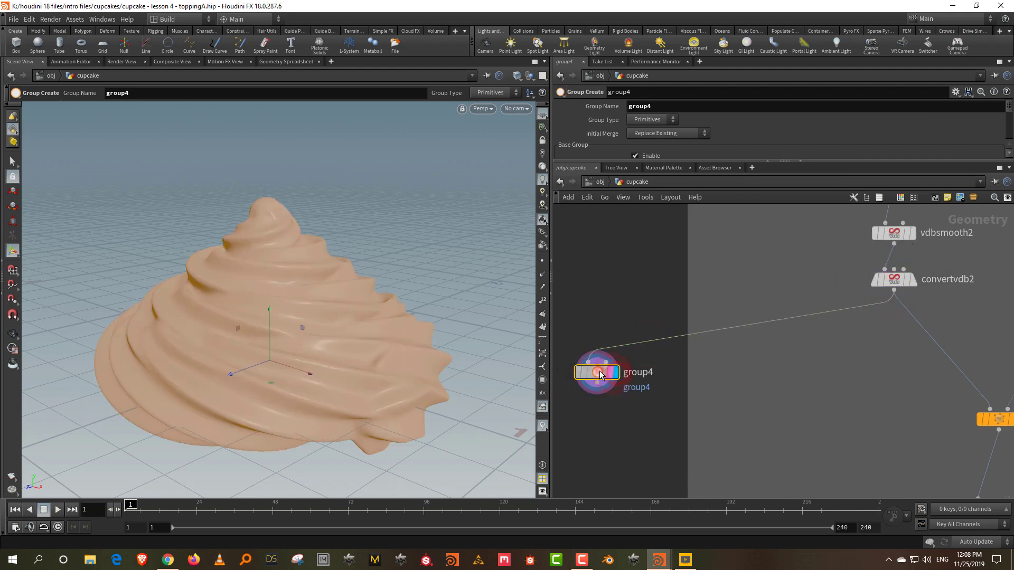
- Name the new primitive group a and disable its Base Group option
drag(638, 161, 633, 280)
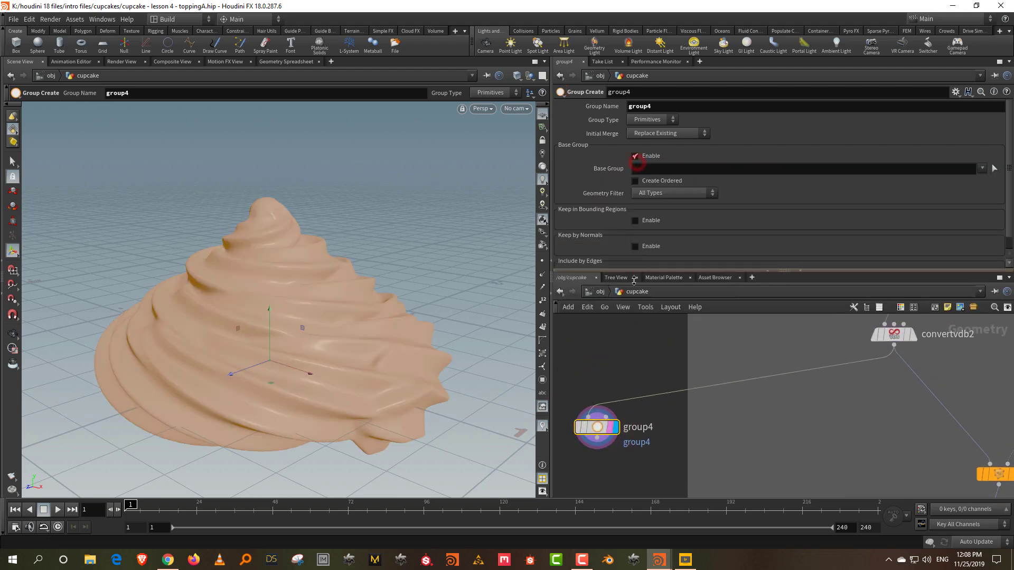
double_click(667, 105)
key(BackSpace)
key(Return)
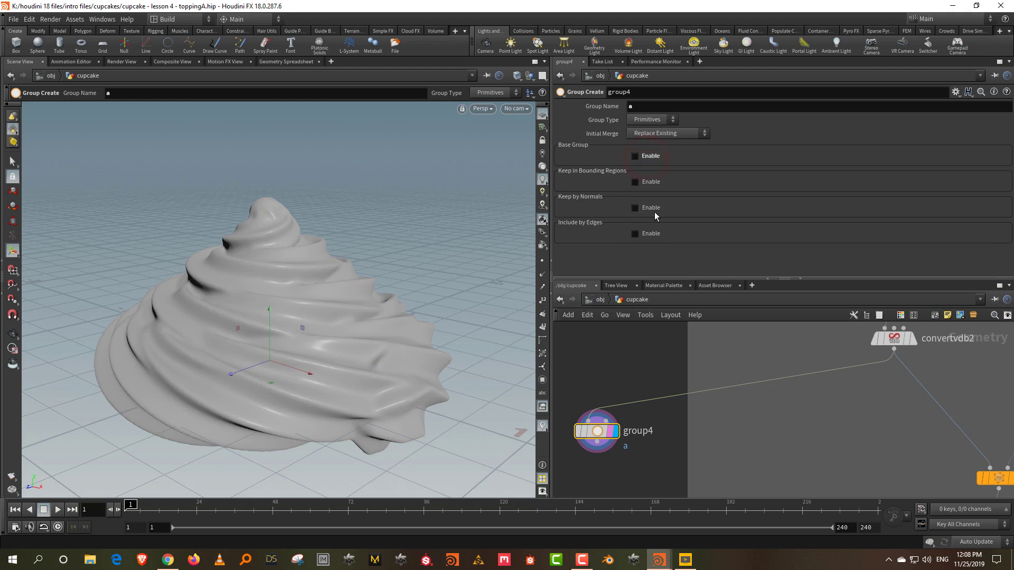
- Enable Keep by Normals for group a with direction 0, 1, 0 and a spread angle of 50.8
click(636, 208)
click(763, 248)
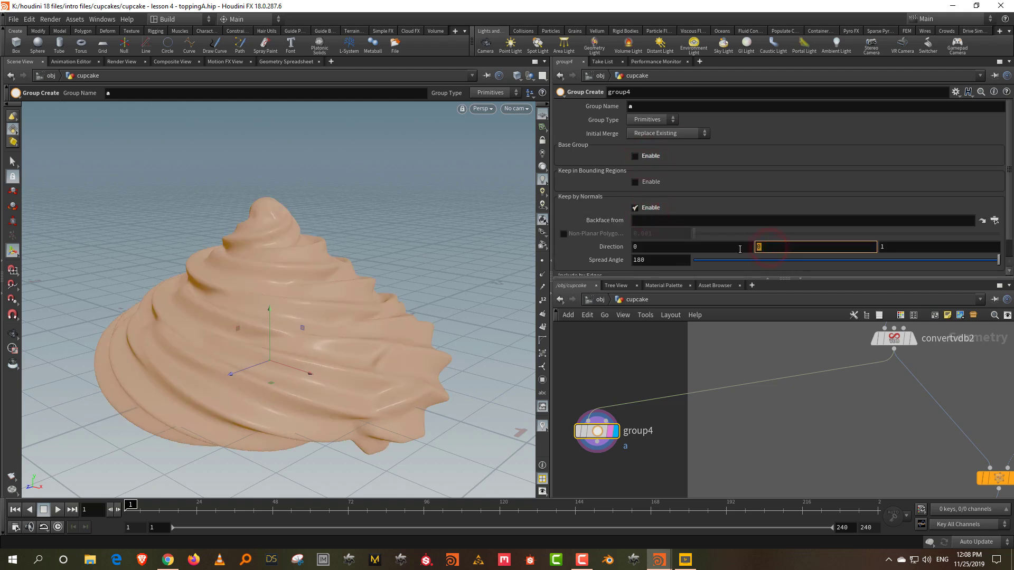
click(886, 247)
drag(901, 259, 778, 268)
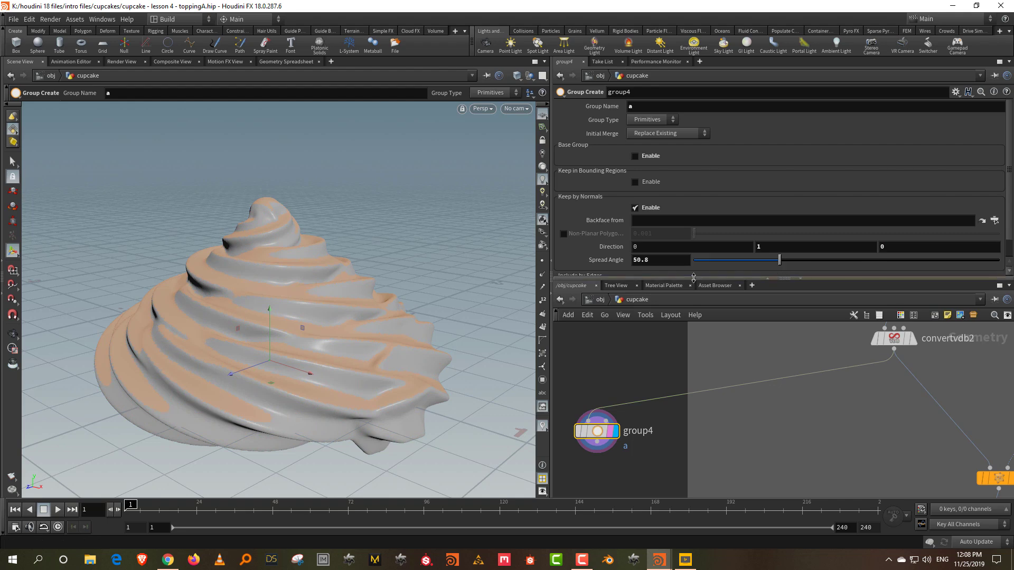
- Add a Scatter node below the new Group node, connect it and display its result
drag(694, 279, 696, 211)
middle_drag(651, 313, 810, 320)
click(743, 327)
key(Tab)
click(839, 112)
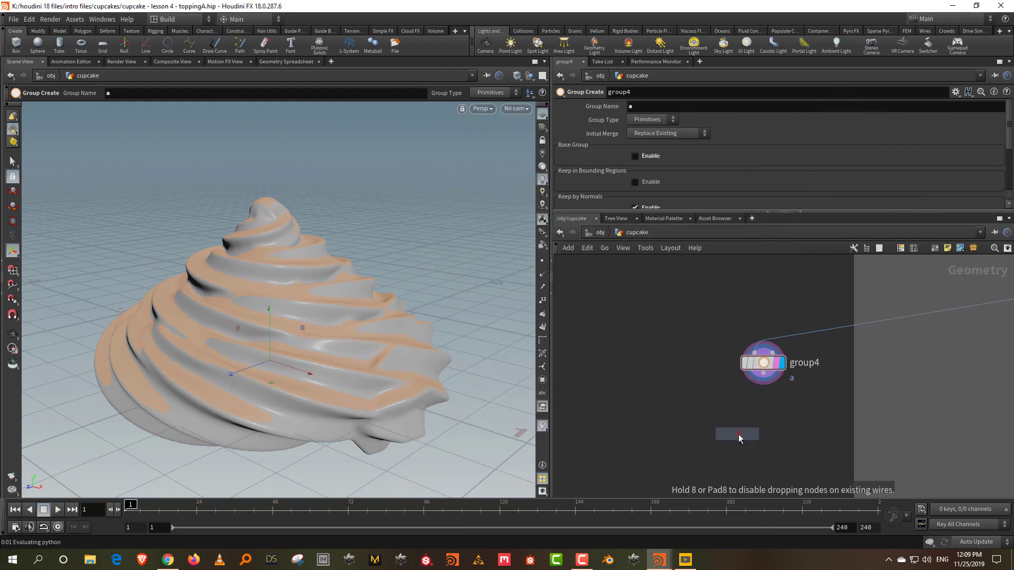
click(737, 434)
click(756, 438)
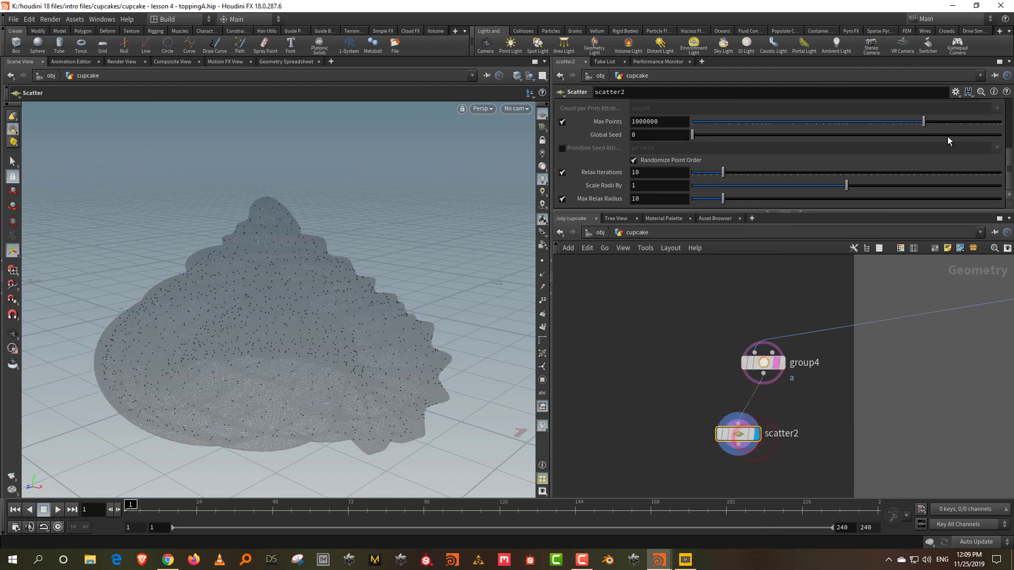
- Restrict the new Scatter node to group a and inspect the points on the icing in wireframe
scroll(968, 132, up, 3)
scroll(968, 132, up, 5)
click(986, 107)
click(980, 121)
alt+drag(142, 302, 245, 268)
key(w)
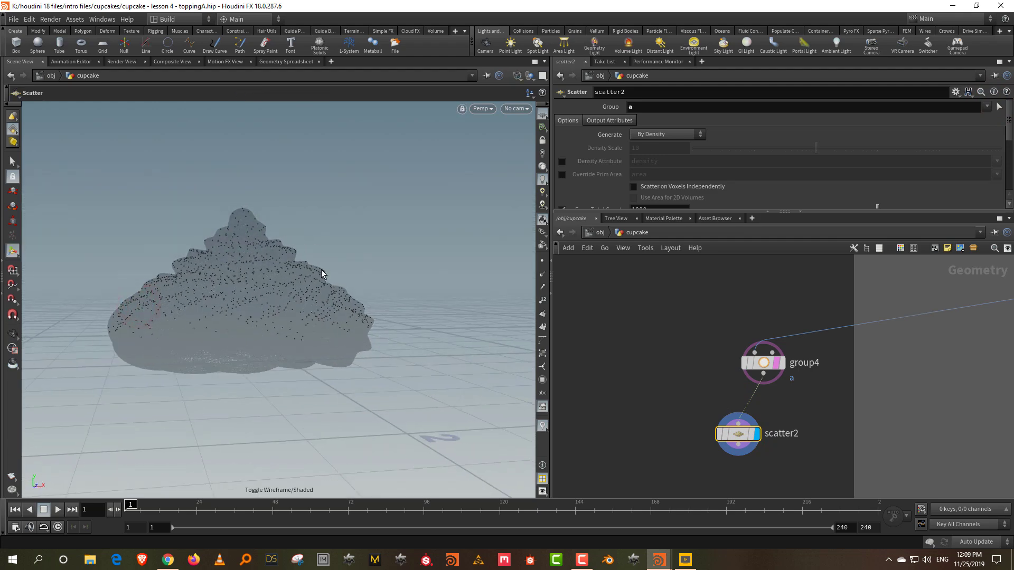
alt+drag(343, 248, 333, 283)
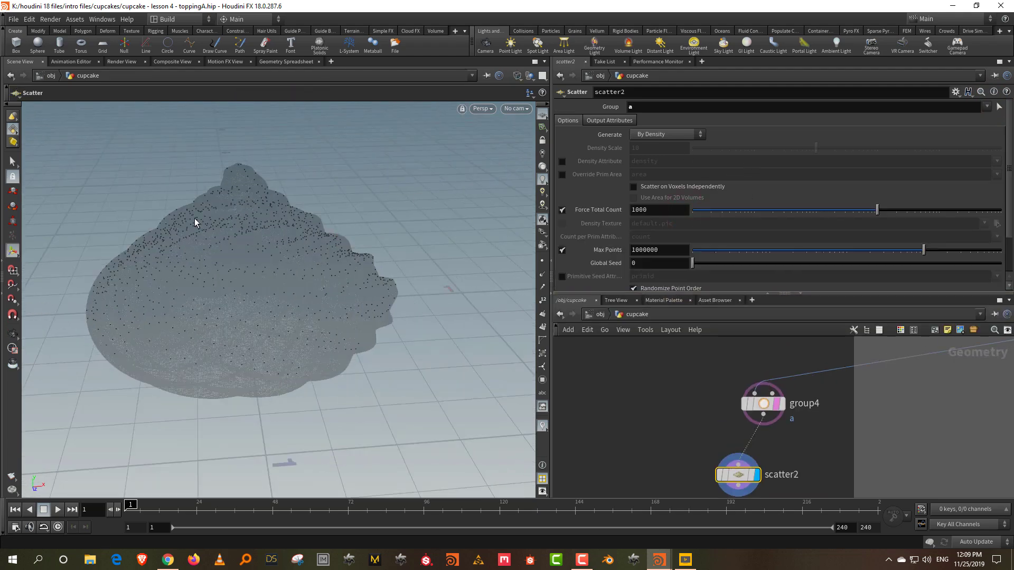
alt+drag(194, 217, 349, 244)
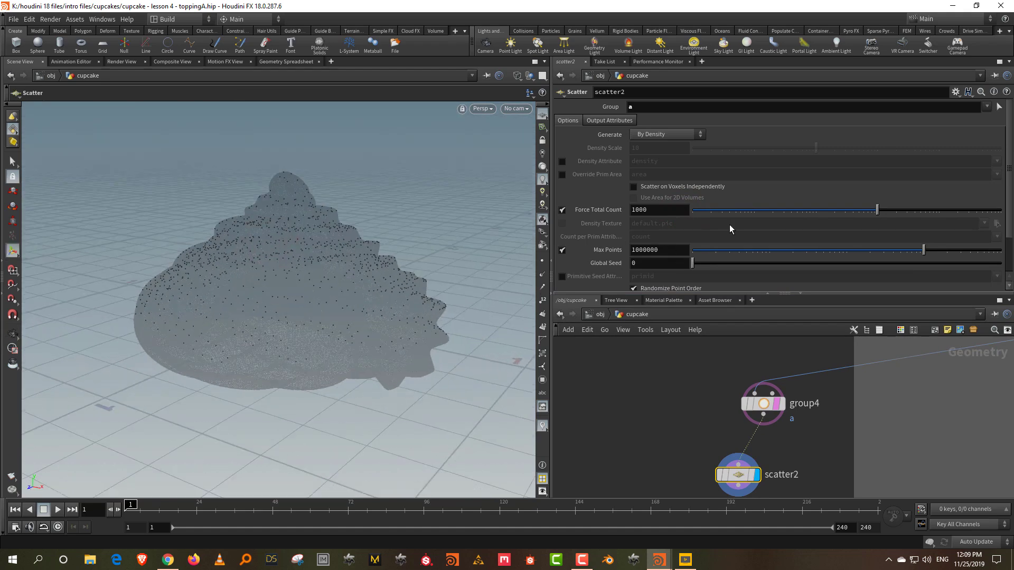
- Set the icing Scatter node's Force Total Count to 1757 and disable Relax Iterations
scroll(730, 228, down, 3)
drag(908, 165, 891, 165)
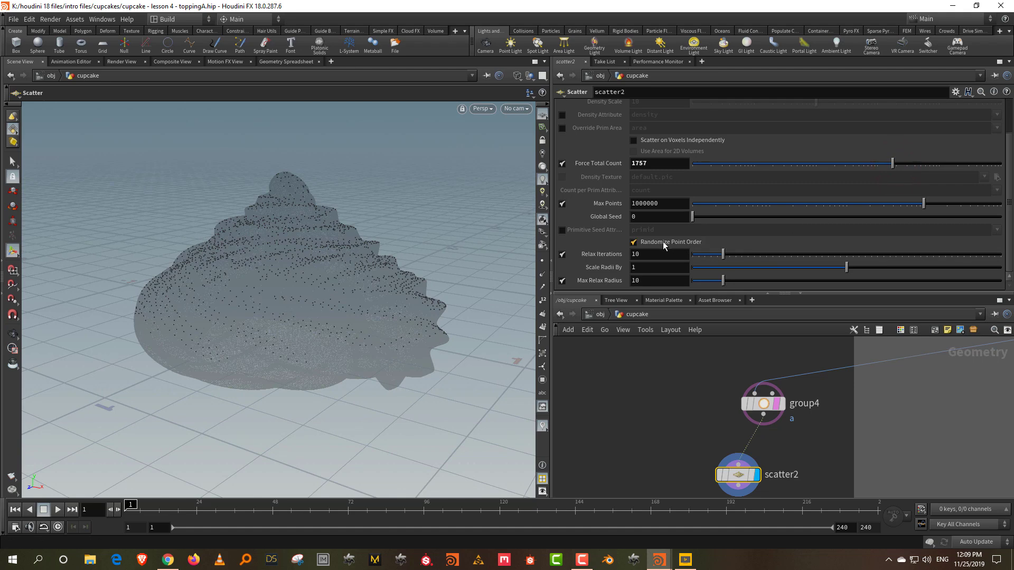
click(562, 254)
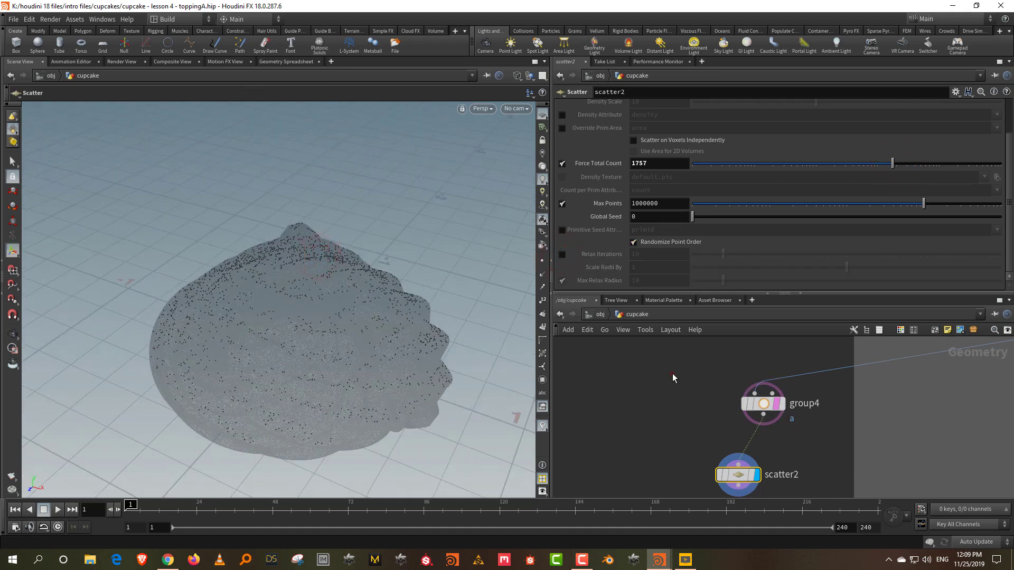
- Set group a's spread angle to 72.2 and show only the scattered points in the viewport
drag(672, 373, 803, 441)
click(806, 438)
drag(779, 260, 815, 267)
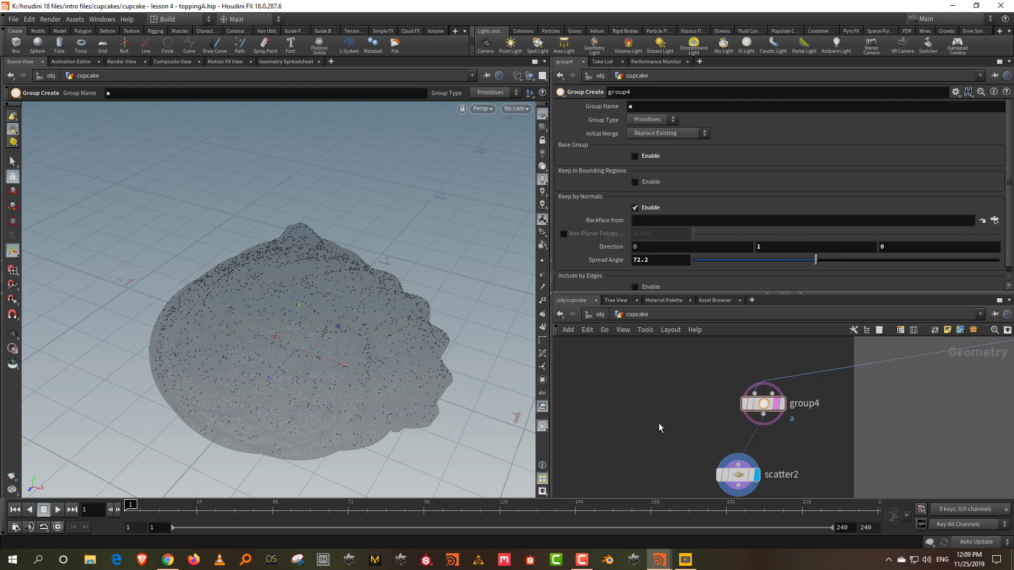
key(Down)
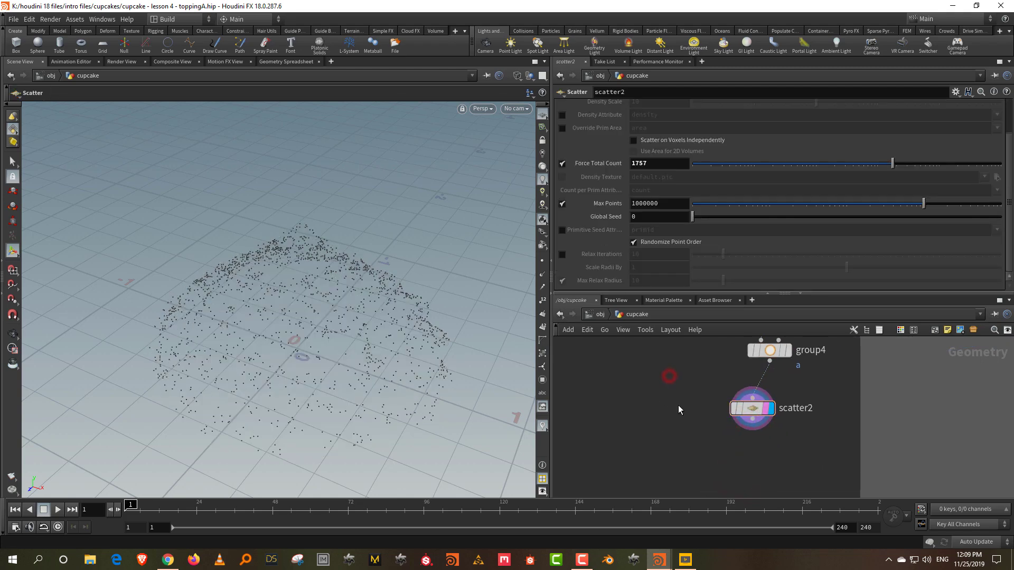
key(Tab)
text(colo)
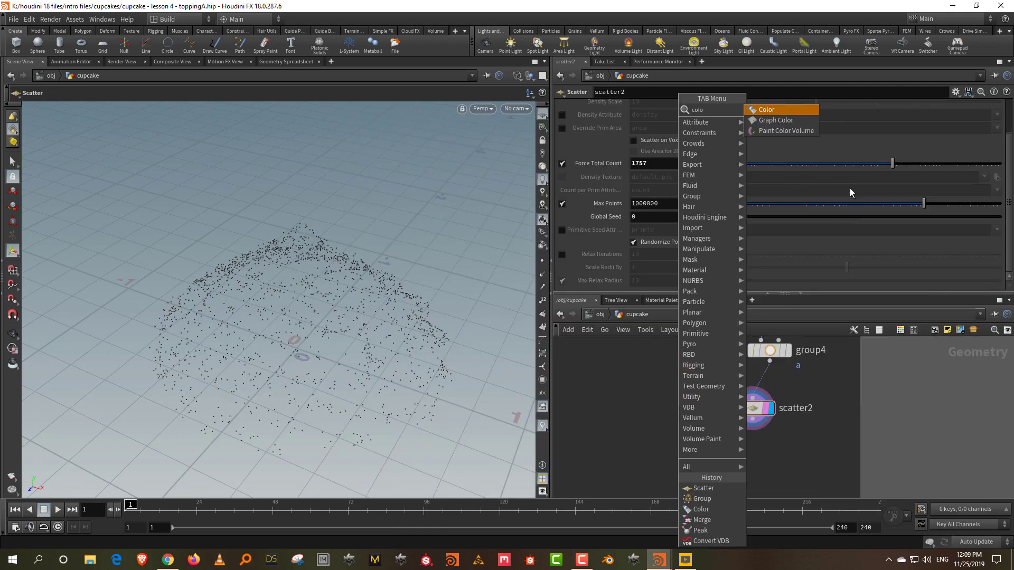
click(812, 109)
click(769, 476)
click(751, 420)
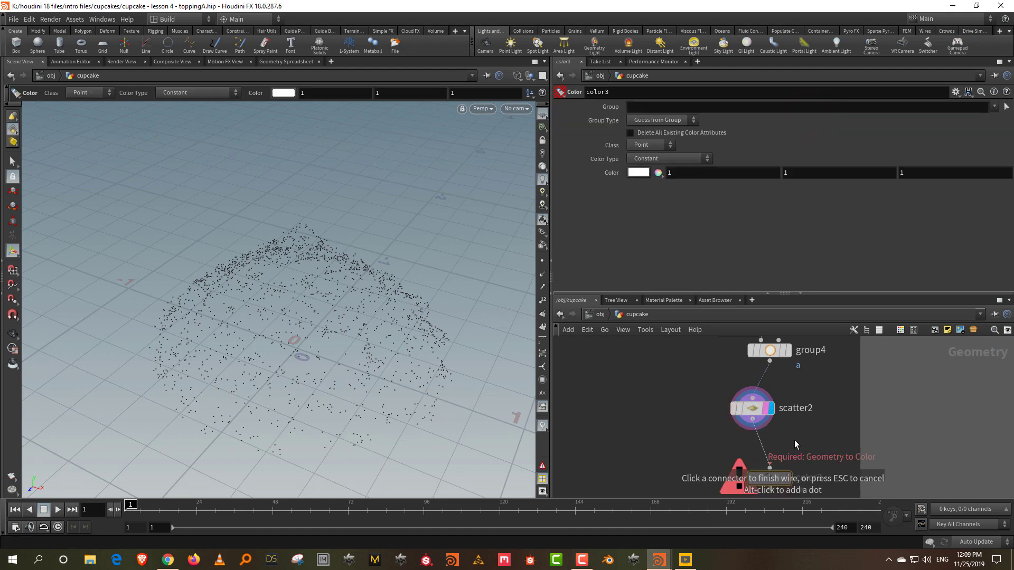
middle_drag(794, 444, 784, 380)
click(760, 412)
key(Delete)
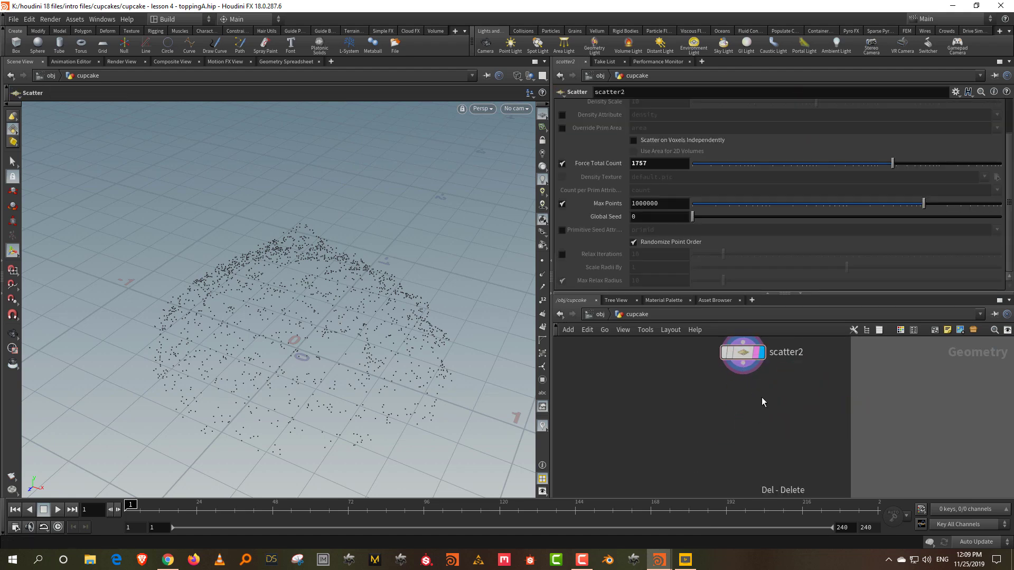
- Try a Color node with the Random color type on the scattered points, and delete it
key(Tab)
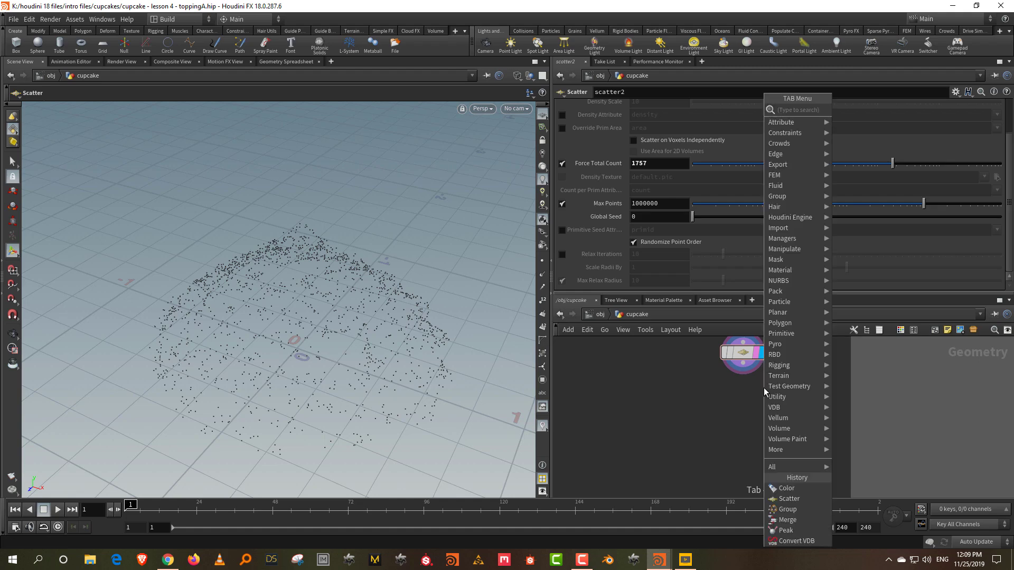
text(colo)
click(880, 110)
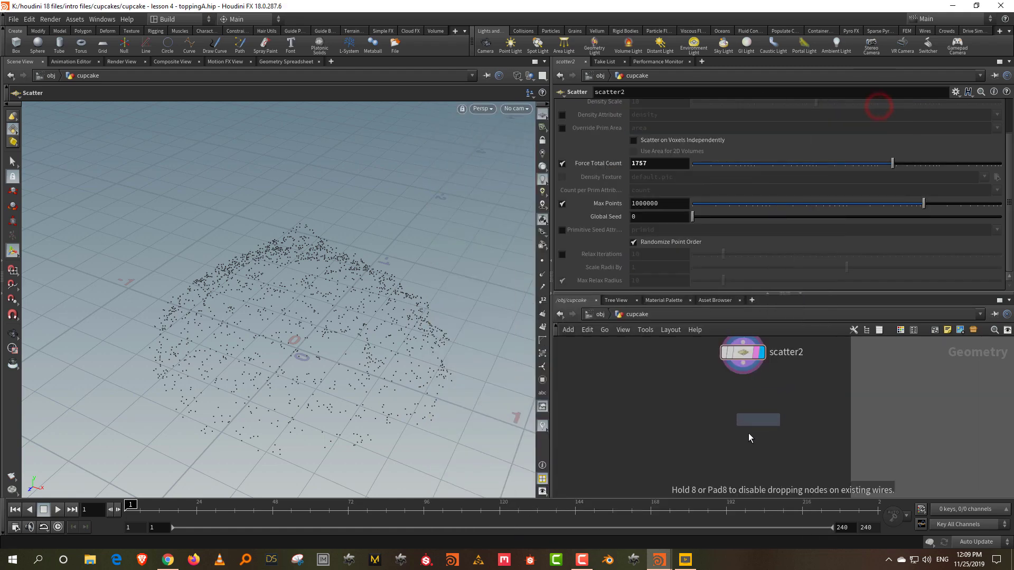
click(749, 432)
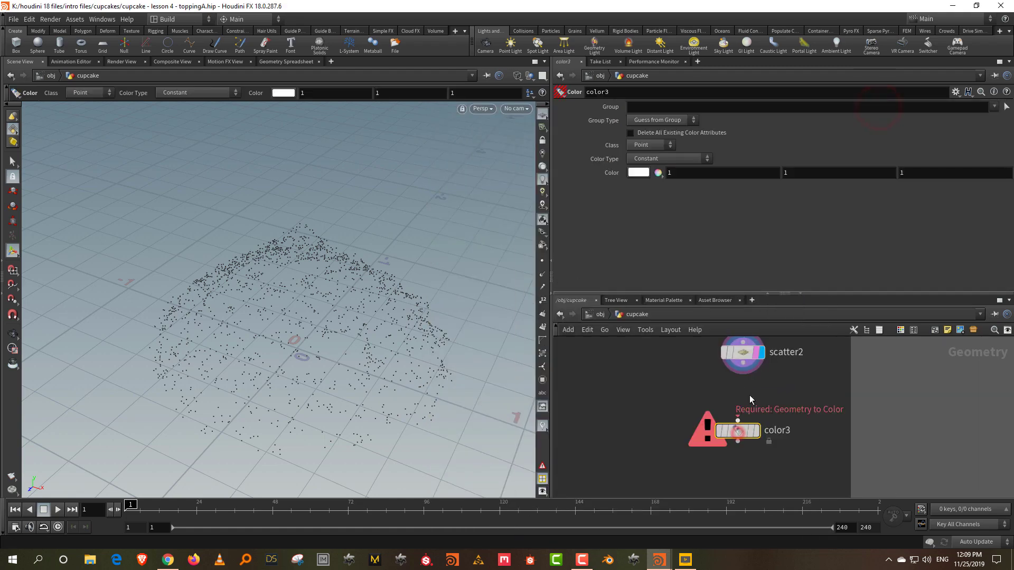
click(752, 431)
click(639, 160)
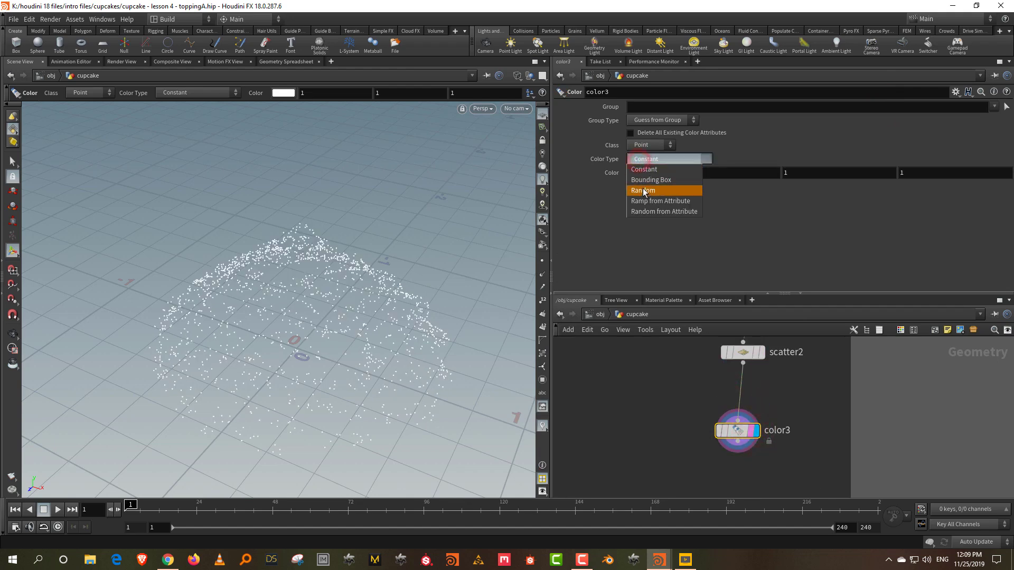
click(655, 191)
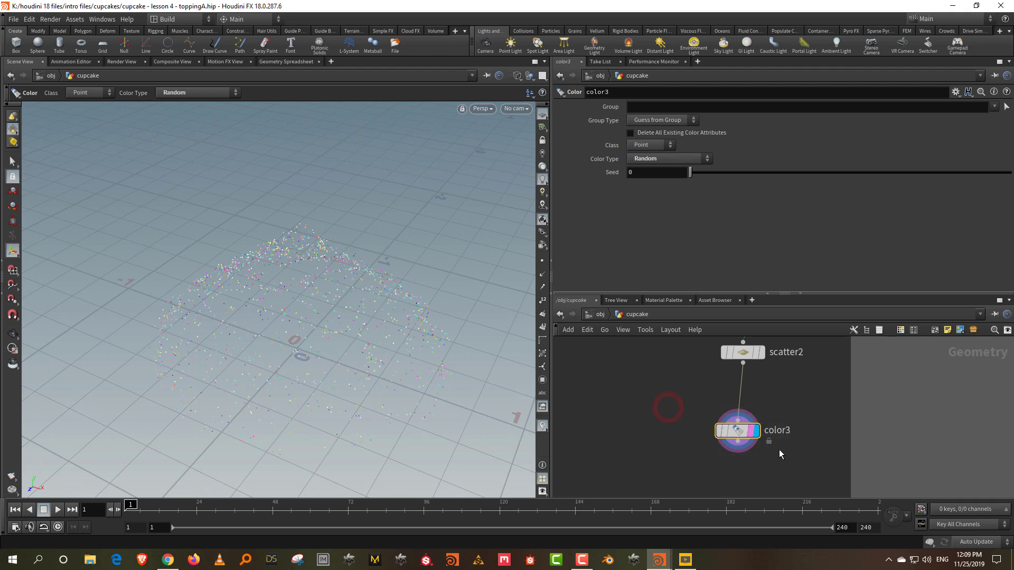
key(Delete)
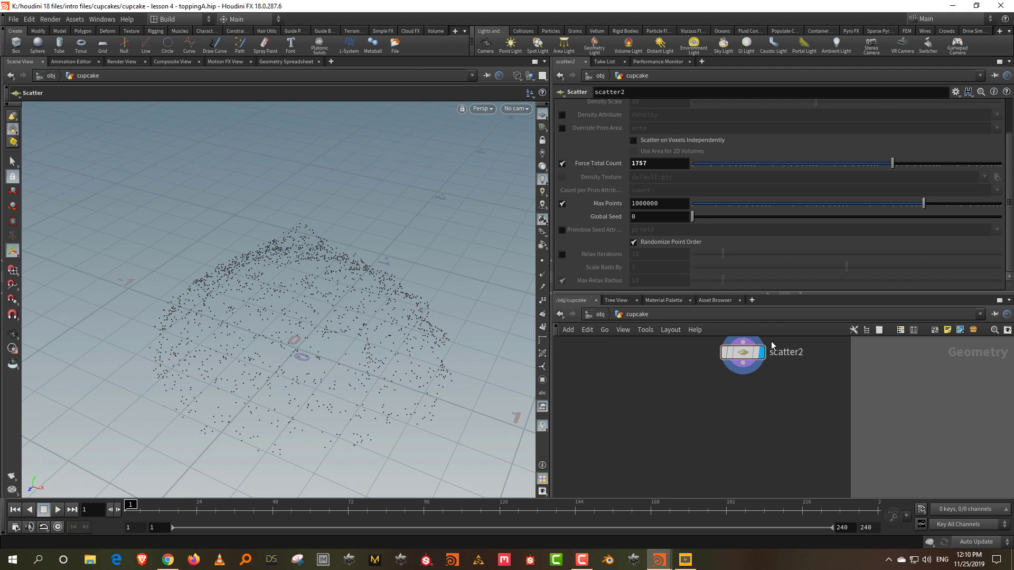
- Add an Attribute Wrangle node below the icing Scatter node, connect it and display its result
click(838, 293)
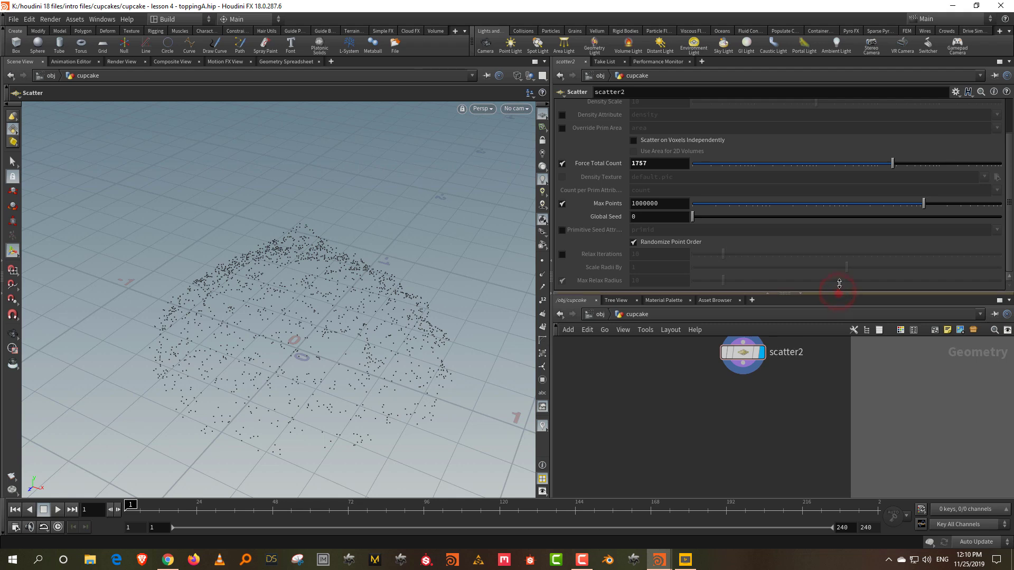
drag(838, 292, 838, 256)
click(734, 365)
key(Tab)
text(copy)
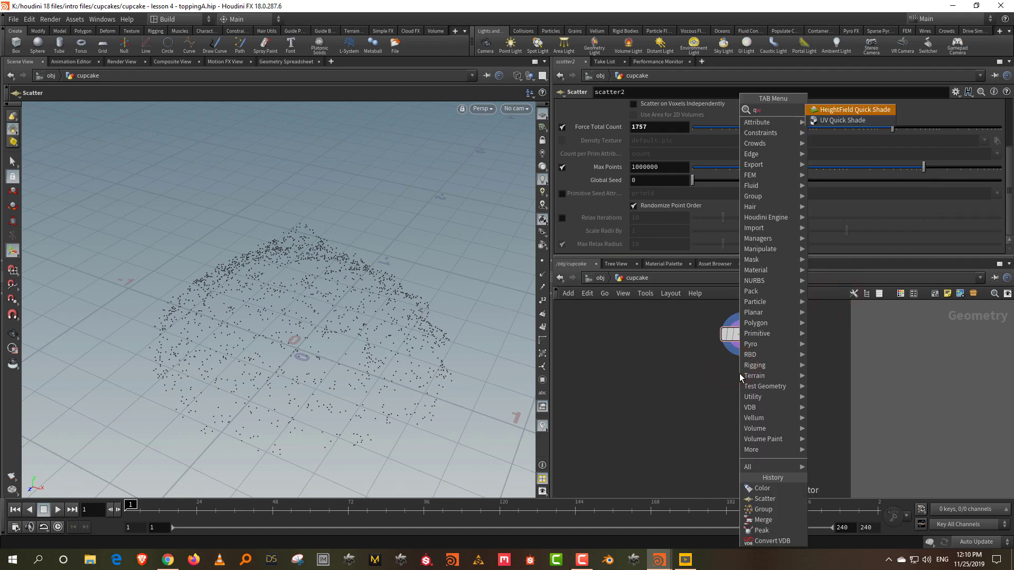
click(838, 106)
click(744, 426)
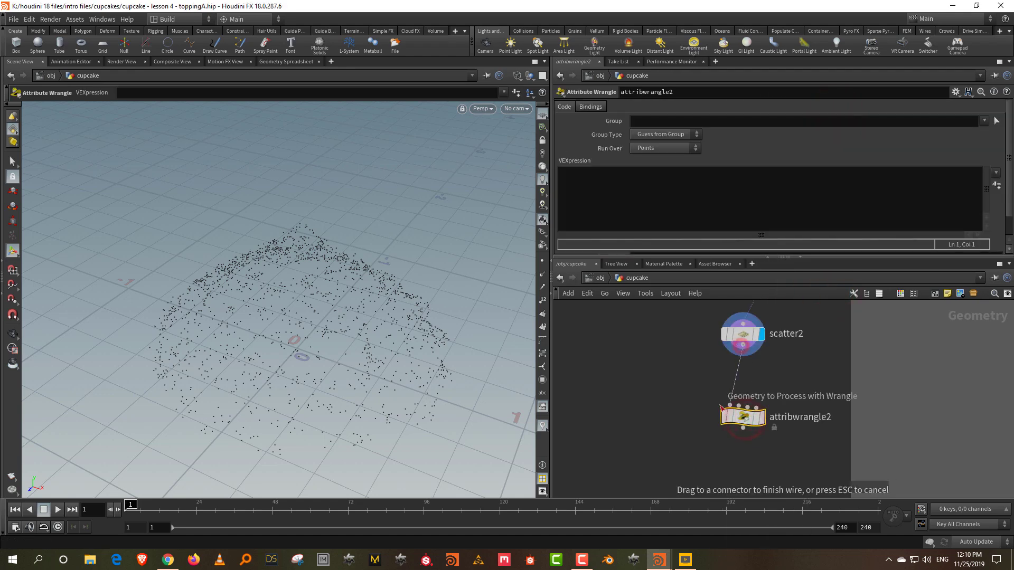
click(636, 190)
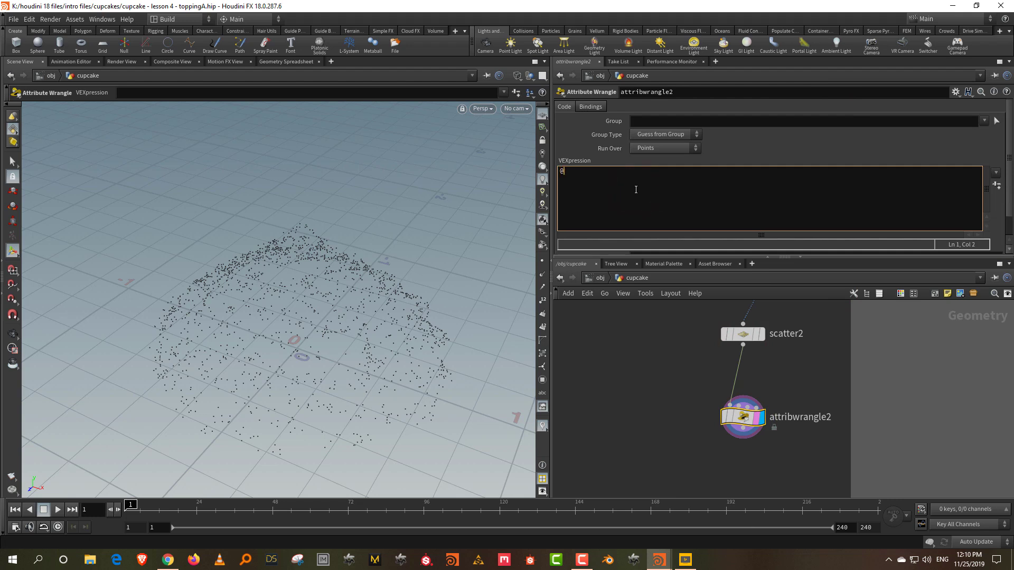
text(@Cd = rand)
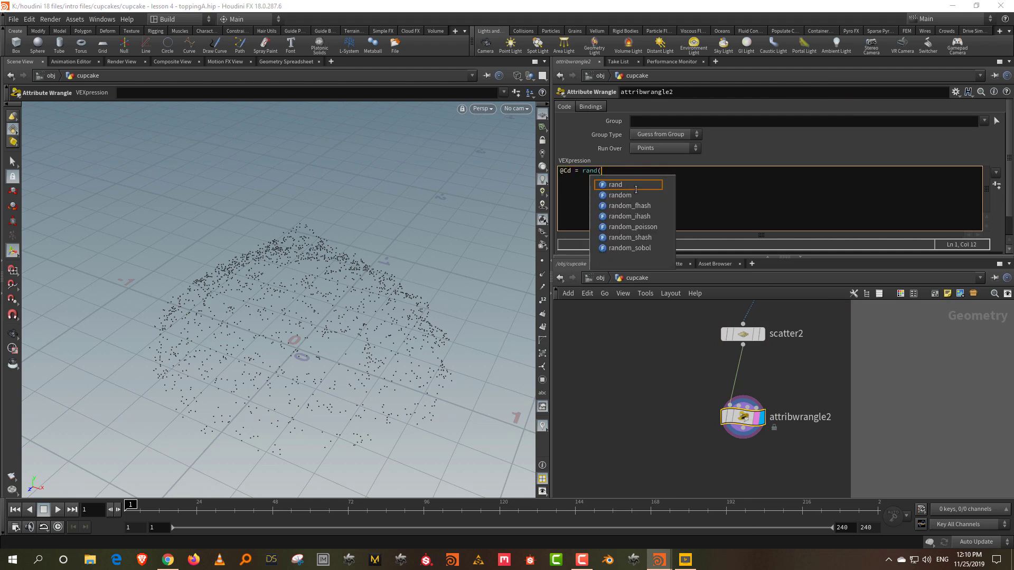
text((@ptnum);)
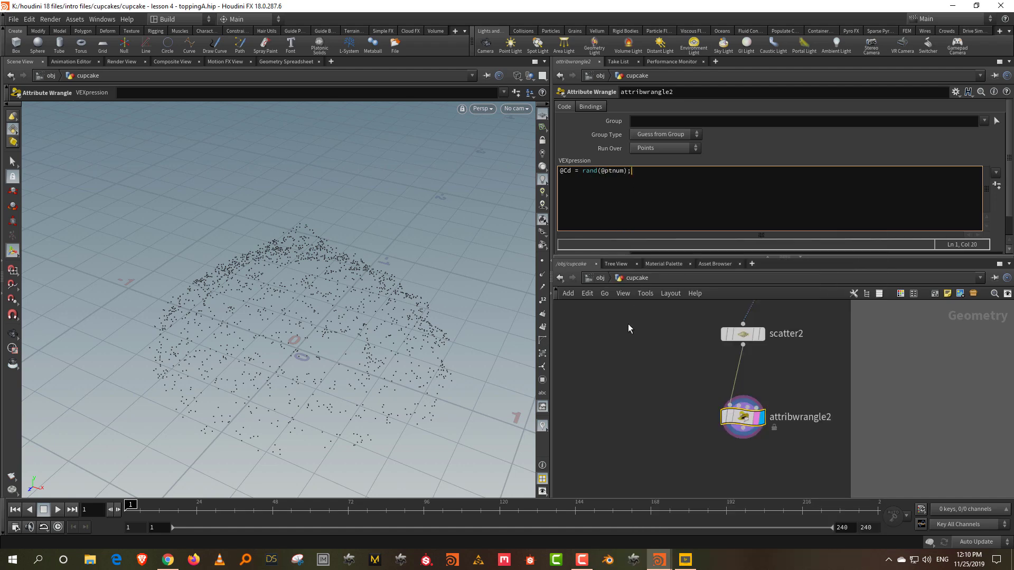
click(636, 368)
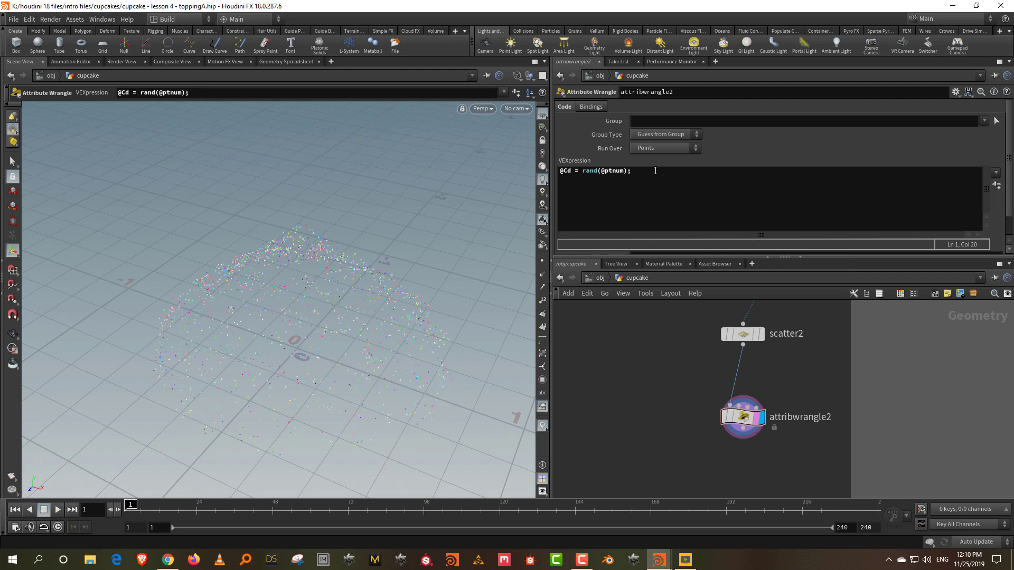
click(581, 171)
text(0.)
drag(589, 170, 661, 170)
key(ctrl+c)
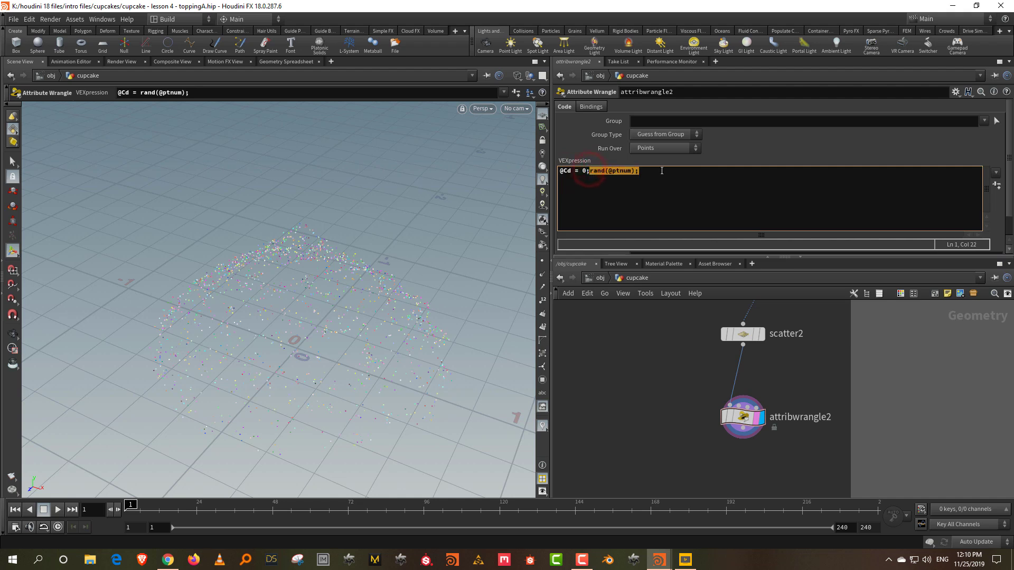
key(BackSpace)
key(ctrl+v)
click(611, 436)
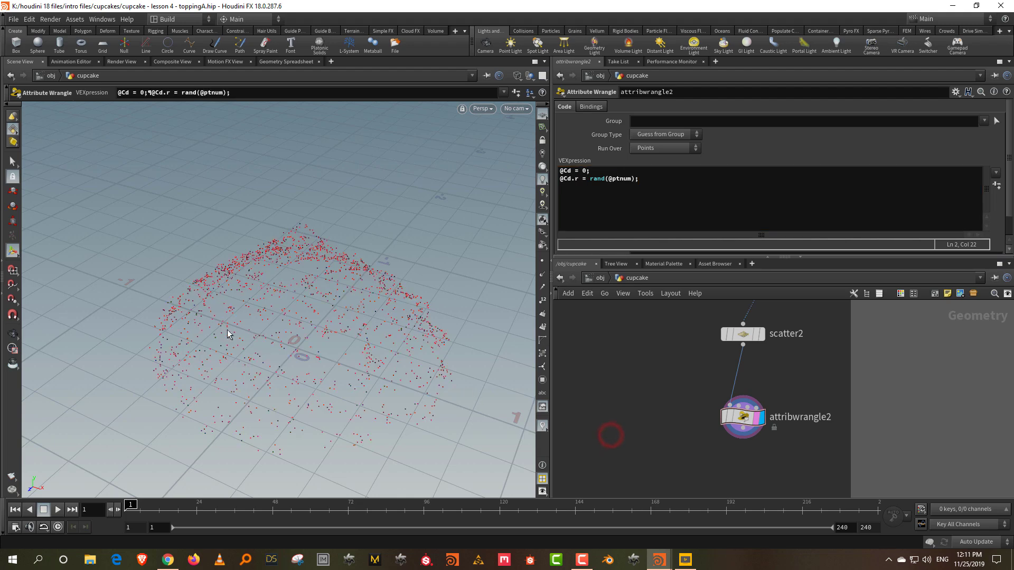
click(655, 188)
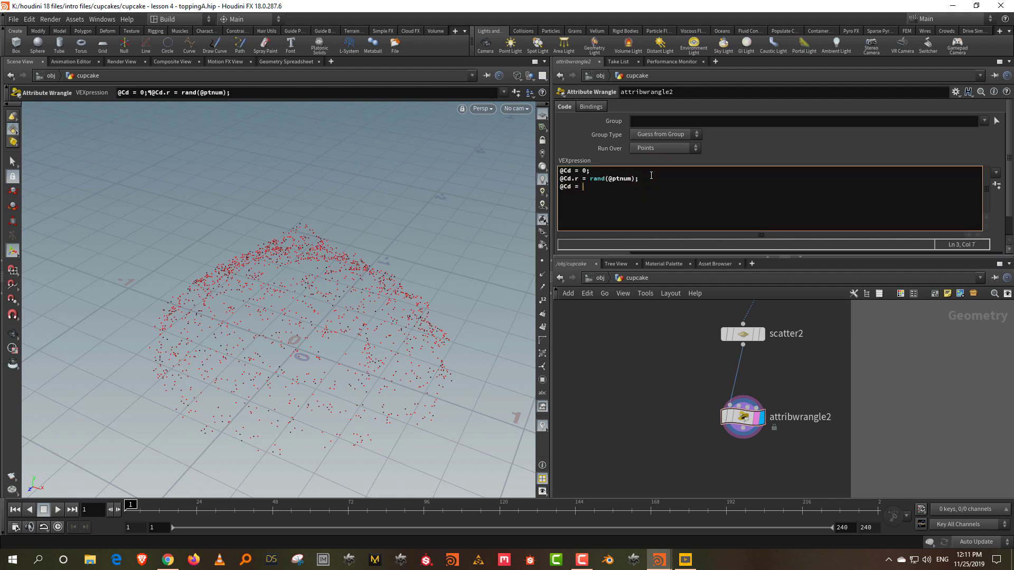
text(@Cd = @Cd.r;)
click(645, 342)
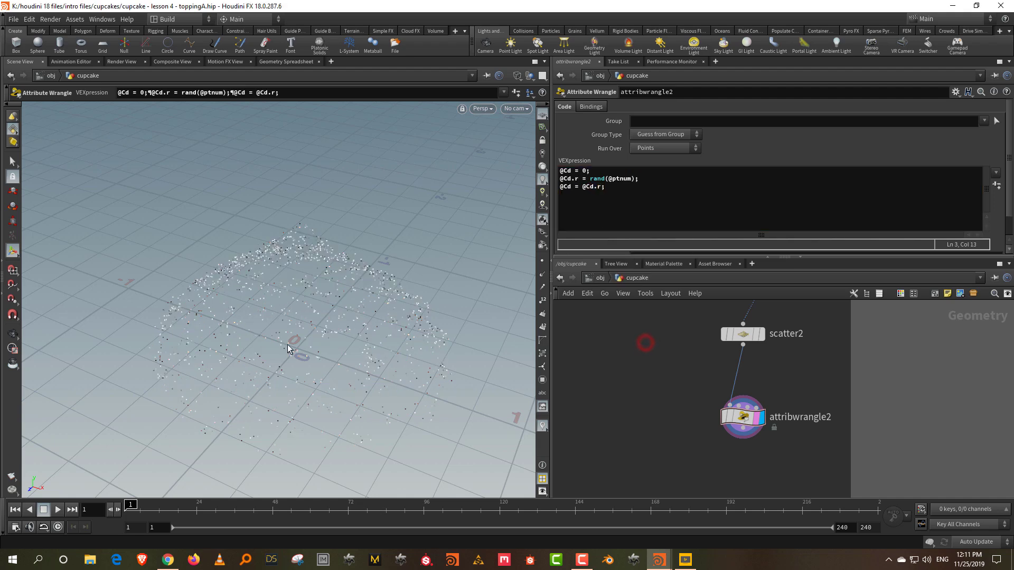
- Add a Color node below the wrangle, display it, and set it to Ramp from Attribute using Cd
key(Tab)
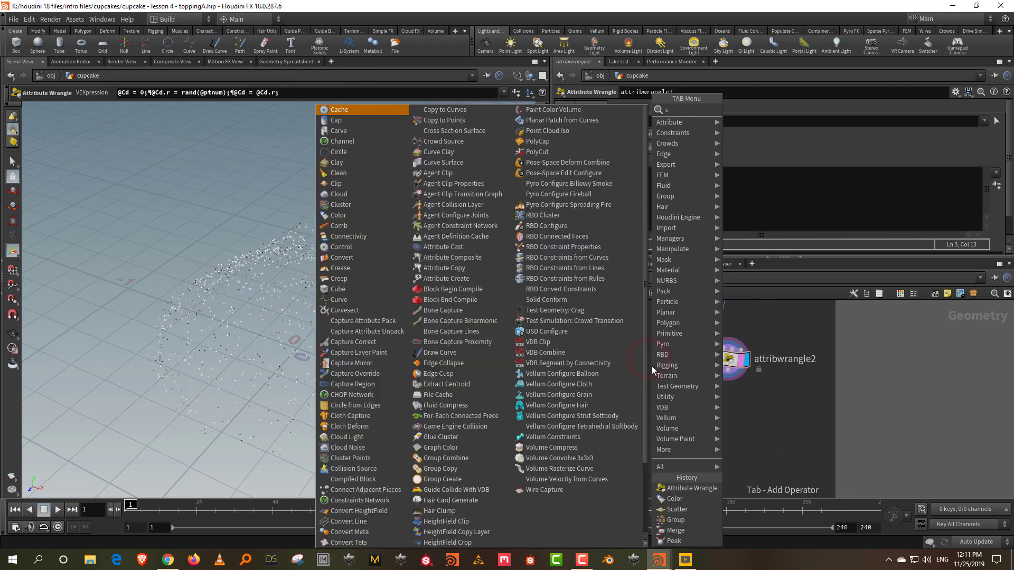
text(colo)
click(786, 112)
click(729, 437)
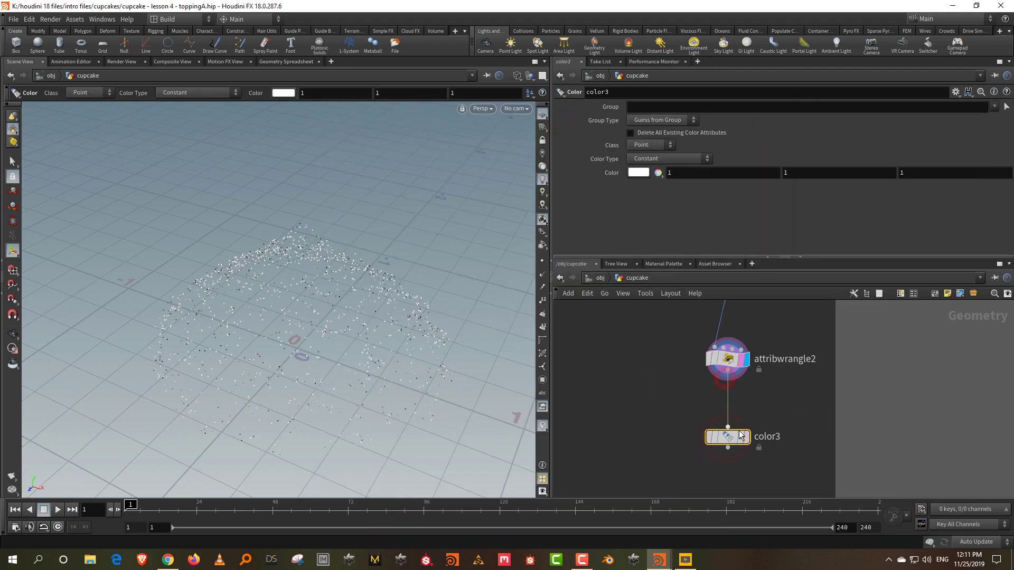
click(668, 159)
click(660, 199)
click(661, 173)
key(Return)
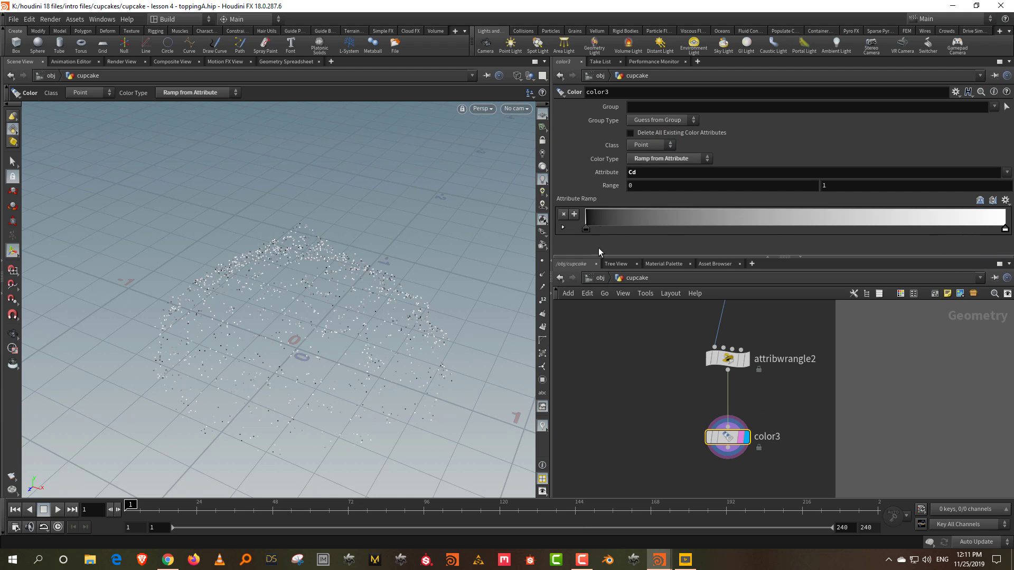
- Expand the attribute ramp's point settings and set the interpolation to Constant
drag(606, 256, 606, 310)
click(562, 227)
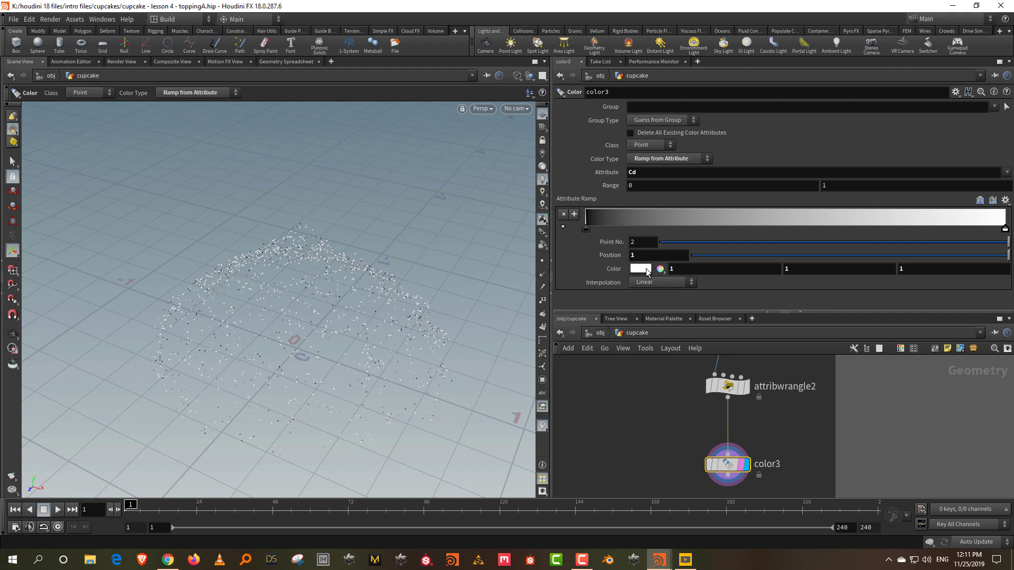
click(643, 283)
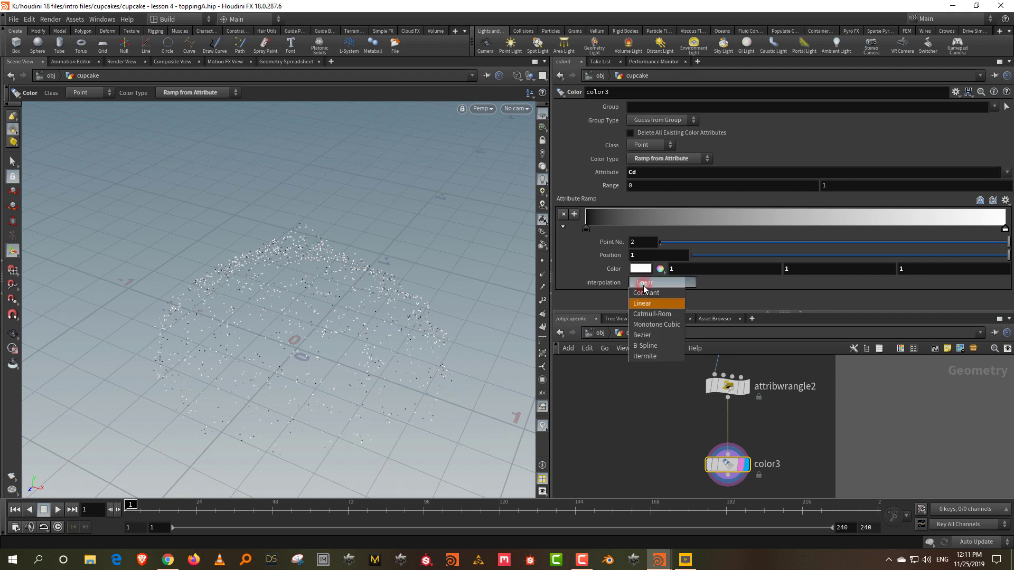
click(645, 294)
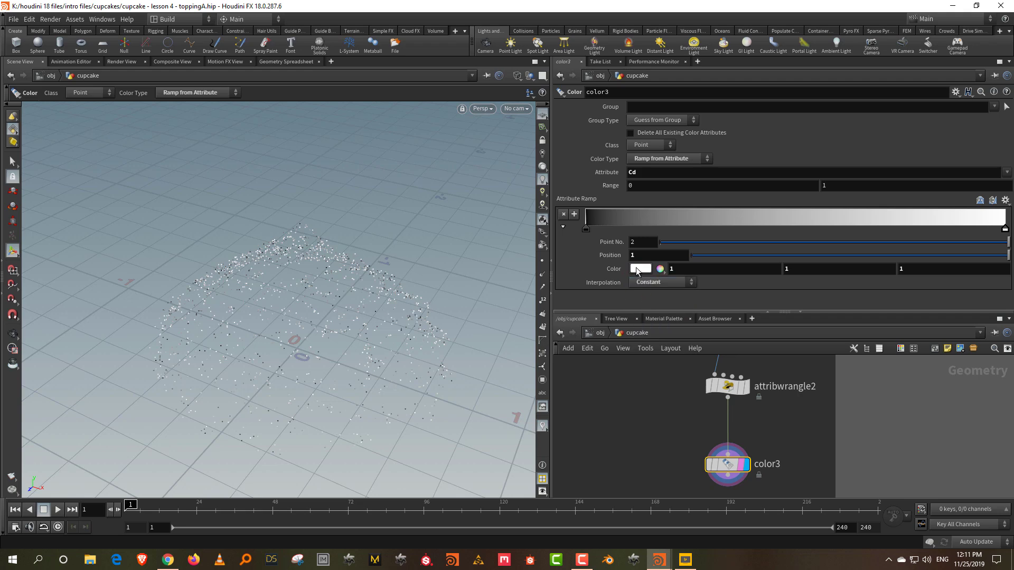
- Move the ramp's white point toward the black end and add two more points in the white area
click(587, 228)
drag(1007, 231, 699, 229)
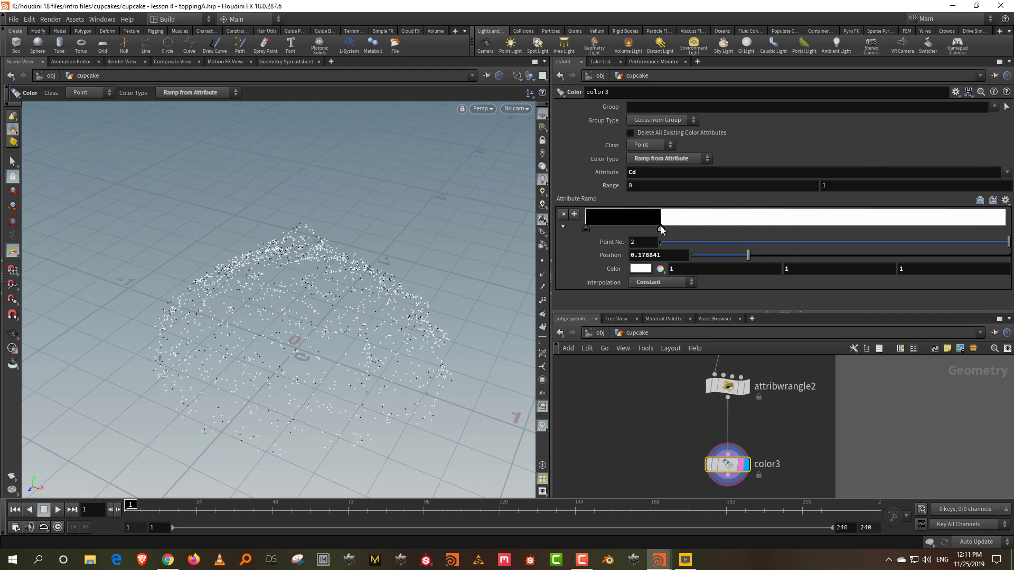
click(814, 222)
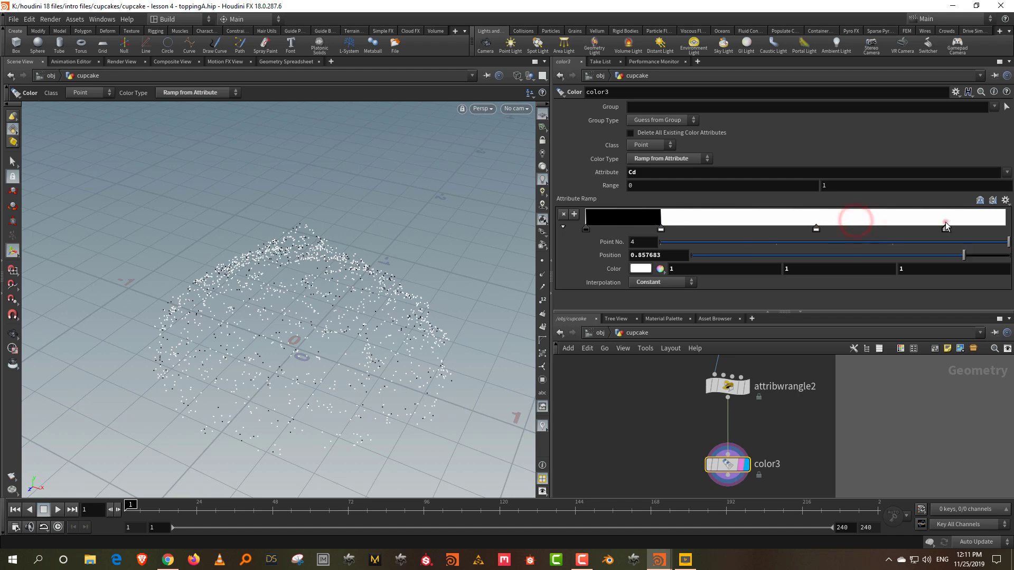
- Color the four ramp points magenta, green, blue and yellow, and spread them into similarly wide bands
click(586, 229)
click(640, 270)
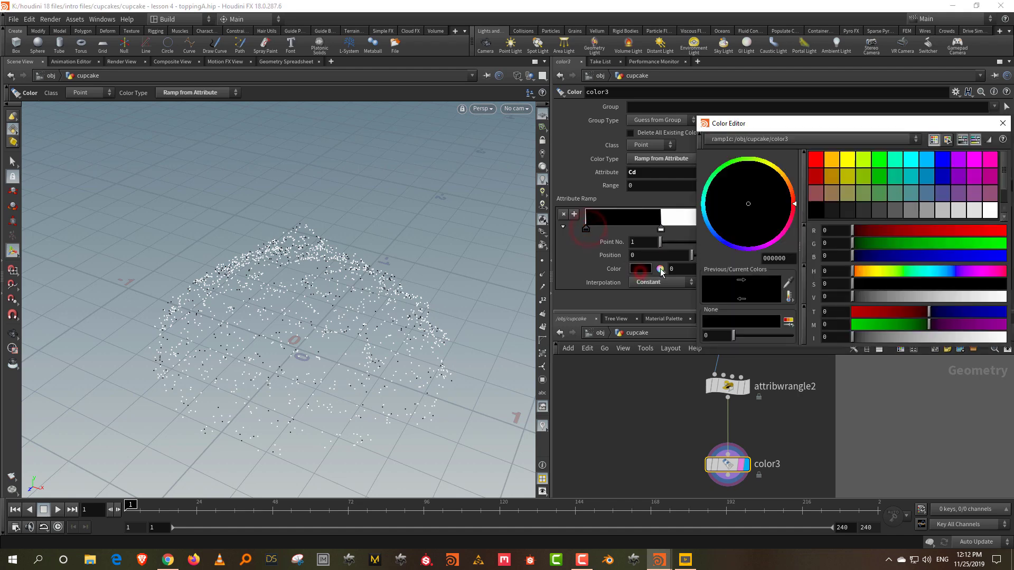
click(990, 284)
click(997, 296)
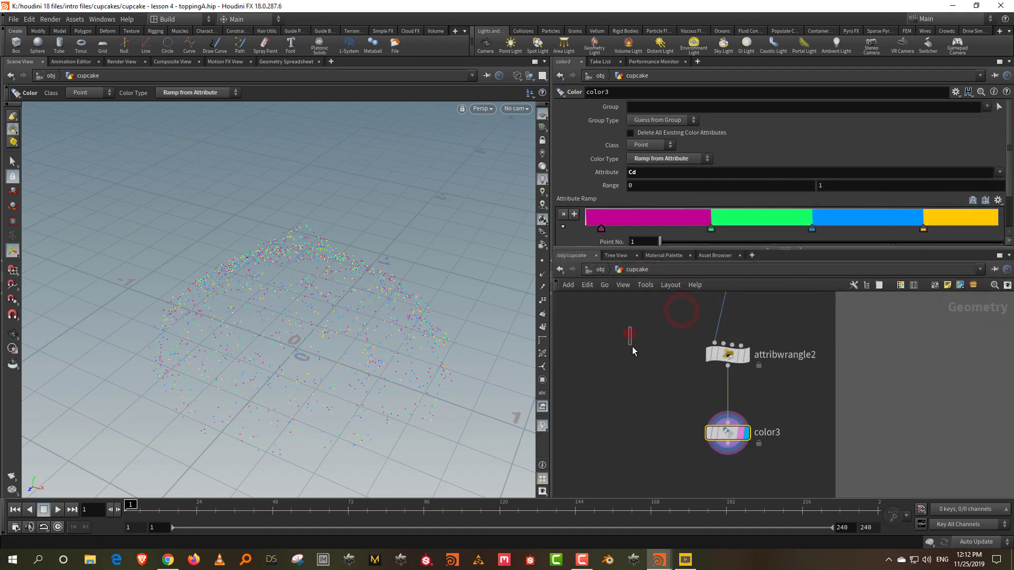
- Add a Sphere node beside the Color node and a Copy to Points node below both
key(Tab)
text(sp)
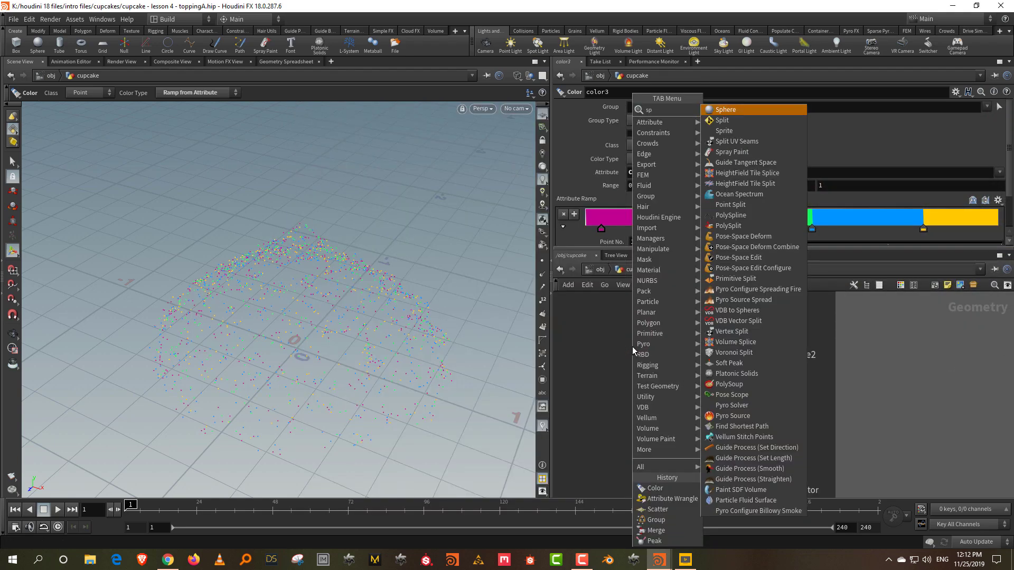
click(746, 110)
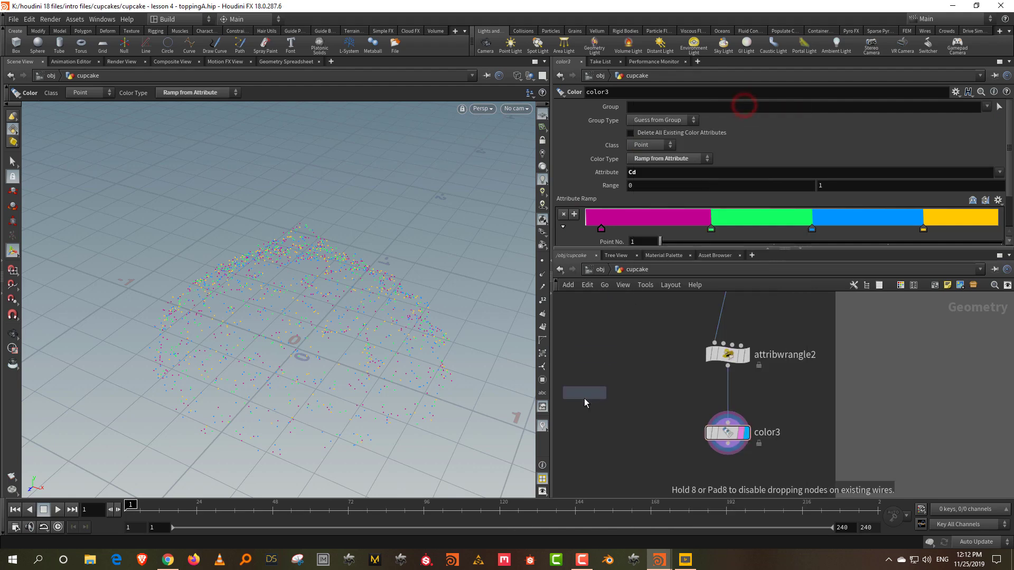
click(585, 396)
key(Tab)
text(cop)
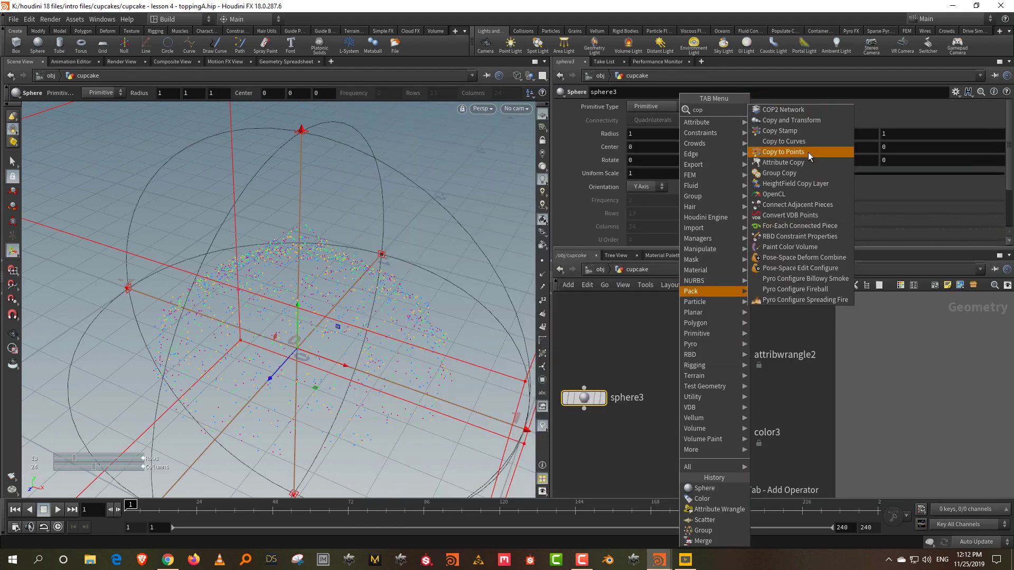
click(784, 152)
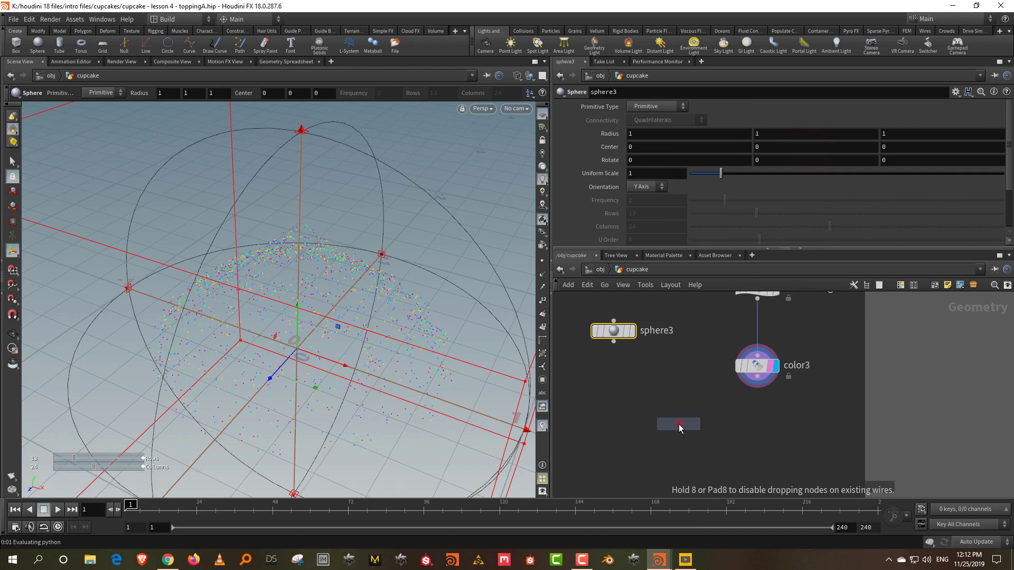
click(679, 424)
- Set the new sphere's radius to 0.1 on all axes and its uniform scale to 0.13
drag(599, 313, 601, 314)
mouse_move(620, 134)
middle_down()
mouse_move(567, 135)
mouse_move(615, 135)
middle_up()
drag(720, 173, 695, 176)
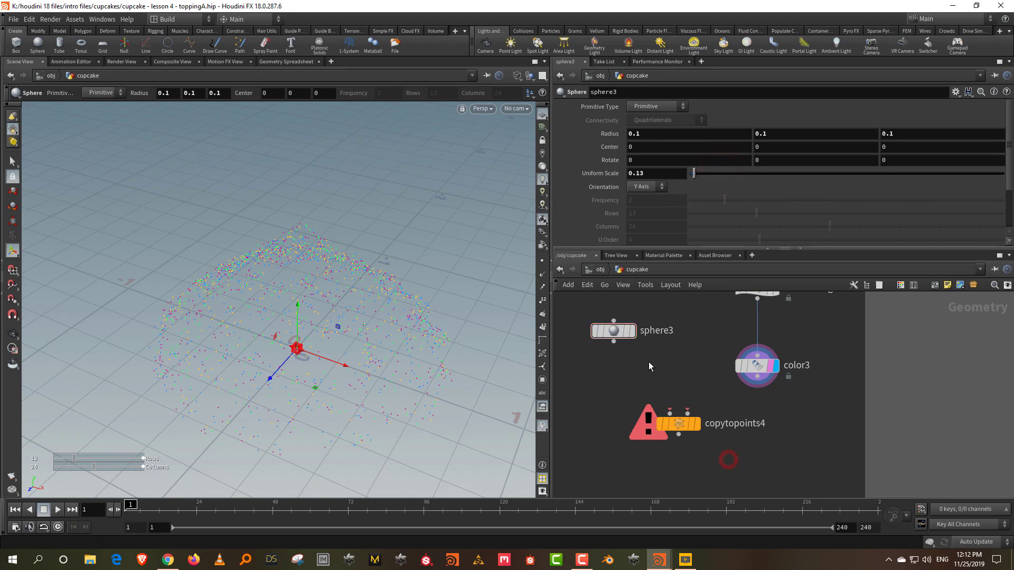
- Connect the sphere and the colored points to the Copy to Points node, and display the copies in shaded view
click(614, 342)
click(670, 407)
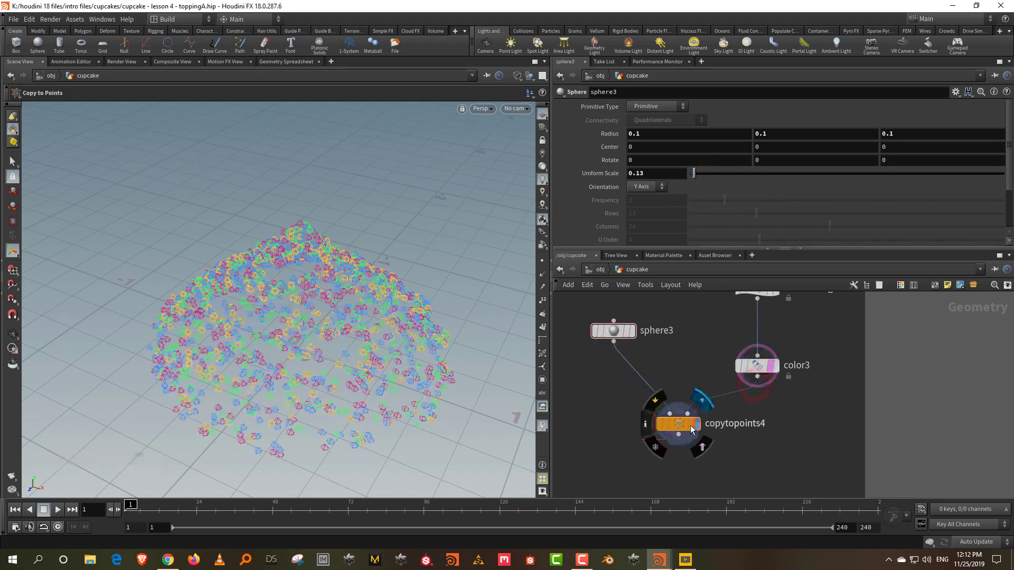
click(685, 443)
key(shift+w)
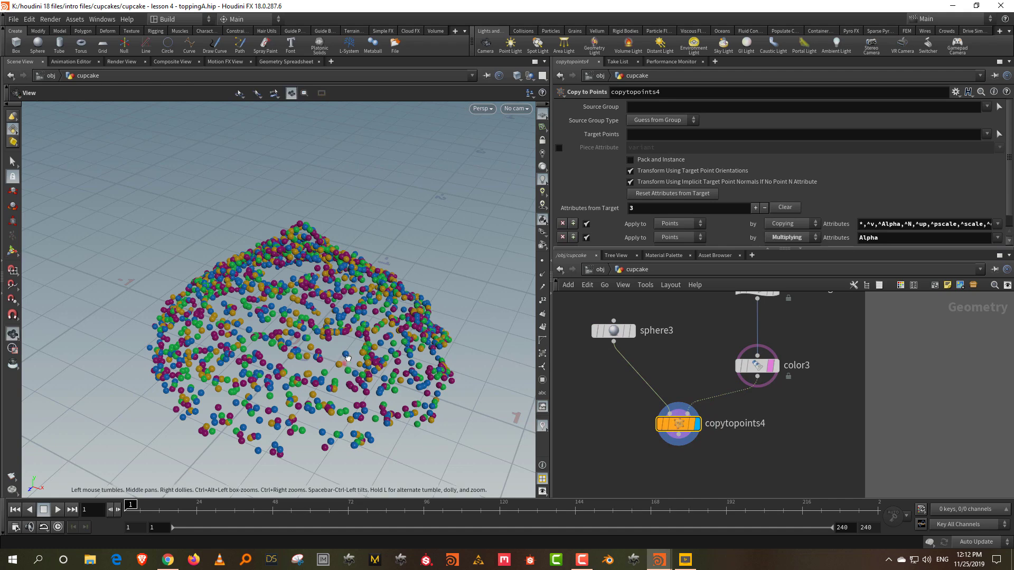
alt+drag(339, 364, 353, 354)
- Set the topping sphere's uniform scale to 0.05
click(613, 331)
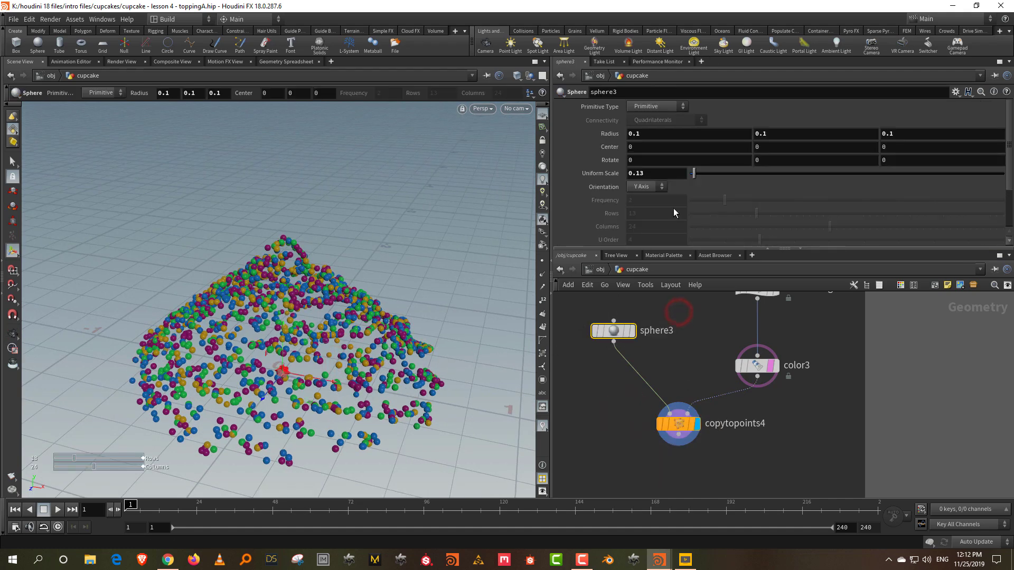
drag(722, 174, 693, 174)
middle_drag(839, 363, 797, 433)
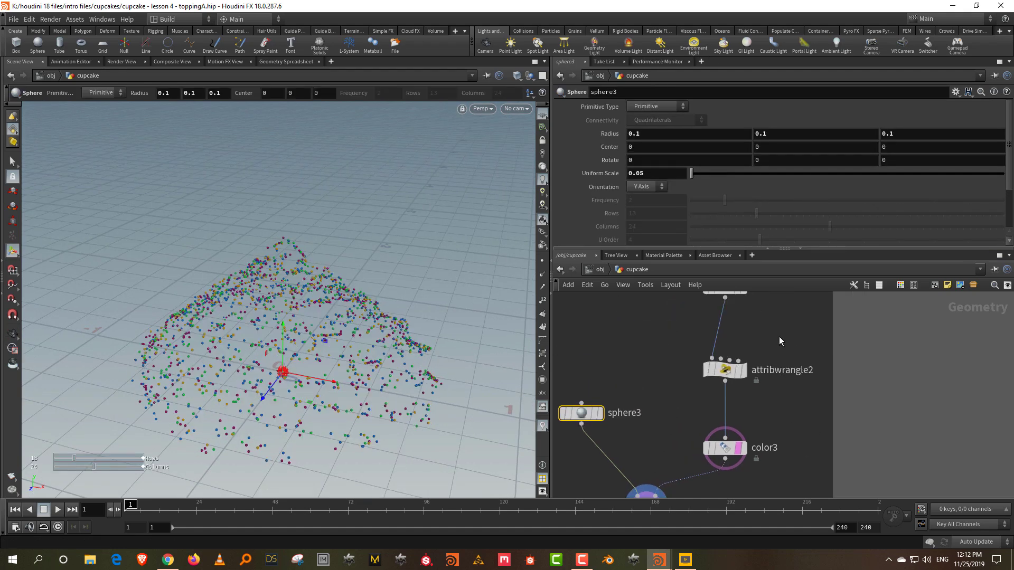
- Set the spread angle of the upward-facing group4 selection to 50.1
middle_drag(778, 337, 756, 378)
drag(759, 368, 639, 415)
drag(776, 362, 672, 286)
scroll(851, 179, down, 3)
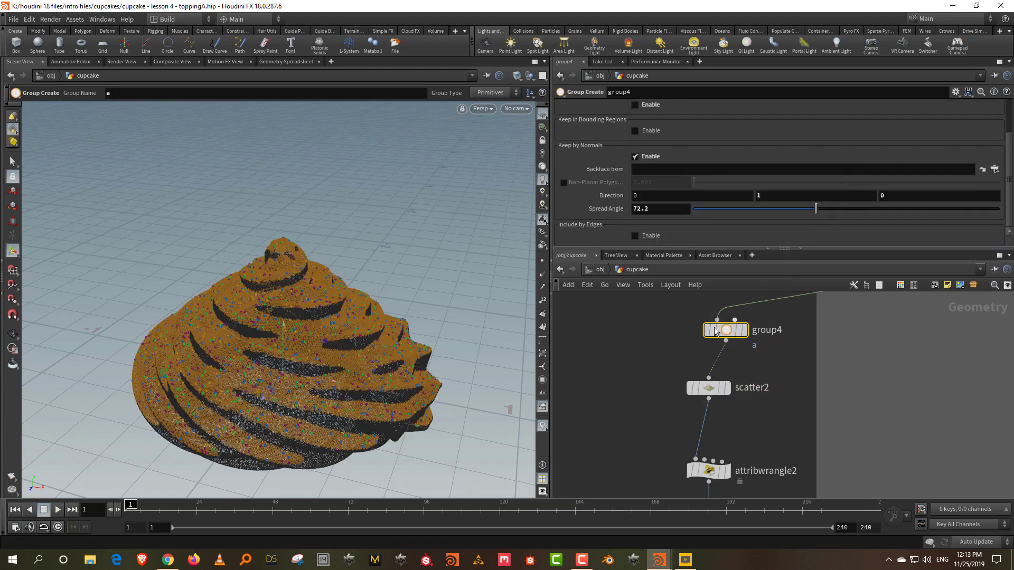
click(609, 344)
drag(793, 214, 779, 214)
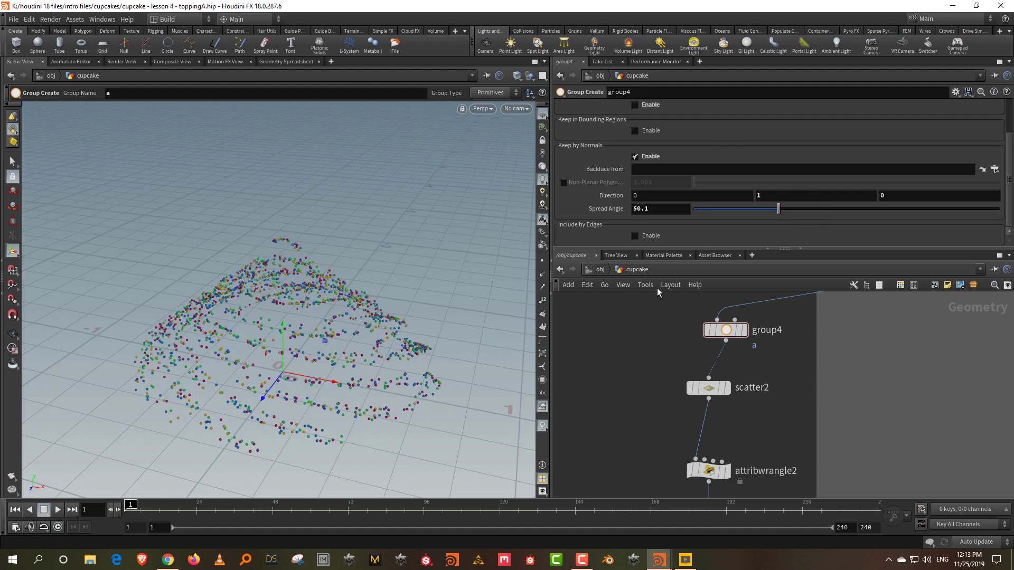
- Enlarge the network area and move copytopoints2 and the icing nodes below it down, making room under convertvdb2
drag(683, 250, 682, 163)
key(h)
drag(775, 291, 929, 494)
drag(858, 352, 875, 361)
middle_drag(772, 375, 726, 464)
scroll(739, 359, up, 2)
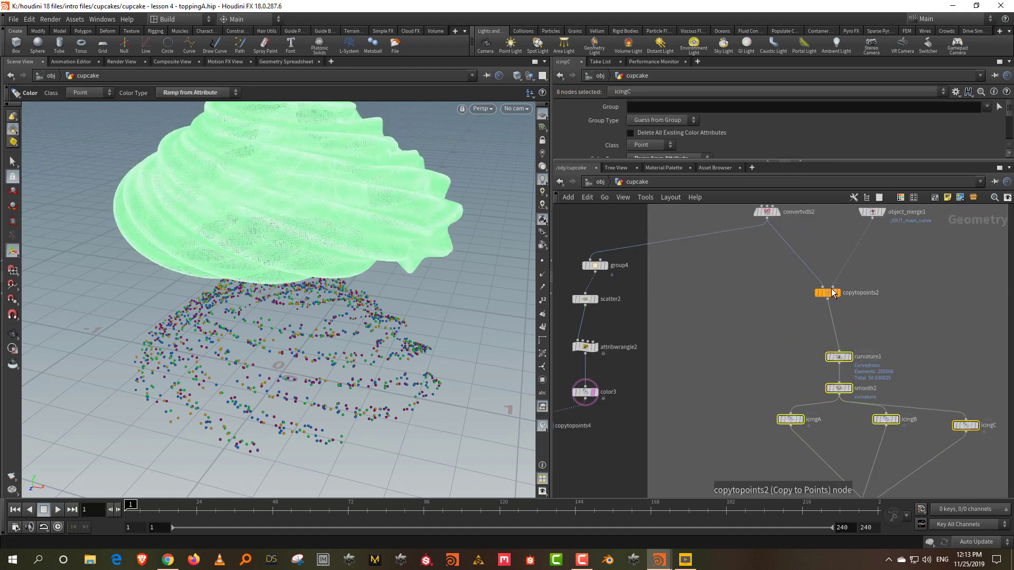
drag(834, 293, 846, 312)
- Space out the icingA, icingB and icingC nodes and move the nodes below them further down
middle_drag(867, 365, 868, 394)
middle_drag(931, 394, 892, 310)
drag(690, 287, 964, 459)
drag(850, 362, 847, 380)
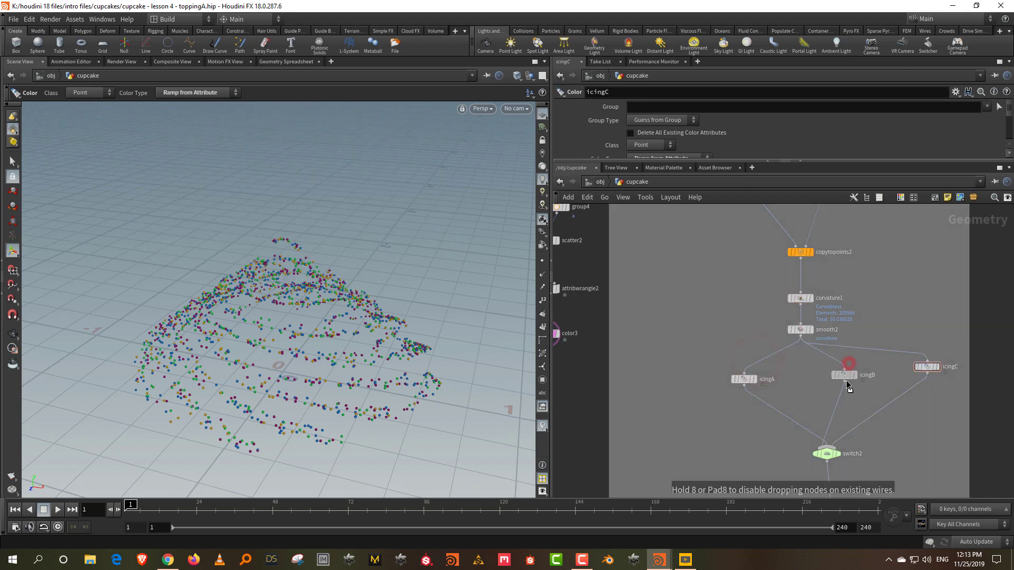
drag(932, 367, 932, 380)
drag(955, 347, 714, 415)
middle_drag(898, 302, 876, 248)
drag(852, 393, 856, 408)
middle_drag(864, 404, 874, 474)
- Shift the topping node chain slightly up beside convertvdb2 and lower copytopoints2 toward curvature1
scroll(762, 428, down, 8)
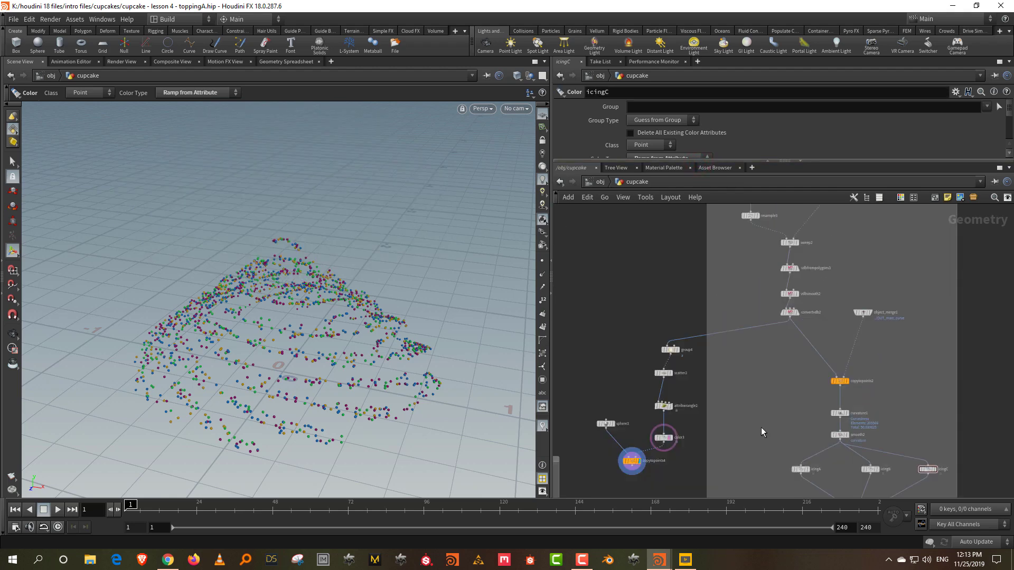
drag(714, 263, 828, 437)
middle_drag(807, 408, 814, 340)
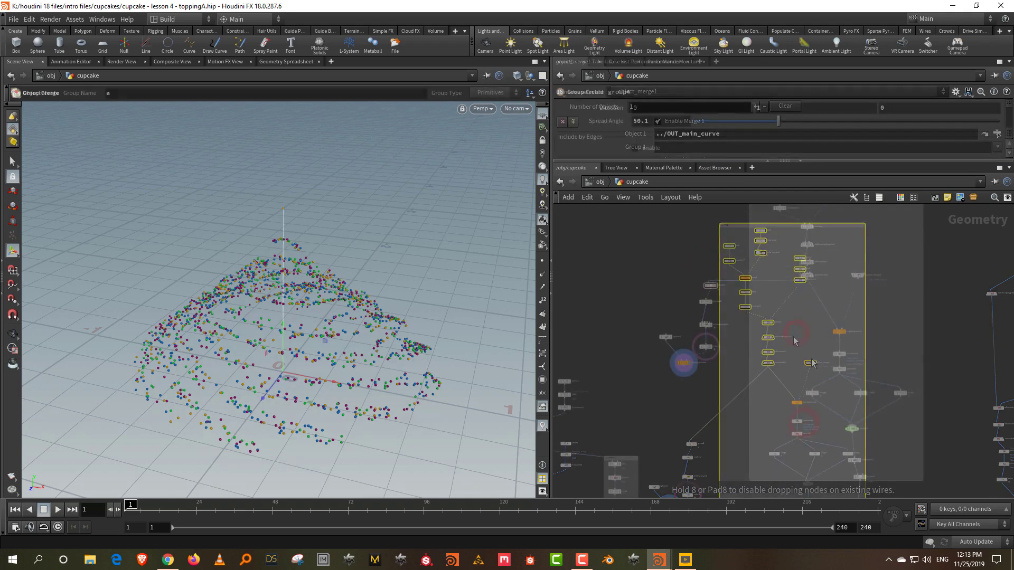
scroll(793, 337, up, 4)
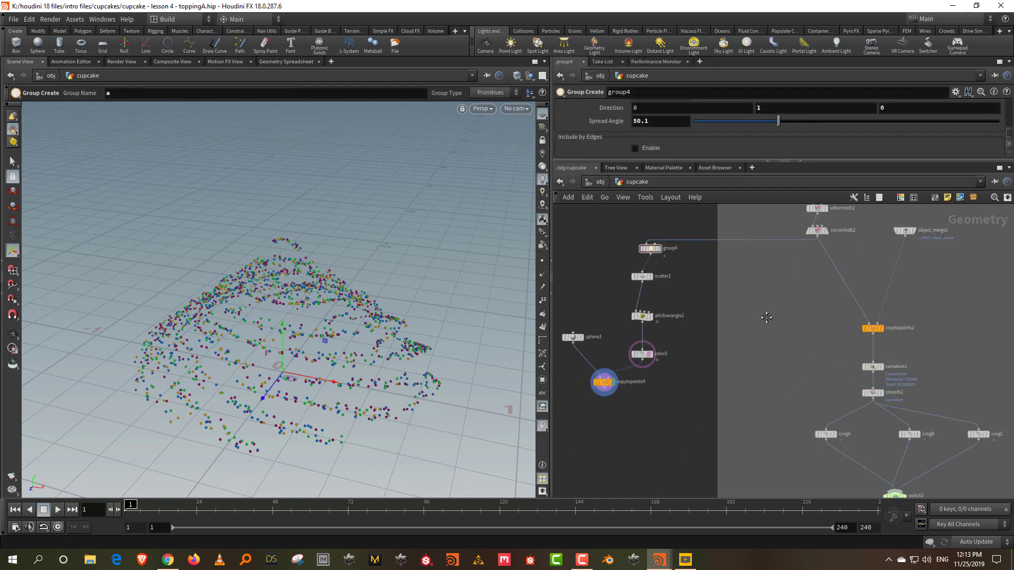
middle_drag(769, 316, 763, 320)
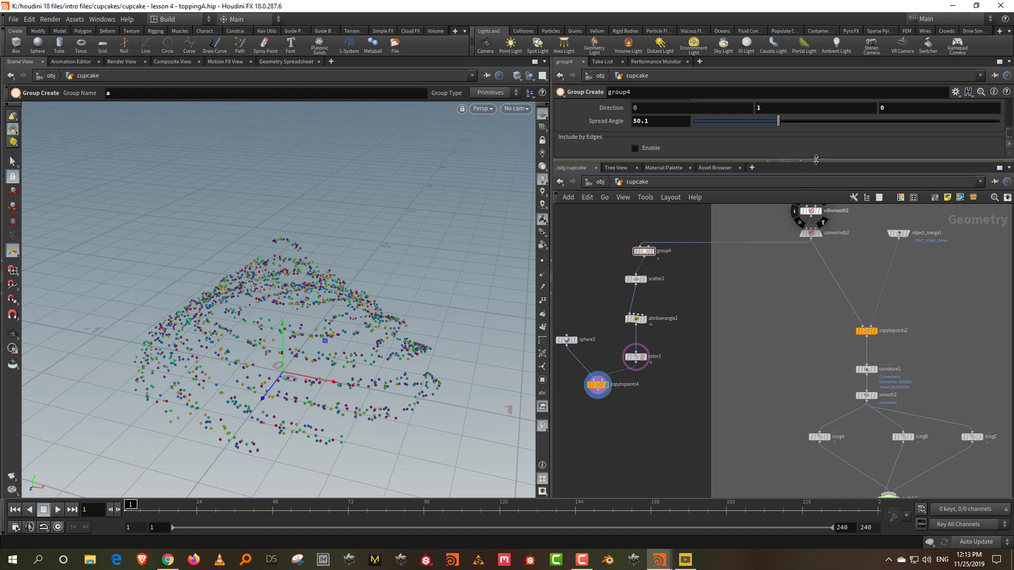
drag(864, 331, 857, 344)
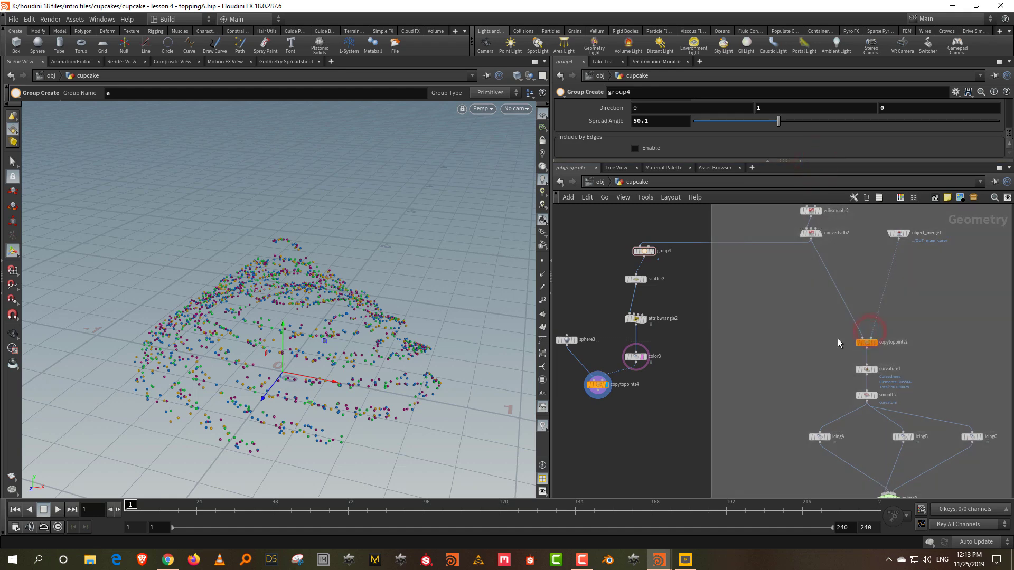
middle_drag(796, 334, 819, 351)
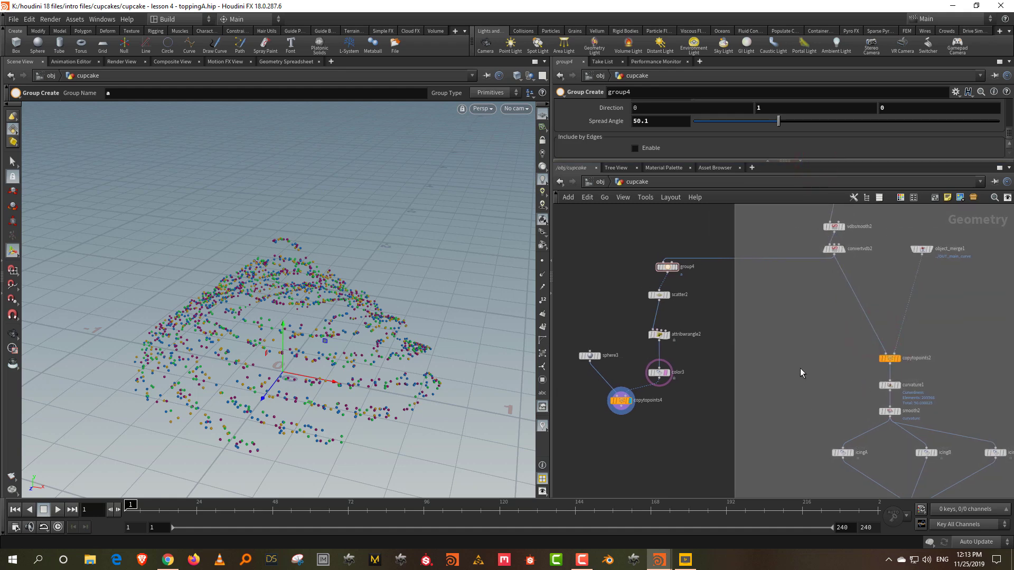
key(Tab)
text(mer)
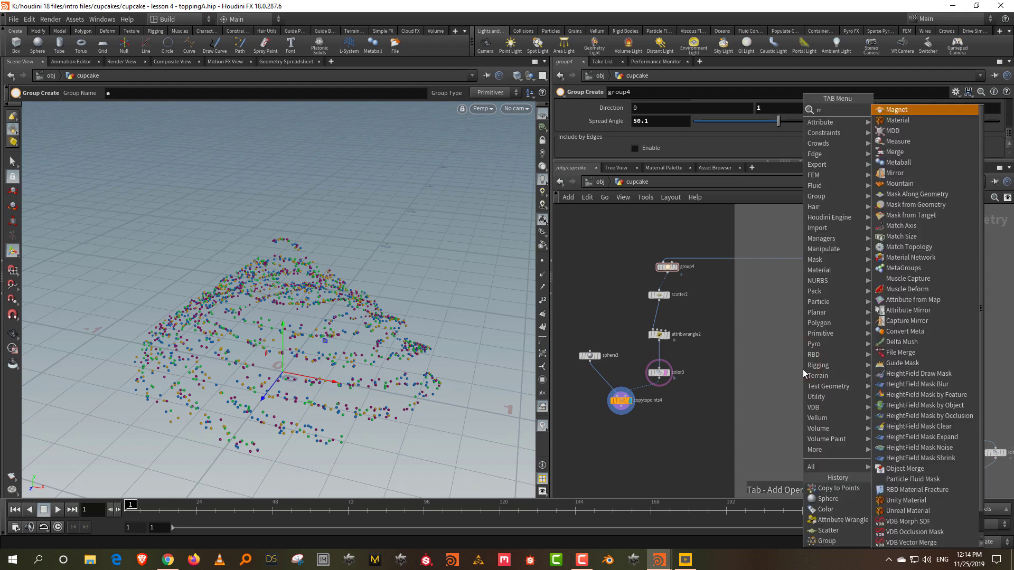
key(Return)
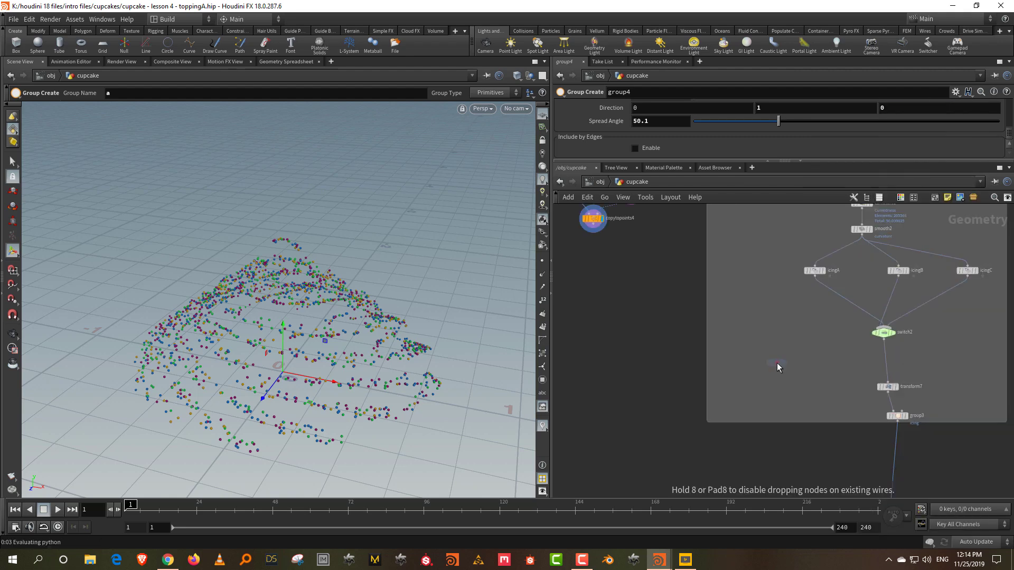
click(777, 363)
key(Delete)
mouse_move(795, 336)
middle_down()
mouse_move(795, 389)
mouse_move(885, 414)
mouse_move(844, 322)
mouse_move(814, 380)
mouse_move(797, 331)
middle_up()
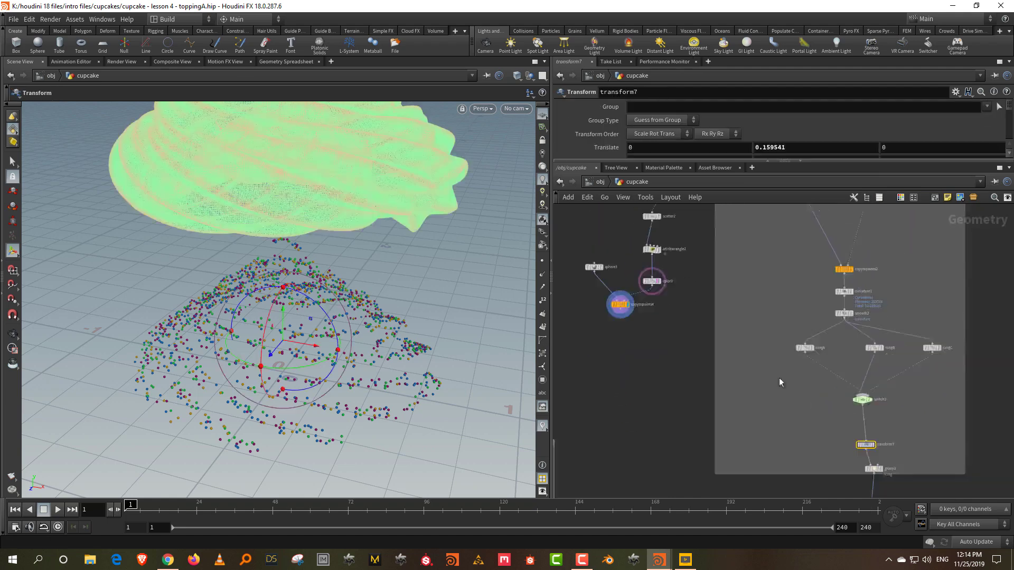
- Insert a Merge node on the connection between convertvdb2 and copytopoints2
middle_drag(758, 327, 762, 422)
key(Tab)
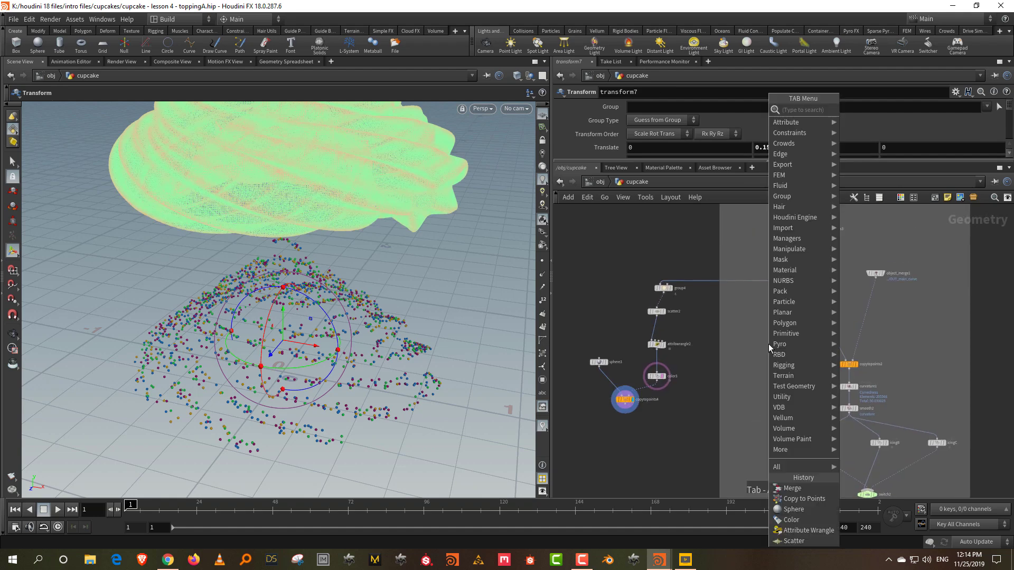
mouse_move(813, 109)
click(883, 110)
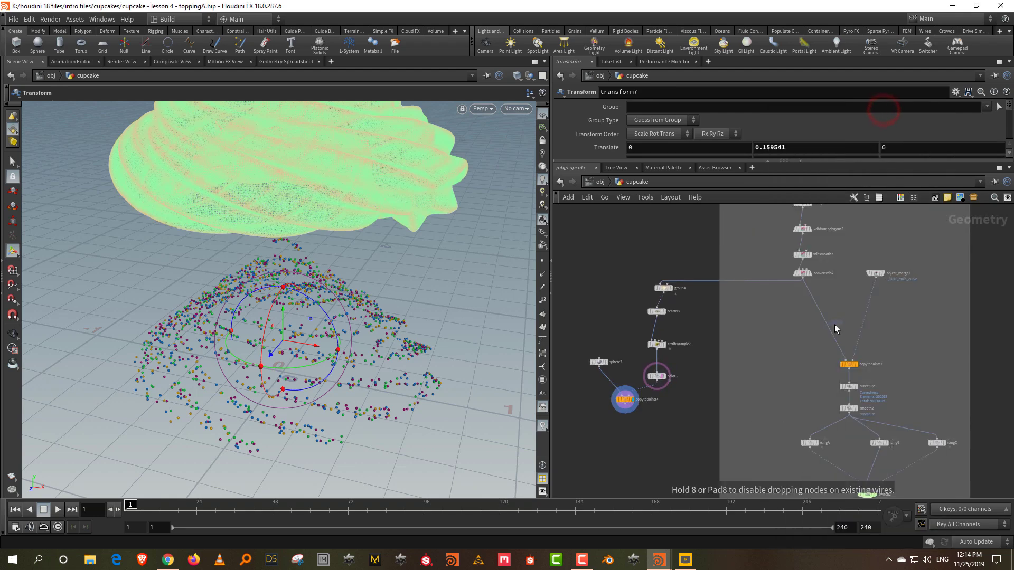
click(832, 341)
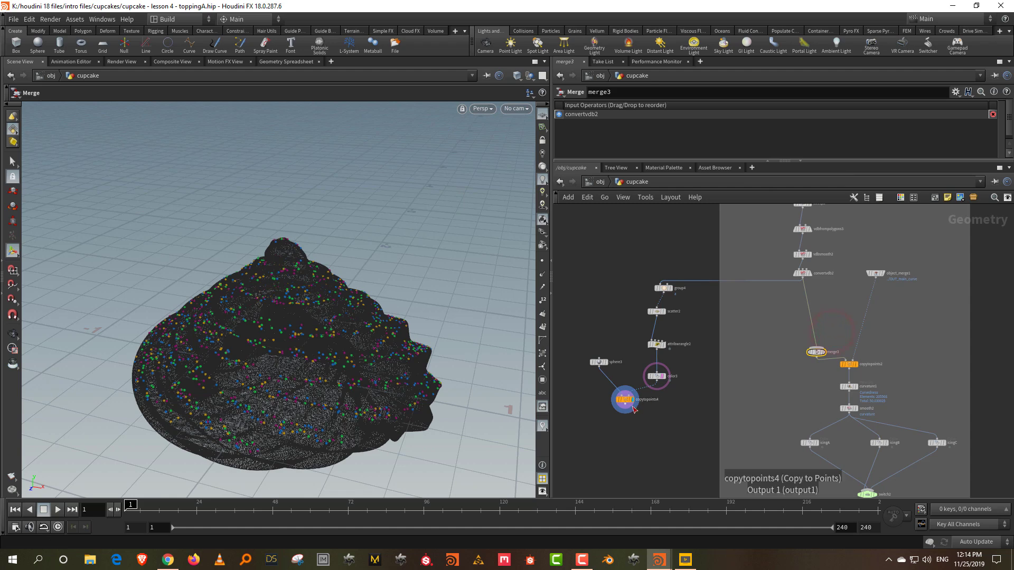
- Connect copytopoints4 to the new Merge node and display copytopoints2 to view the spheres on the icing
click(626, 407)
click(805, 347)
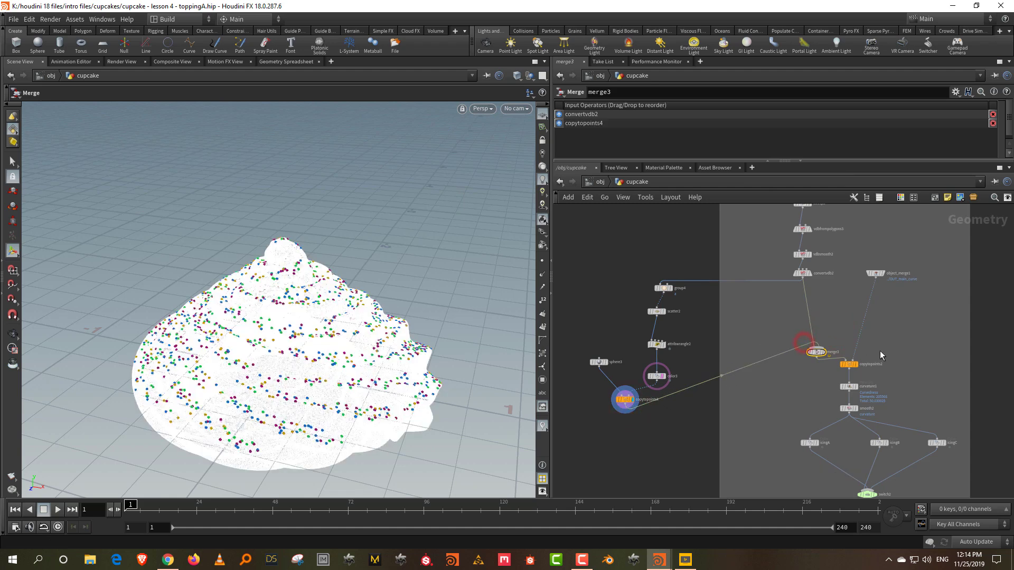
scroll(836, 379, up, 3)
click(855, 358)
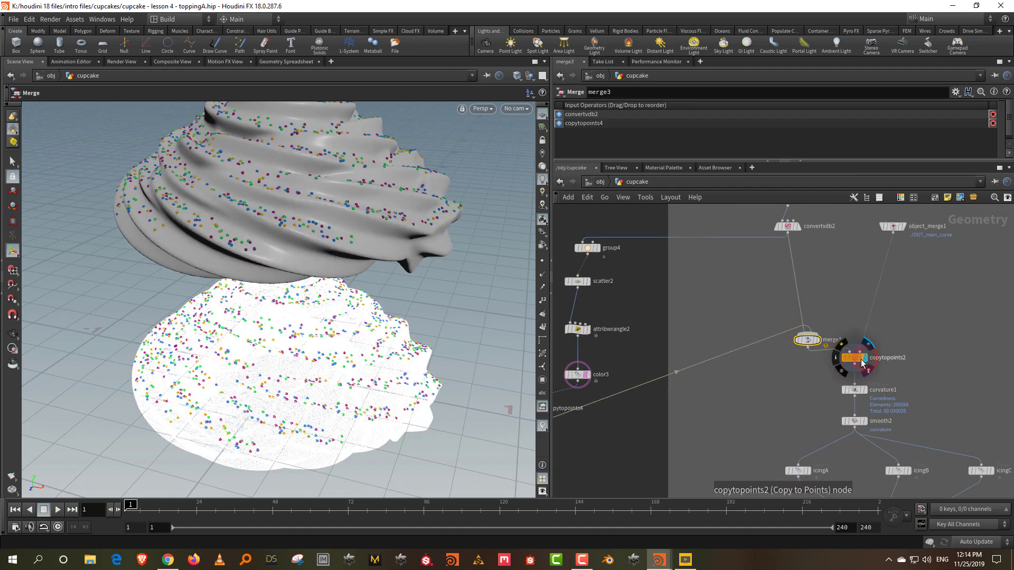
drag(366, 252, 339, 193)
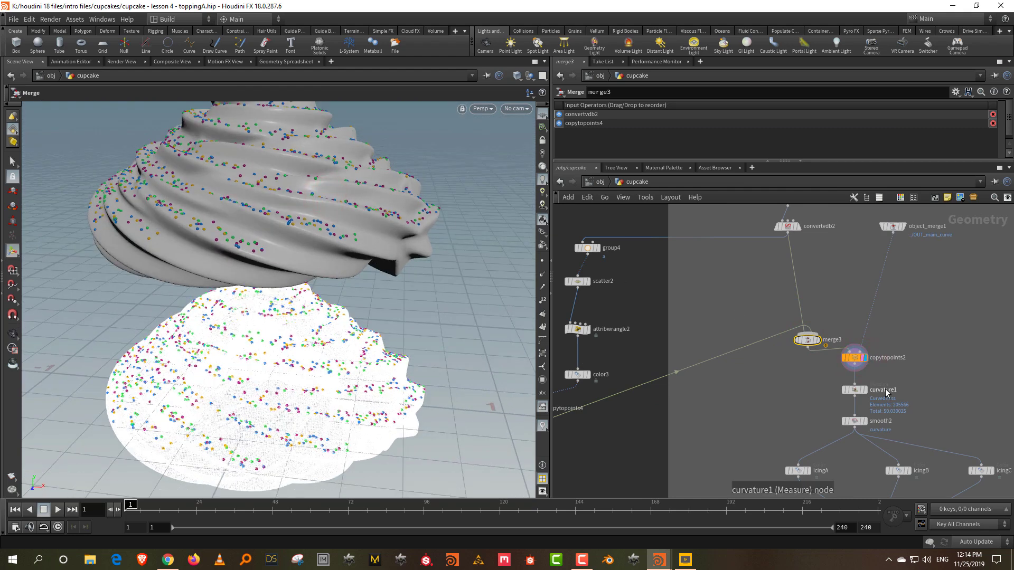
- Insert a Group node between copytopoints4 and merge3 and name its primitive group sprinkles
key(Tab)
text(group)
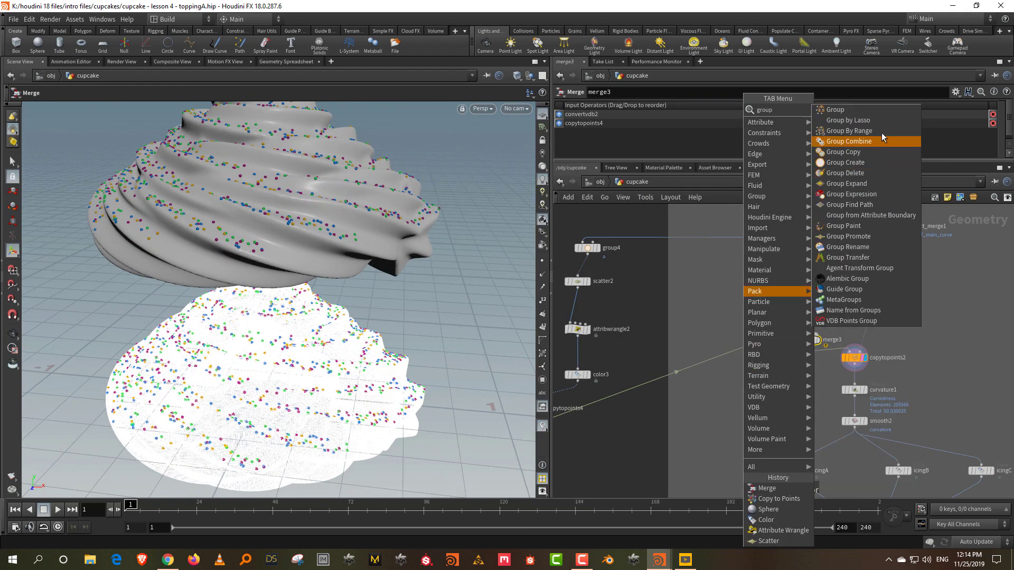
click(879, 111)
click(730, 355)
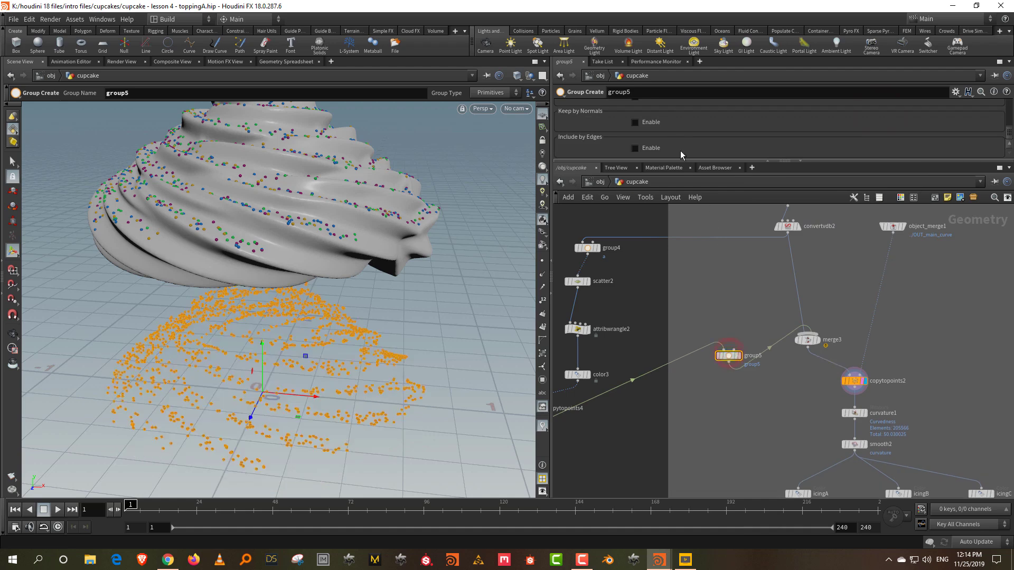
scroll(672, 123, up, 1)
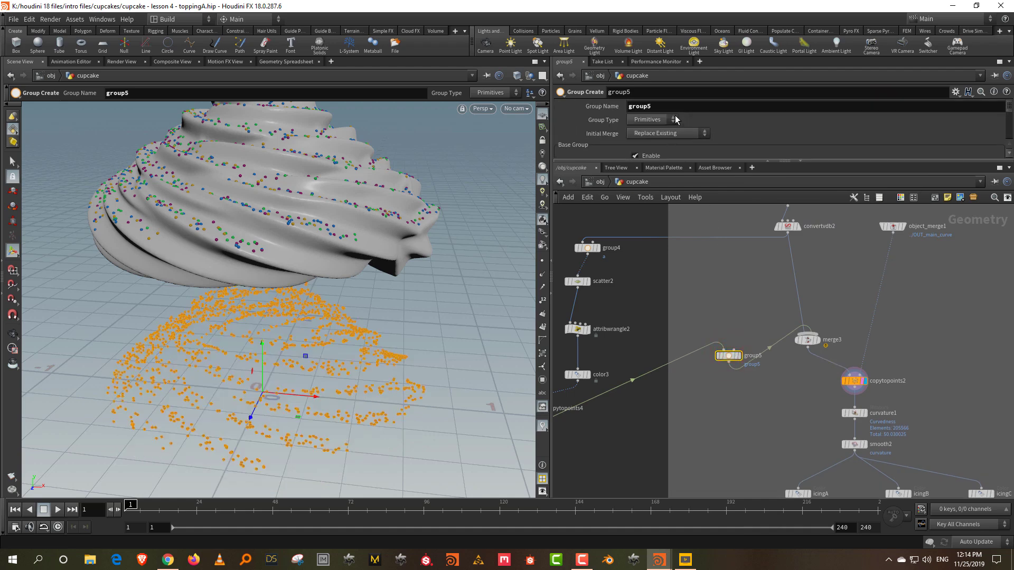
click(713, 267)
- Delete the network box surrounding the icing nodes, keeping the nodes themselves
scroll(728, 305, down, 6)
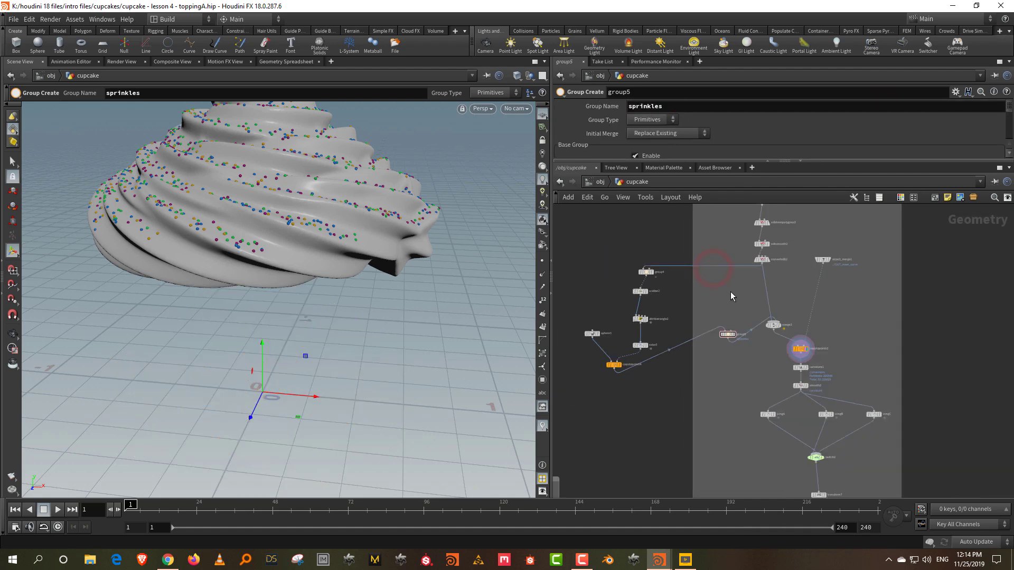
click(761, 238)
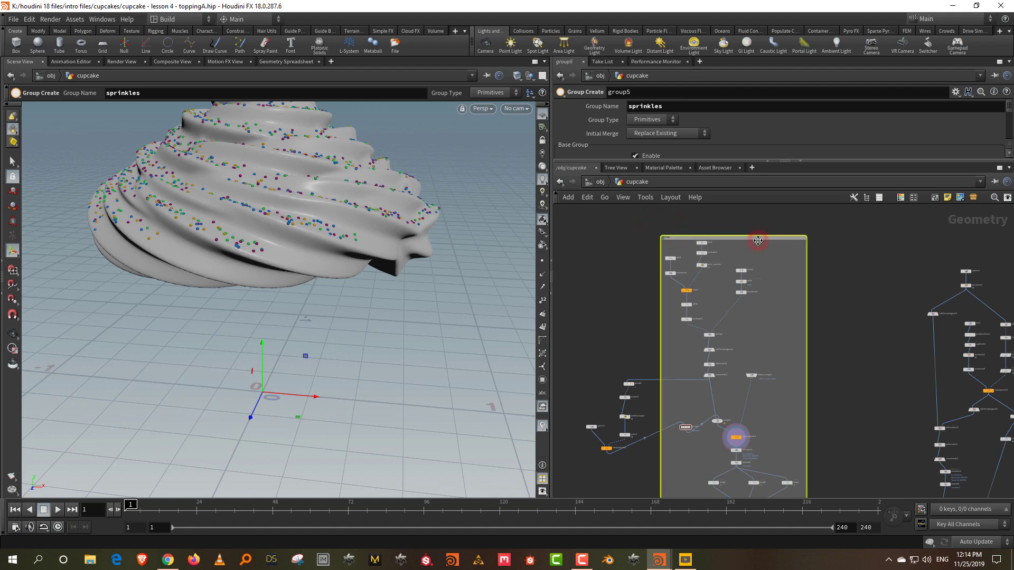
key(Delete)
click(645, 197)
click(604, 289)
- Move the nodes down to convertvdb2 upward, and raise the topping chain to follow them
drag(670, 226, 776, 358)
drag(711, 372, 709, 265)
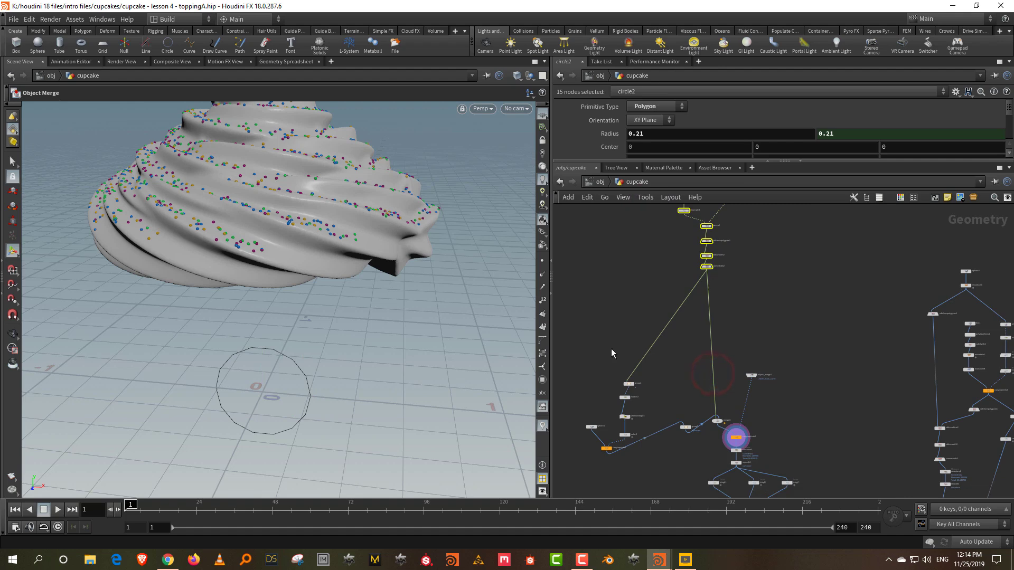
drag(641, 441, 648, 344)
- Reorder the inputs of merge3 so that group5 comes before convertvdb2
scroll(676, 390, up, 3)
click(739, 422)
click(834, 426)
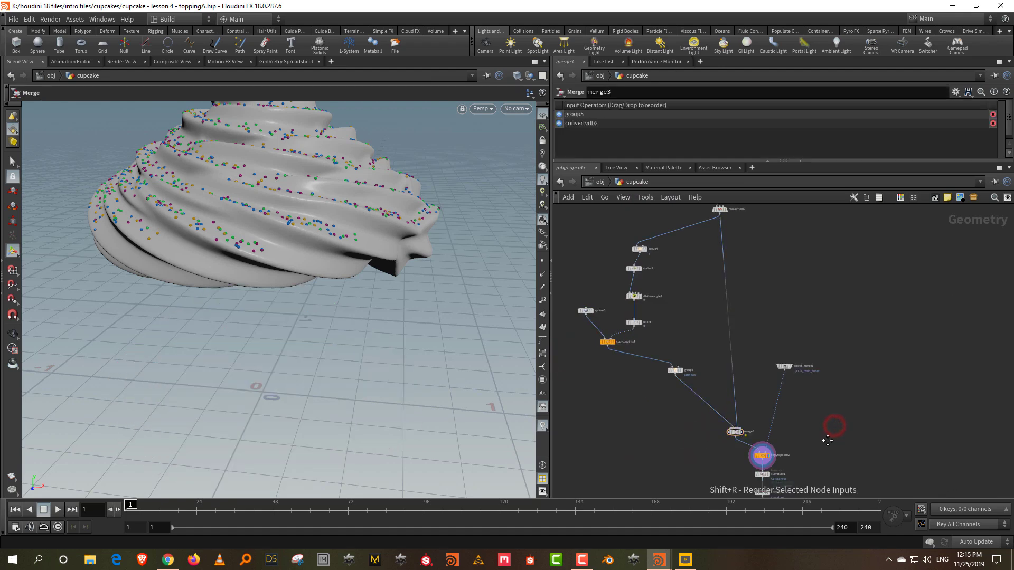
- Insert a Blast node between copytopoints2 and curvature1, deleting the sprinkles group, and display it
middle_drag(825, 449, 818, 337)
scroll(818, 338, up, 3)
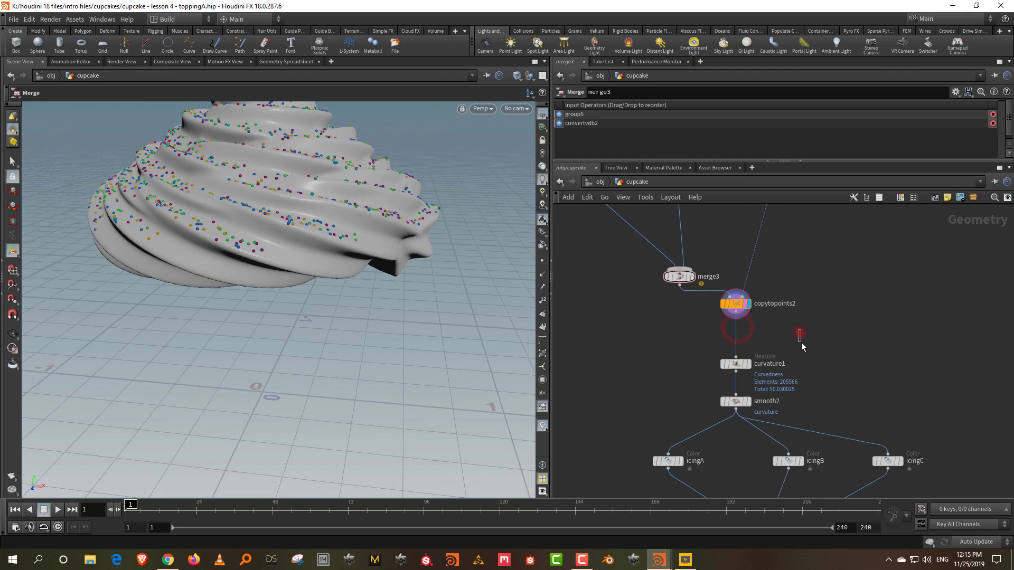
key(Tab)
text(blast)
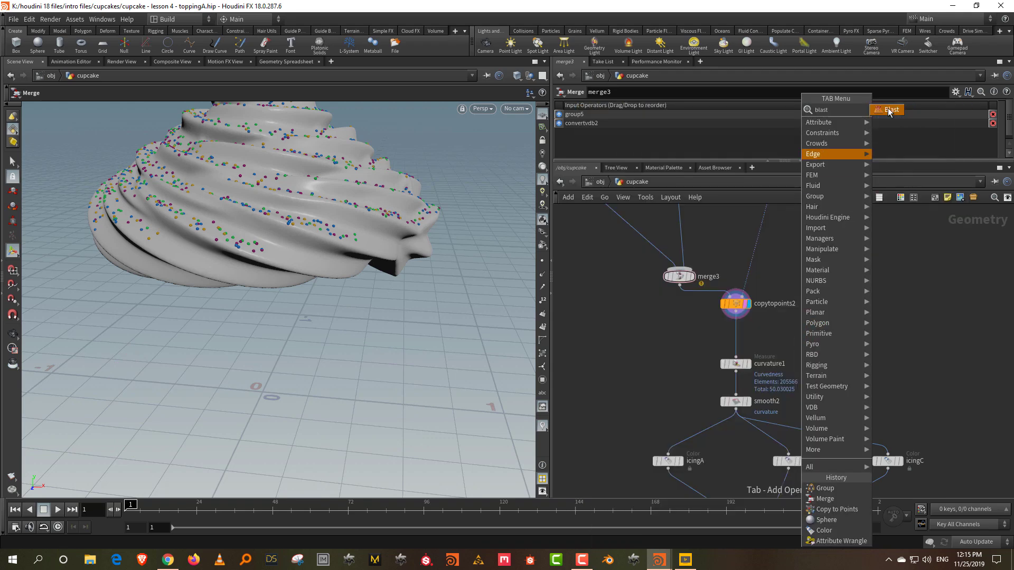
key(Return)
click(736, 338)
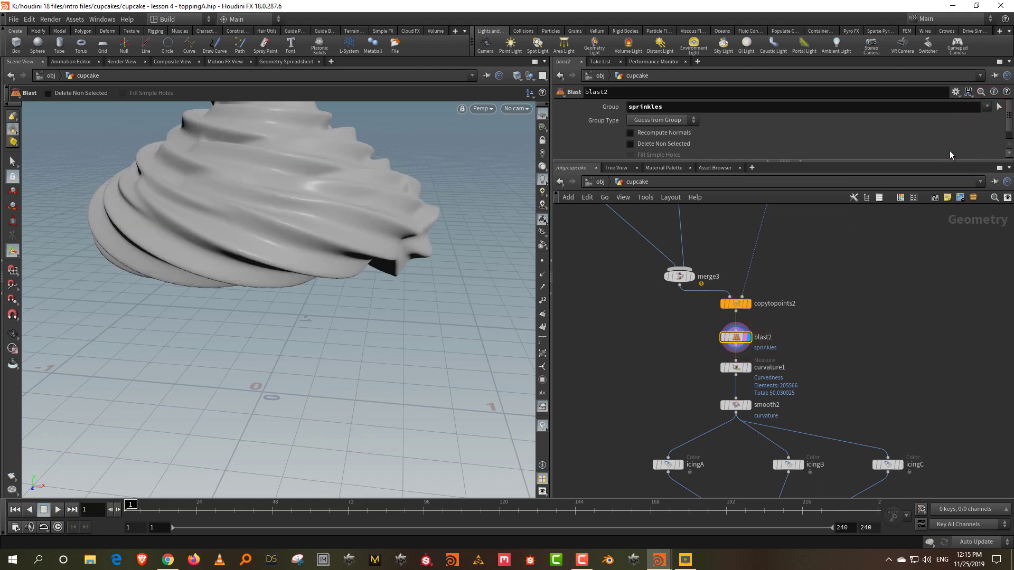
- Display the switch2 output and examine the colored icing without sprinkles from above
middle_drag(732, 443, 727, 279)
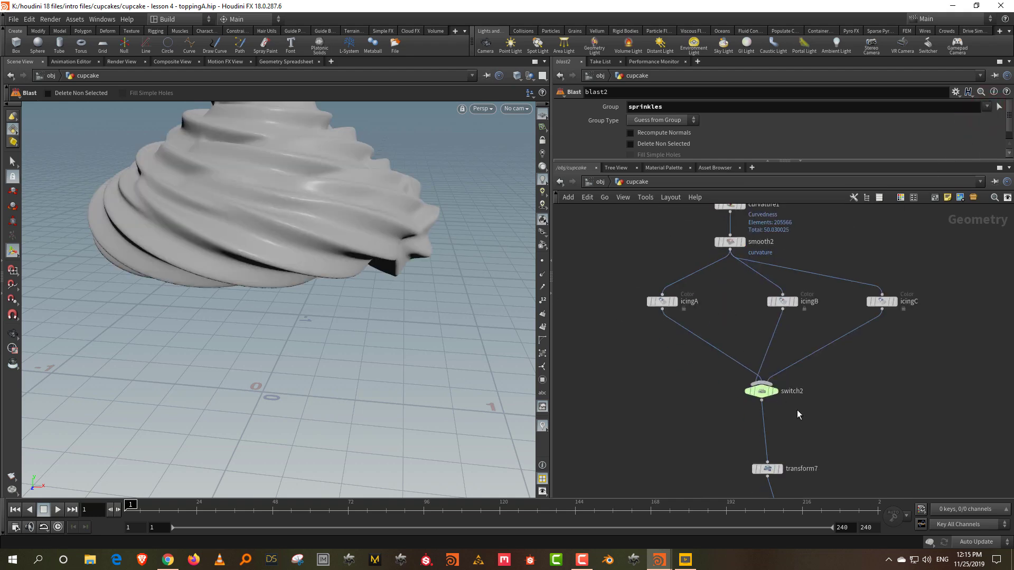
click(772, 397)
key(Escape)
drag(344, 193, 392, 201)
key(Return)
middle_drag(708, 242, 709, 327)
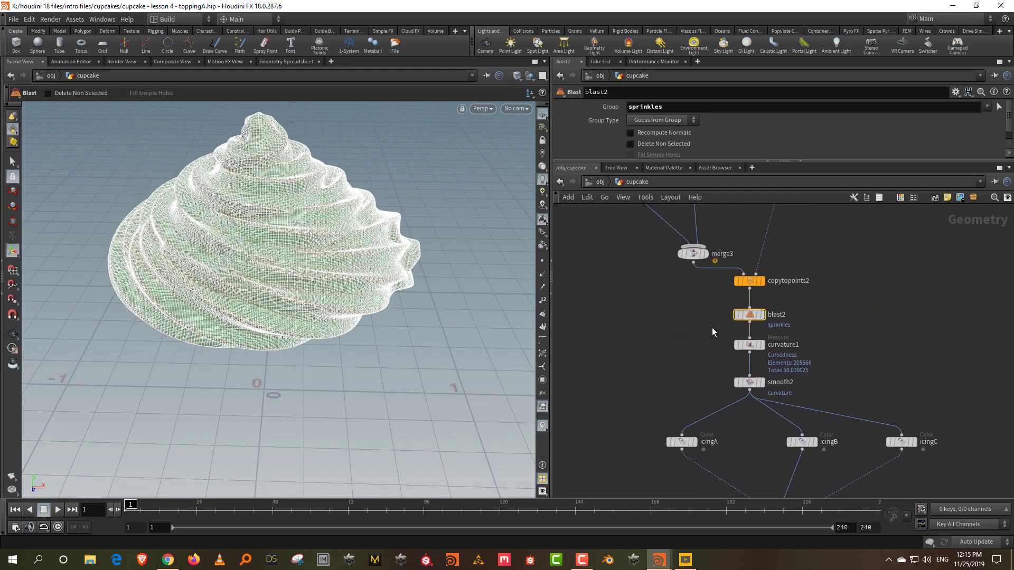
- Move curvature1, smooth2 and the icing color nodes down, away from blast2, and display the blast2 output
click(750, 315)
scroll(645, 286, down, 2)
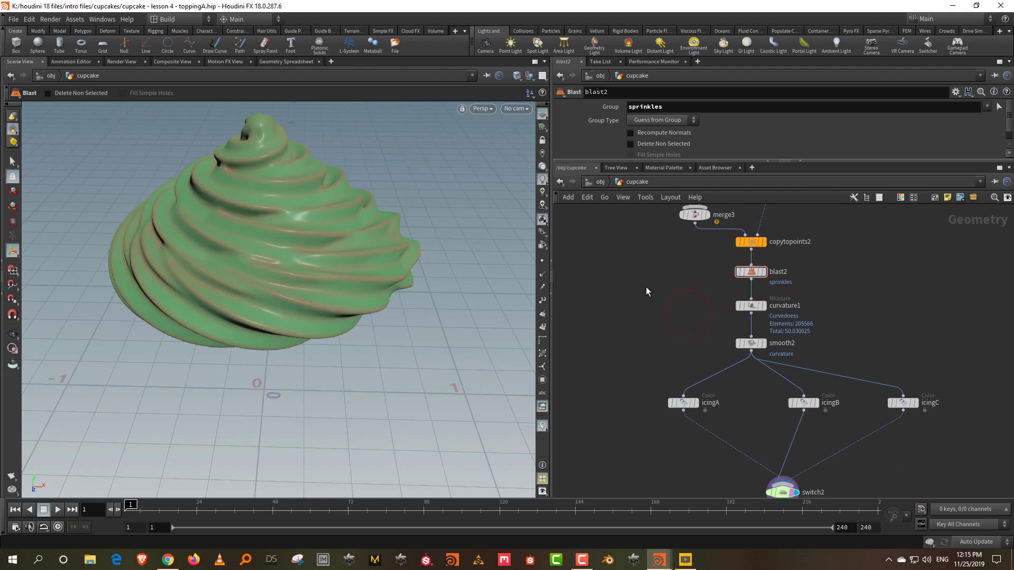
drag(645, 287, 860, 441)
drag(719, 332, 719, 357)
scroll(745, 309, up, 3)
click(777, 326)
click(668, 350)
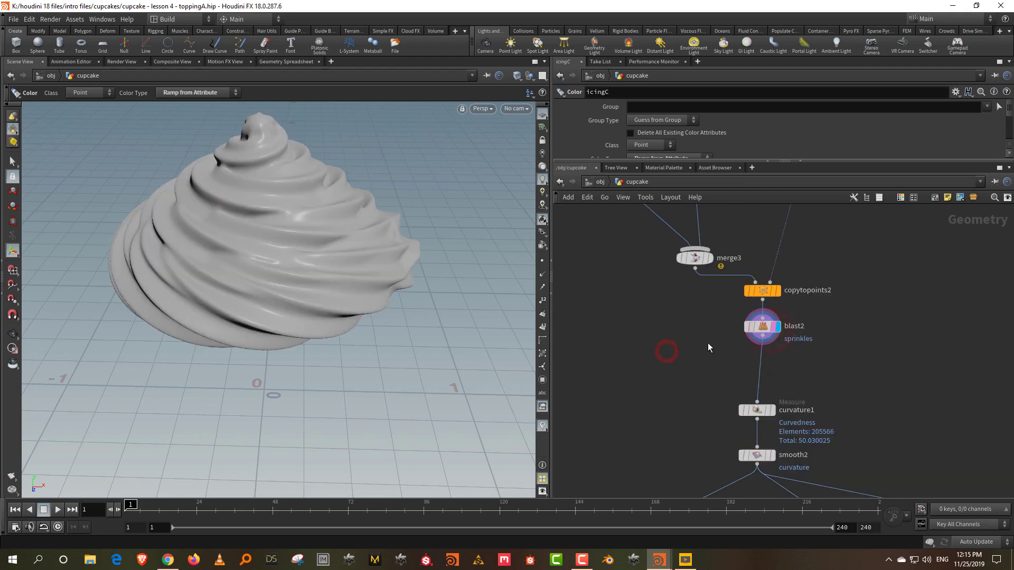
- Duplicate blast2 as a second branch from copytopoints2 and enable Delete Non Selected to keep only the sprinkles group
drag(809, 322, 808, 322)
key(ctrl+c)
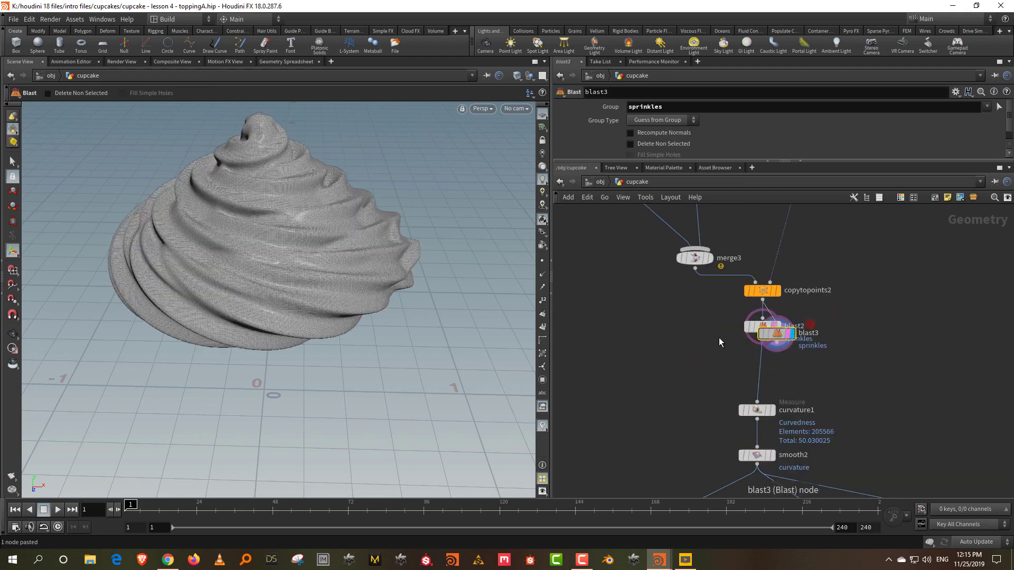
key(ctrl+v)
click(575, 377)
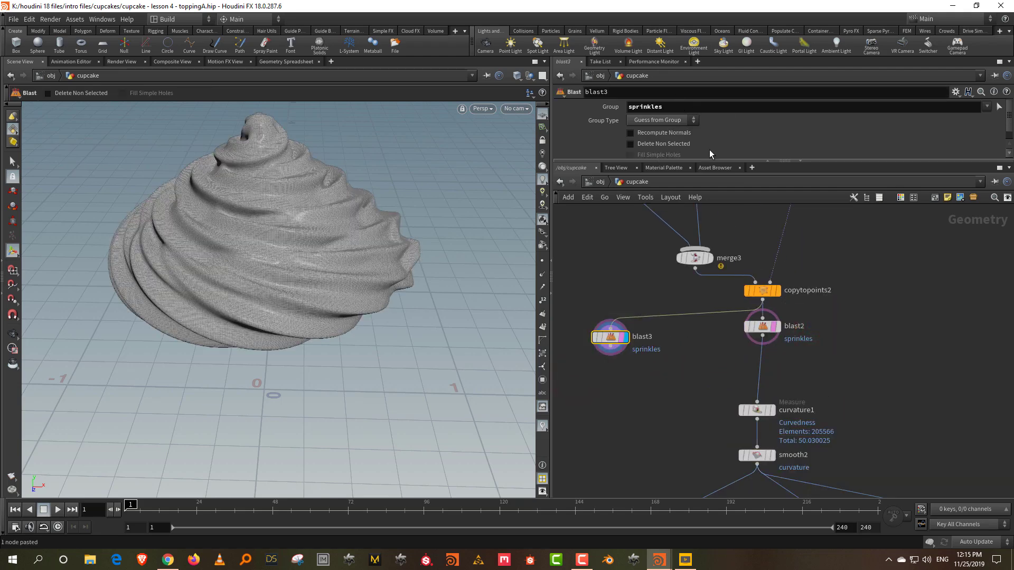
drag(712, 163, 712, 243)
click(666, 143)
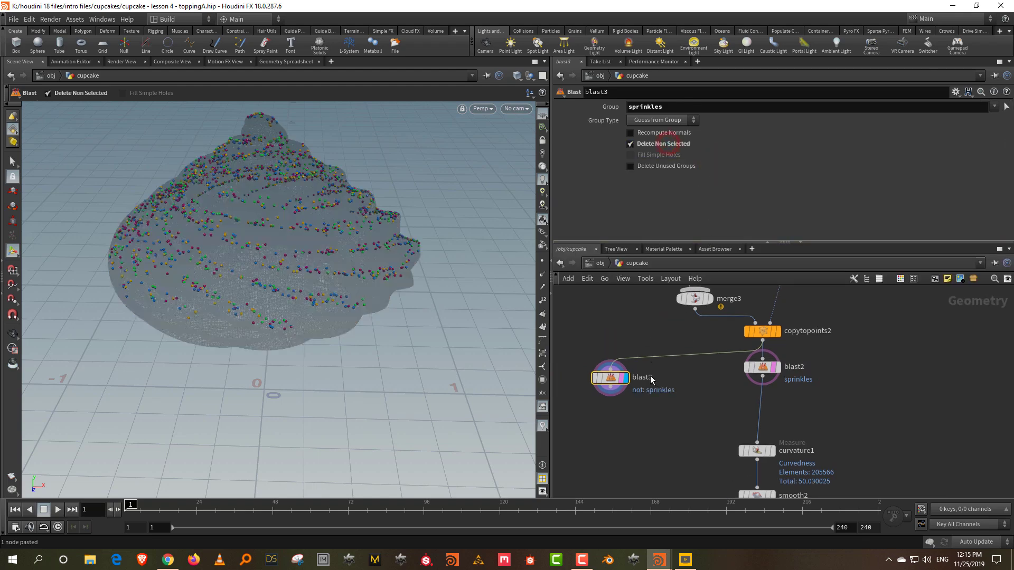
- Move blast3 down beside the curvature branch and add a Merge node next to switch2
scroll(697, 372, down, 3)
drag(693, 318, 659, 346)
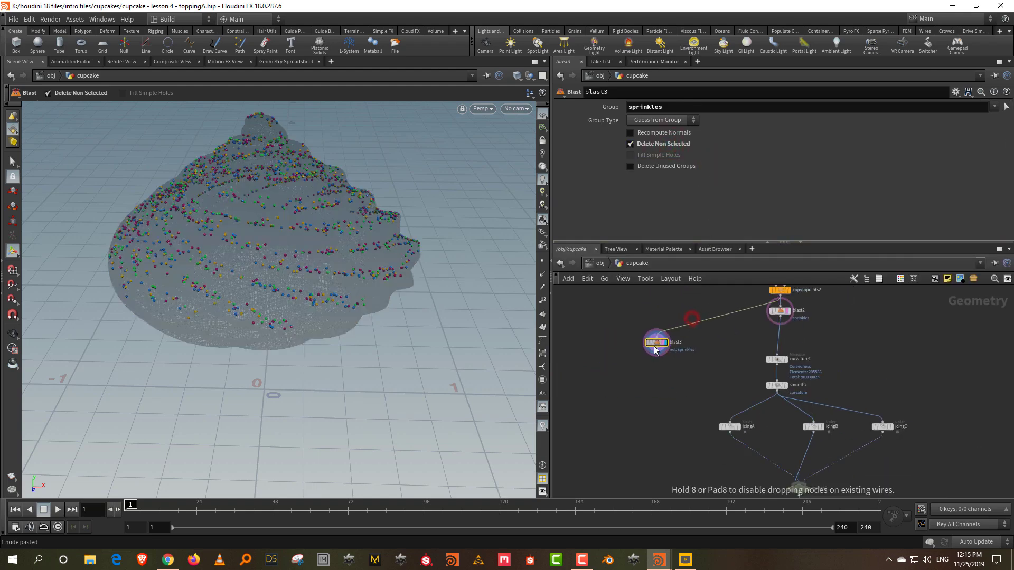
middle_drag(681, 451, 693, 378)
key(Tab)
text(mer)
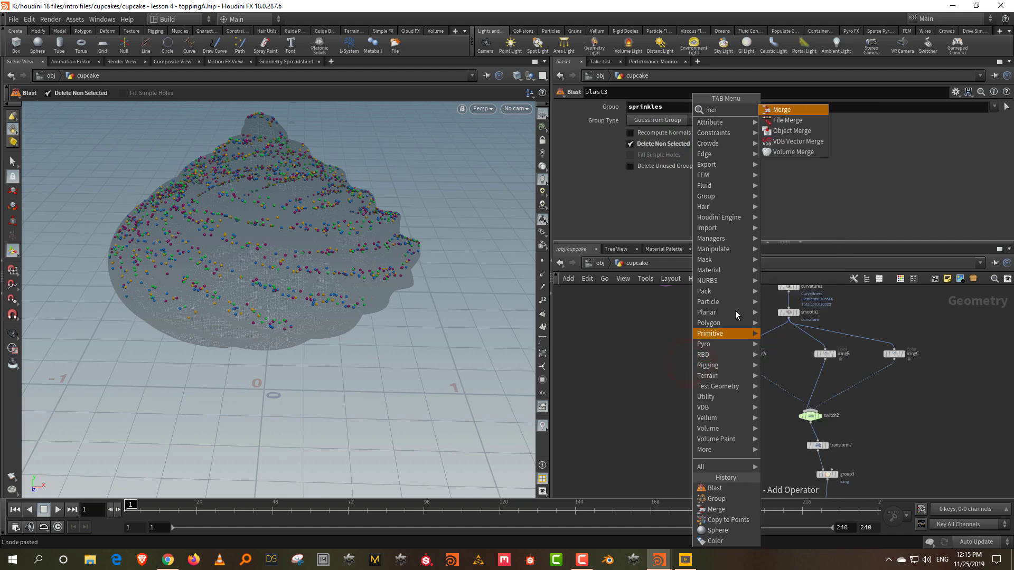
click(812, 110)
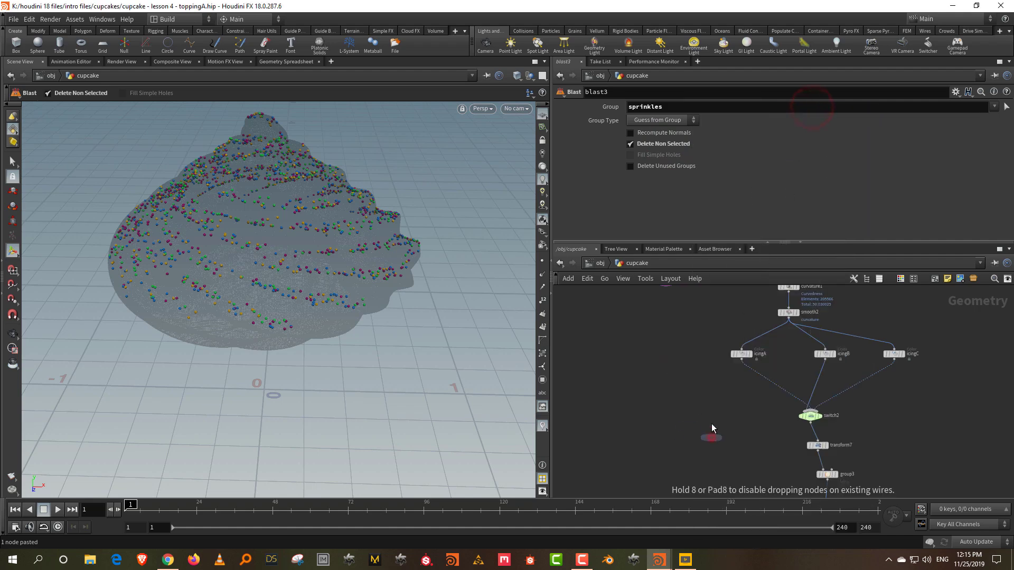
click(712, 437)
- Reorder the chain so group3 comes before transform7, and connect the blast3 and group3 outputs to merge4
scroll(844, 417, up, 2)
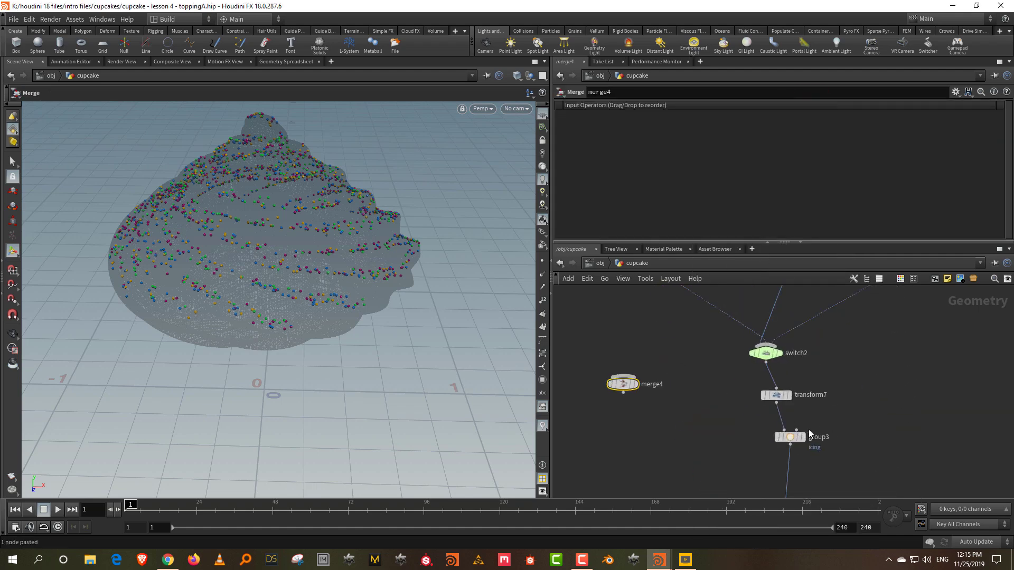
drag(793, 435, 752, 451)
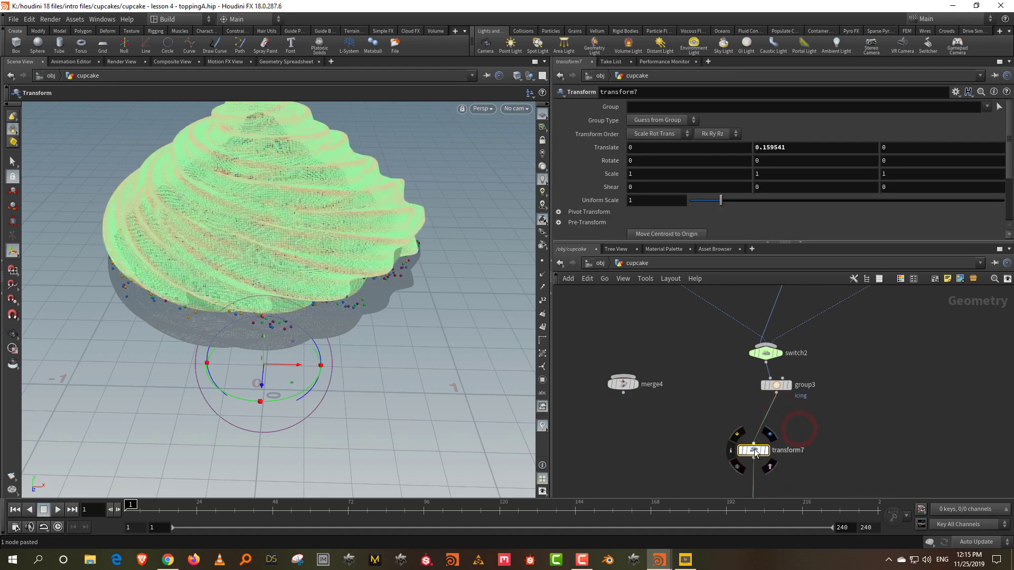
scroll(737, 439, down, 3)
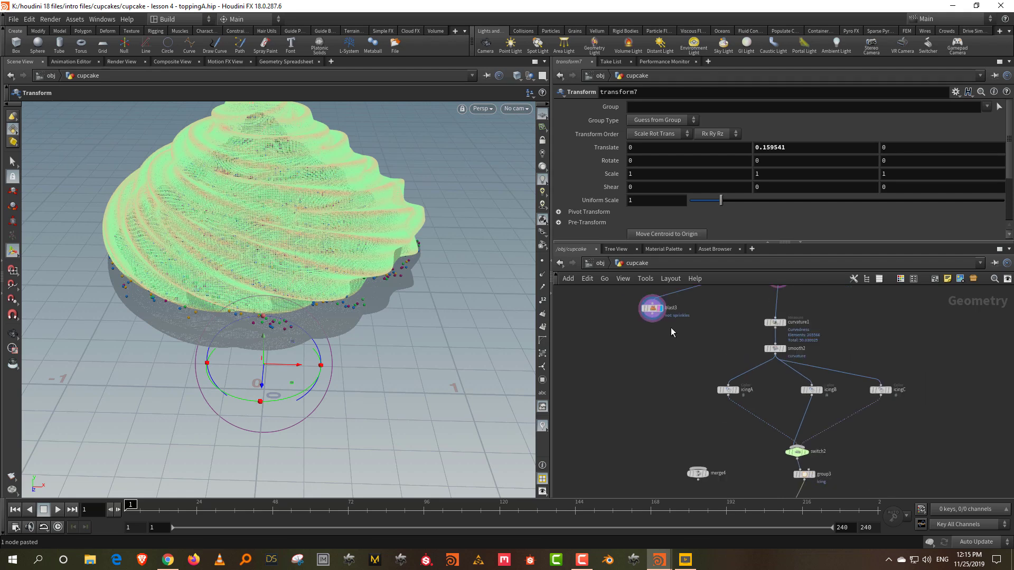
click(656, 319)
click(697, 467)
scroll(729, 458, up, 2)
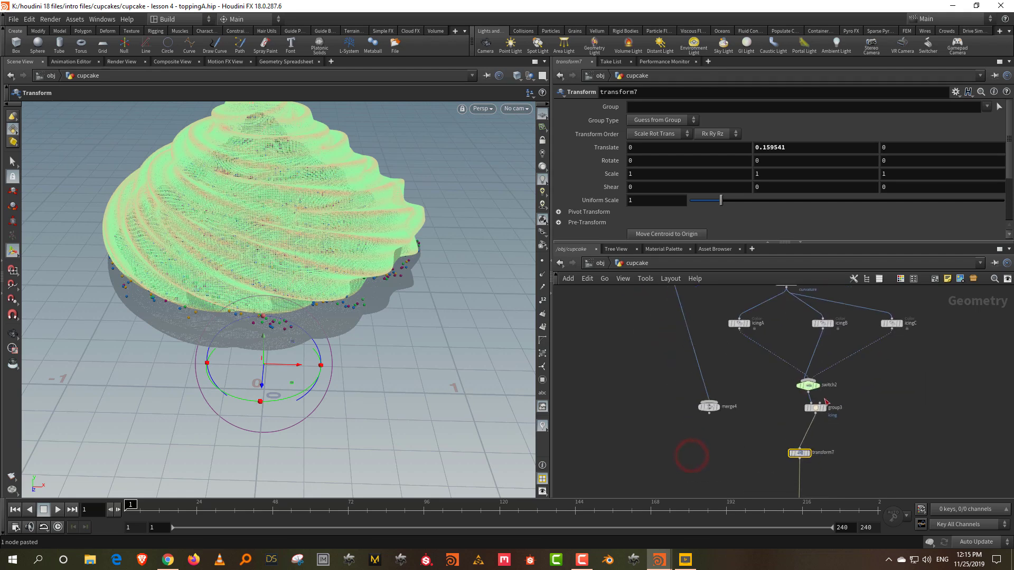
click(825, 421)
click(690, 408)
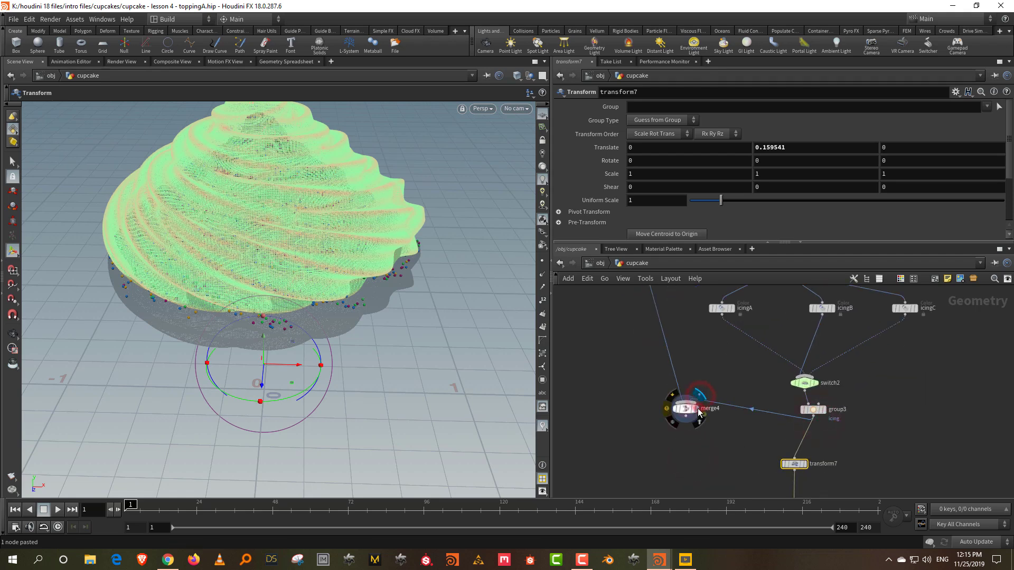
- Connect merge4 to transform7's input, display the transform7 output and position merge4 between group3 and transform7
middle_drag(708, 438, 710, 400)
click(689, 381)
click(797, 421)
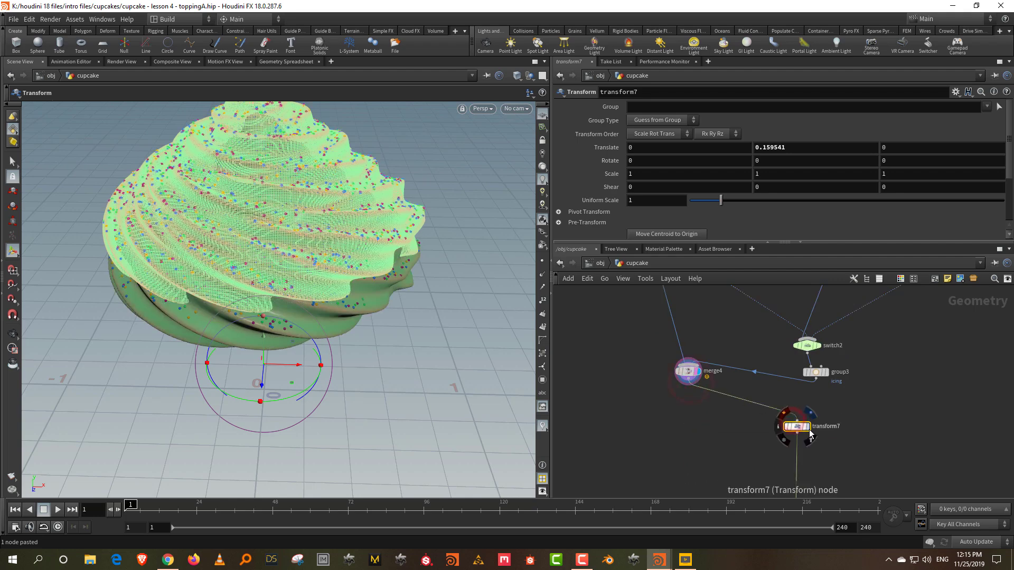
key(Escape)
drag(367, 316, 275, 266)
drag(688, 370, 765, 396)
- Display the normal1 output and examine the complete cupcake with sprinkles on the colored icing from several angles
click(807, 345)
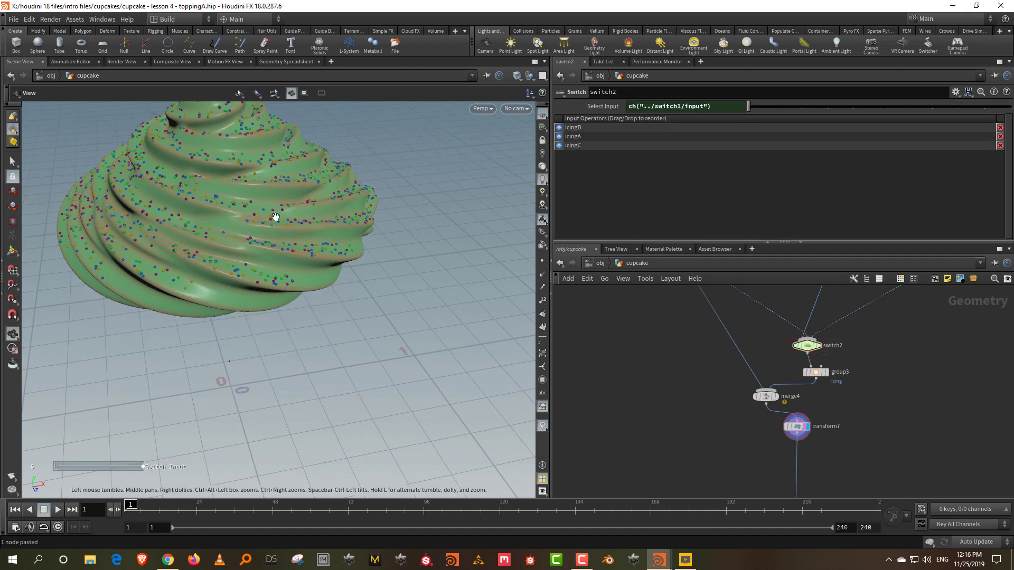
scroll(885, 323, down, 5)
scroll(851, 302, up, 3)
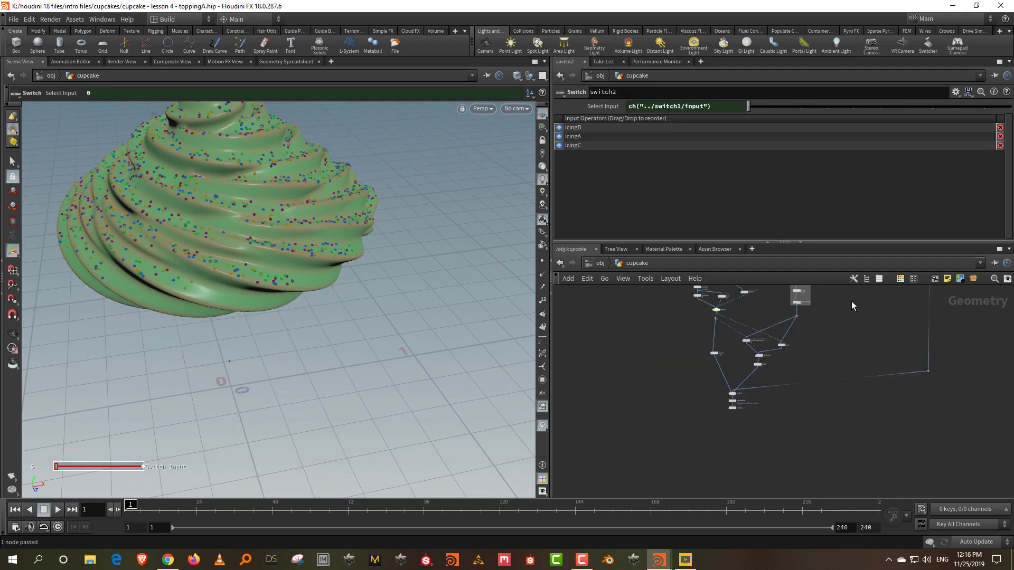
scroll(785, 399, up, 5)
click(773, 384)
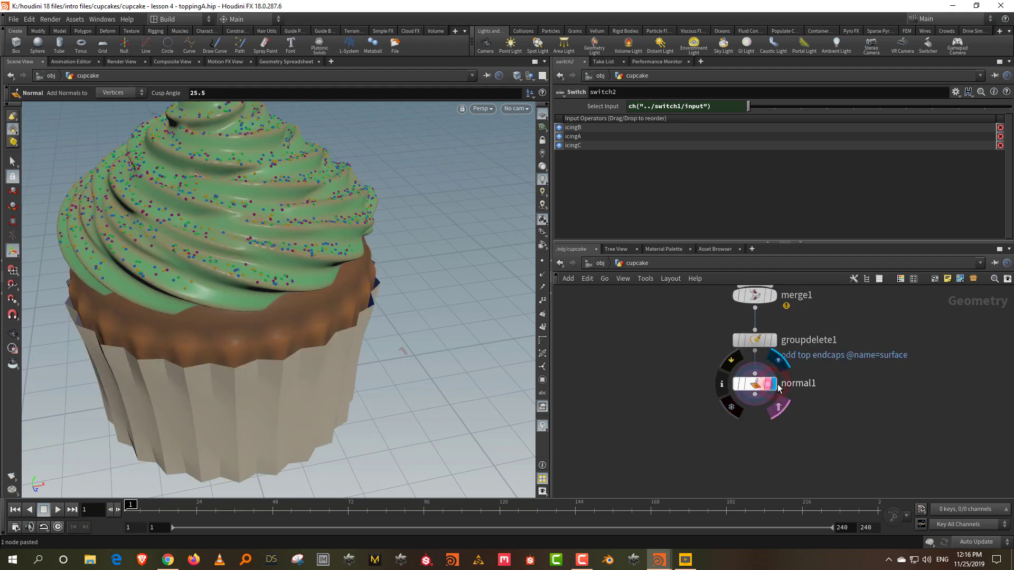
key(Escape)
drag(437, 335, 280, 240)
key(Return)
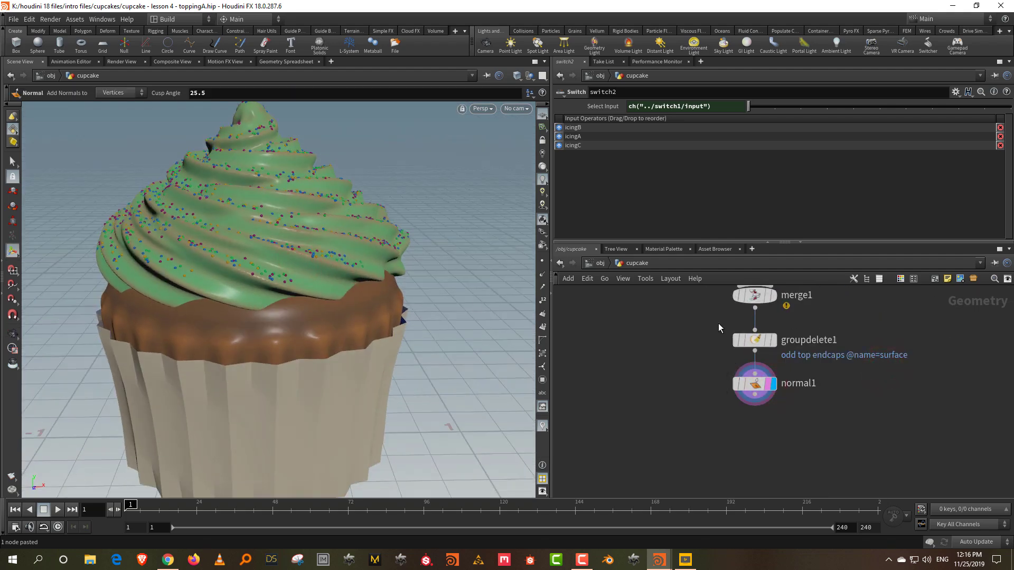
scroll(822, 456, down, 6)
key(Escape)
key(g)
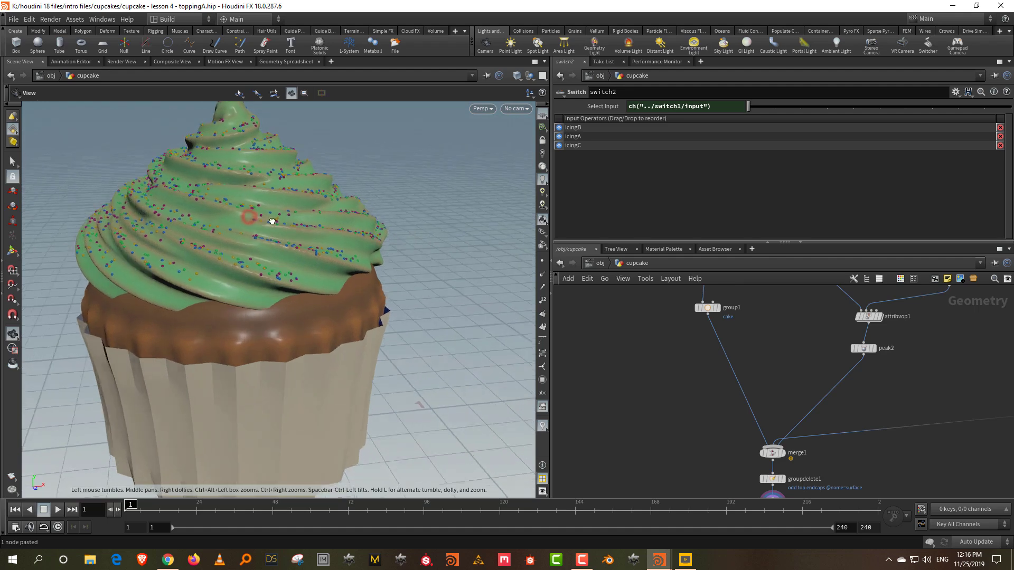
drag(270, 252, 277, 247)
- Display the output of the helix_controls wrangle and turn on point display in the viewport
middle_drag(902, 388, 779, 461)
scroll(780, 460, down, 3)
middle_drag(909, 385, 702, 442)
scroll(702, 442, down, 2)
middle_drag(815, 397, 776, 474)
scroll(768, 459, up, 3)
drag(776, 333, 860, 483)
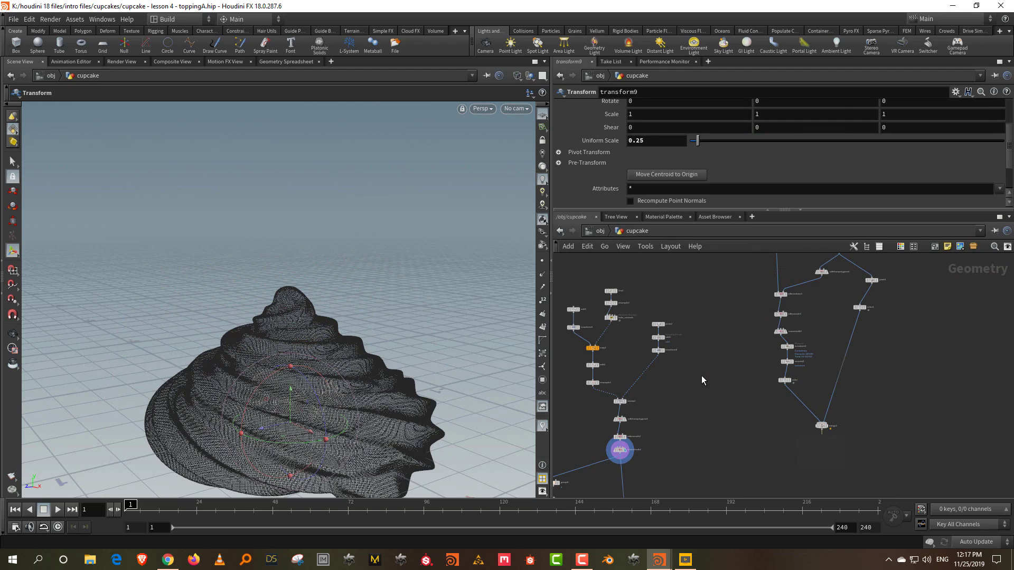
scroll(681, 391, up, 5)
middle_drag(678, 400, 798, 402)
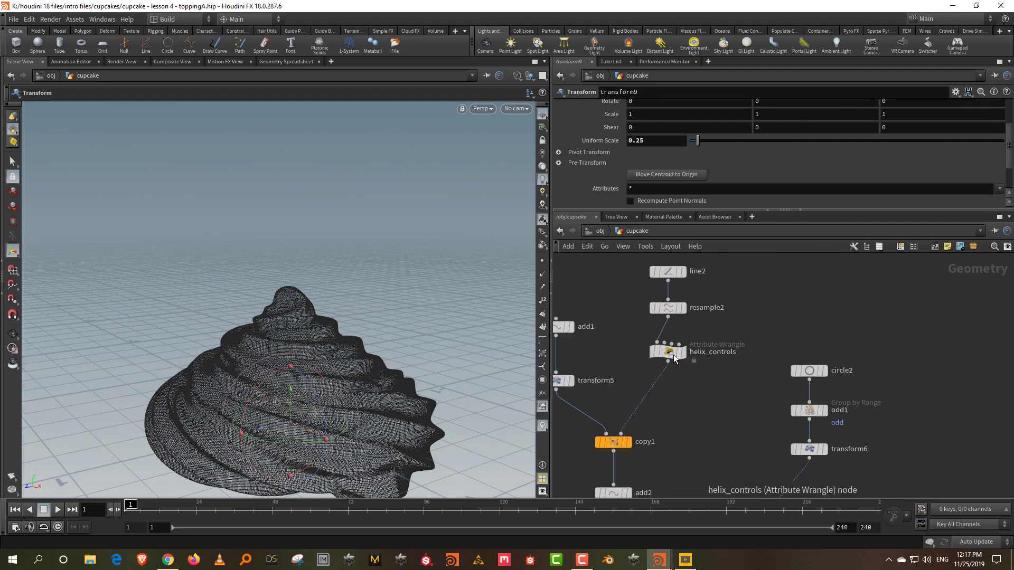
click(679, 353)
click(681, 354)
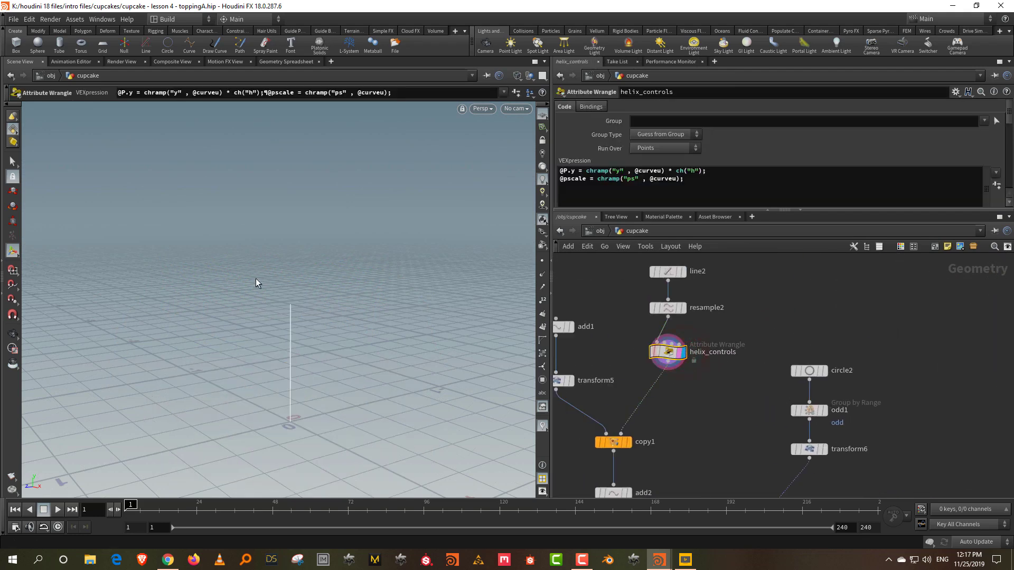
click(543, 261)
right_drag(290, 323, 302, 284)
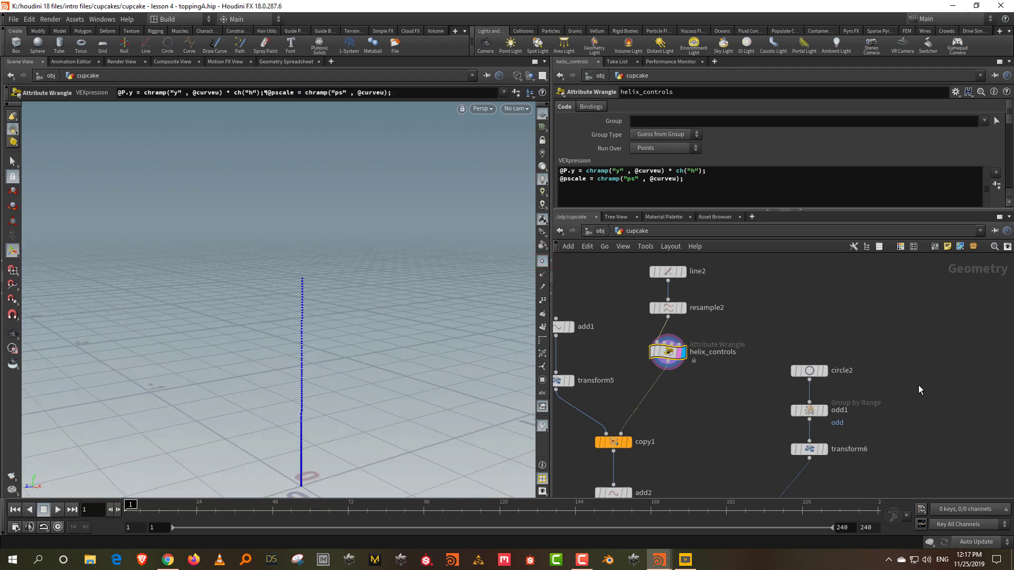
scroll(832, 376, down, 3)
key(Tab)
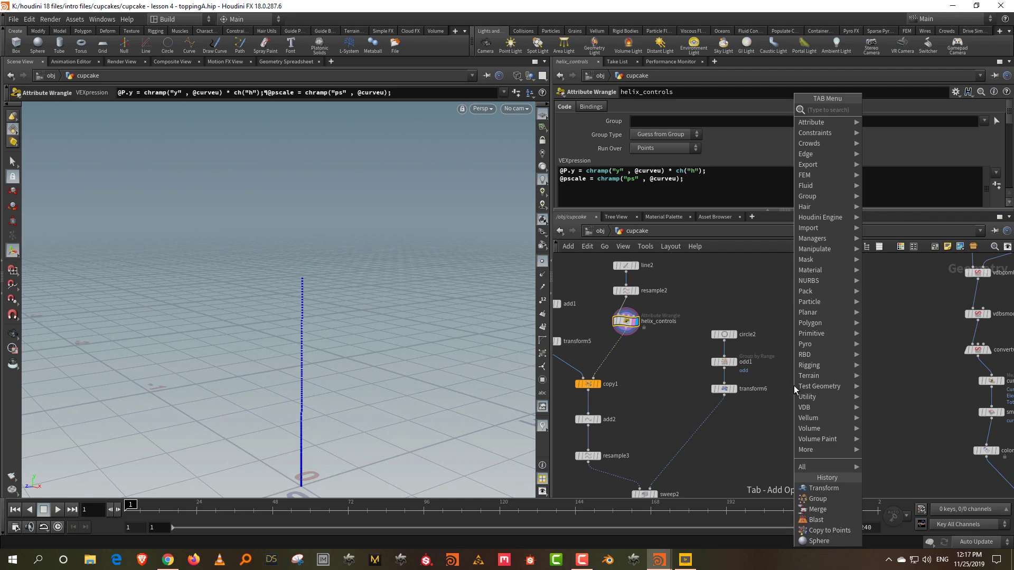
click(928, 111)
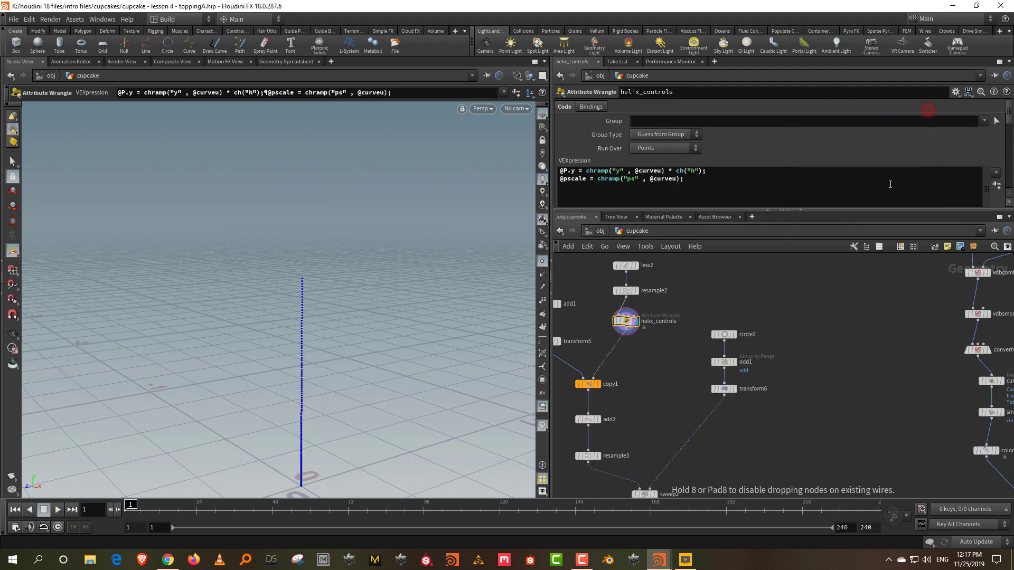
click(832, 419)
- Move the circle2, odd1 and transform6 nodes down, closer to the resample3 branch
drag(783, 308, 671, 439)
click(716, 368)
click(634, 335)
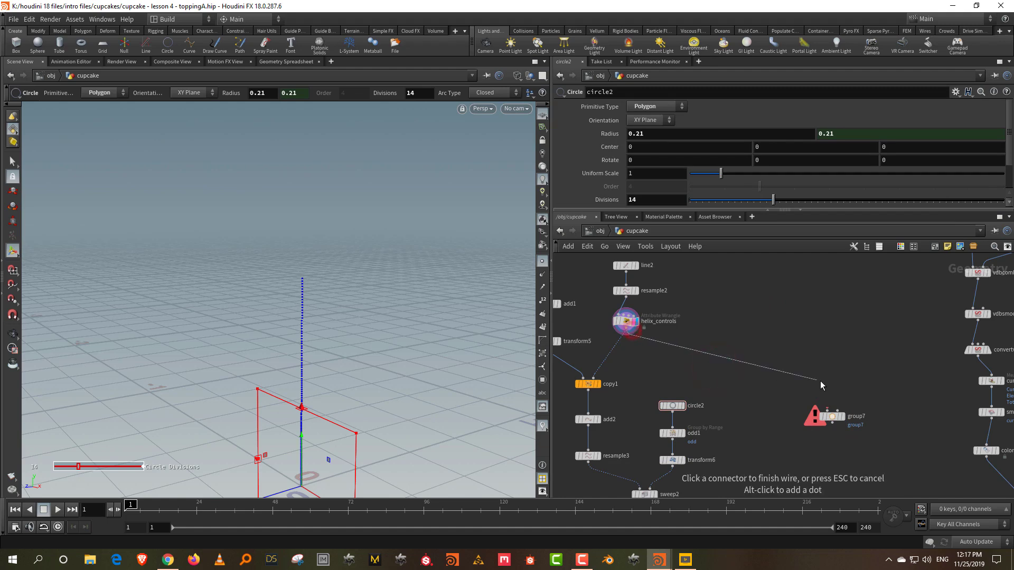
click(826, 411)
scroll(859, 421, up, 3)
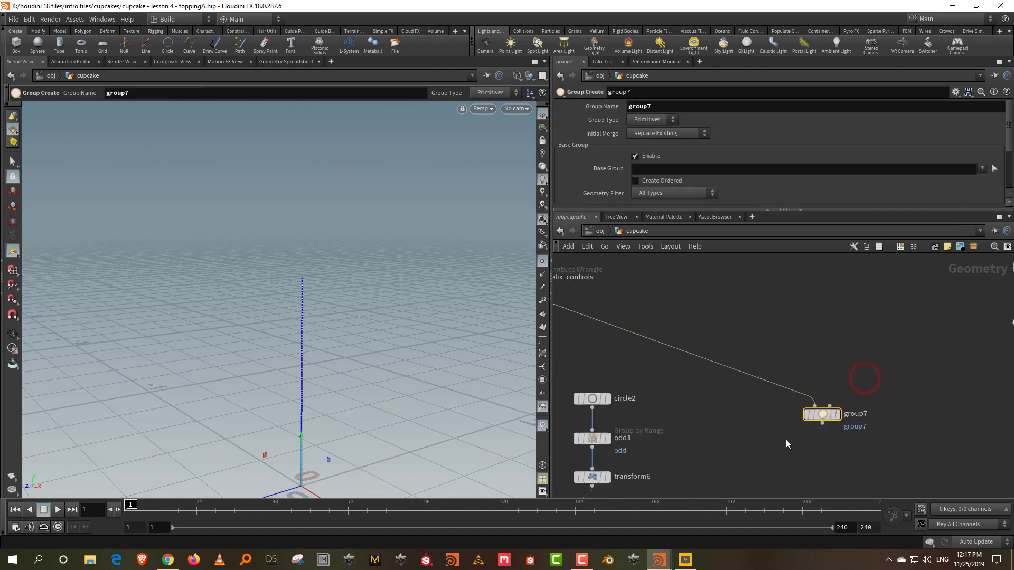
key(Delete)
- Add a Group by Range node, connect it to the helix_controls output and display it
key(Tab)
text(group)
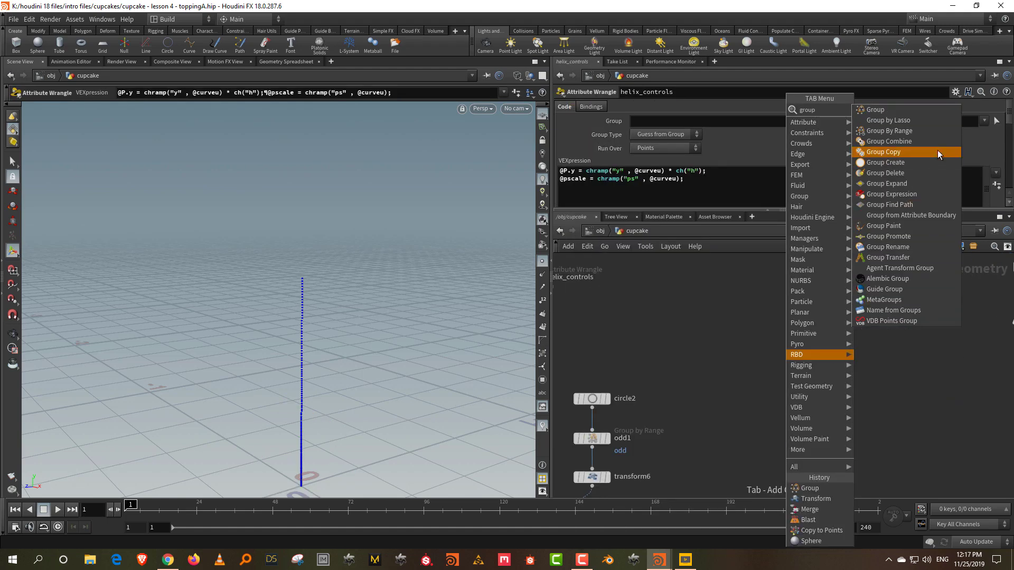
click(929, 132)
click(770, 410)
middle_drag(837, 421, 873, 421)
click(562, 294)
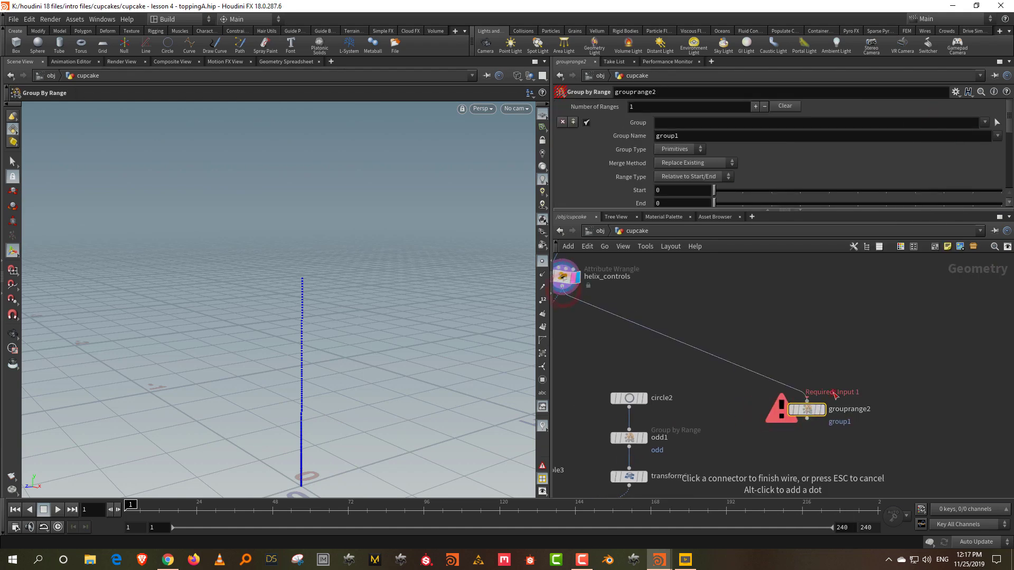
click(798, 409)
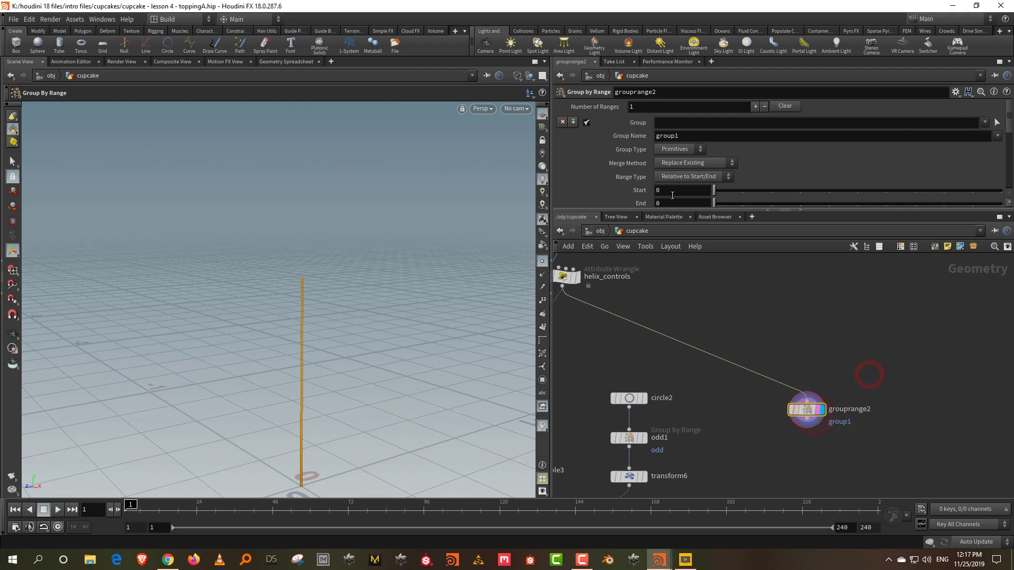
- Name the range group t, set its type to Points and its End to 1, and invert the range
drag(679, 211, 680, 325)
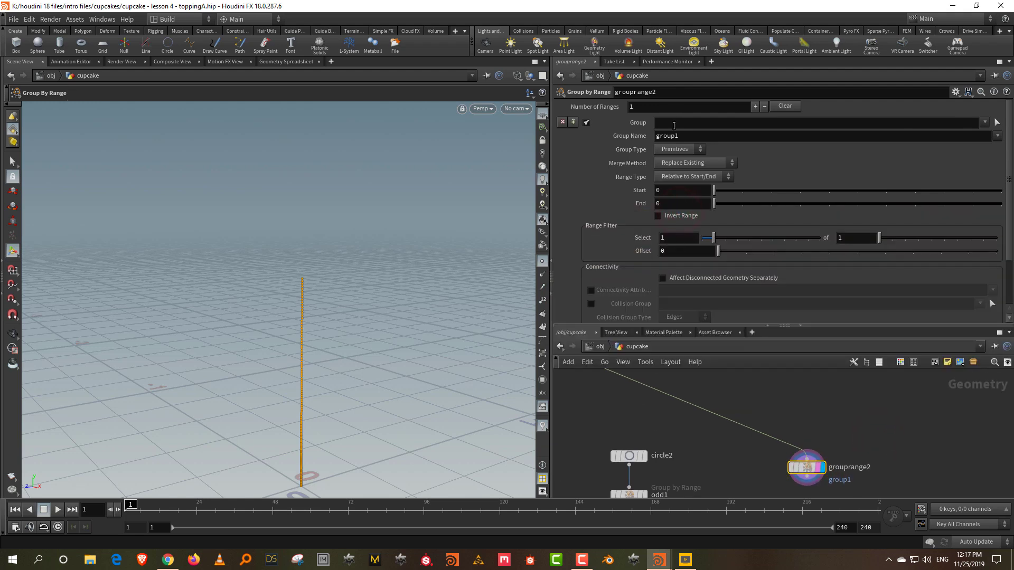
double_click(667, 136)
text(t)
key(Return)
click(691, 150)
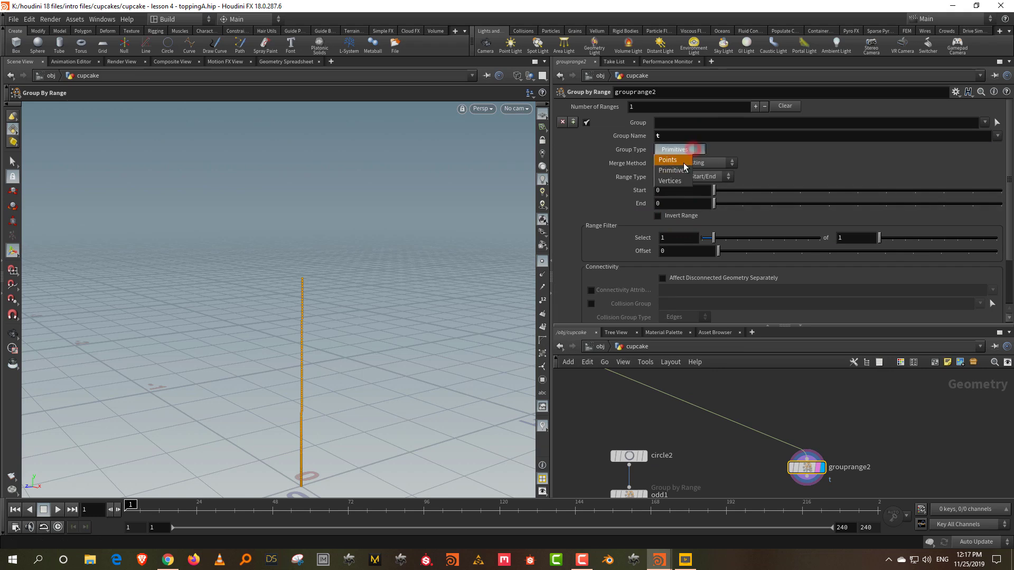
click(742, 205)
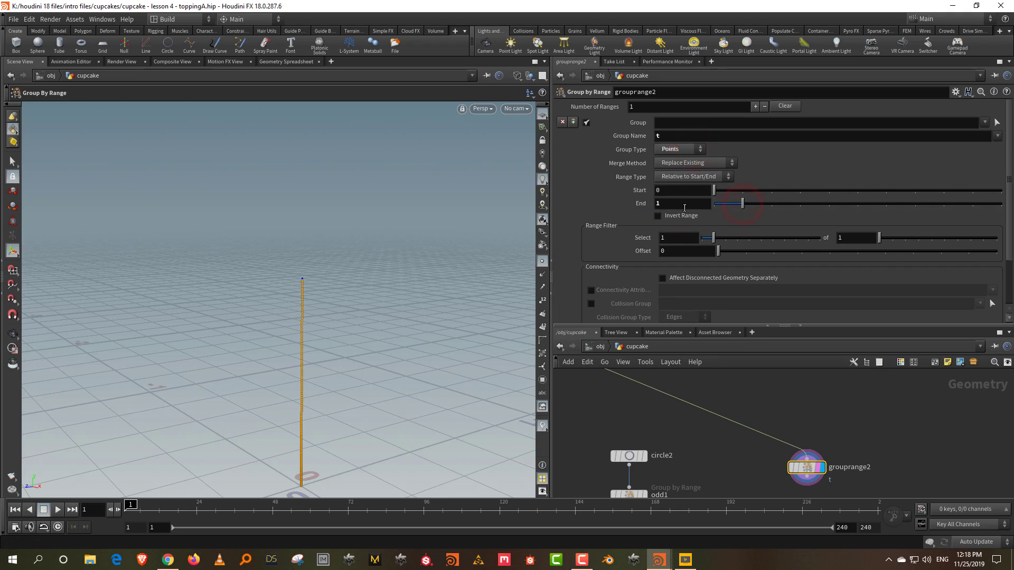
click(658, 216)
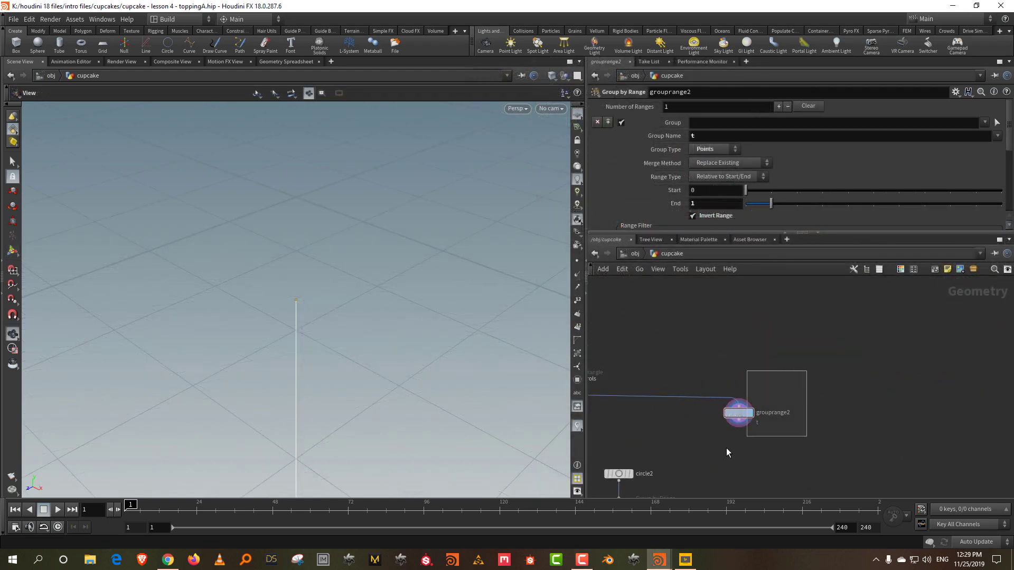
- Examine the node information of grouprange2 to check the point group t
middle_drag(811, 411, 756, 352)
scroll(755, 351, down, 2)
drag(759, 234, 758, 202)
scroll(739, 305, up, 3)
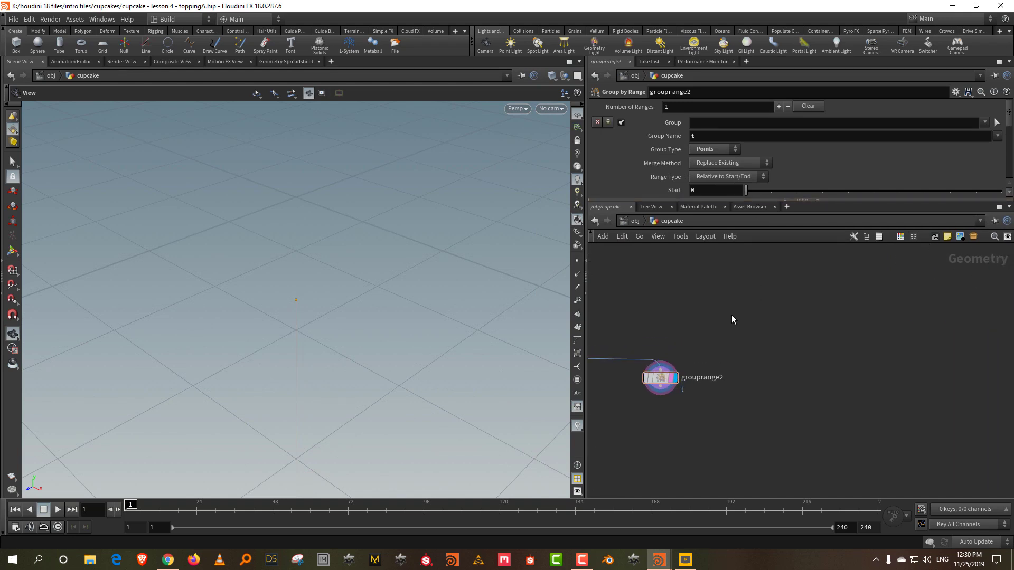
mouse_move(654, 383)
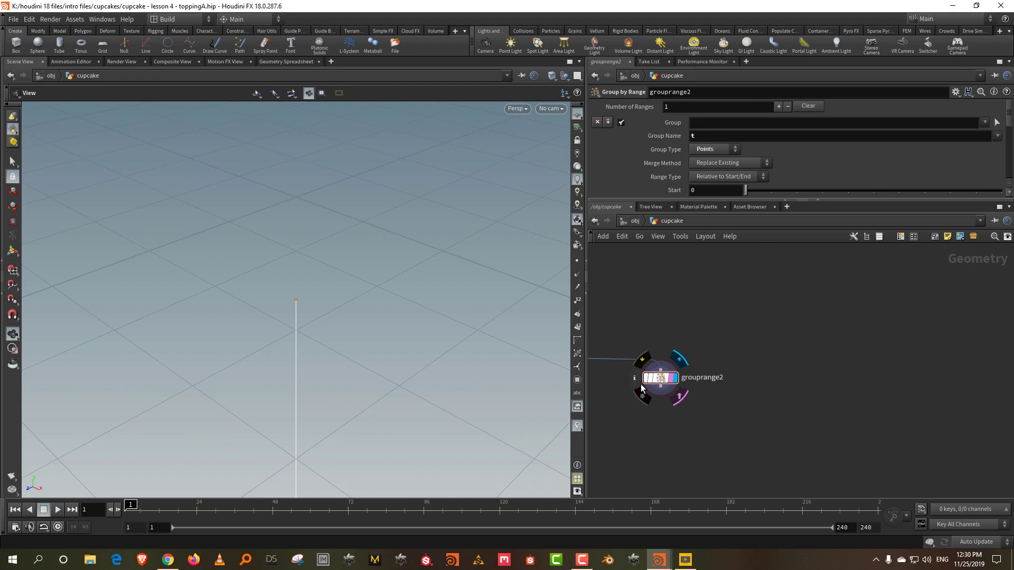
middle_click(670, 377)
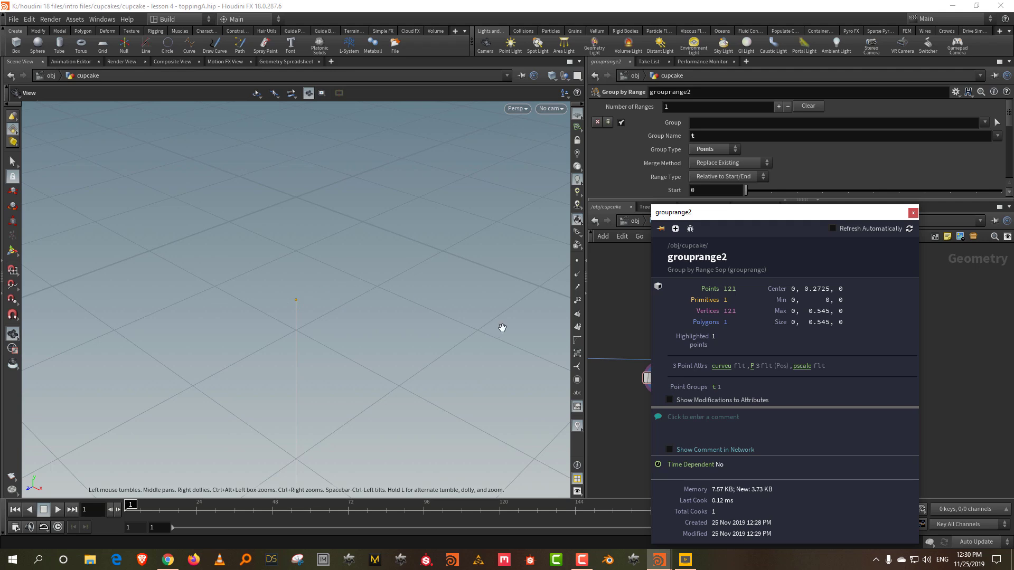
- Add an Attribute Delete node after grouprange2, display it and set it to delete the pscale point attribute
key(Tab)
text(del)
click(738, 131)
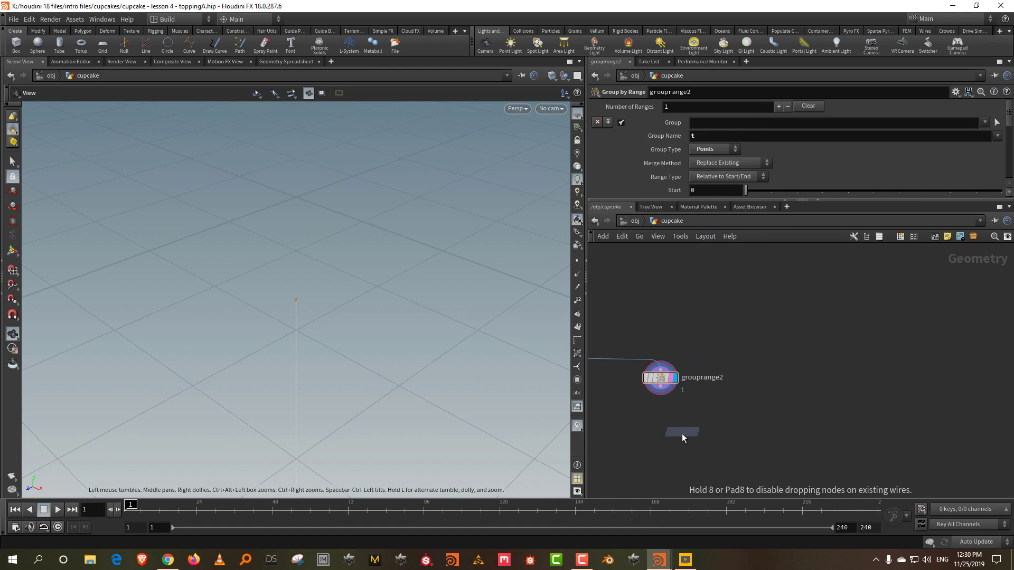
click(682, 436)
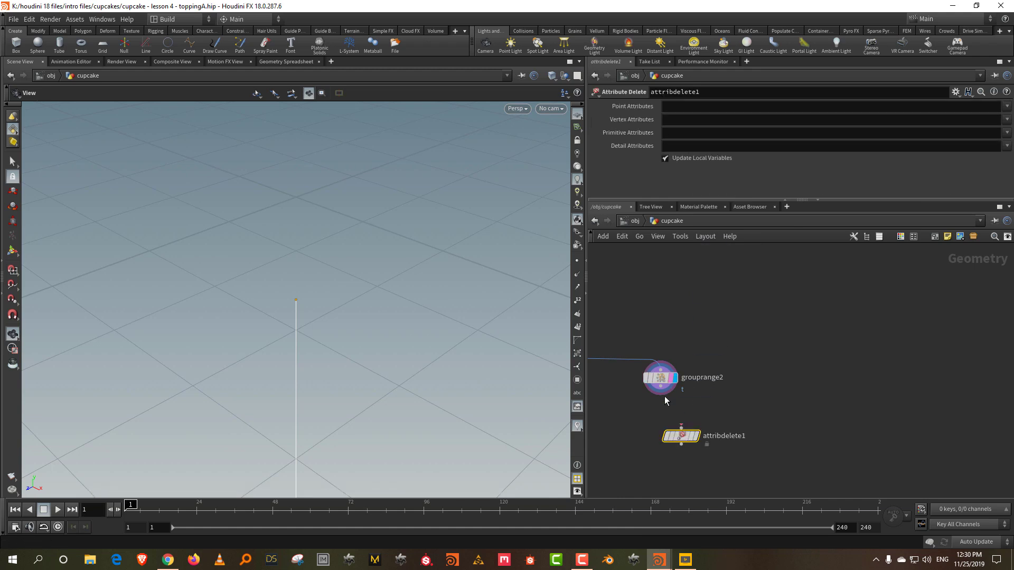
click(696, 438)
click(1007, 106)
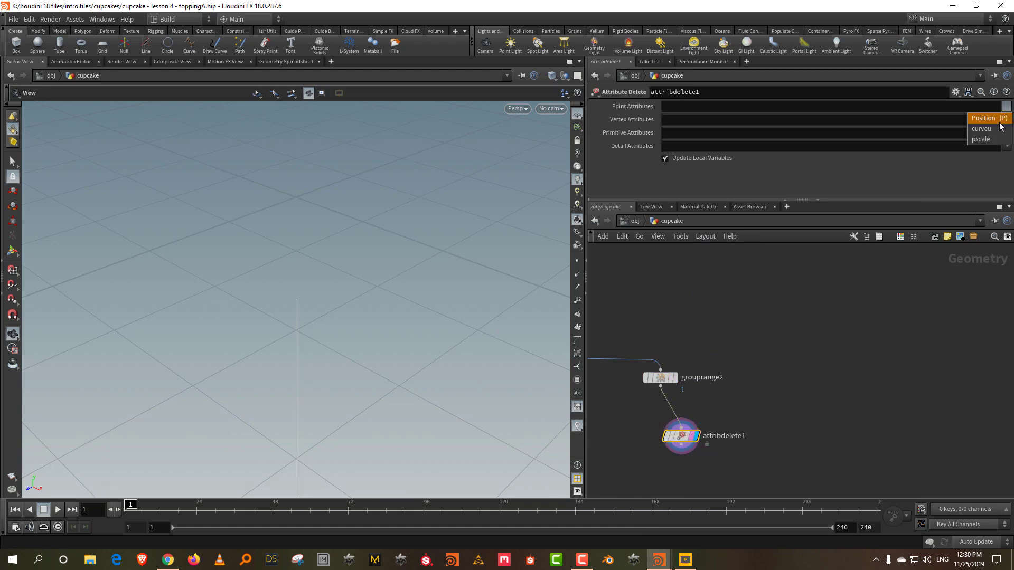
click(980, 139)
- Add a Copy to Points node and connect attribdelete1 to its target points input
key(h)
key(Tab)
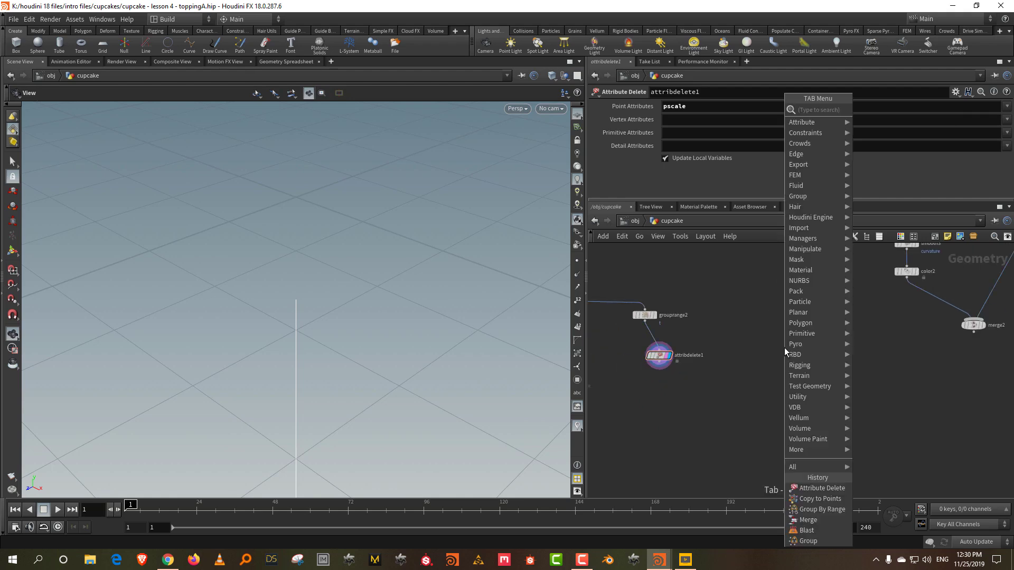
mouse_move(803, 272)
click(892, 109)
click(724, 430)
scroll(695, 392, up, 2)
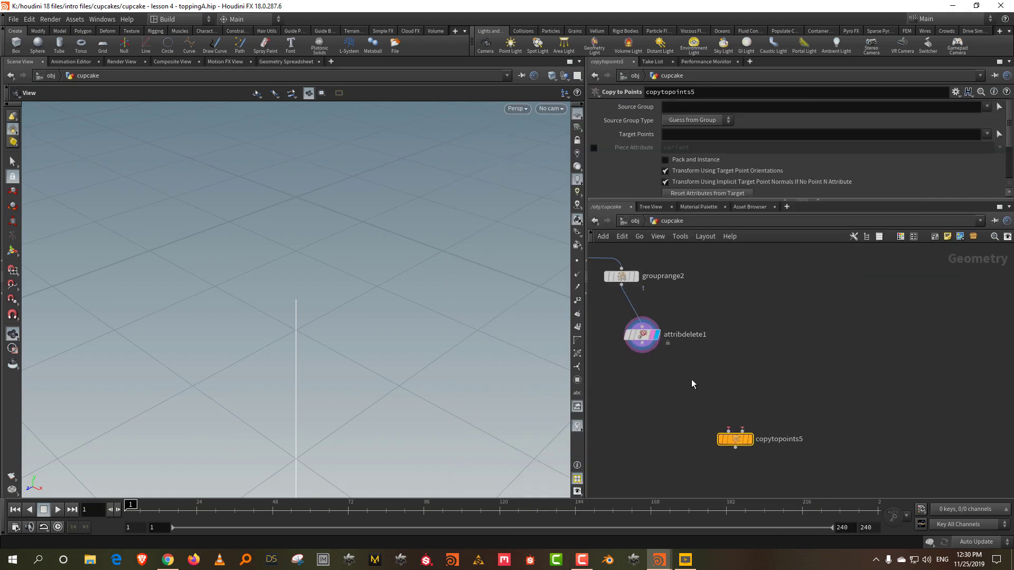
click(648, 350)
click(742, 429)
- Display copytopoints5 and set its Target Points to the group t
scroll(744, 443, up, 3)
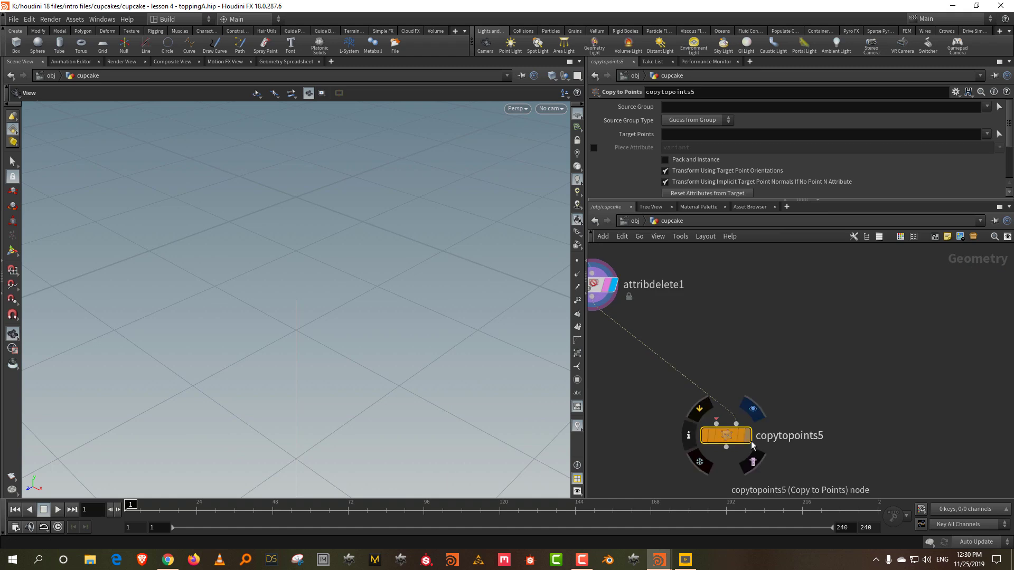
click(678, 134)
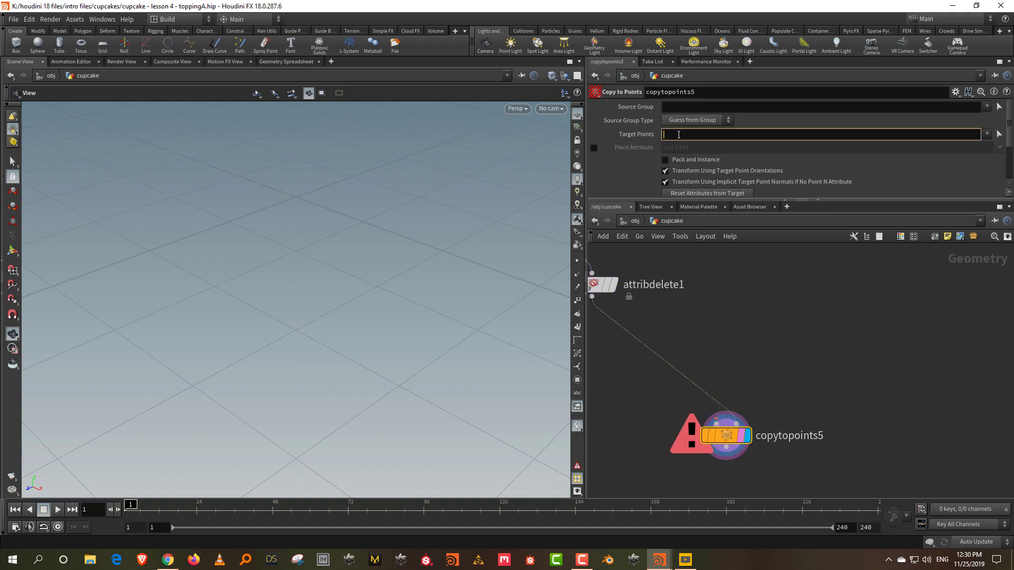
key(Return)
scroll(787, 372, down, 1)
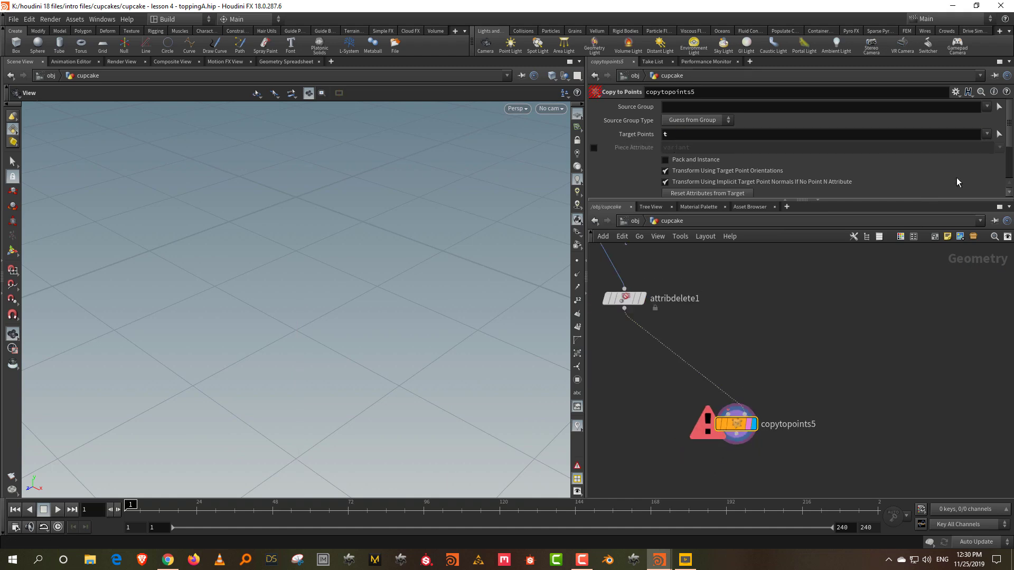
- Examine the node information of attribdelete1 and merge2 for their attributes and geometry size
middle_drag(684, 286, 746, 328)
click(686, 339)
click(654, 339)
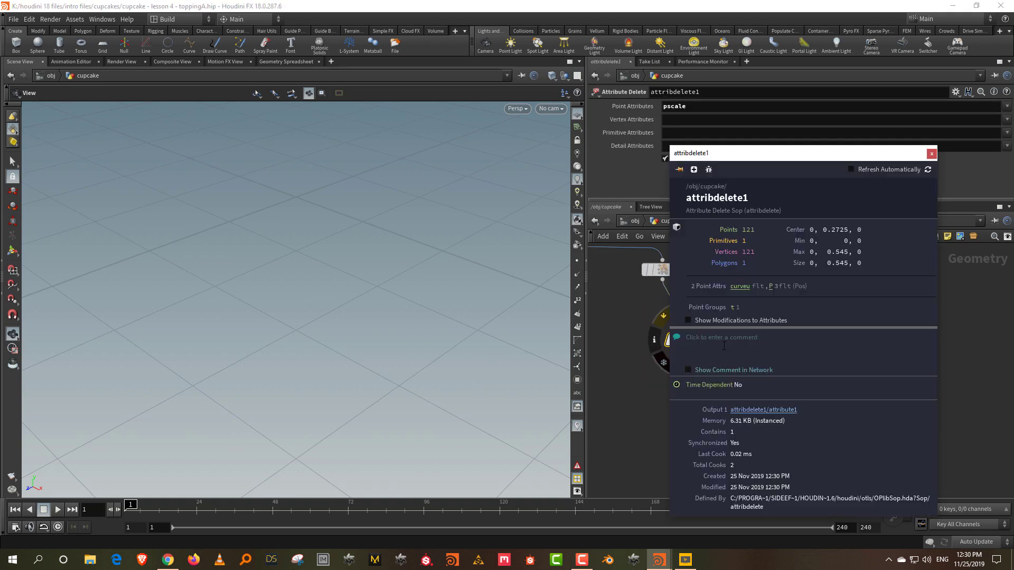
scroll(952, 351, down, 3)
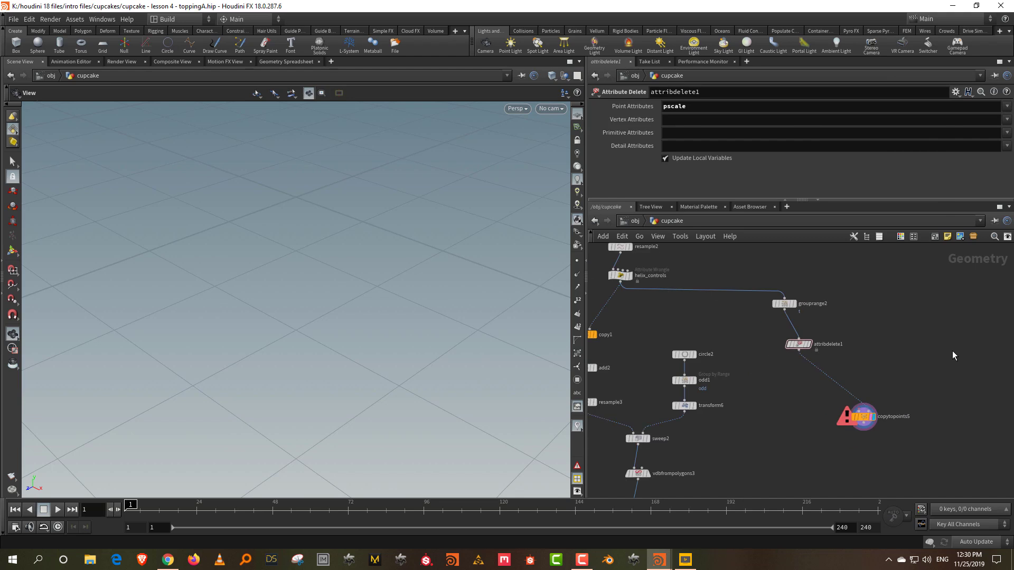
middle_drag(921, 359, 760, 390)
scroll(974, 363, up, 2)
click(918, 337)
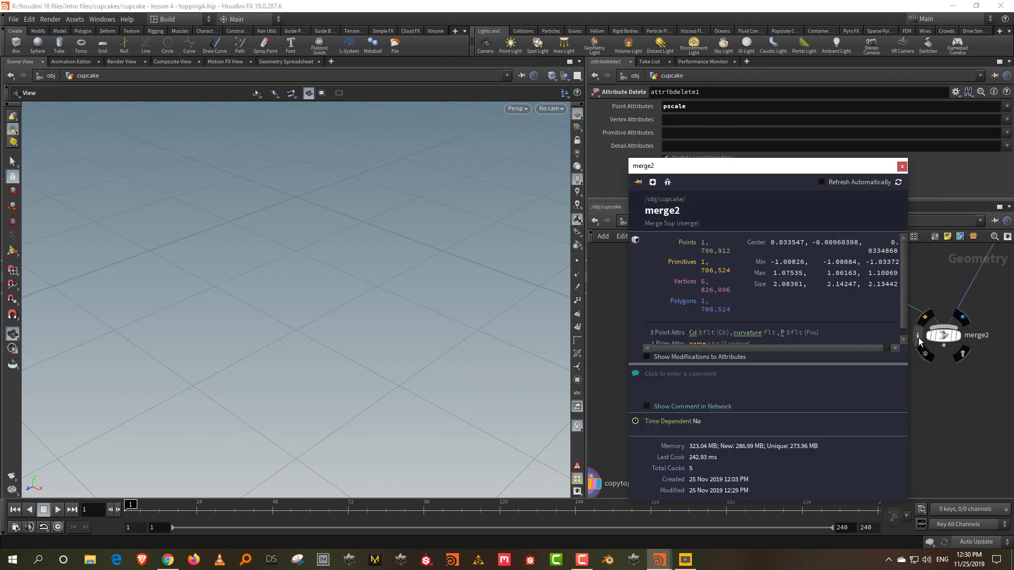
- Set the Depth of the sprinkle branch's subdivide1 node to 1
scroll(936, 410, down, 1)
middle_drag(936, 409, 827, 488)
scroll(888, 393, down, 2)
middle_drag(910, 387, 909, 467)
scroll(866, 351, up, 2)
middle_drag(866, 352, 880, 439)
scroll(805, 297, up, 1)
click(746, 315)
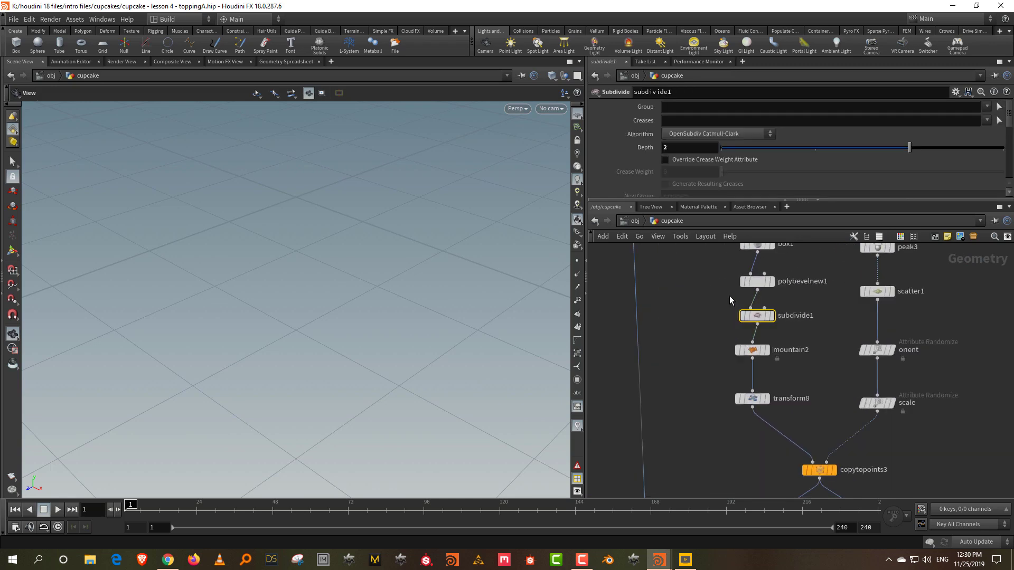
click(816, 149)
- Display merge2 and check its node information for the polygon count
middle_drag(927, 389, 970, 257)
middle_drag(915, 438, 758, 378)
scroll(790, 389, up, 2)
mouse_move(813, 390)
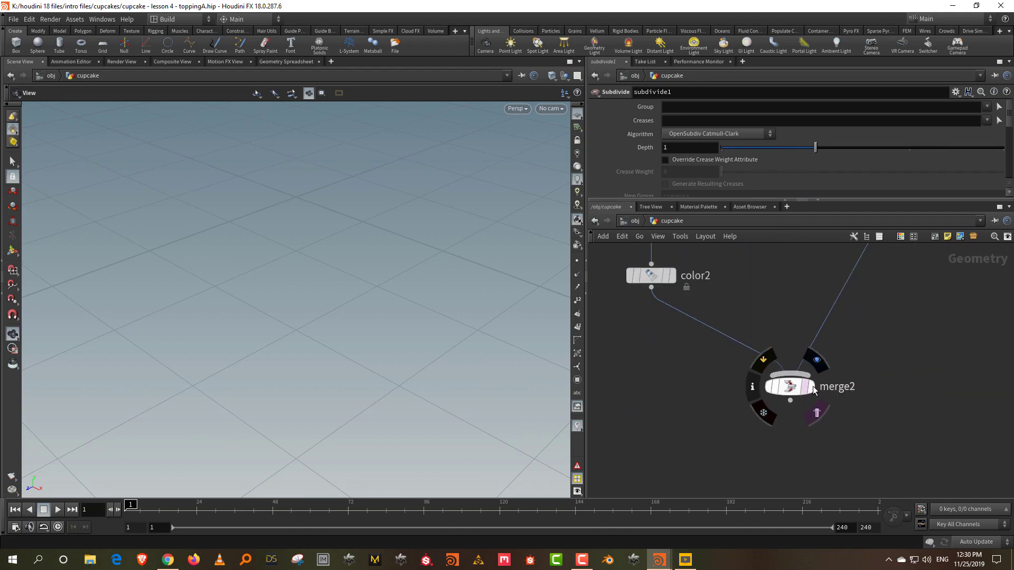
click(817, 360)
scroll(270, 291, up, 5)
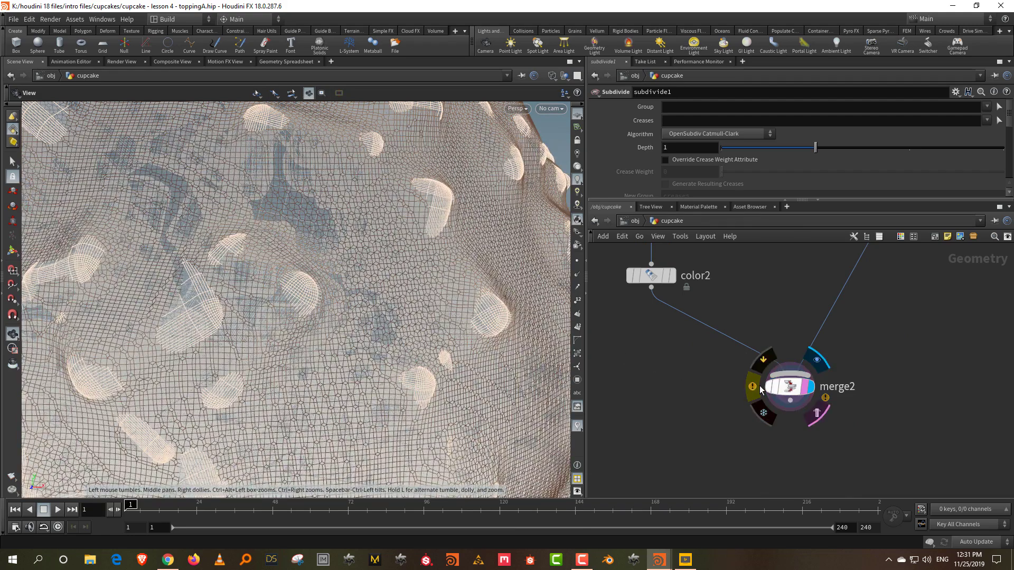
click(759, 386)
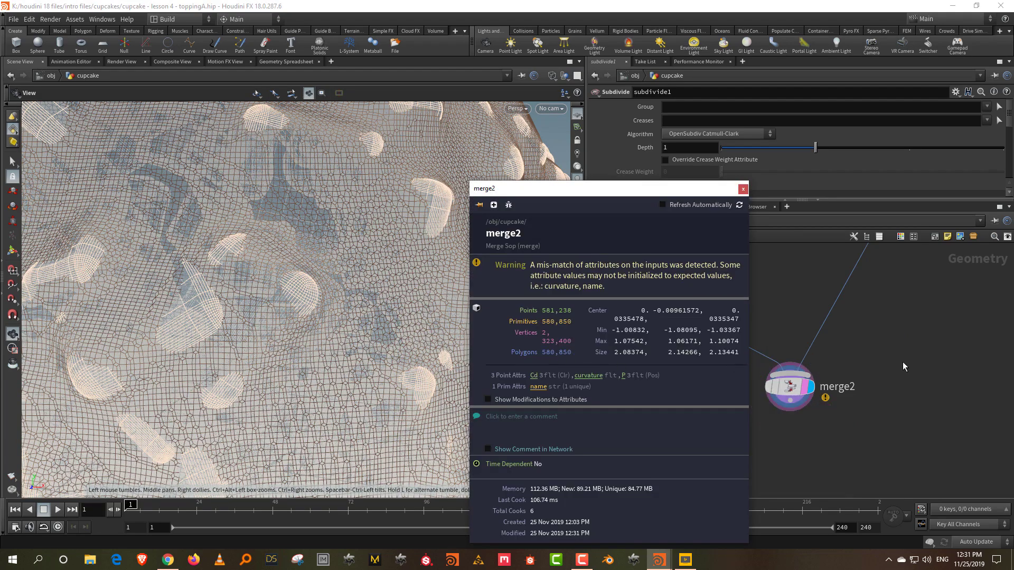
- Connect merge2 to the first input of copytopoints5, display the copy node and frame the ball in the viewport
scroll(898, 362, down, 3)
middle_drag(696, 432, 825, 415)
click(930, 364)
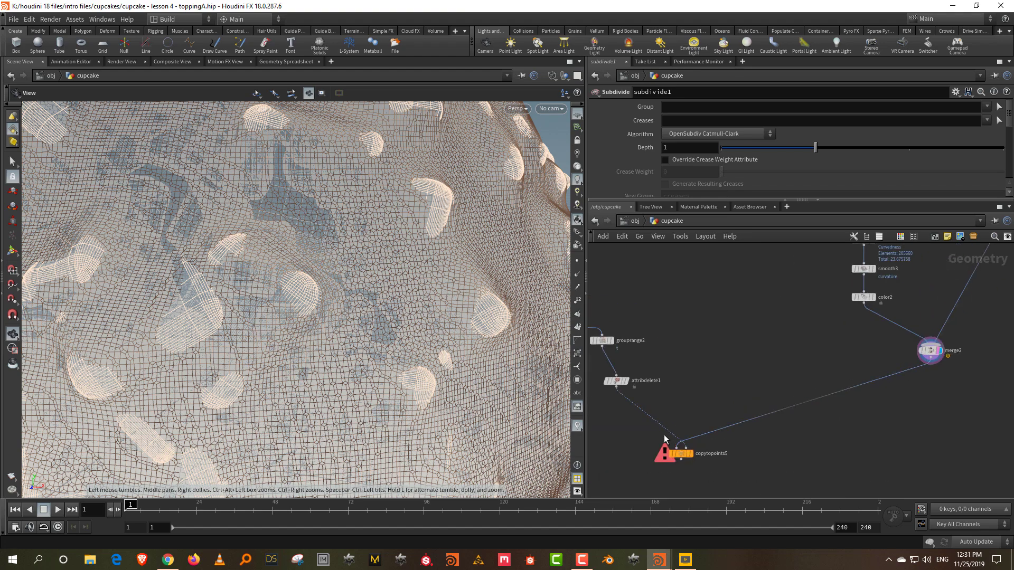
click(672, 446)
scroll(685, 465, up, 4)
click(696, 444)
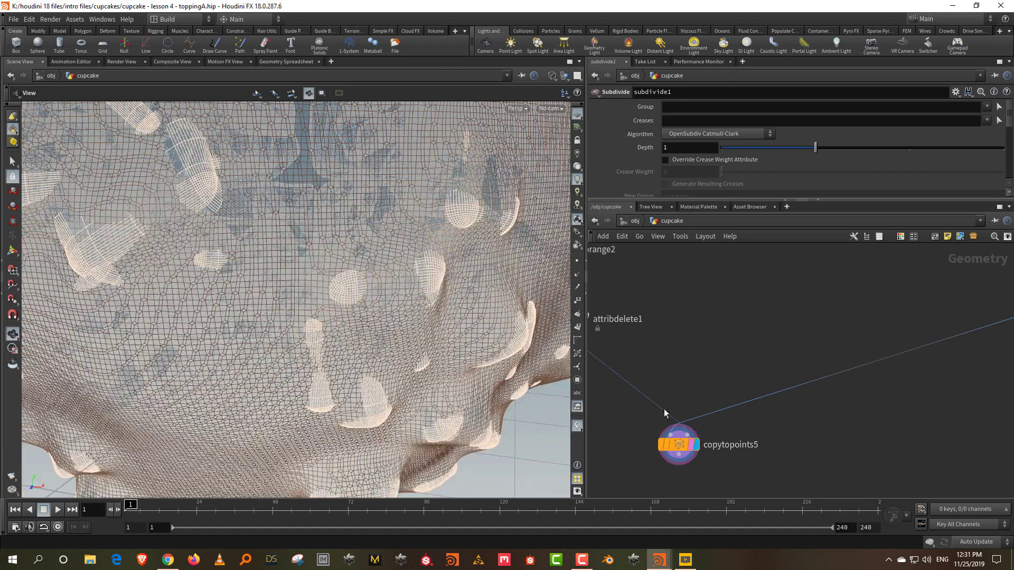
key(g)
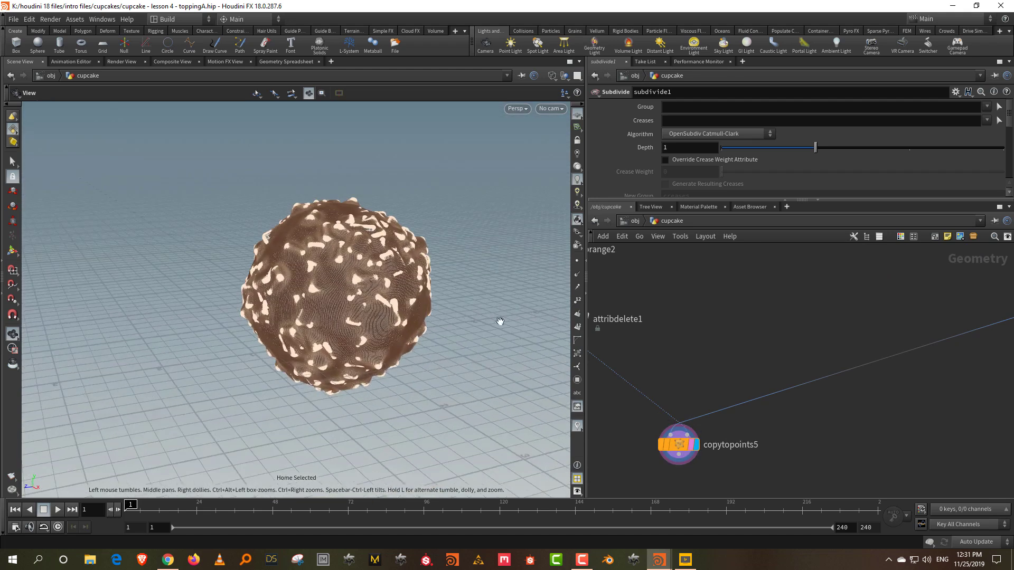
- Show the convertvdb2 icing as a template alongside the copied ball
scroll(822, 410, down, 3)
middle_drag(768, 433, 899, 314)
scroll(766, 396, up, 2)
middle_drag(784, 395, 775, 298)
scroll(808, 388, down, 1)
middle_drag(847, 418, 802, 266)
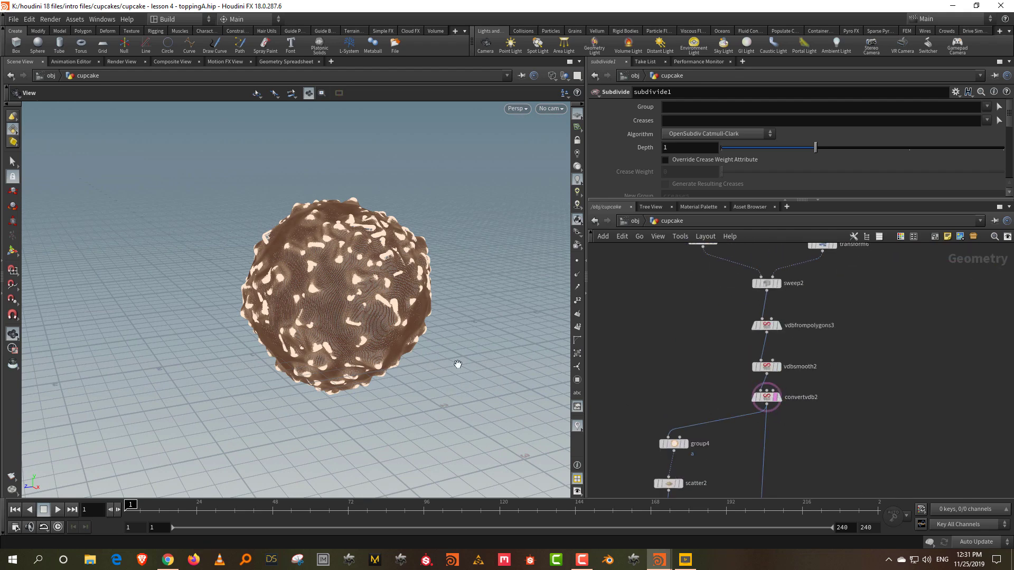
drag(334, 327, 303, 311)
- Insert a Transform node on the wire between merge2 and copytopoints5
scroll(915, 353, down, 3)
middle_drag(992, 341, 831, 405)
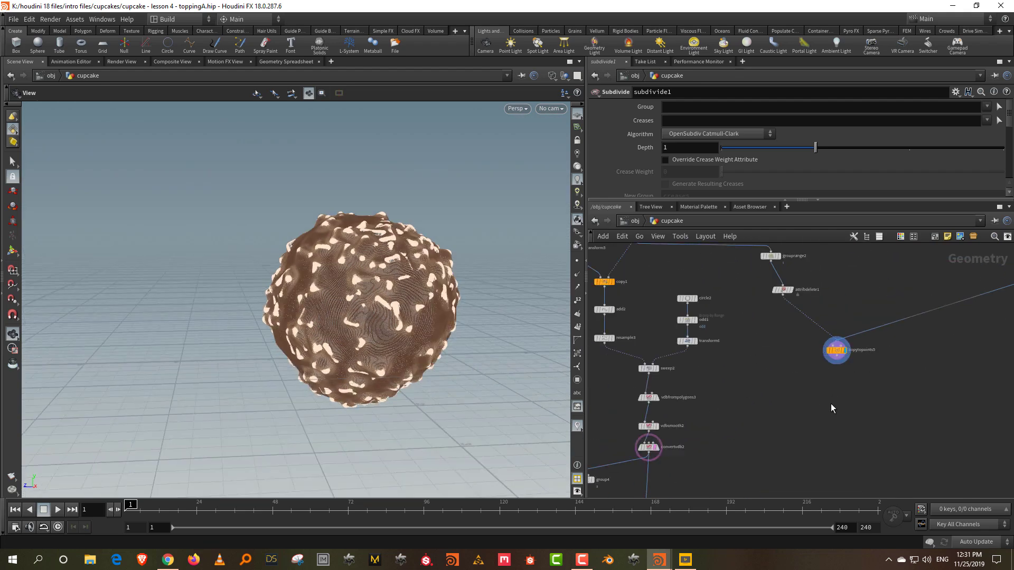
key(Tab)
text(tr)
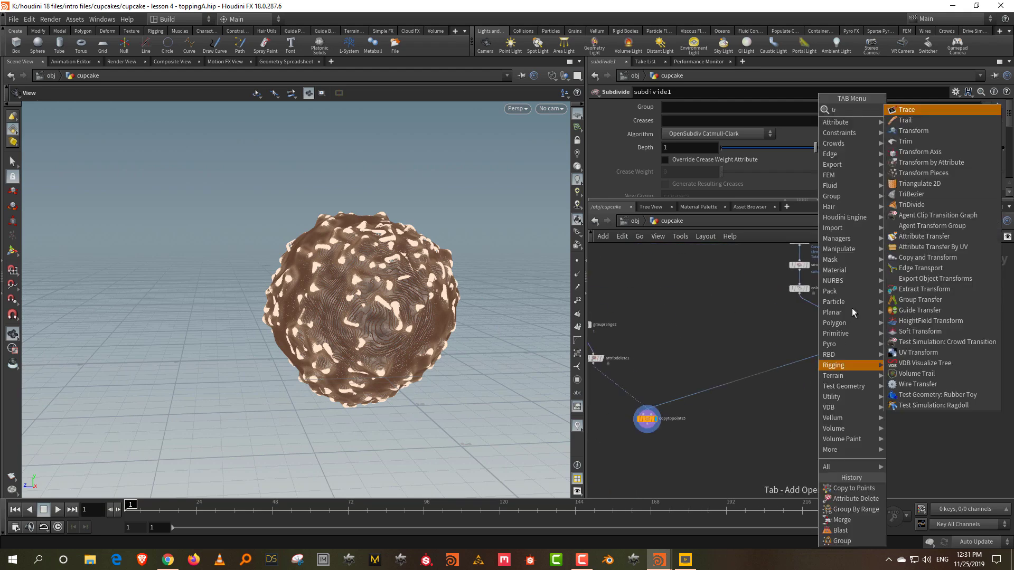
click(942, 130)
click(798, 358)
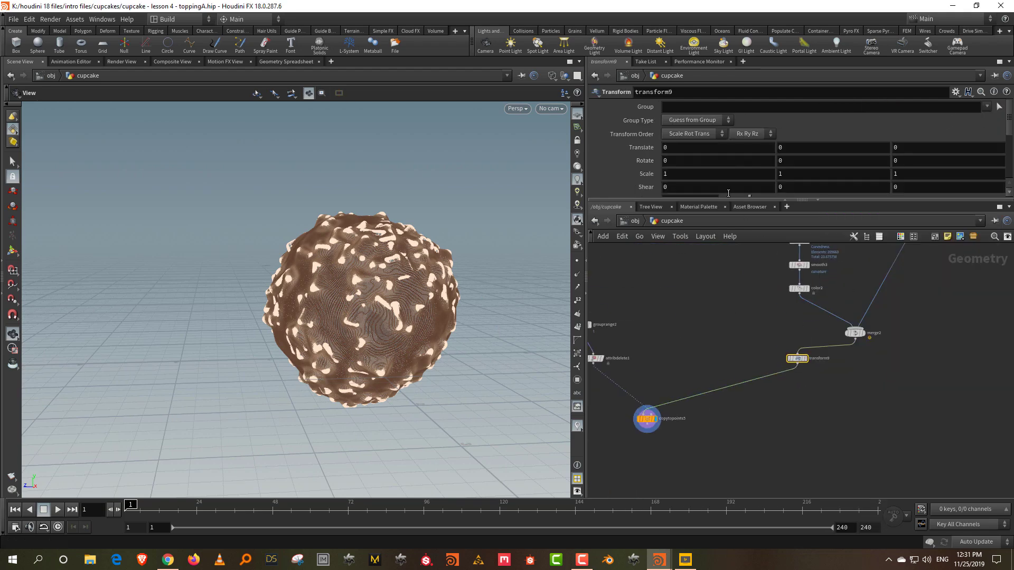
- Place transform9 directly below merge2 and set its Uniform Scale to 0.26
mouse_move(728, 200)
mouse_down()
mouse_move(728, 264)
mouse_move(730, 202)
mouse_up()
drag(797, 391, 845, 388)
right_drag(351, 319, 366, 261)
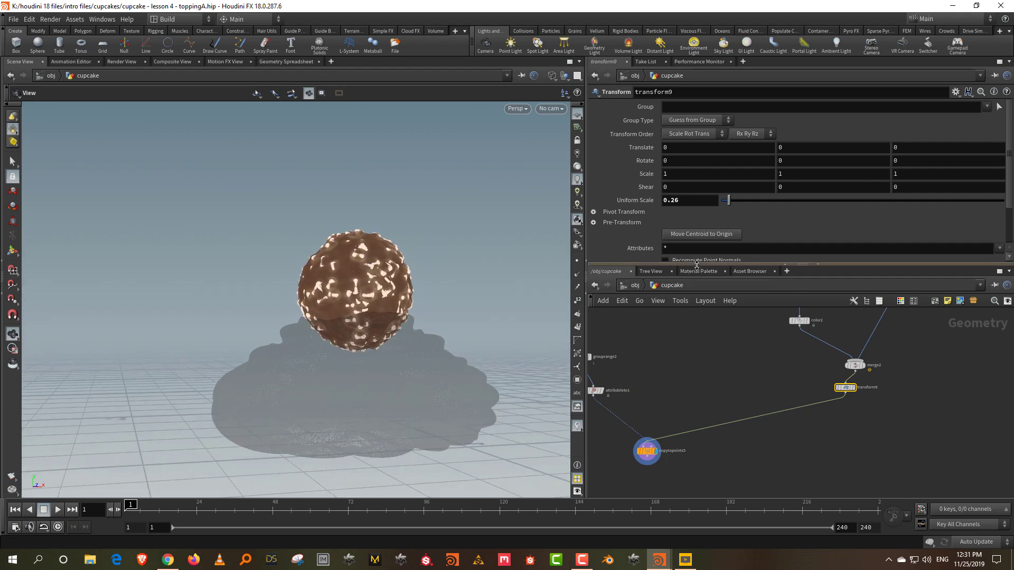
drag(802, 264, 801, 208)
- Add a Peak node and connect it to the output of copytopoints5
middle_drag(695, 335, 889, 420)
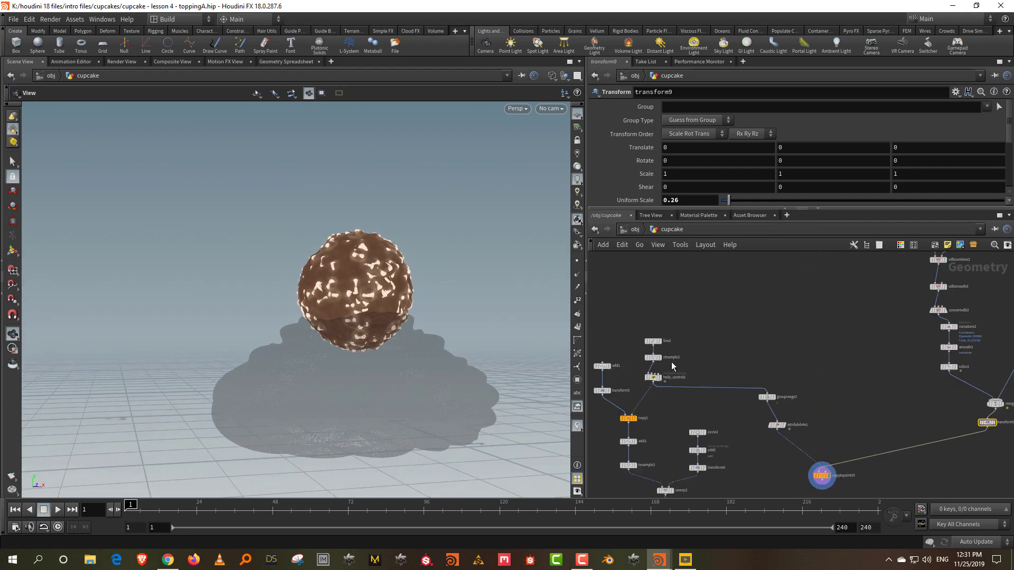
middle_drag(662, 371, 735, 326)
scroll(765, 384, up, 3)
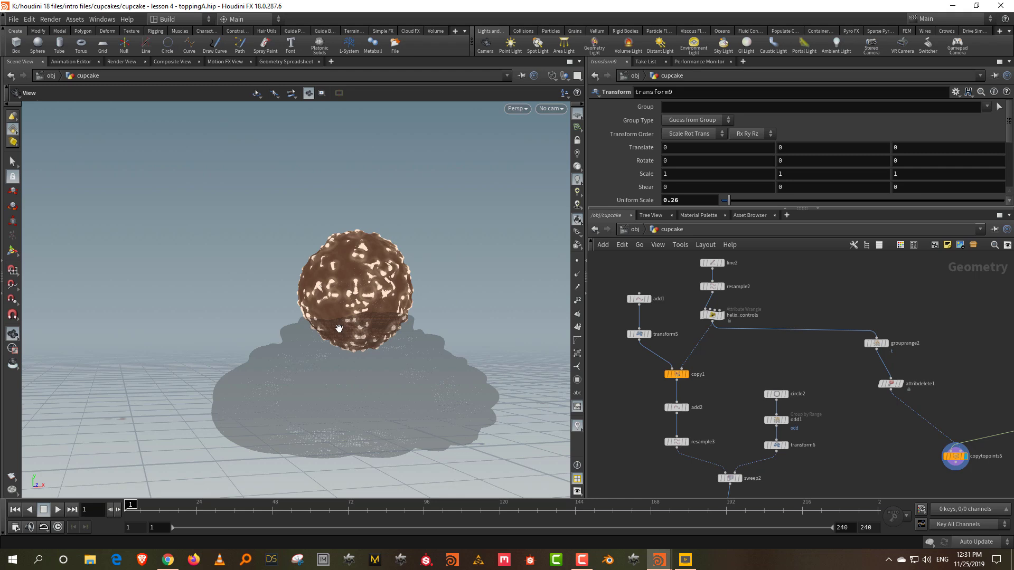
middle_drag(974, 413, 899, 294)
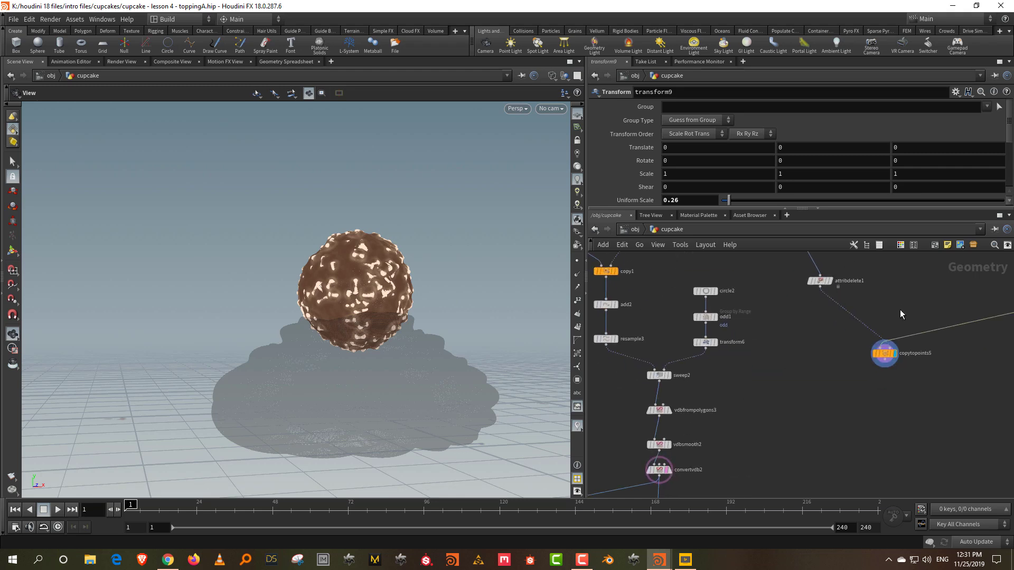
scroll(847, 379, up, 3)
key(Tab)
text(pea)
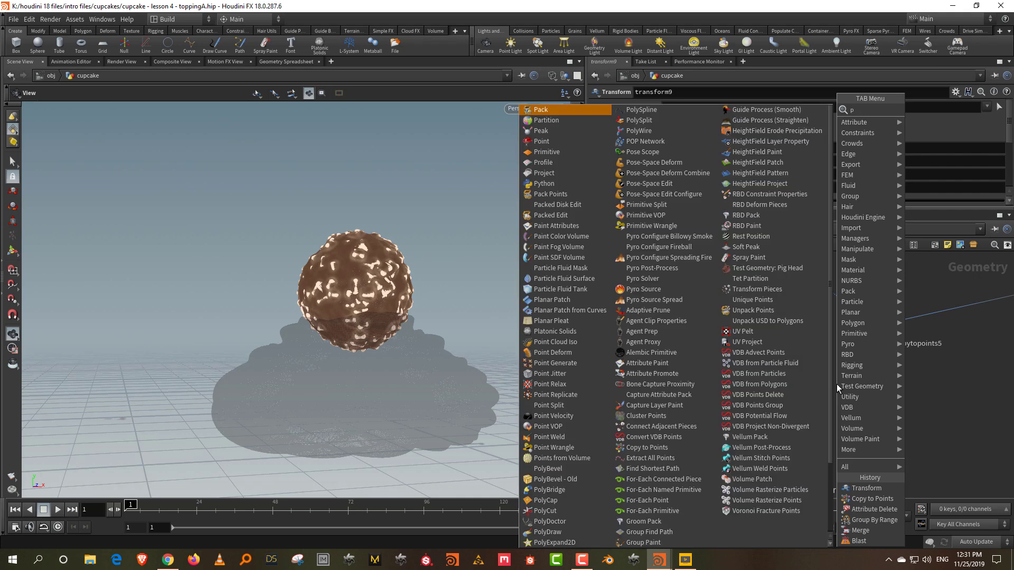
click(923, 110)
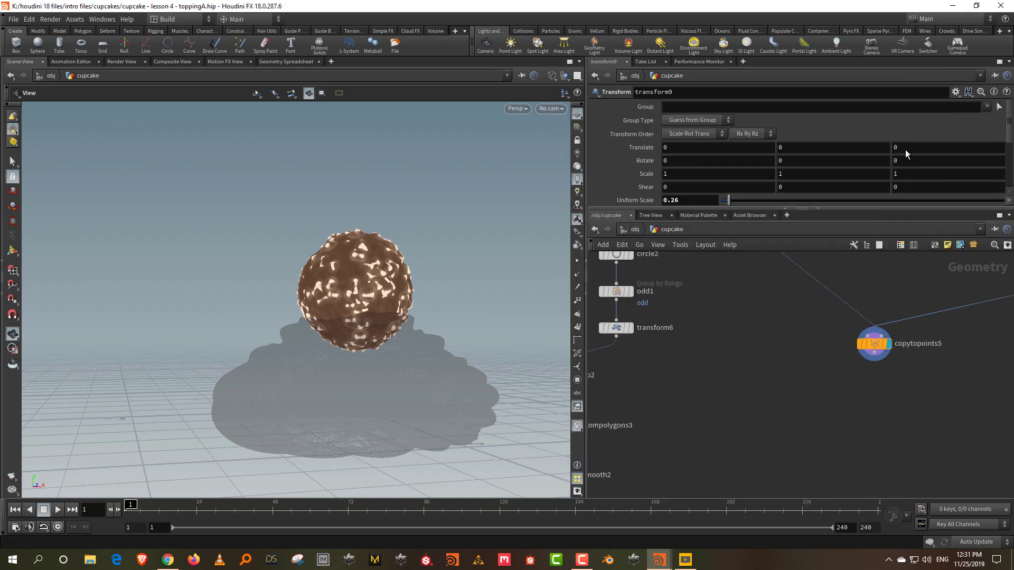
click(812, 393)
drag(872, 361, 812, 384)
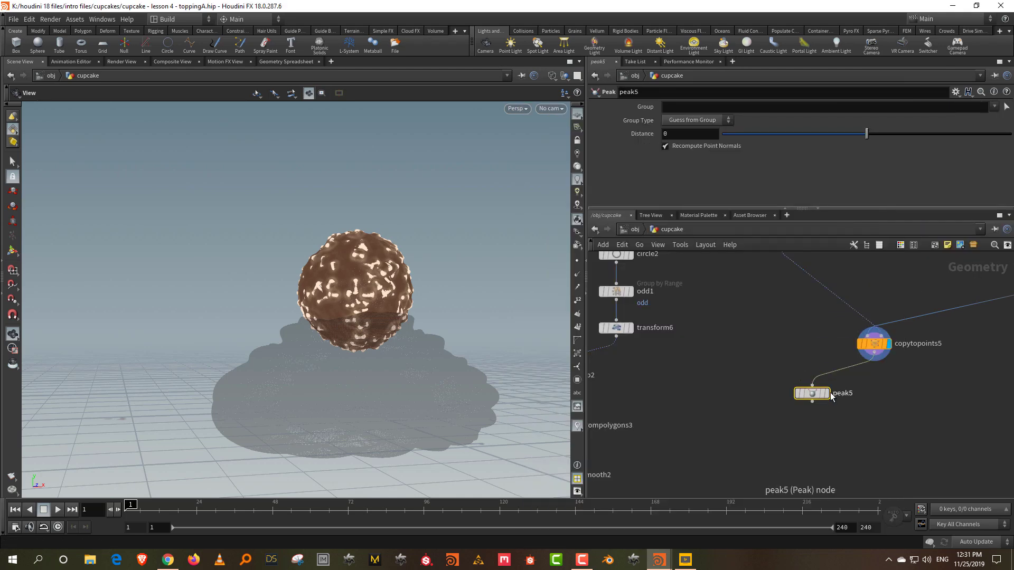
- Display peak5 and set its Distance to 0.03 after trying 0.05
click(826, 393)
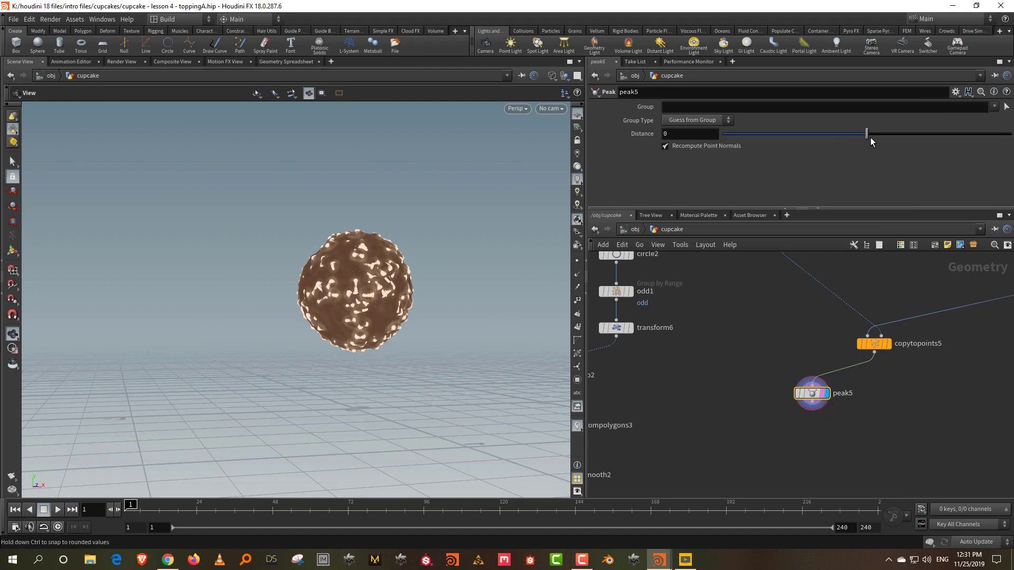
drag(870, 137, 870, 137)
double_click(677, 133)
text(0.05)
key(Return)
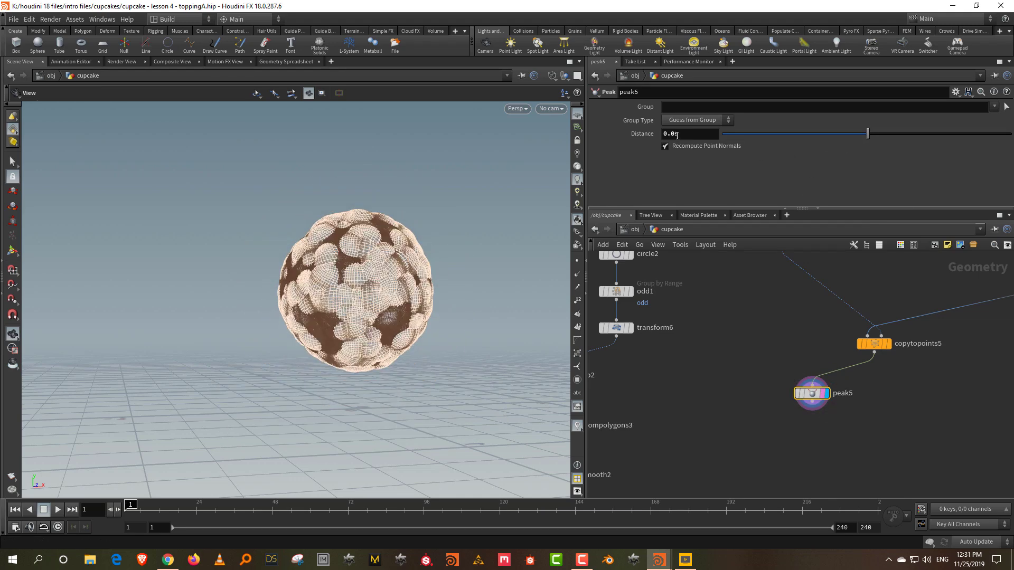
drag(675, 134, 681, 135)
key(Return)
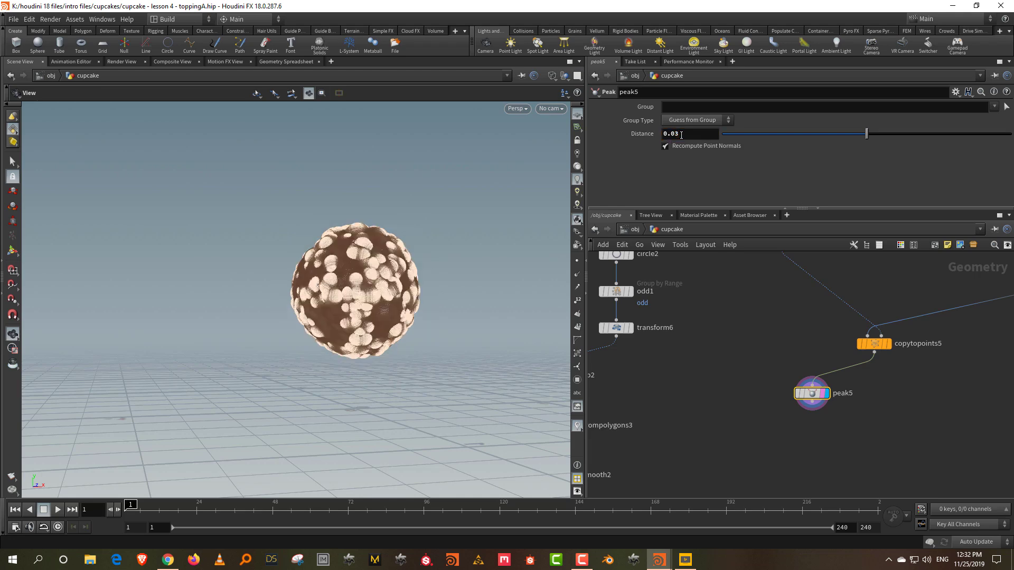
- Add a VDB from Polygons node fed by peak5, display it and set its Voxel Size to 0.02
scroll(764, 429, up, 3)
key(Tab)
text(vdbfro)
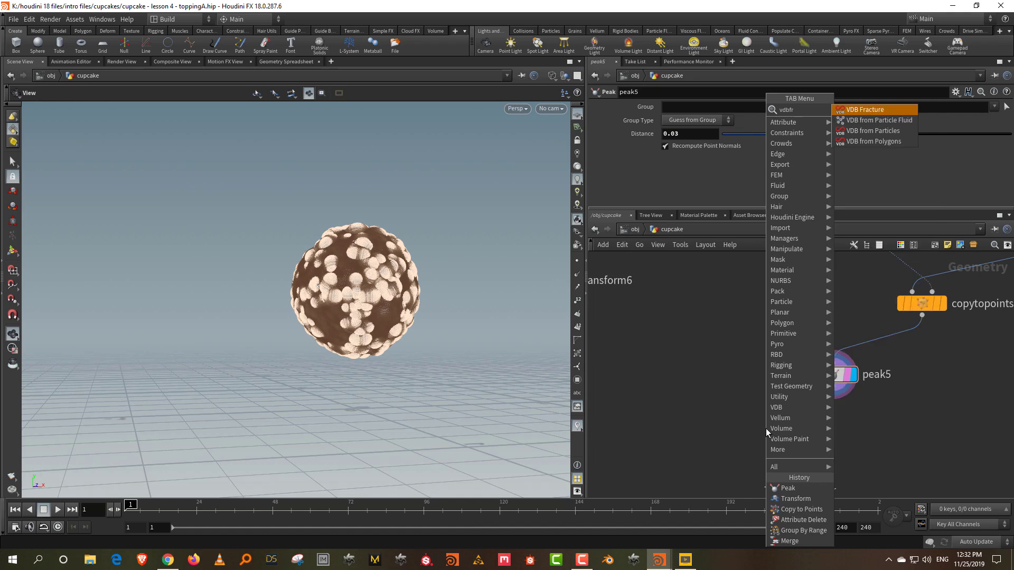
click(886, 132)
click(808, 452)
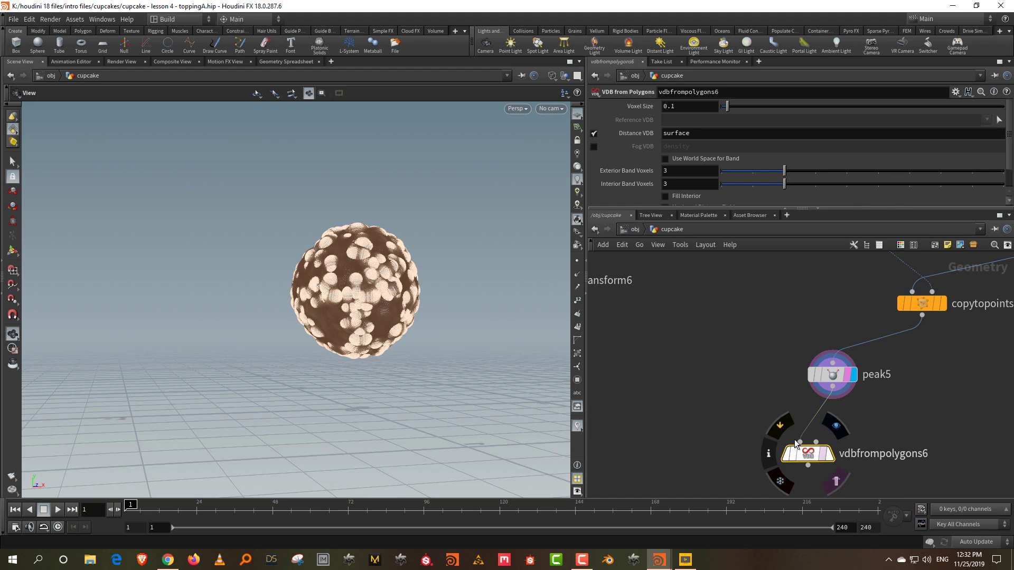
click(825, 454)
double_click(671, 107)
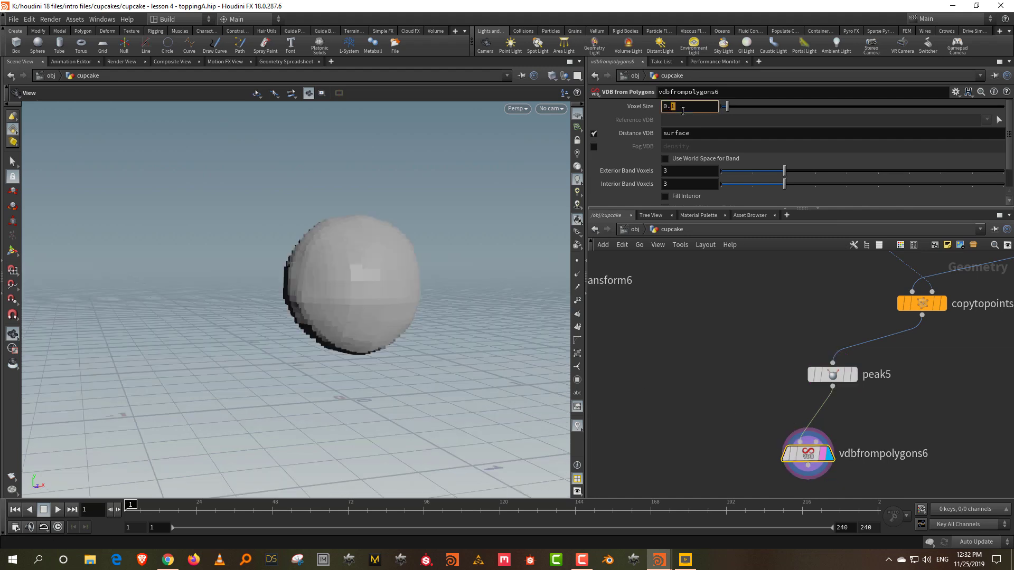
key(Return)
- Display vdbfrompolygons3 of the icing branch and add a VDB Combine node beside it
middle_drag(676, 425, 692, 313)
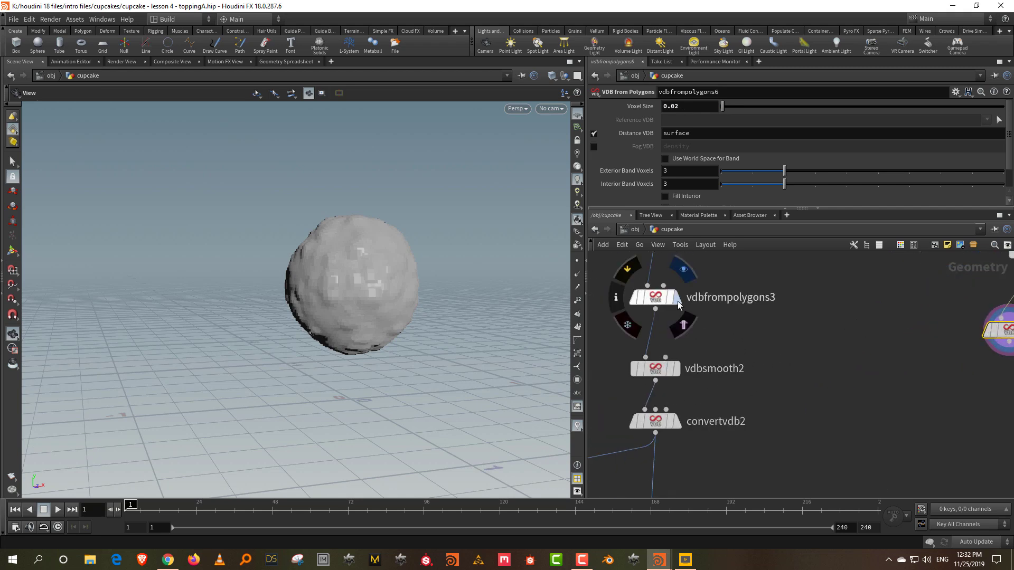
click(675, 298)
middle_drag(798, 317, 787, 306)
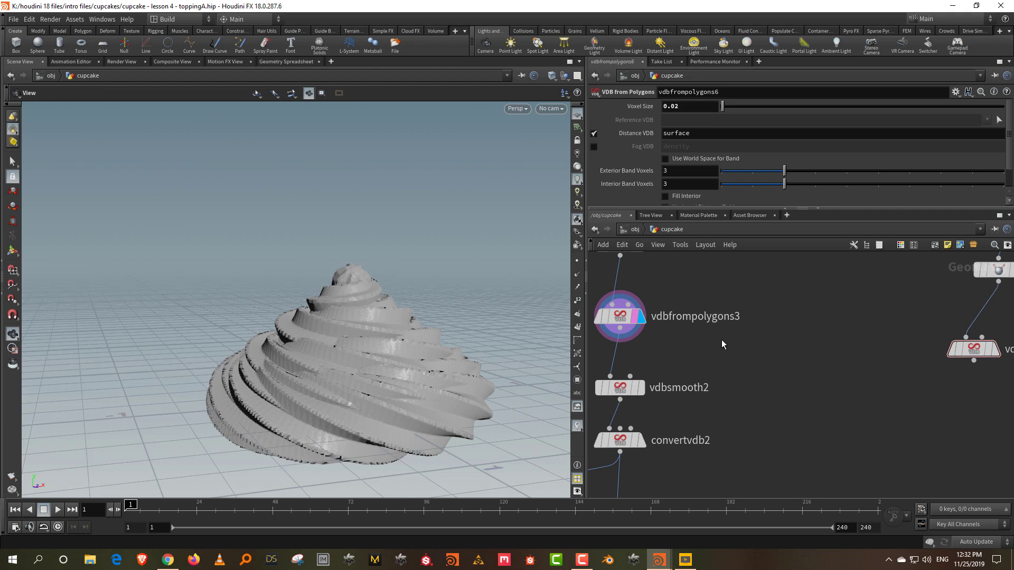
key(Tab)
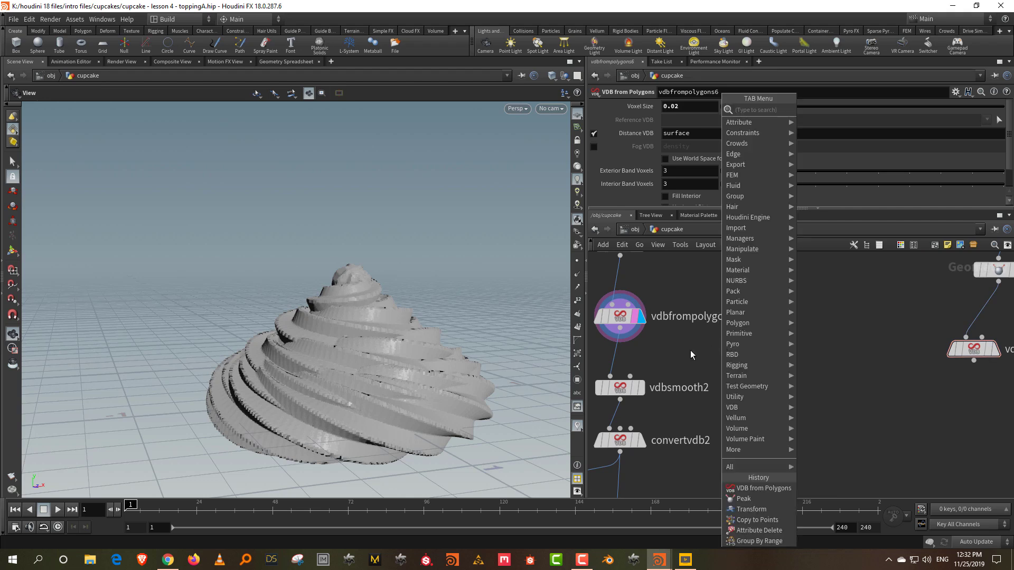
key(Escape)
key(Tab)
text(vd)
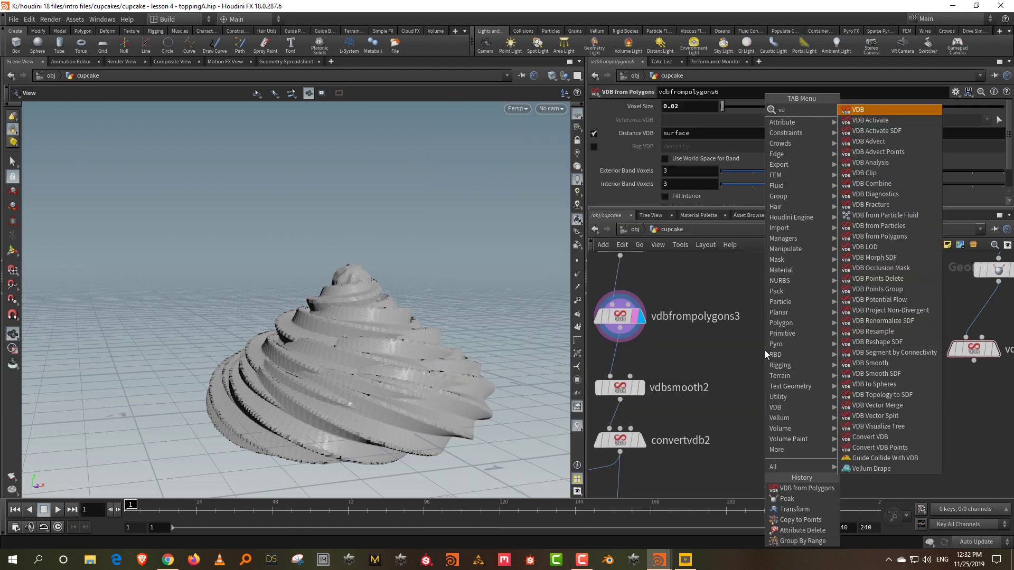
text(b com)
key(Return)
- Wire vdbfrompolygons3 into the first and vdbfrompolygons6 into the second input of the VDB Combine node, and display it
click(632, 336)
click(813, 376)
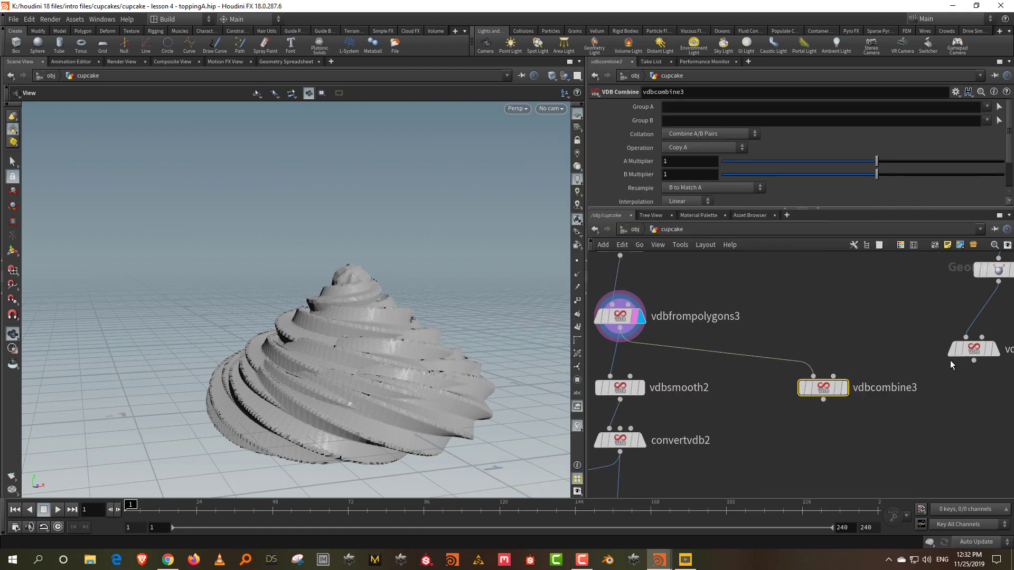
click(973, 361)
click(833, 376)
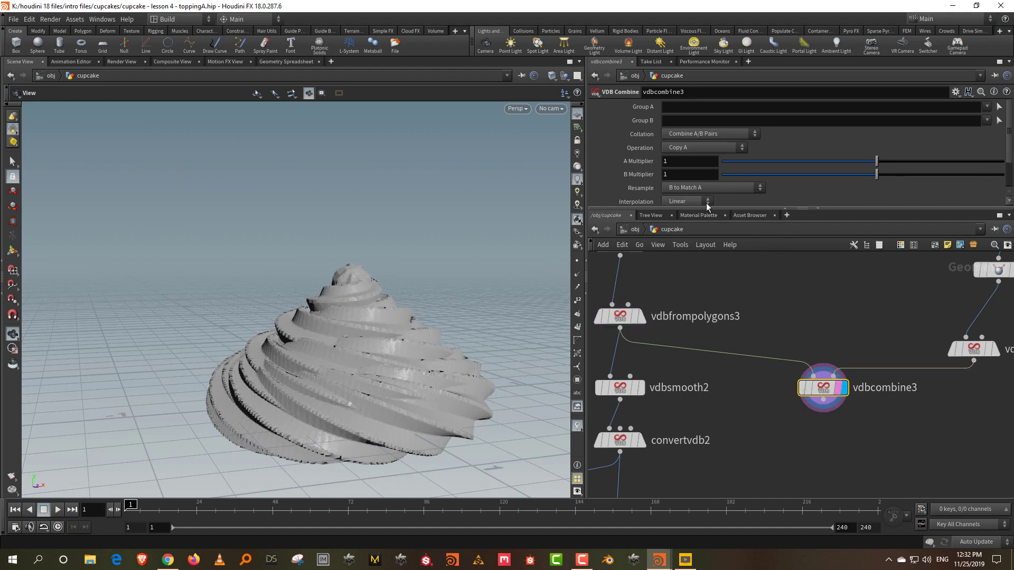
- Set the VDB Combine operation to SDF Difference to carve the ball shape out of the icing
scroll(635, 173, down, 2)
click(700, 120)
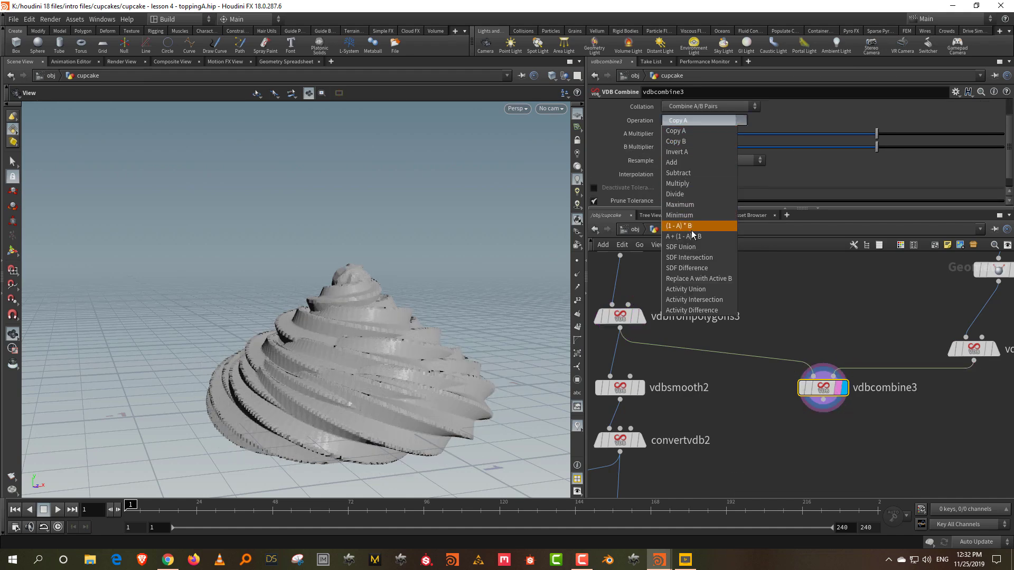
click(689, 267)
drag(363, 287, 351, 338)
- Make room above vdbsmooth2, feed the VDB Combine output into it, and display convertvdb2 to check the carved icing
middle_drag(843, 303, 901, 251)
shift+drag(677, 334, 676, 388)
drag(887, 355, 667, 377)
click(695, 390)
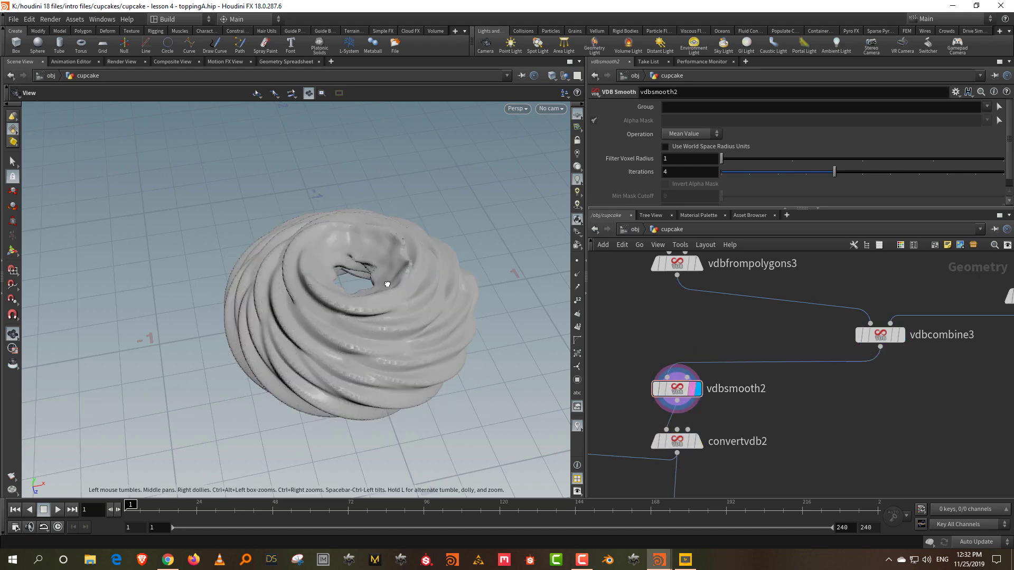
click(696, 442)
click(688, 449)
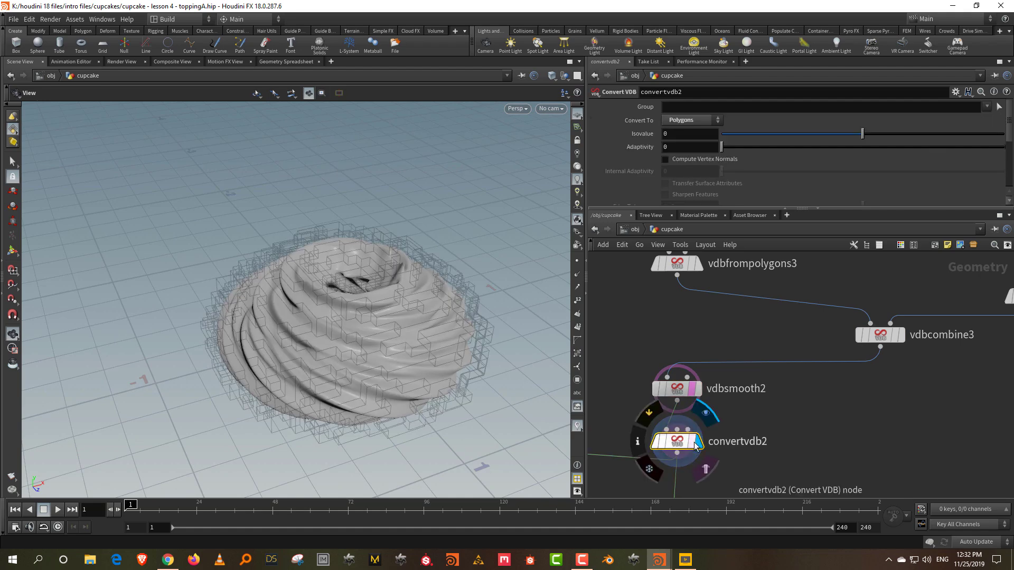
drag(346, 278, 321, 241)
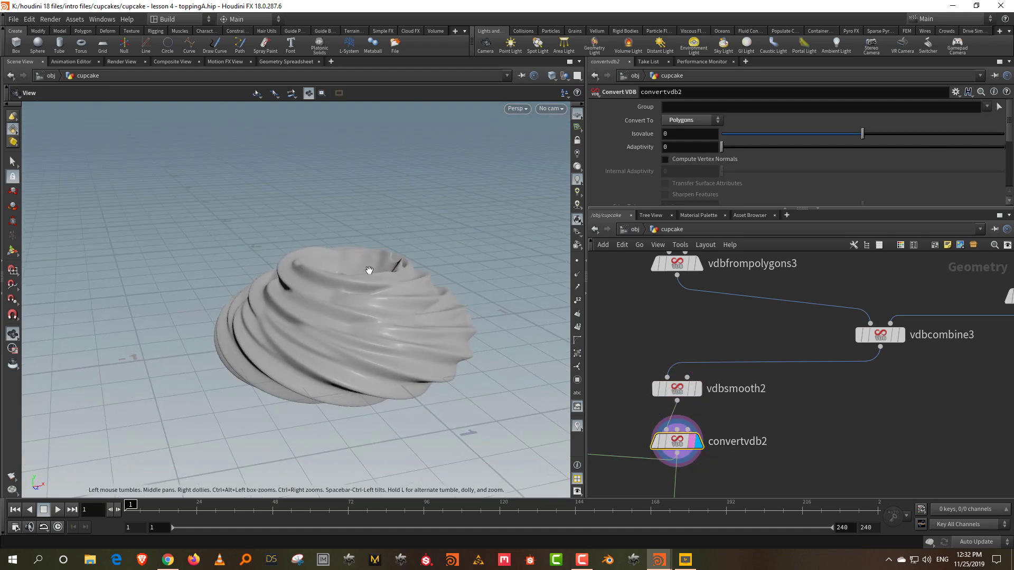
- Display transform7 below merge4 and inspect the sprinkled icing with its carved hollow
scroll(851, 411, down, 2)
middle_drag(997, 400, 951, 308)
scroll(952, 307, down, 3)
middle_drag(845, 384, 814, 217)
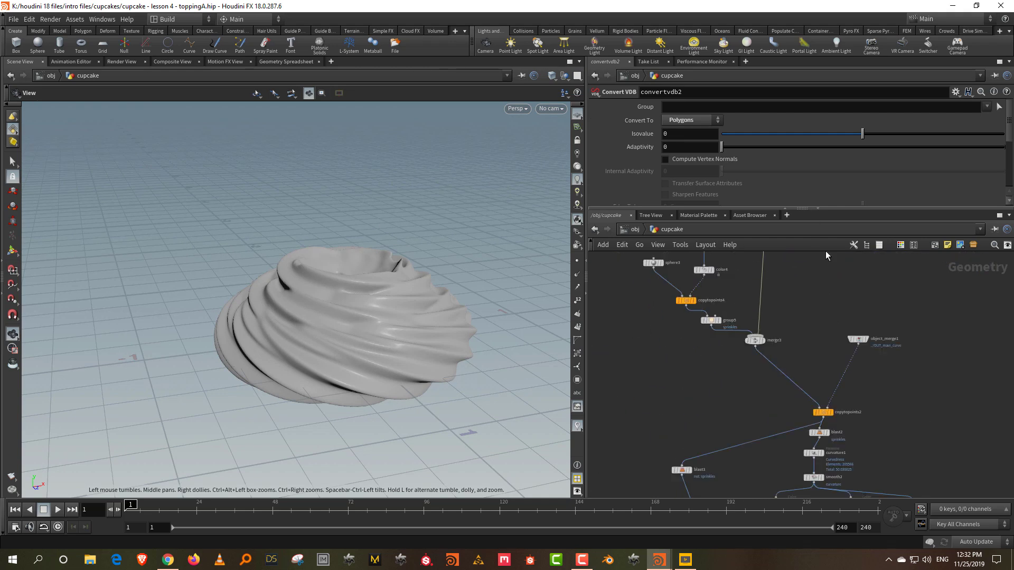
middle_drag(914, 449, 906, 282)
scroll(859, 437, up, 2)
middle_drag(860, 438, 865, 271)
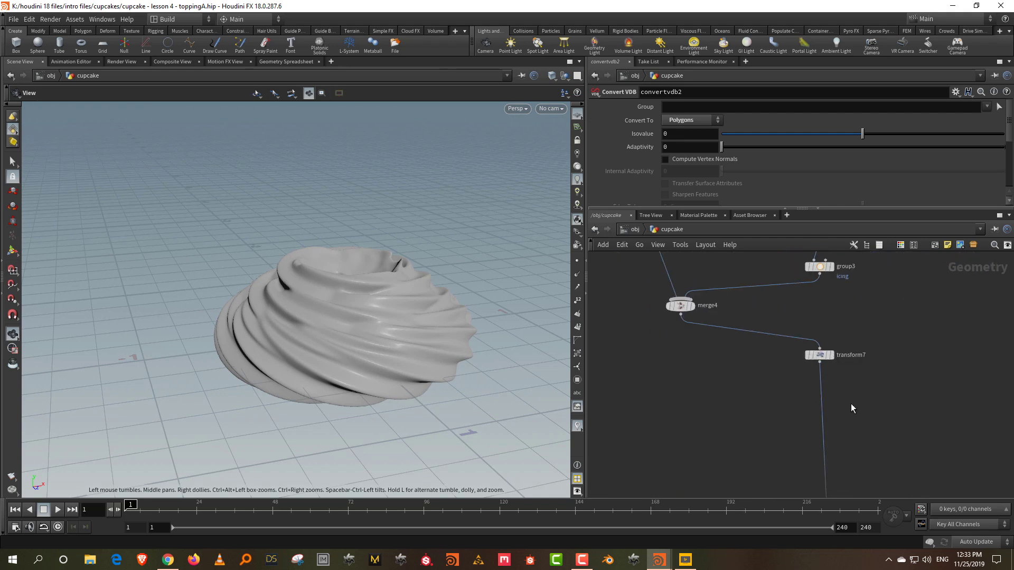
click(830, 356)
drag(819, 354, 819, 387)
middle_drag(352, 90, 361, 164)
drag(361, 165, 361, 236)
scroll(721, 380, down, 5)
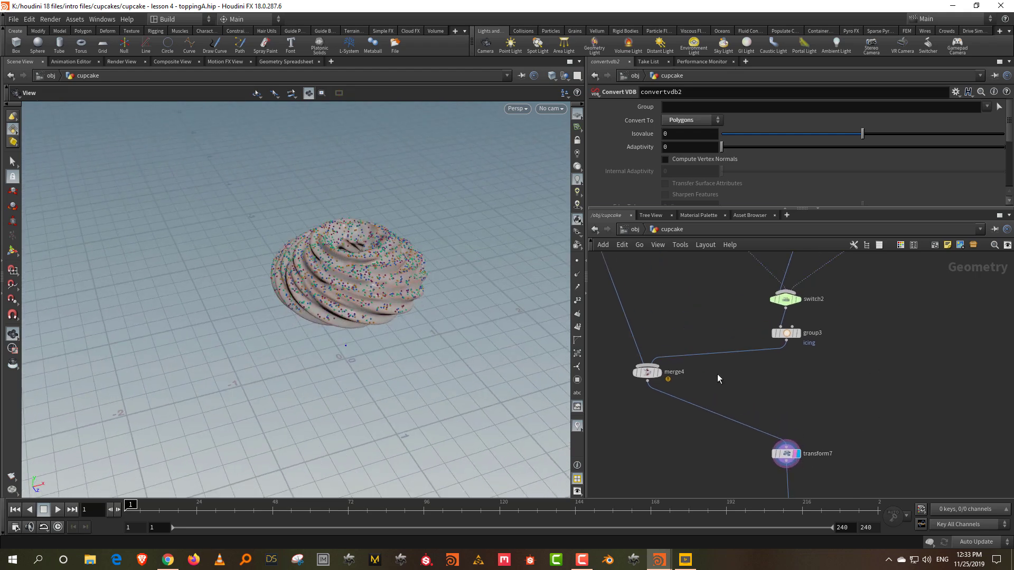
- Display copytopoints5 and check the chocolate ball from the side
middle_drag(894, 359, 805, 496)
middle_drag(818, 353, 817, 483)
middle_drag(800, 377, 839, 432)
scroll(746, 322, up, 2)
scroll(748, 322, up, 2)
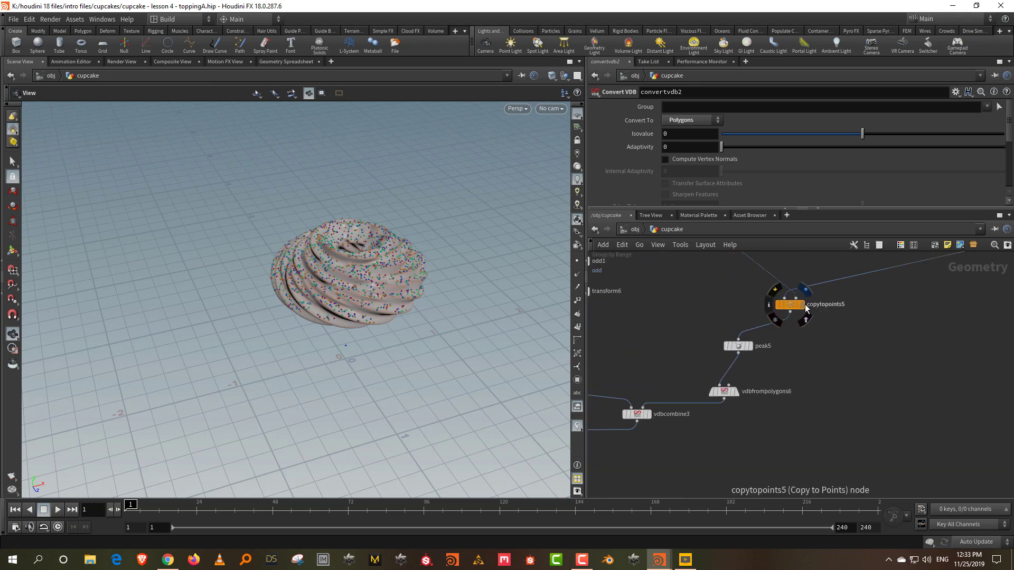
click(800, 305)
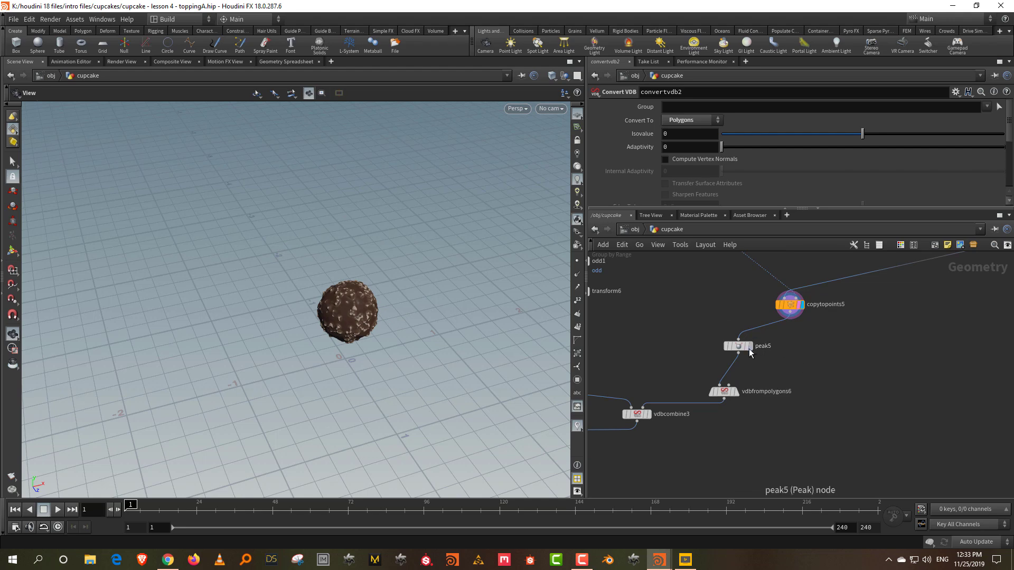
drag(385, 316, 379, 280)
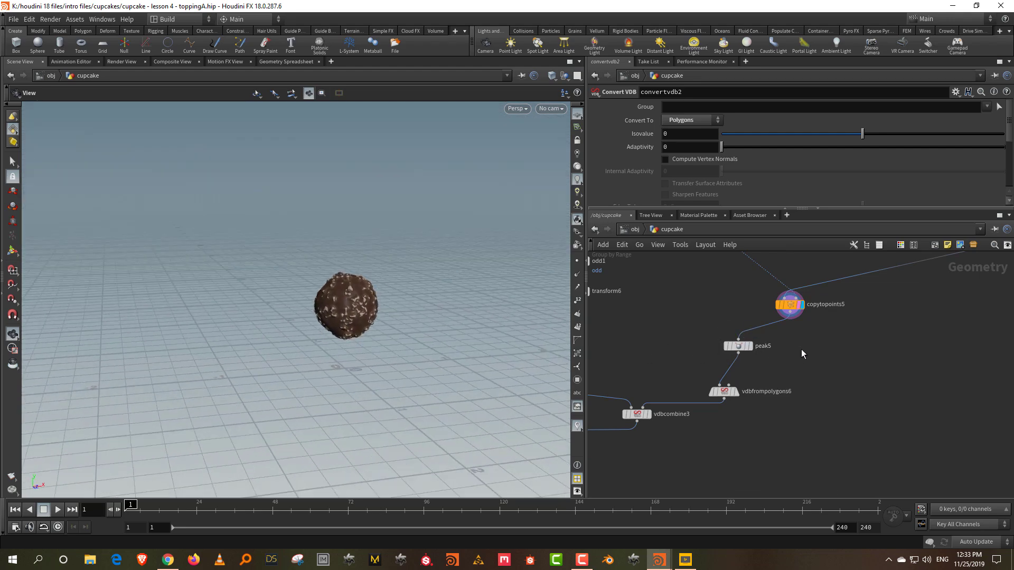
- Wire the copytopoints5 output through a dot into merge4 and move merge4 below group3
key(Tab)
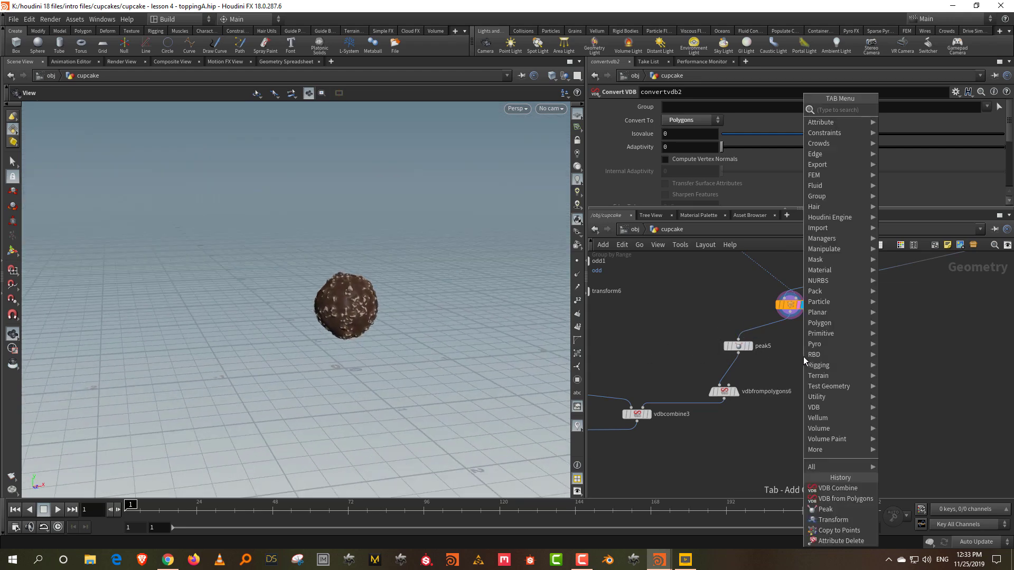
click(775, 361)
click(791, 316)
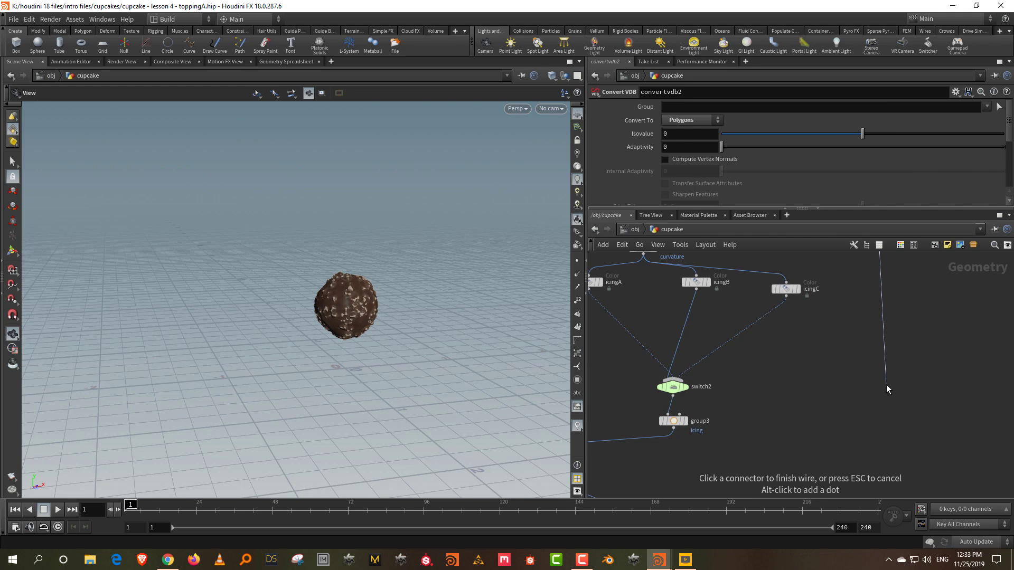
alt+click(875, 423)
middle_drag(788, 433, 905, 381)
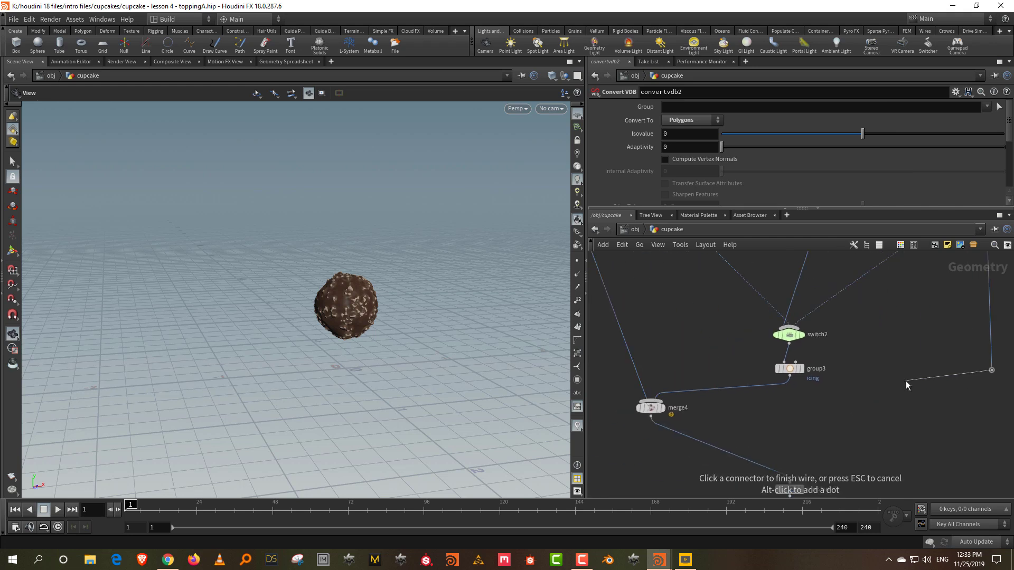
click(656, 411)
drag(657, 411, 787, 422)
- Display merge4 to check the ball's position relative to the icing
scroll(788, 362, up, 2)
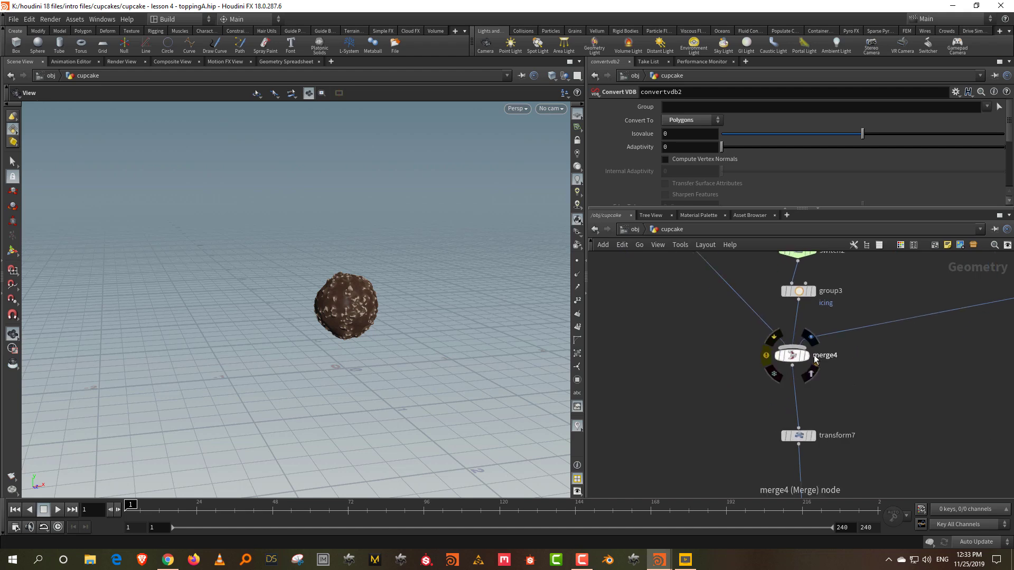
click(806, 356)
drag(426, 328, 393, 312)
- Reposition copytopoints2 and the object_merge1 node that feeds it
middle_drag(926, 343, 849, 464)
scroll(849, 464, down, 5)
middle_drag(934, 364, 917, 512)
scroll(908, 384, up, 2)
scroll(820, 388, up, 4)
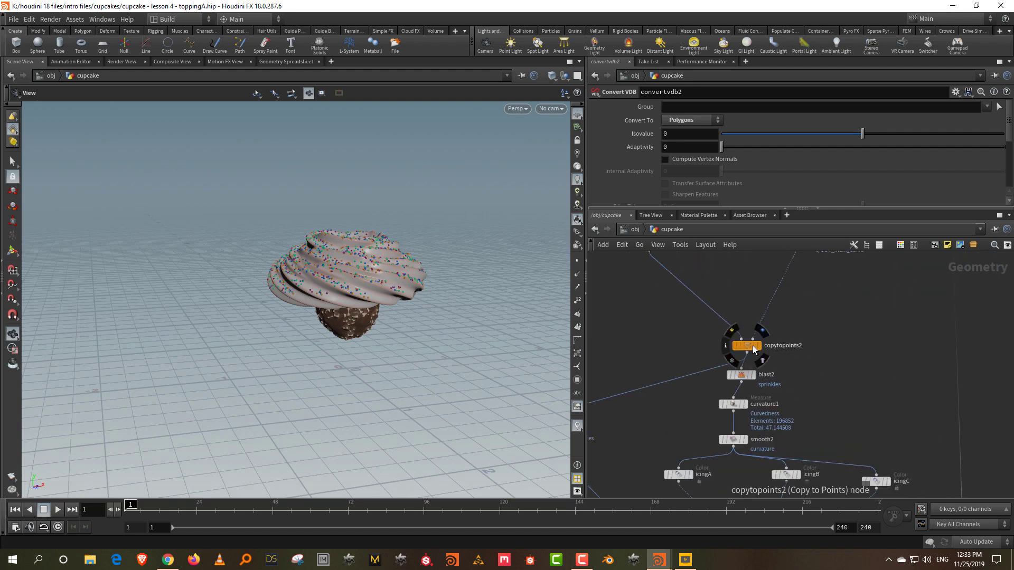
drag(747, 345, 733, 329)
middle_drag(853, 349, 847, 427)
scroll(812, 384, down, 1)
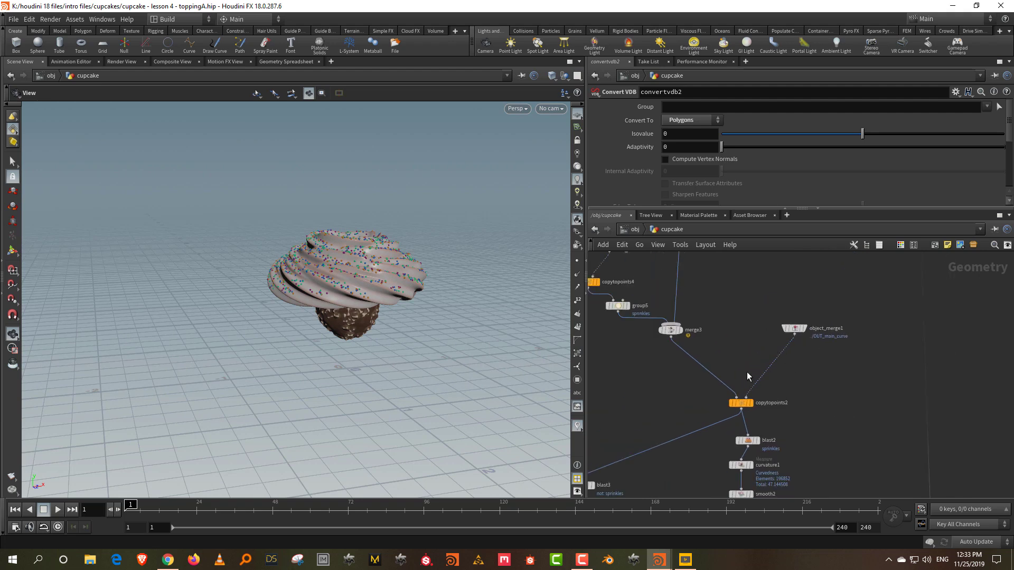
drag(795, 328, 776, 347)
middle_drag(784, 316, 774, 409)
- Duplicate object_merge1 and copytopoints2 and place the copies on the wire running from the ball to merge4
mouse_move(802, 326)
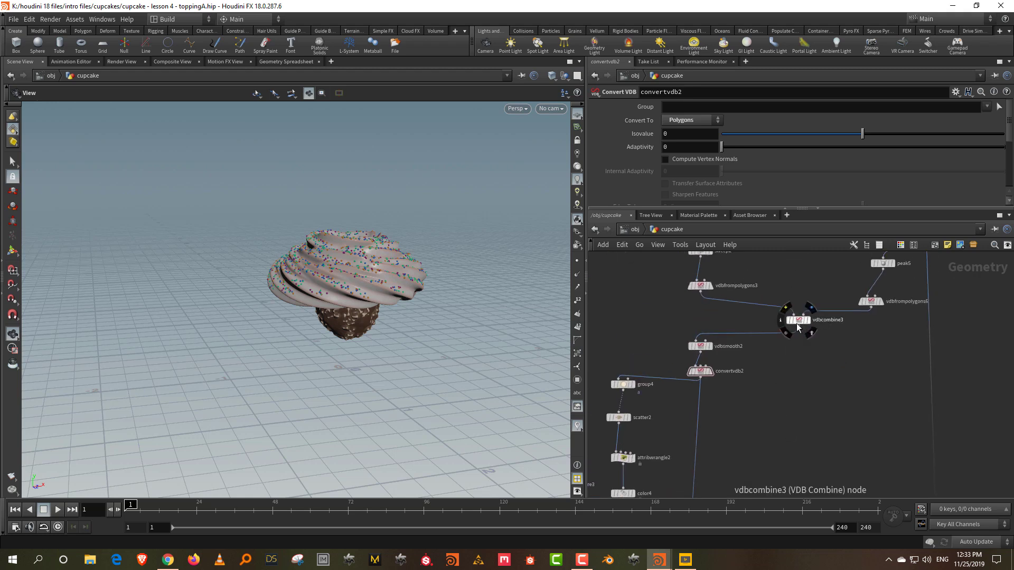
middle_drag(813, 448, 794, 375)
middle_drag(815, 422, 733, 324)
drag(718, 365, 763, 405)
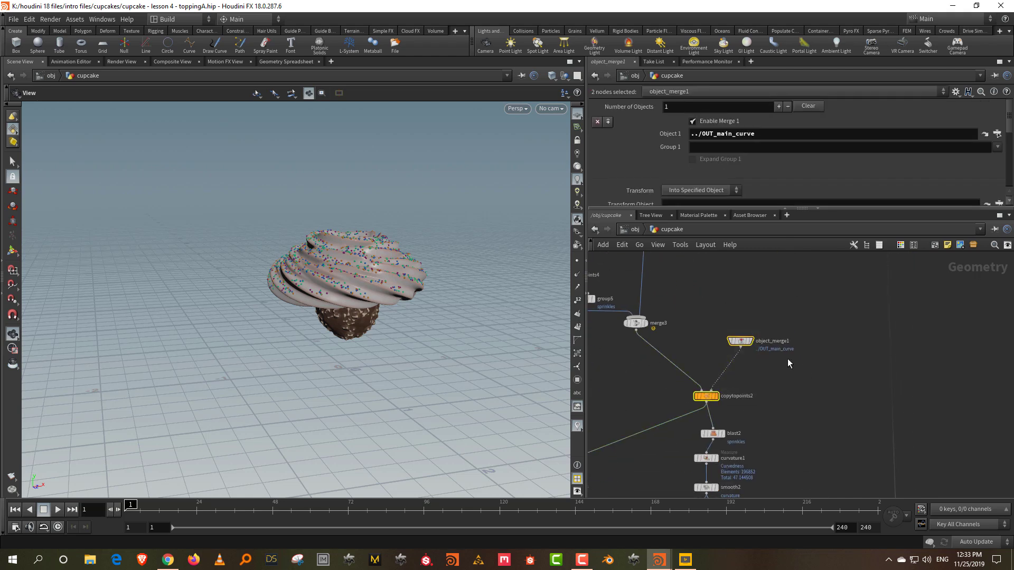
click(787, 359)
drag(706, 317, 779, 404)
key(ctrl+c)
key(ctrl+v)
drag(780, 426, 908, 389)
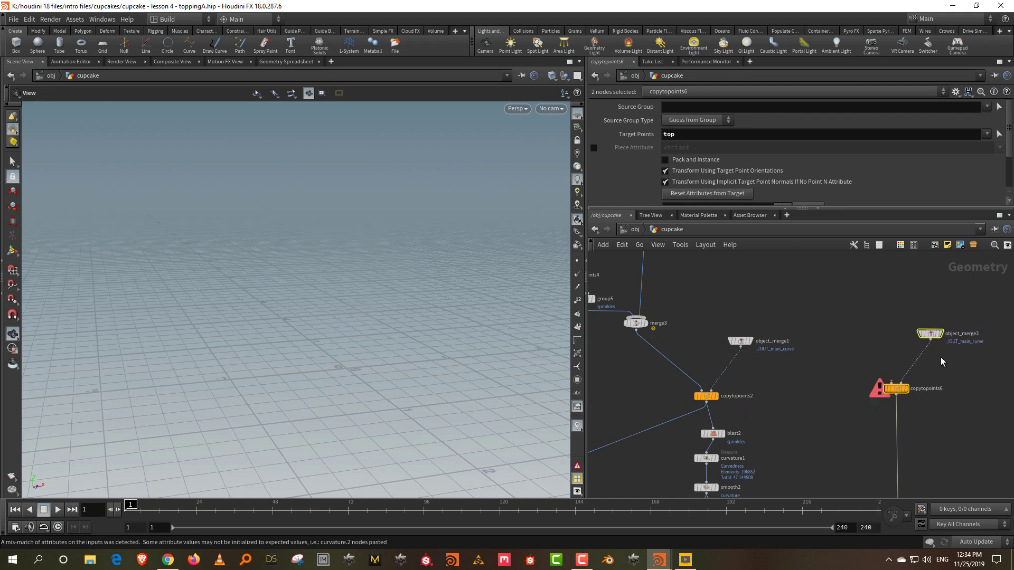
- Connect the copytopoints5 output to the first input of the duplicated Copy to Points node
middle_drag(938, 324, 930, 455)
middle_drag(892, 256, 862, 233)
click(854, 271)
middle_drag(848, 475, 867, 306)
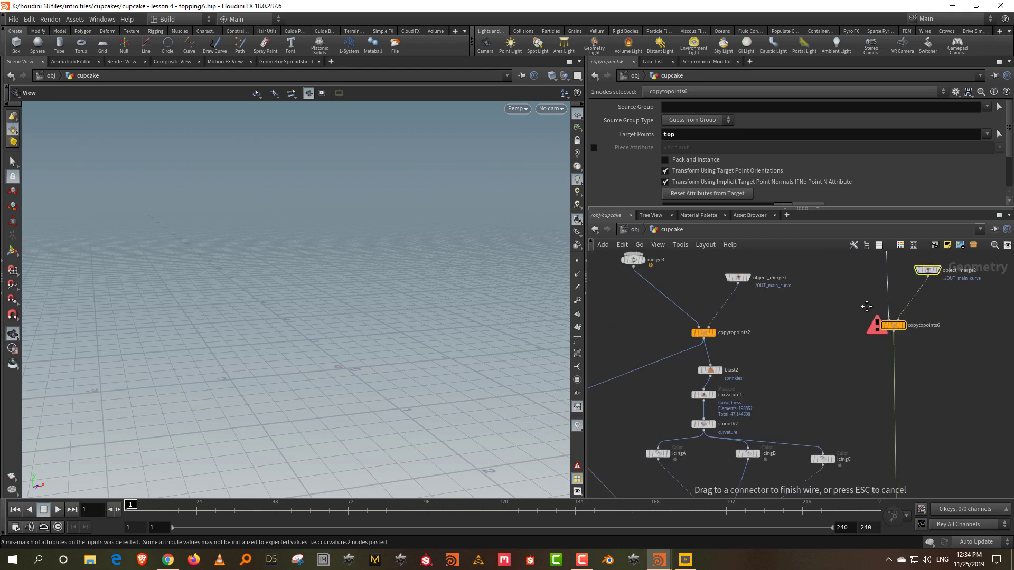
click(893, 322)
scroll(904, 285, up, 3)
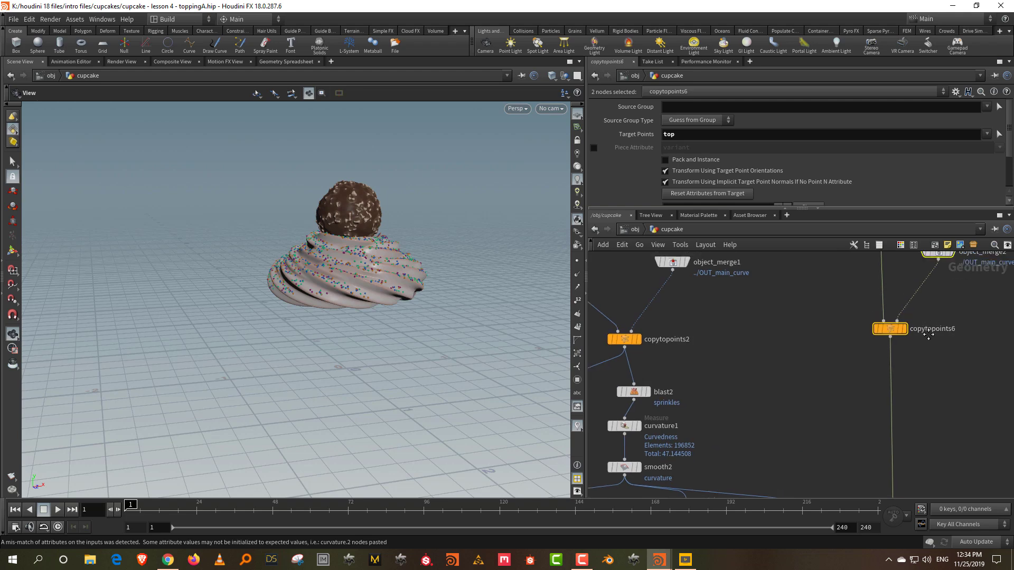
- Inspect the ball sitting on the icing from several angles and display transform7
drag(397, 222, 454, 227)
middle_drag(850, 400, 838, 294)
middle_drag(844, 449, 845, 317)
middle_drag(824, 423, 844, 289)
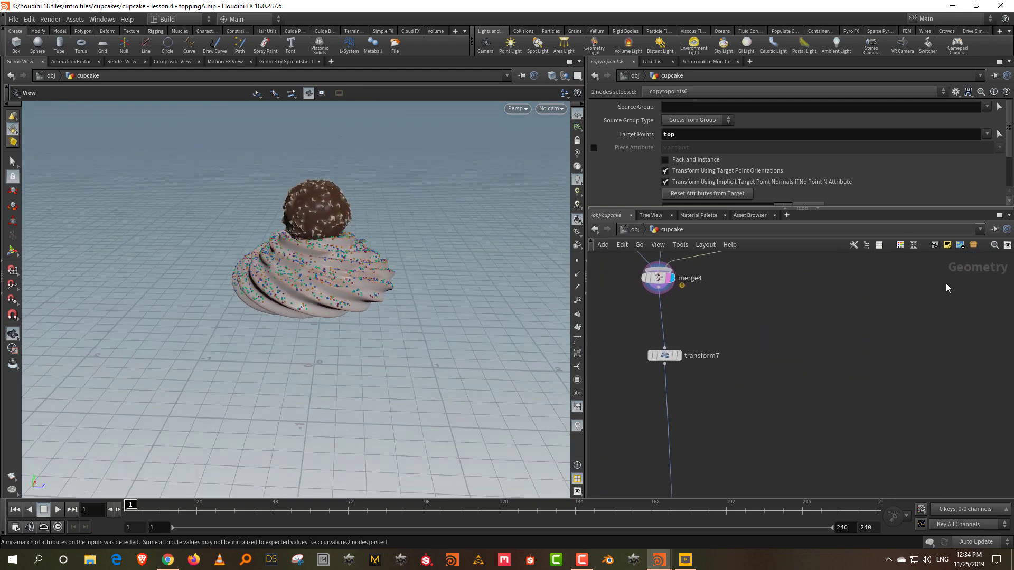
middle_drag(734, 336, 831, 406)
drag(547, 360, 560, 364)
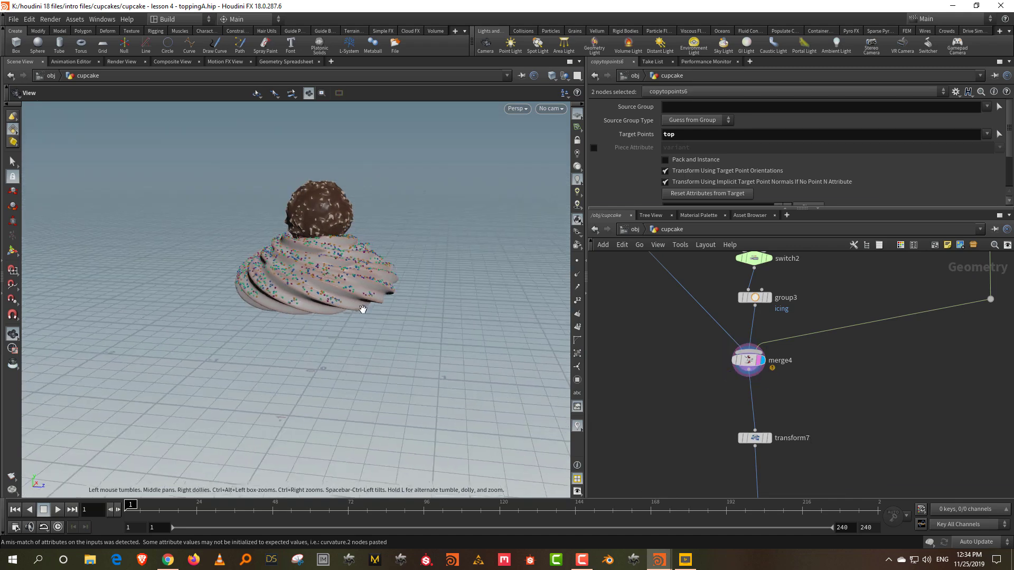
middle_drag(798, 267, 800, 353)
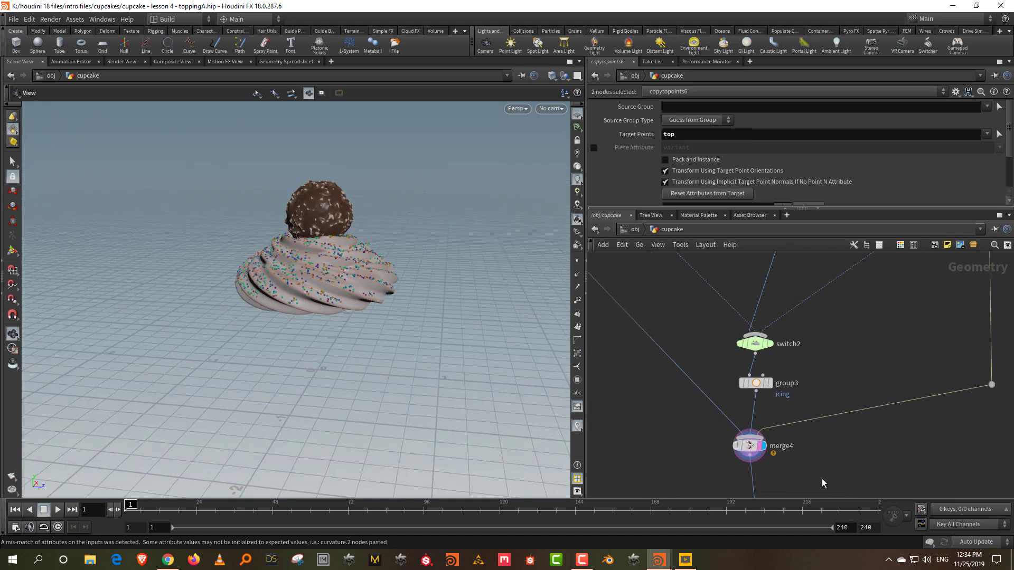
middle_drag(824, 453, 839, 269)
click(790, 358)
- Display the normal1 node at the end of the network to view the complete cupcake with its topping
scroll(842, 385, down, 3)
middle_drag(810, 402, 673, 396)
scroll(676, 393, up, 5)
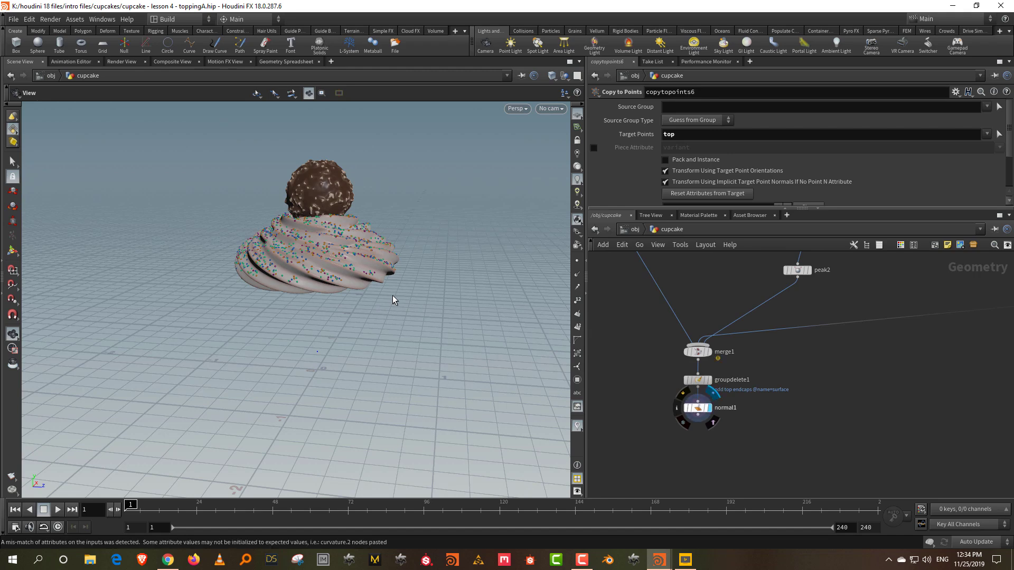
drag(361, 206, 364, 247)
middle_drag(734, 254, 754, 333)
scroll(754, 333, down, 10)
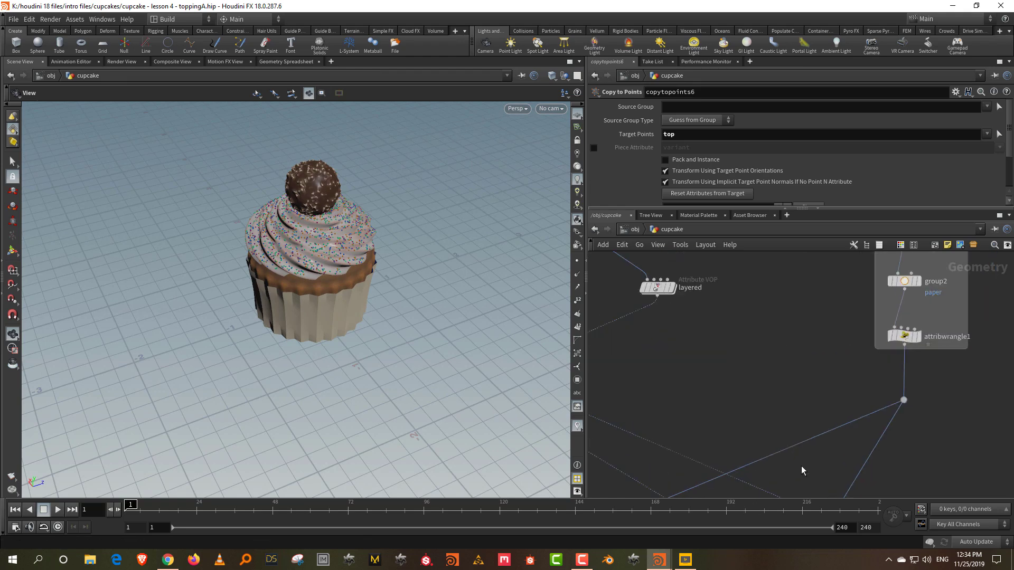
- Set the Distance of the peak5 node to 0.01 and check how the ball sits in the icing
middle_drag(909, 349, 828, 421)
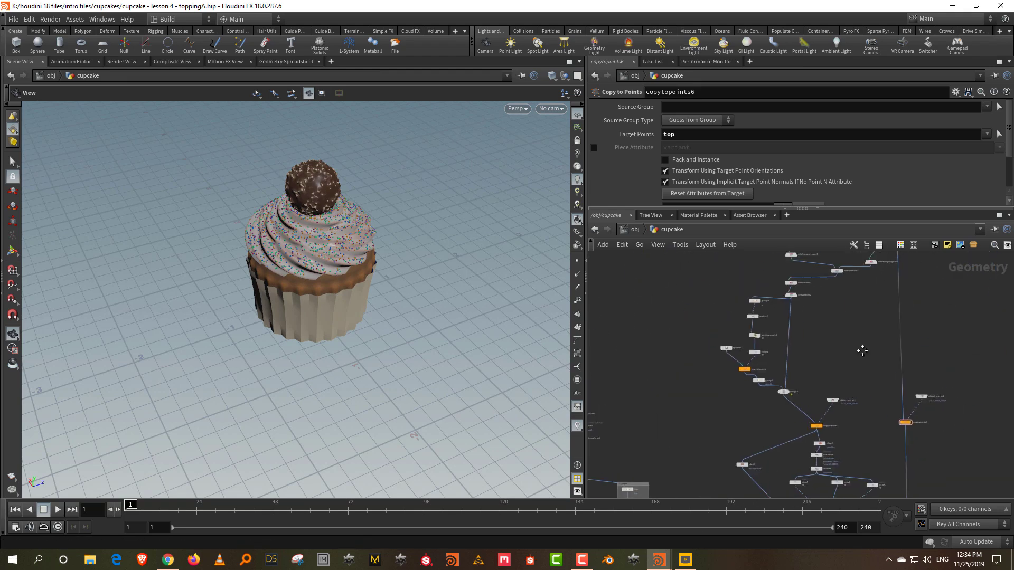
scroll(861, 352, up, 8)
click(867, 356)
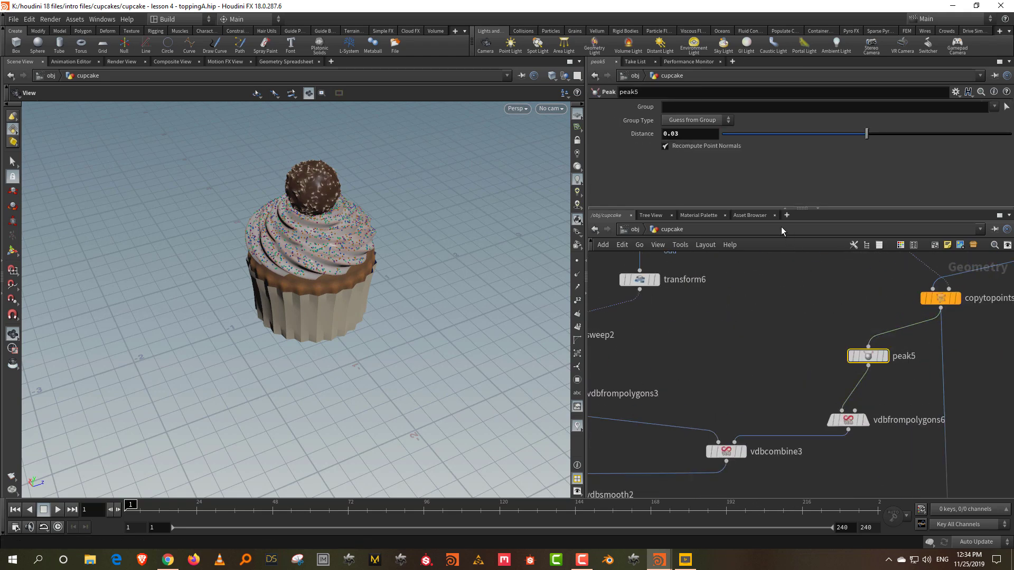
click(684, 138)
text(1)
key(Return)
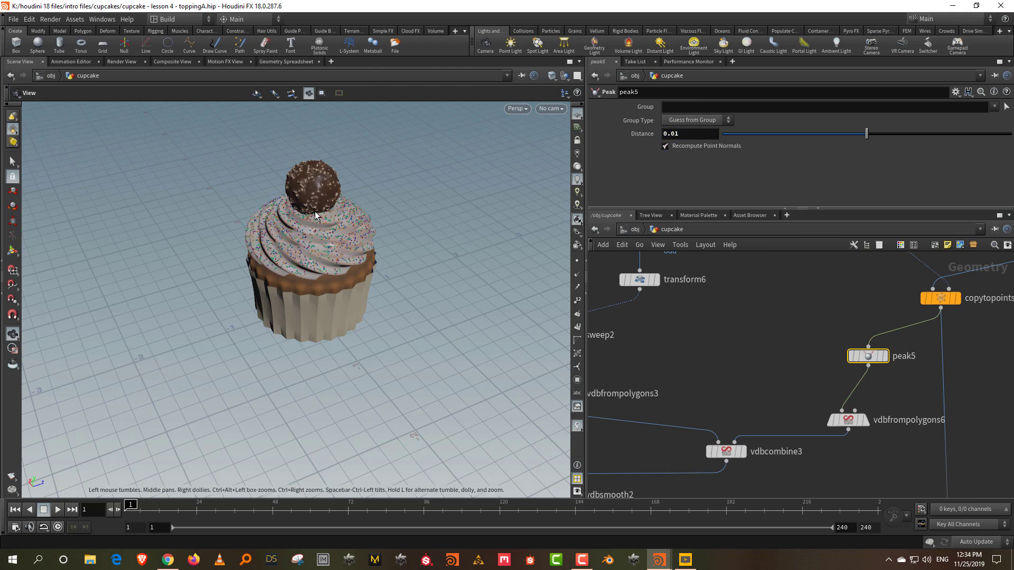
scroll(317, 169, up, 10)
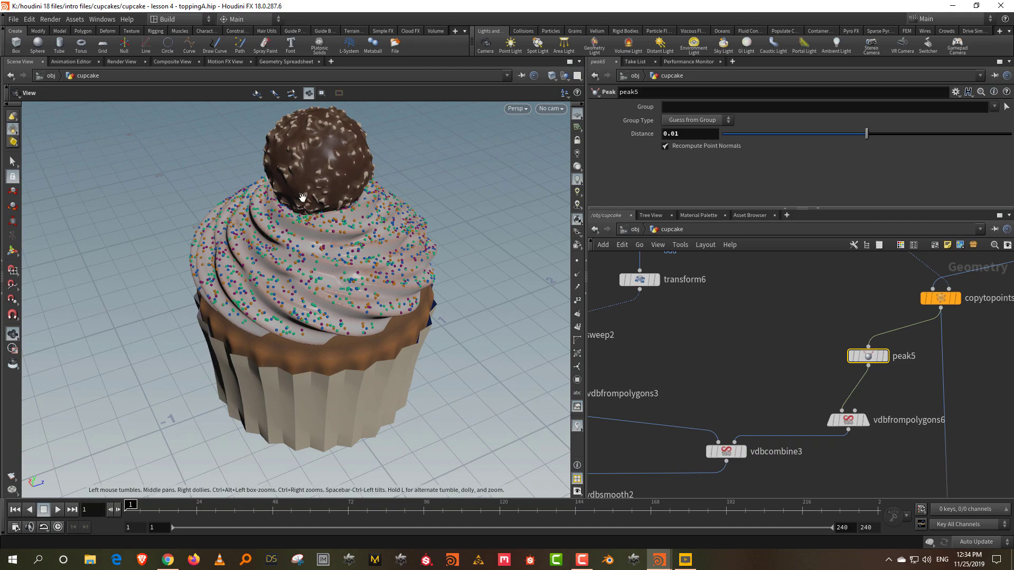
scroll(309, 208, down, 10)
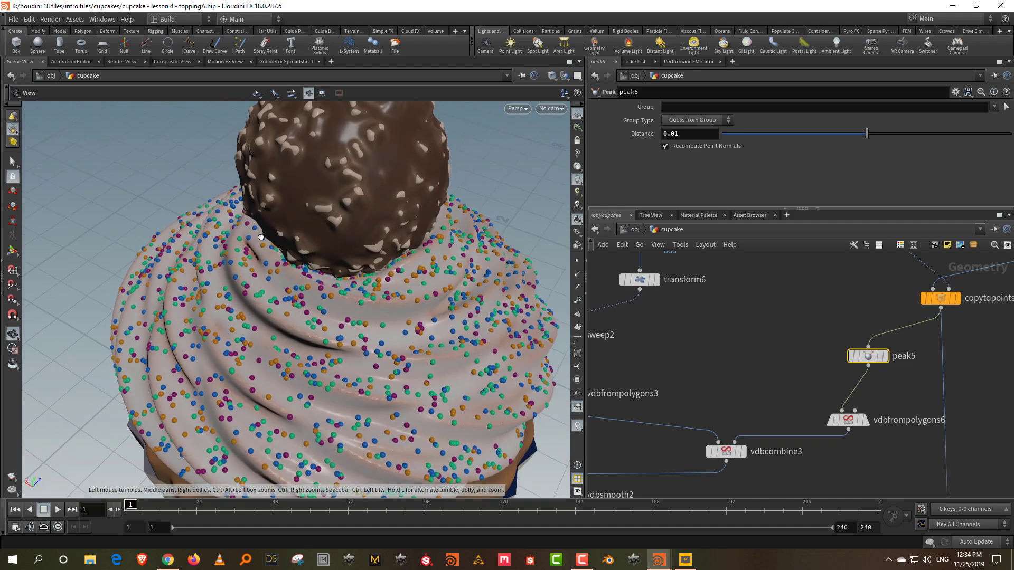
scroll(743, 337, down, 8)
- Set Select Input on the switch1 node to 0 for the chocolate variant and check the cupcake from several angles
middle_drag(756, 396, 923, 294)
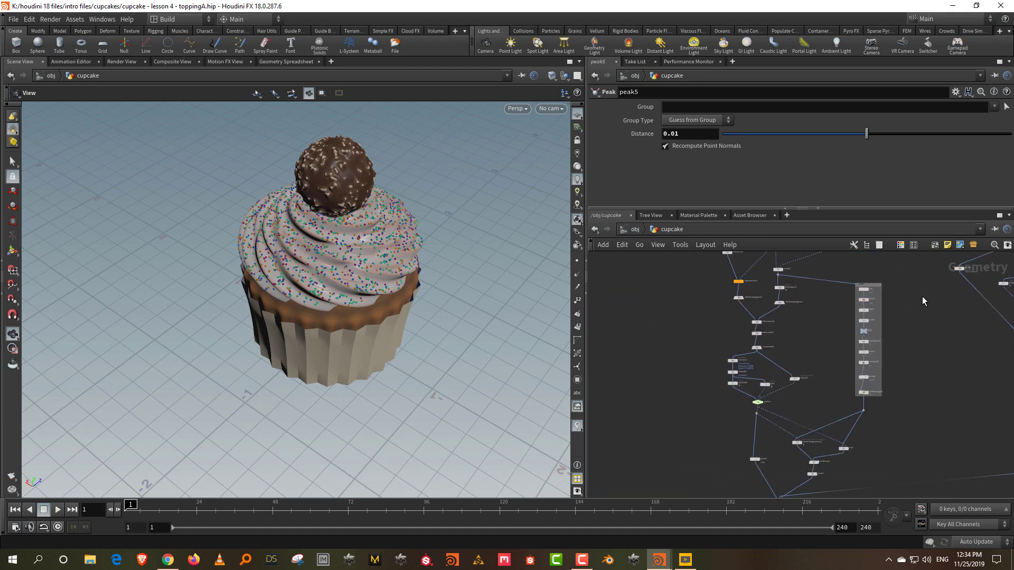
scroll(800, 395, up, 3)
click(724, 408)
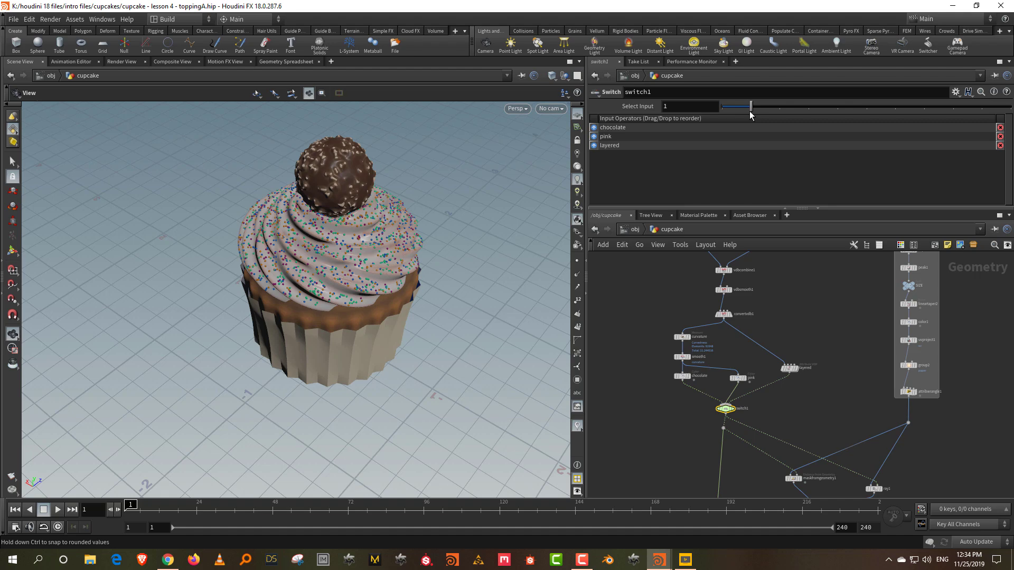
drag(775, 111, 722, 112)
drag(396, 265, 356, 237)
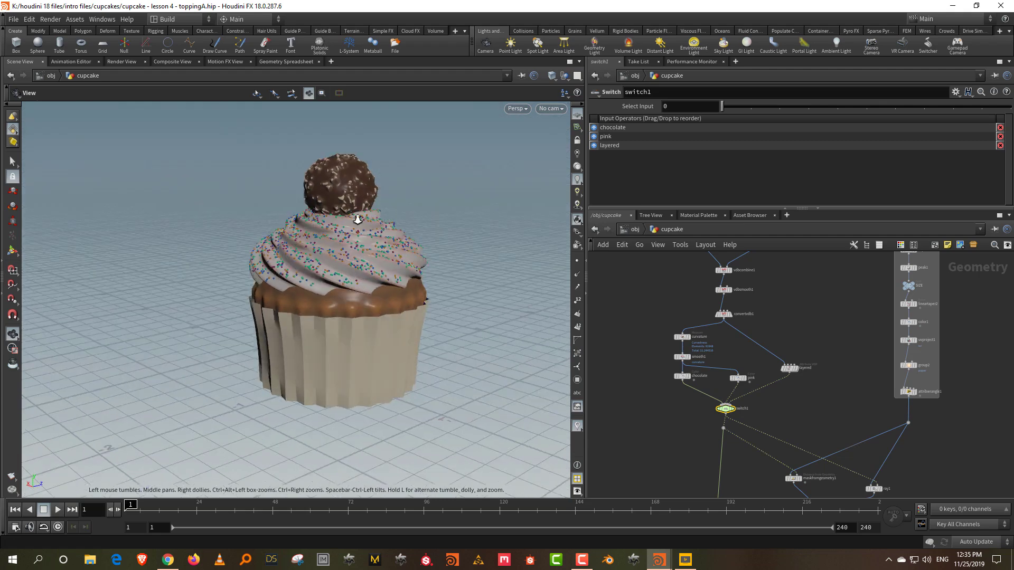
scroll(364, 206, up, 3)
drag(372, 173, 328, 200)
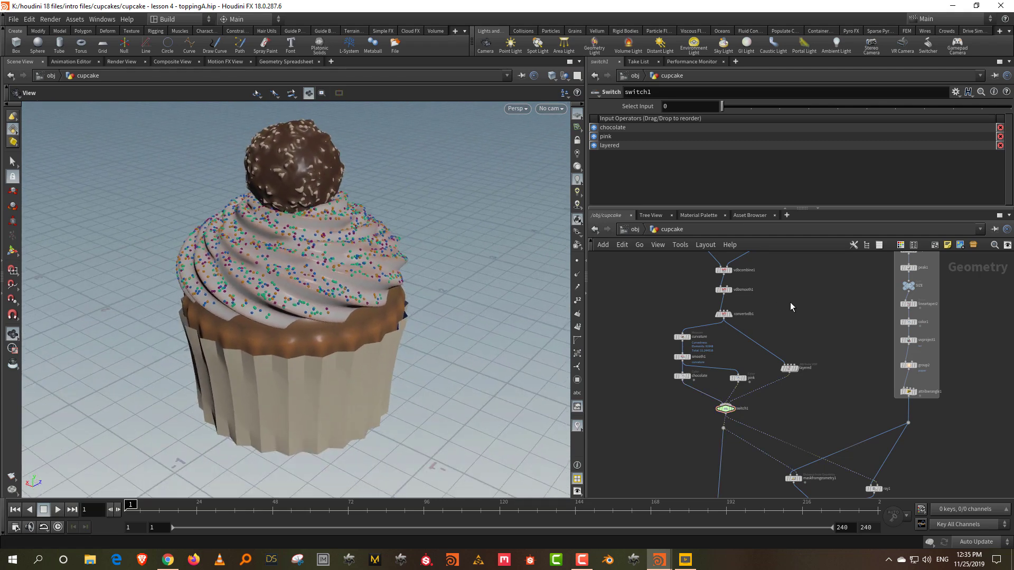